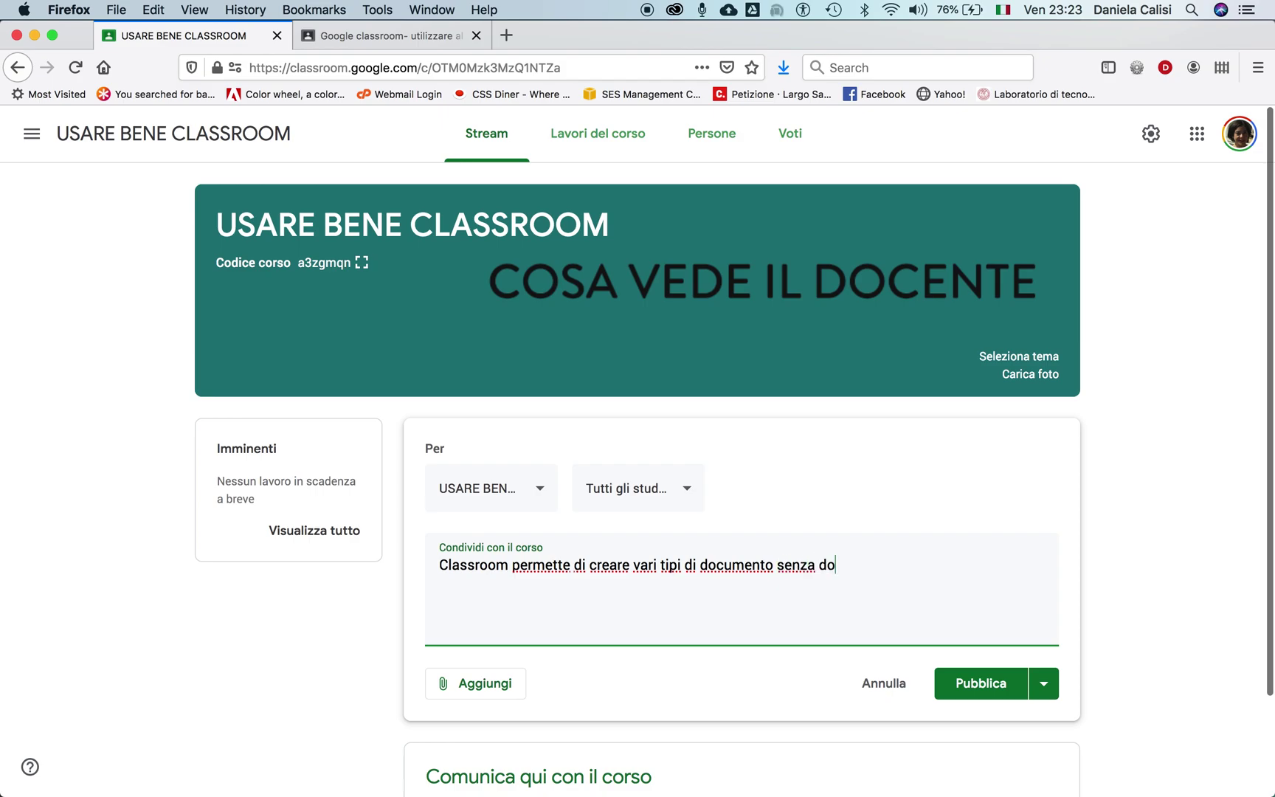
End the announcement's first sentence with "dover ricorrere ad altri programmi." and on a new line write "I documenti possono essere creati all'interno della".
text(i programmi.)
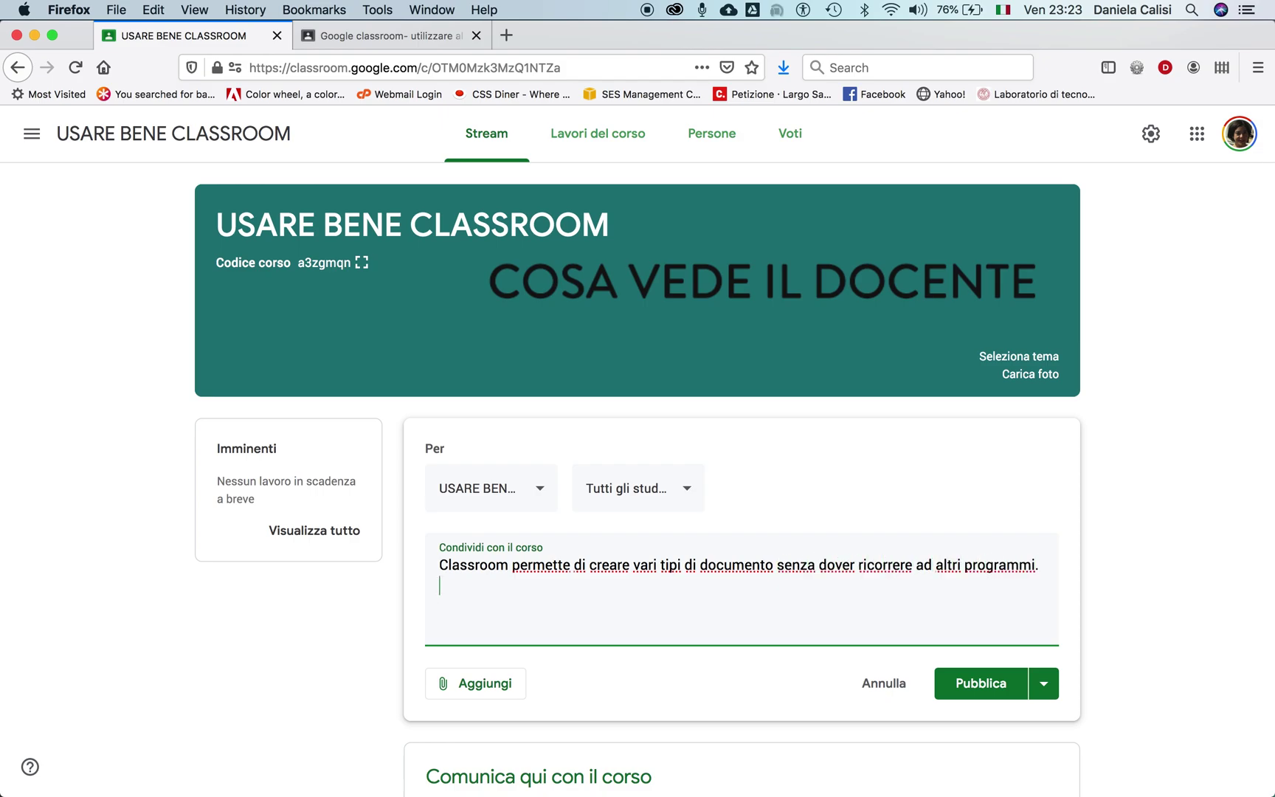
key(Return)
text(I do)
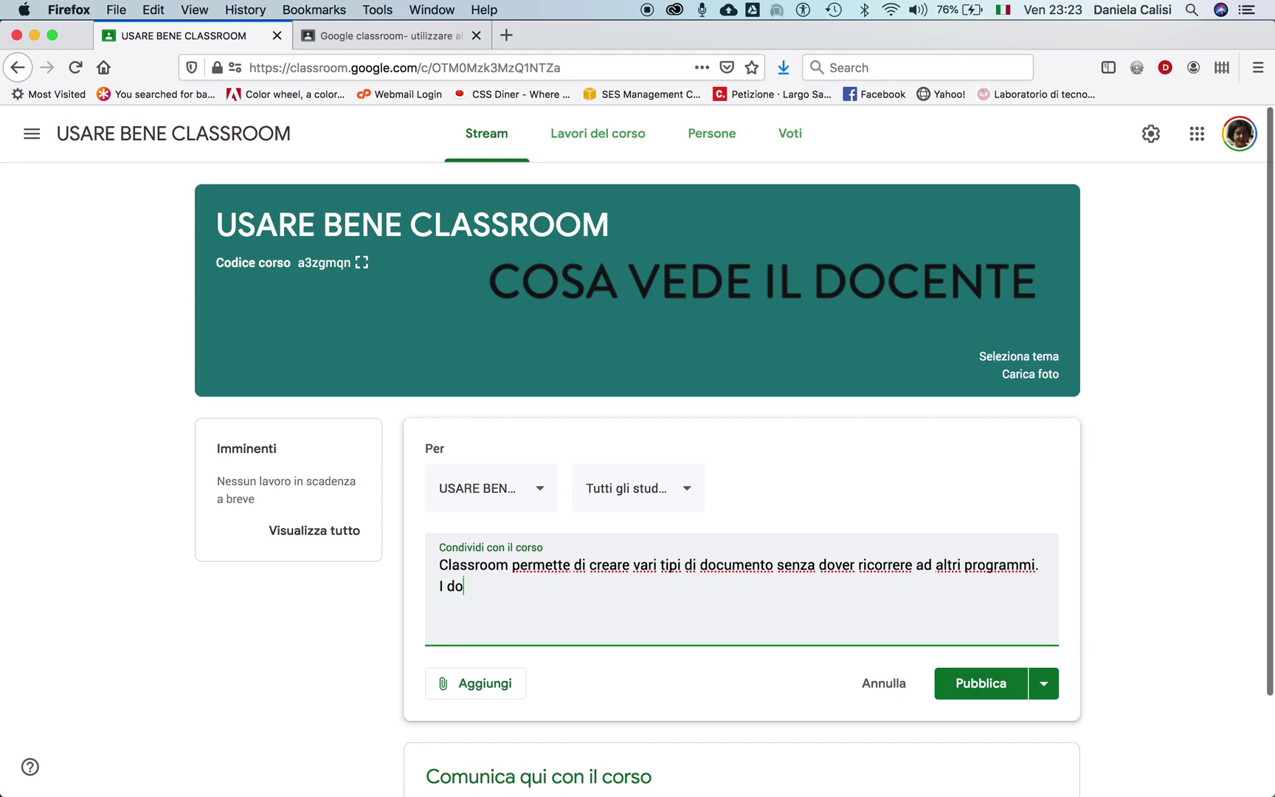
text(cumenti possono essere c)
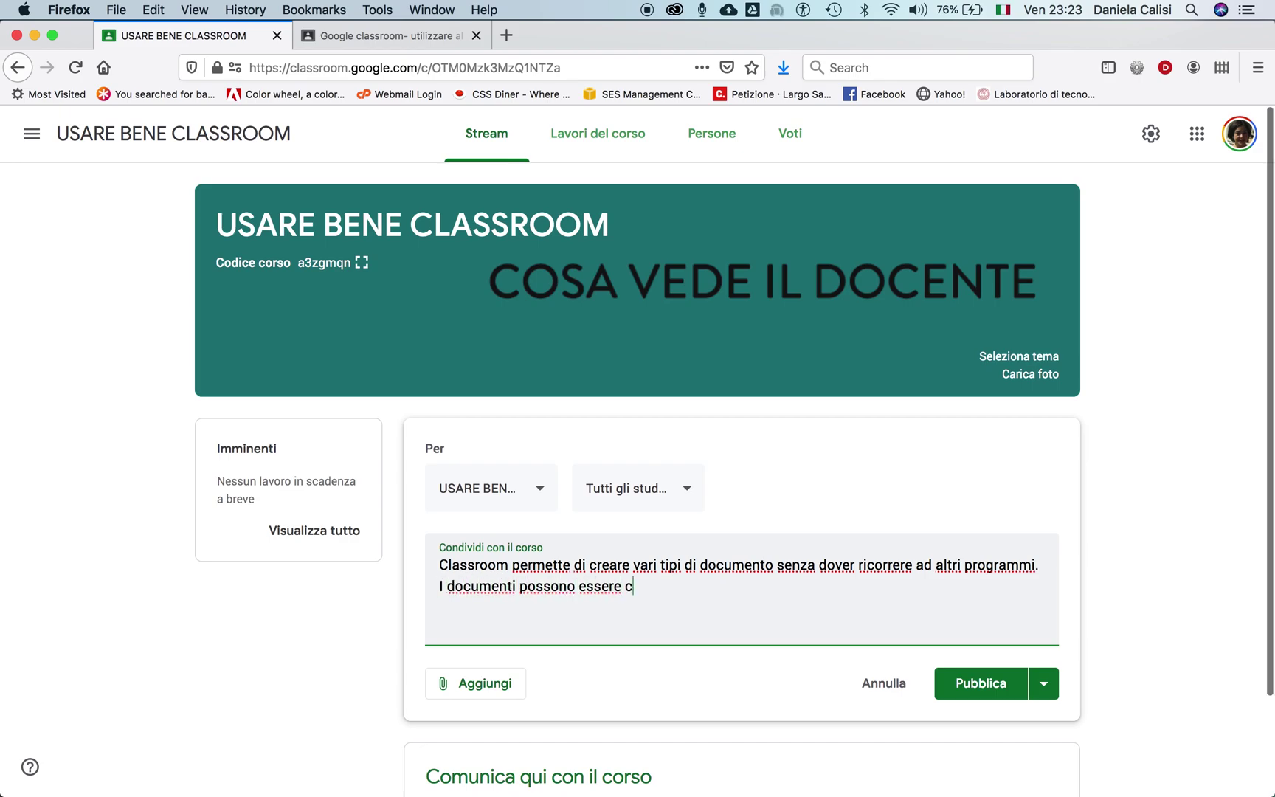
text(reati all'interno della)
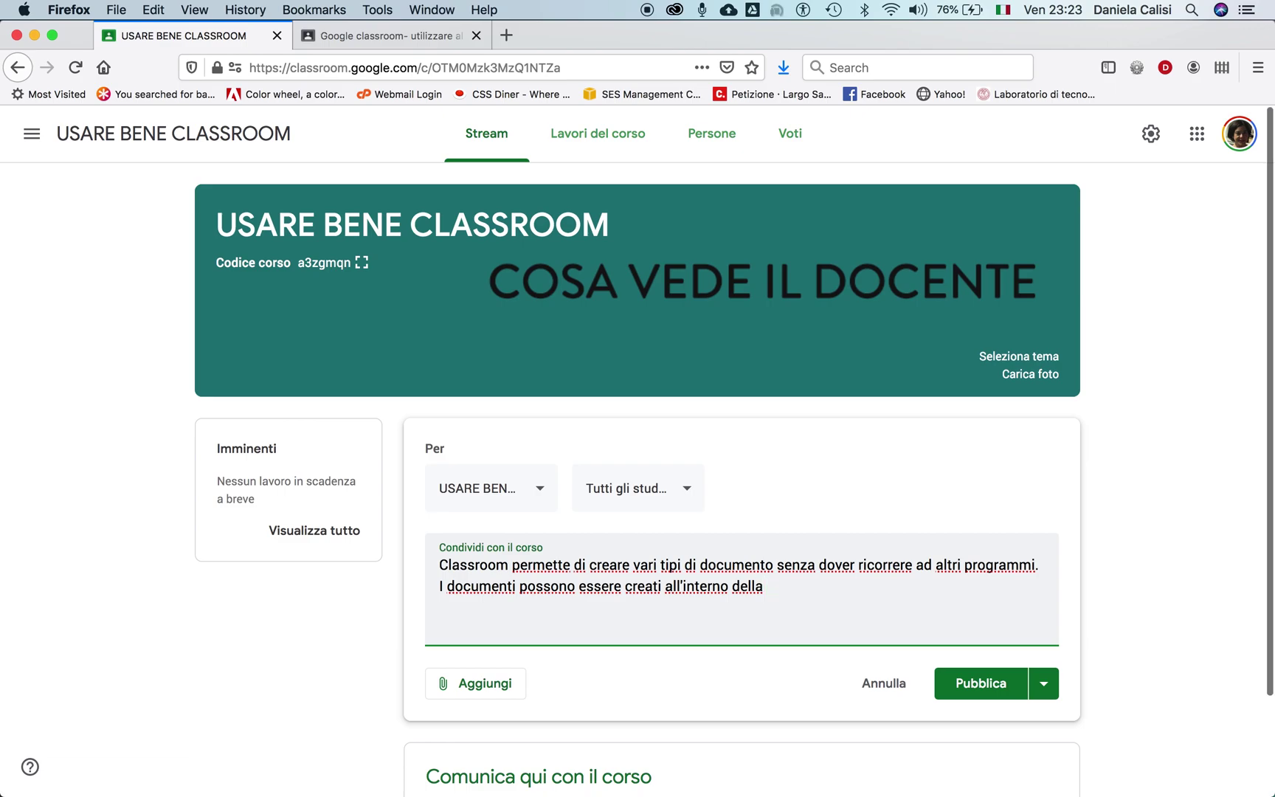
Complete the announcement with "pagina lavori del corso dove possono essere presentati secondo una suddivisione per argomenti." and publish it.
text( pagina lavori del corso dove possono es)
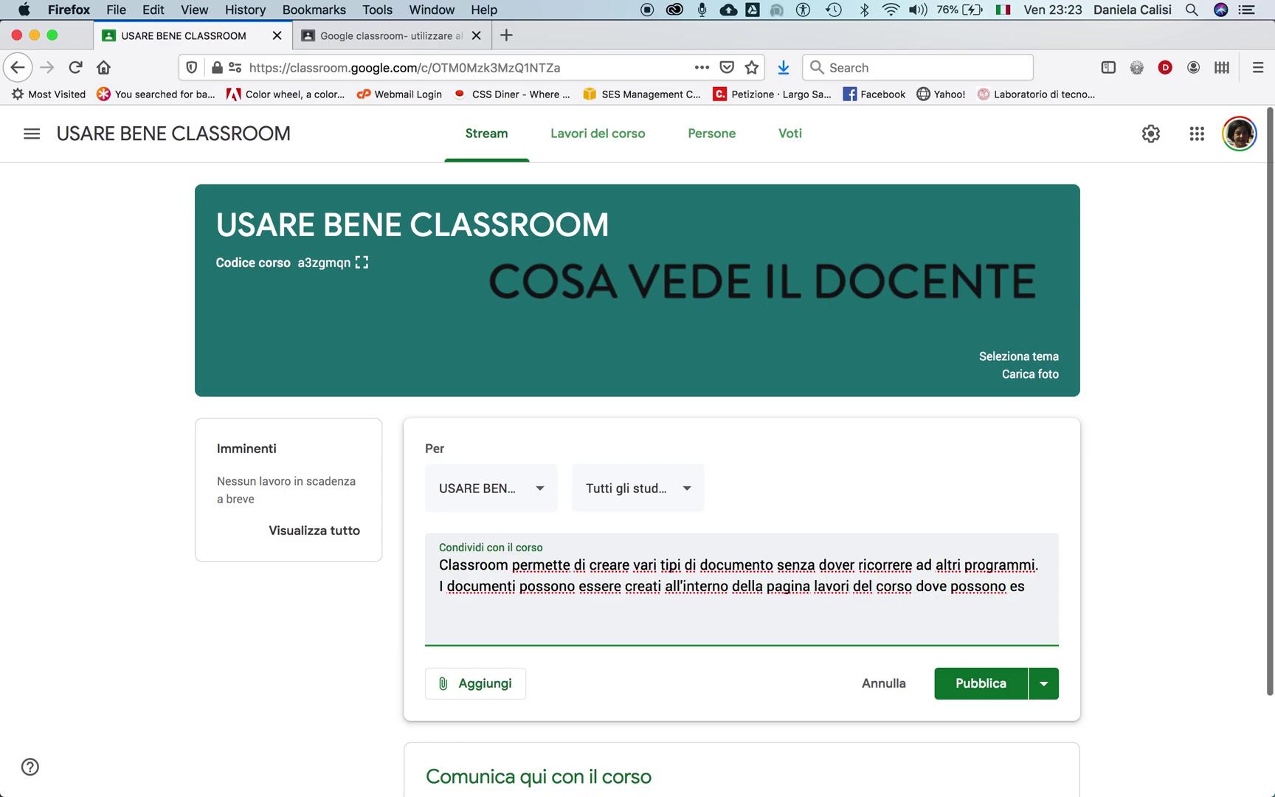
text(sere presenta)
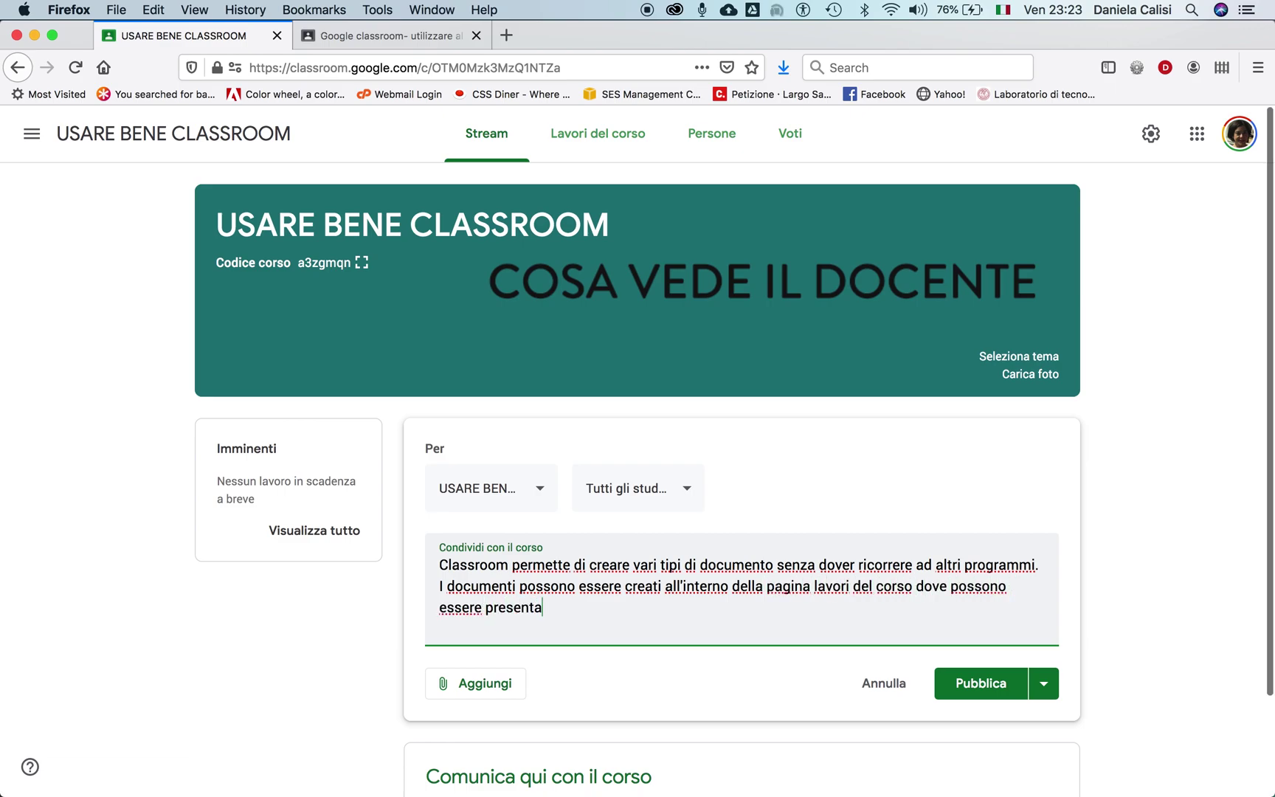
text(ti secondo una suddivisione per argomenti.)
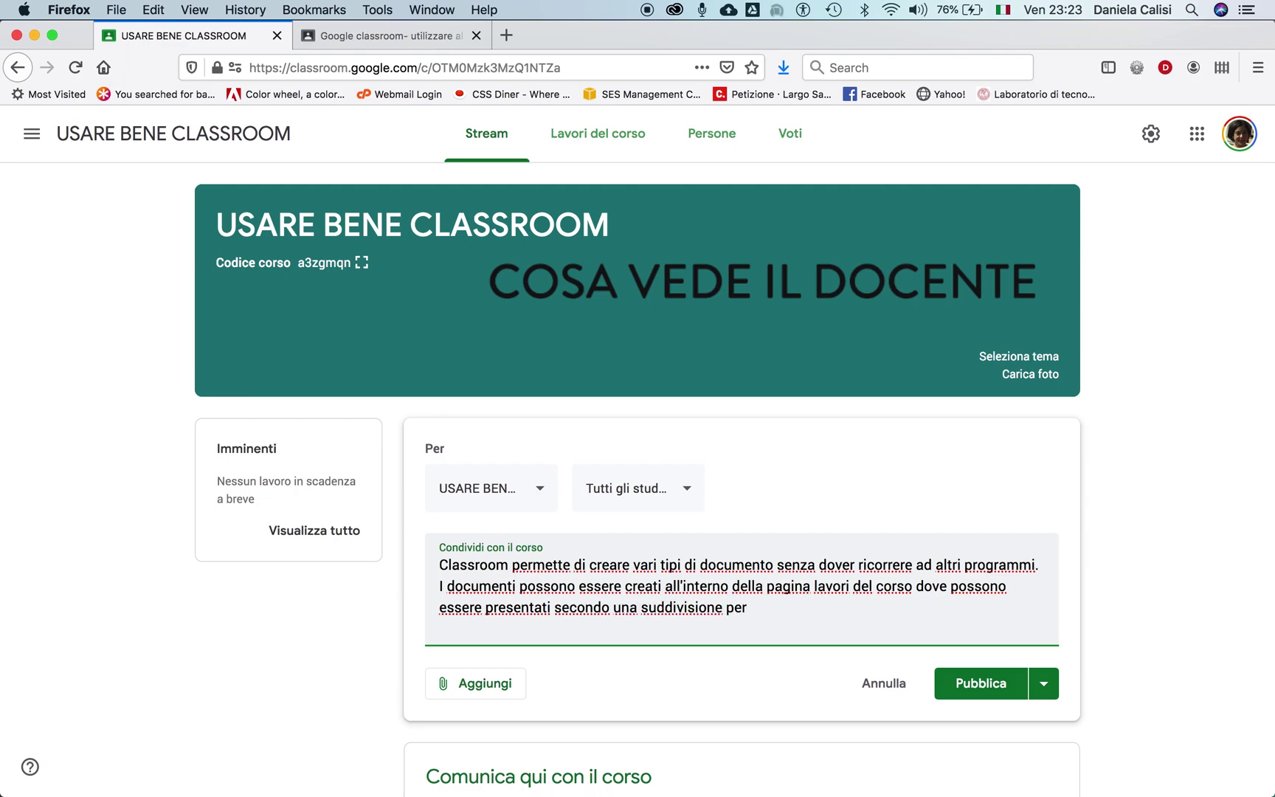
click(1003, 682)
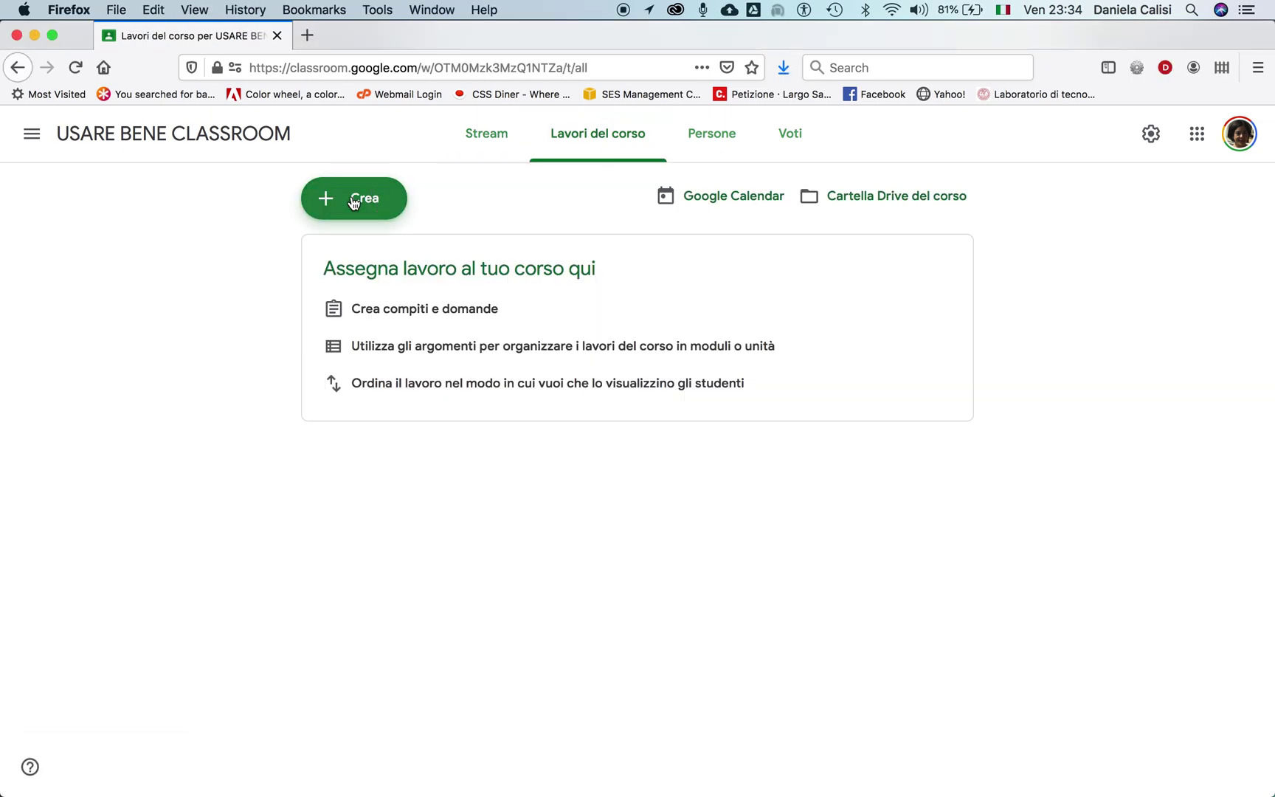
Add a topic named "Creare documenti" to the course's classwork.
click(335, 204)
click(372, 410)
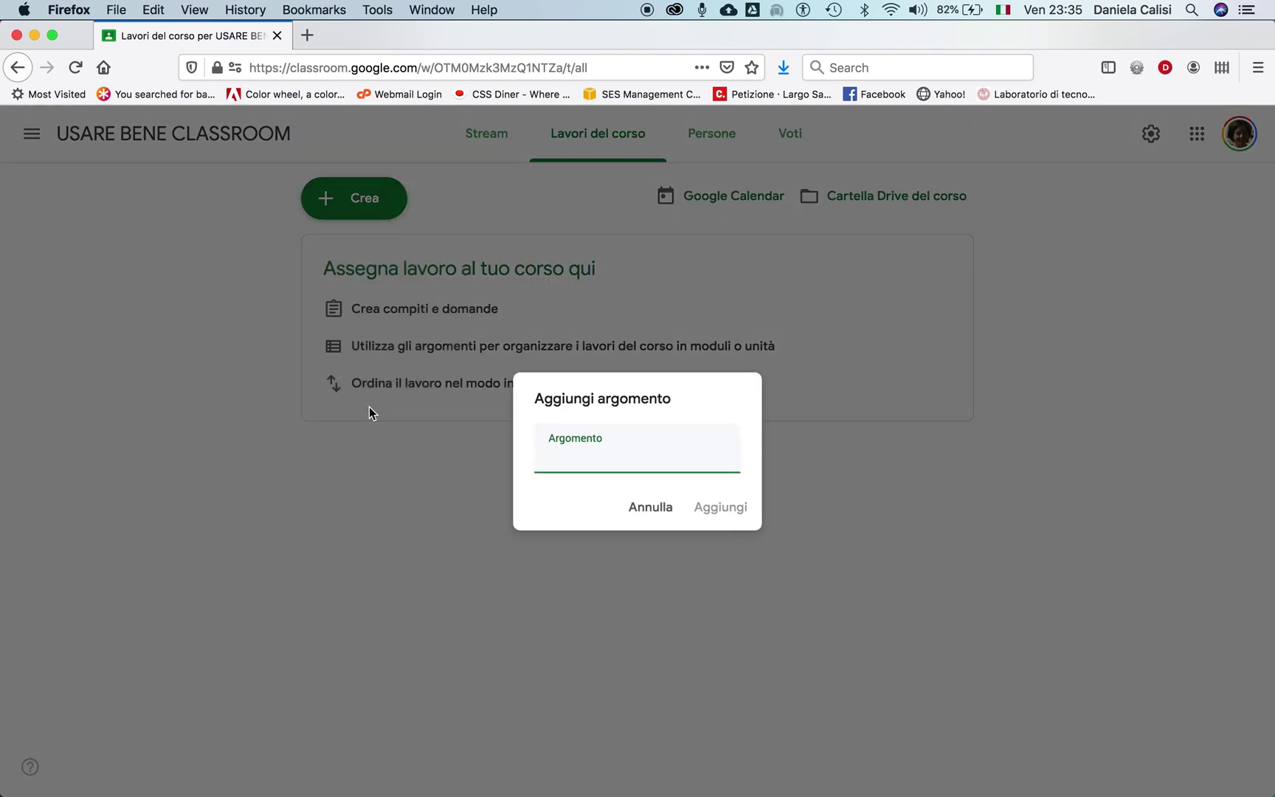
text(Creare documenti)
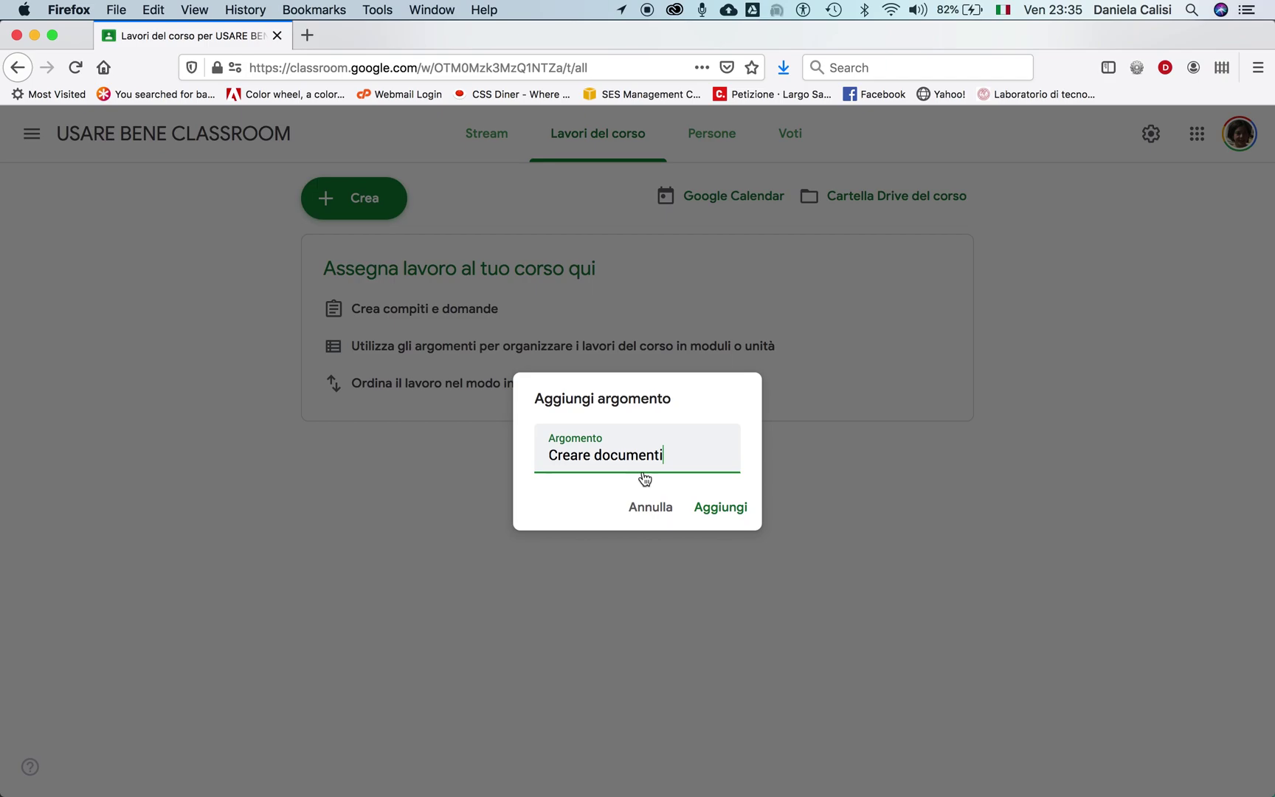
click(718, 509)
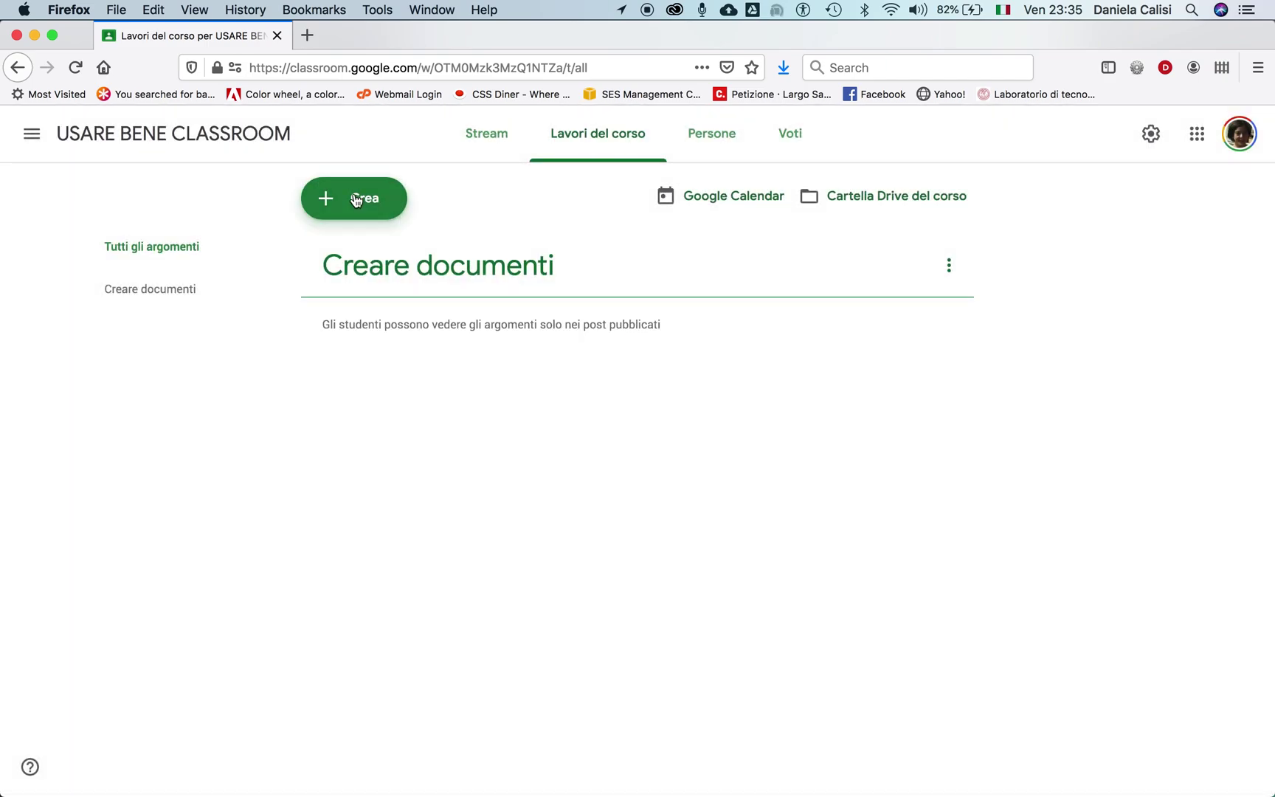
Create a new material in the classwork and title it "Creare documenti di tipo testuale".
click(355, 199)
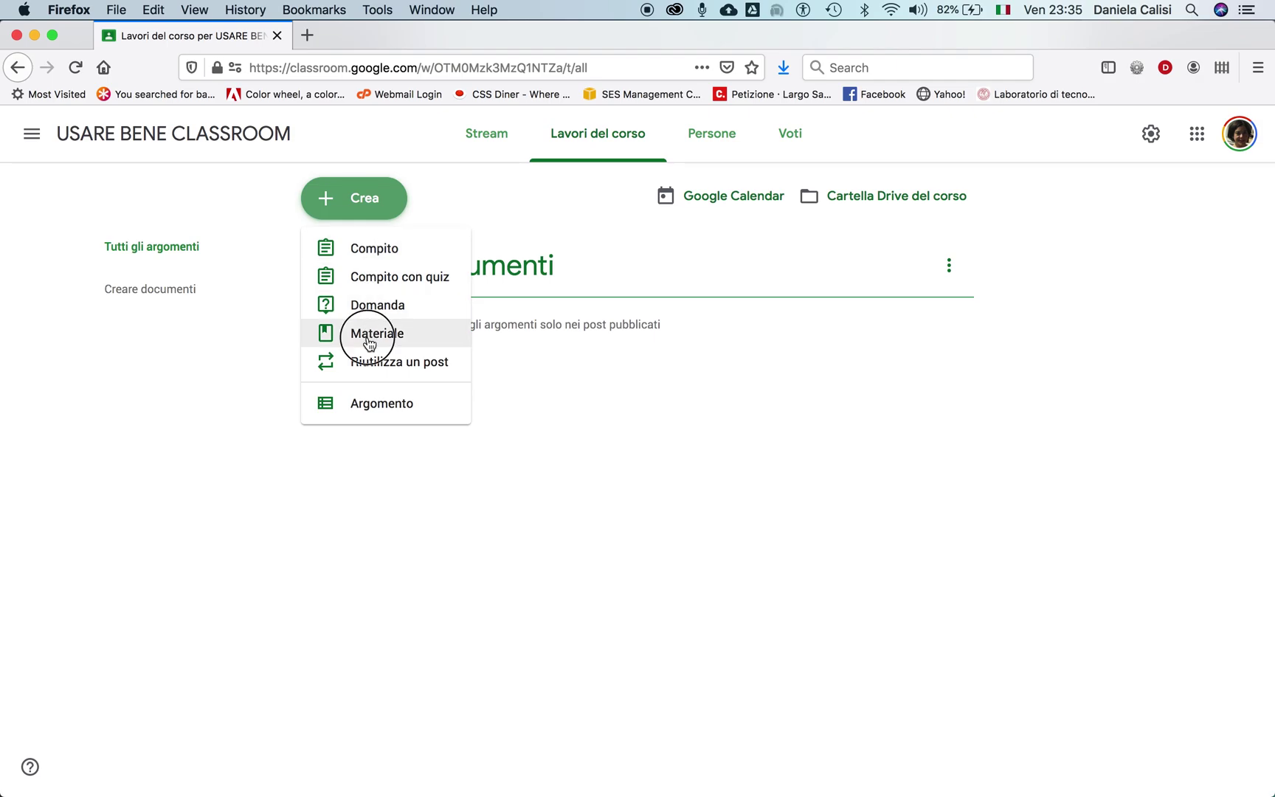
click(369, 333)
text(Creare )
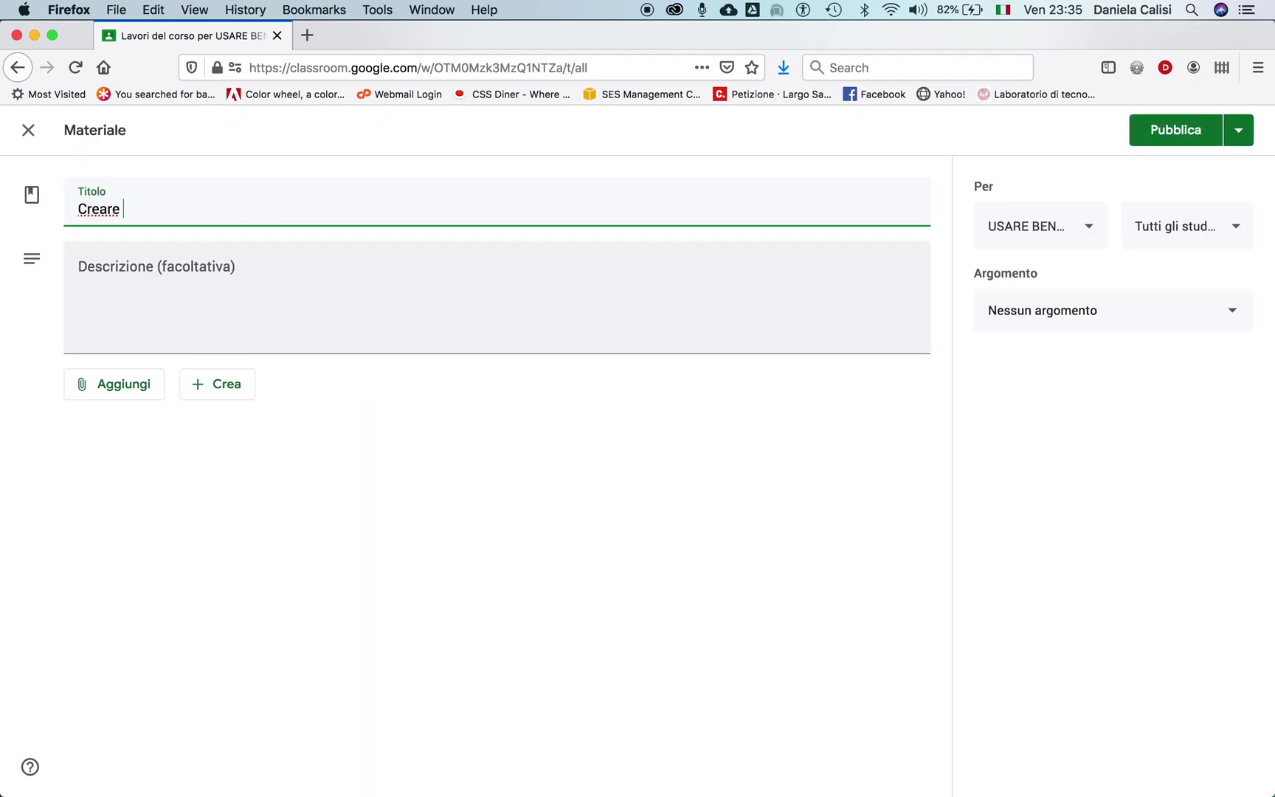
text(documenti di)
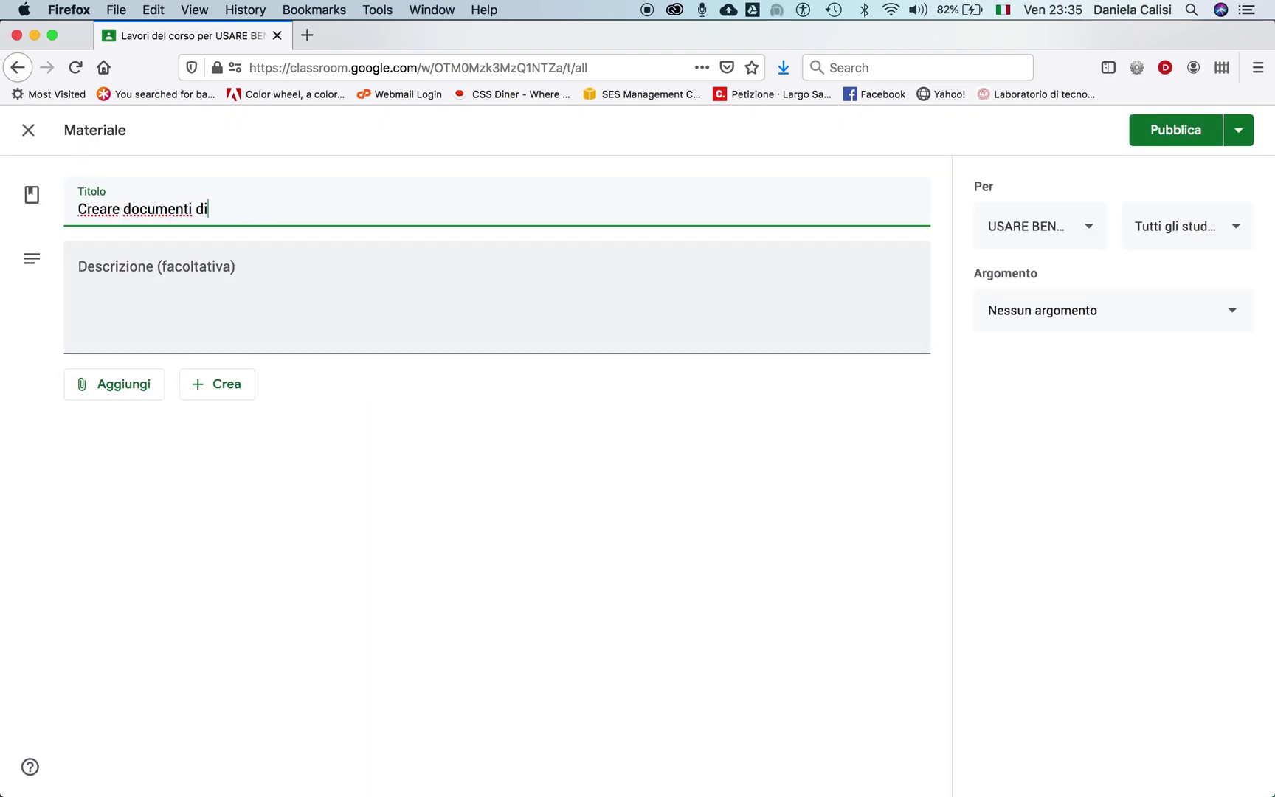
text( tipo)
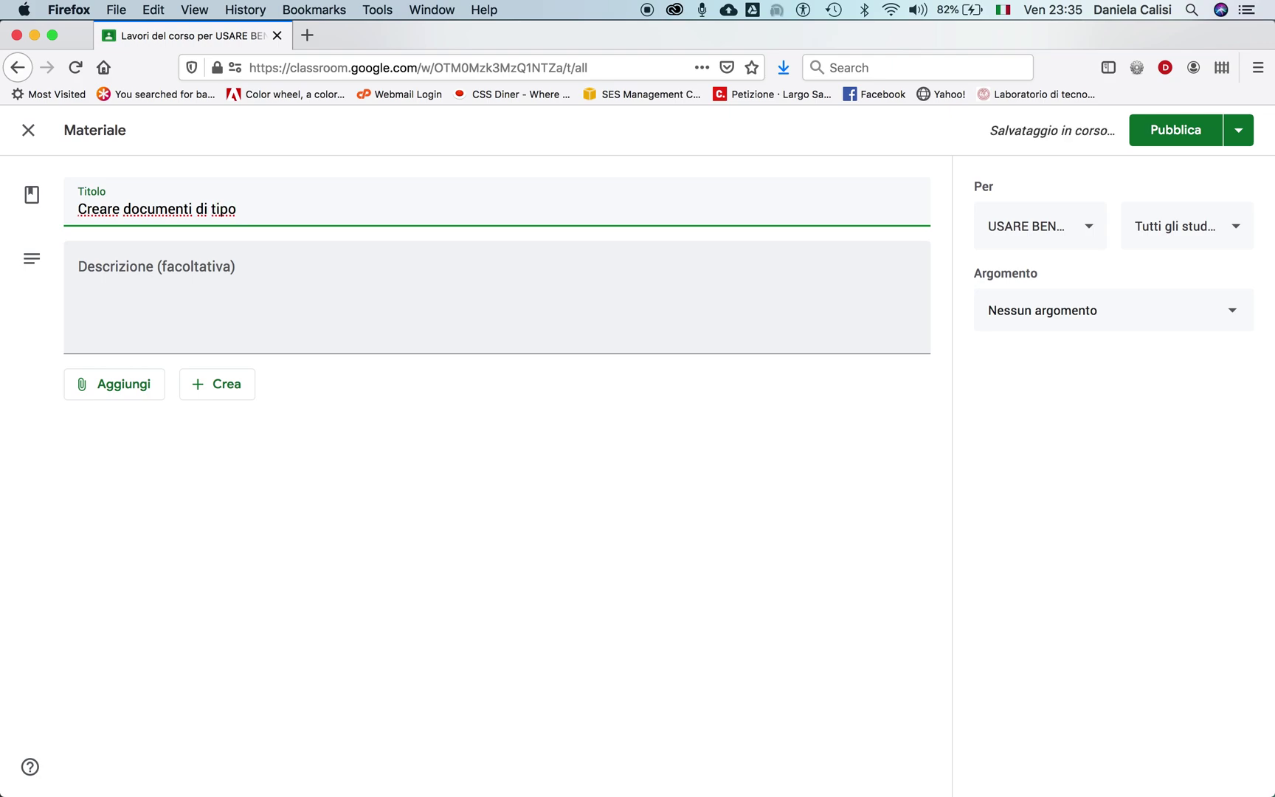
text( testuale)
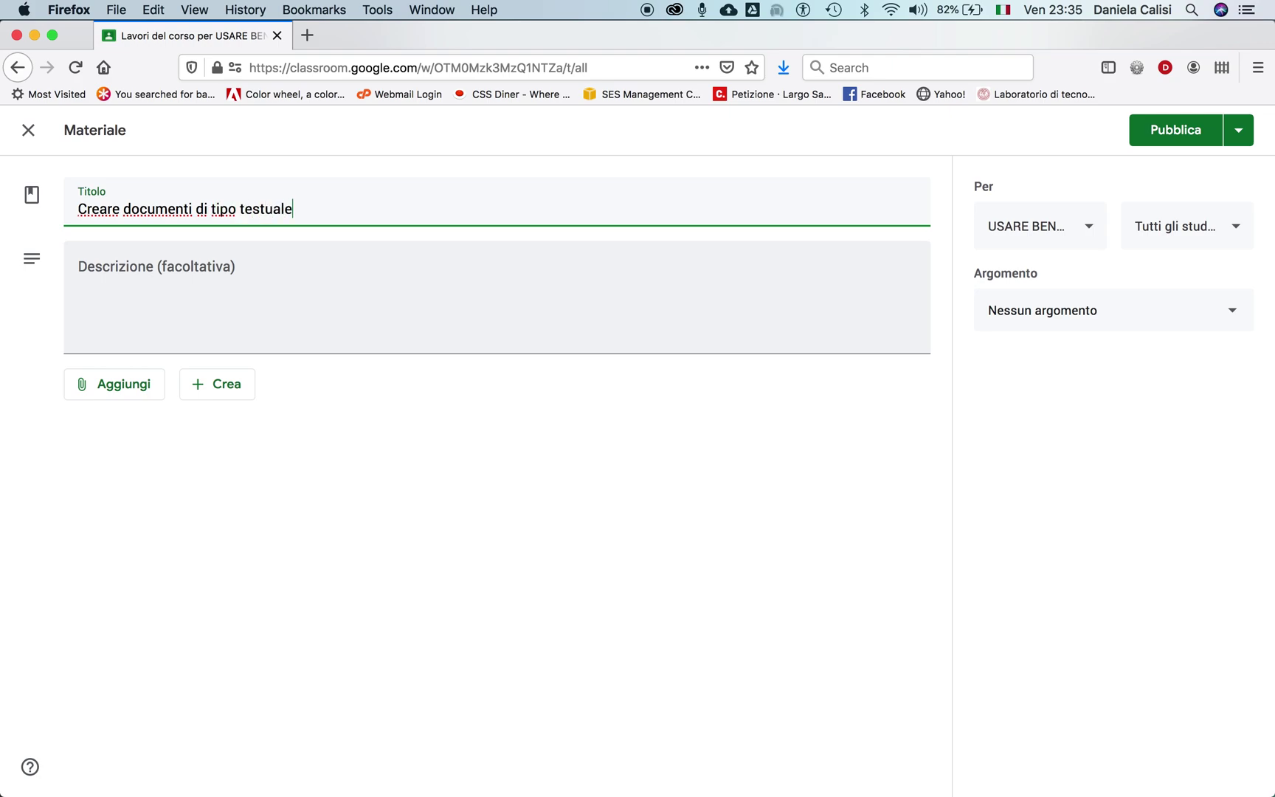
Enter Utilizzare il tasto "crea" as the material's description.
key(Tab)
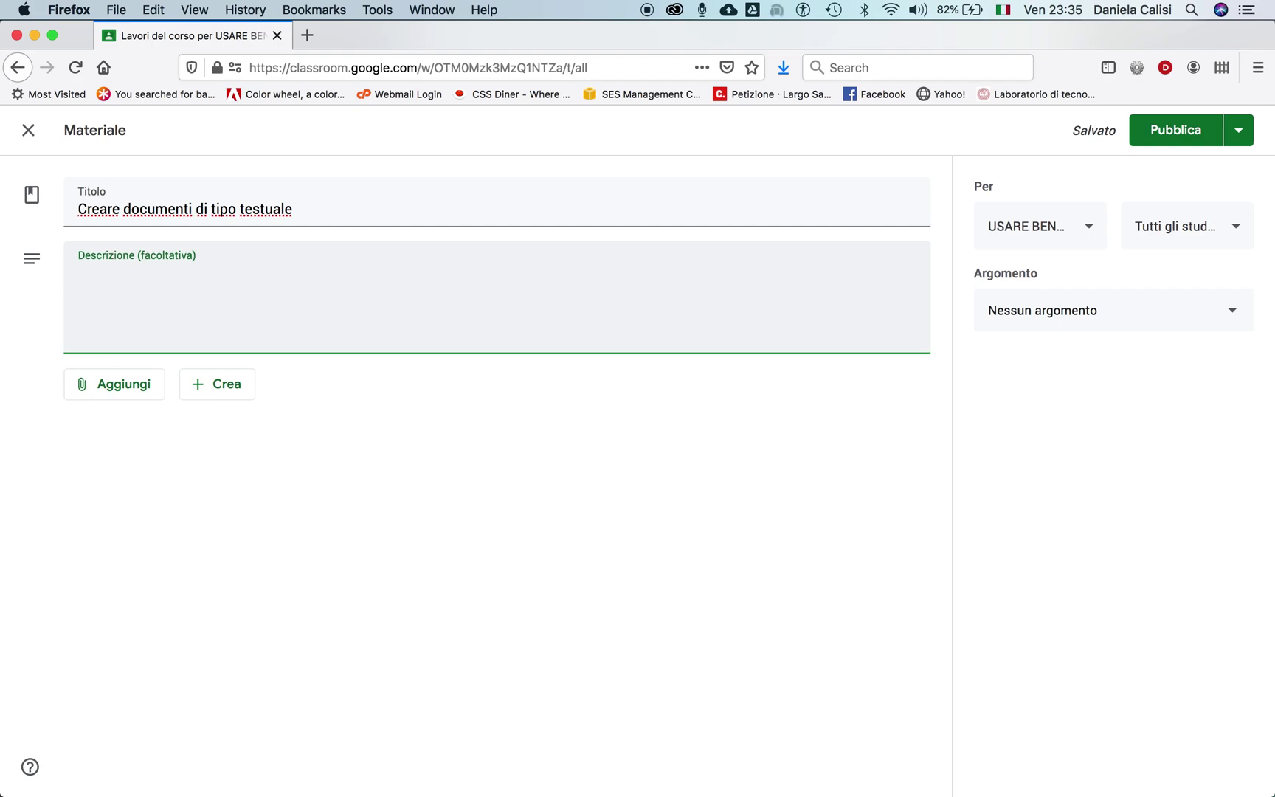
text(Util)
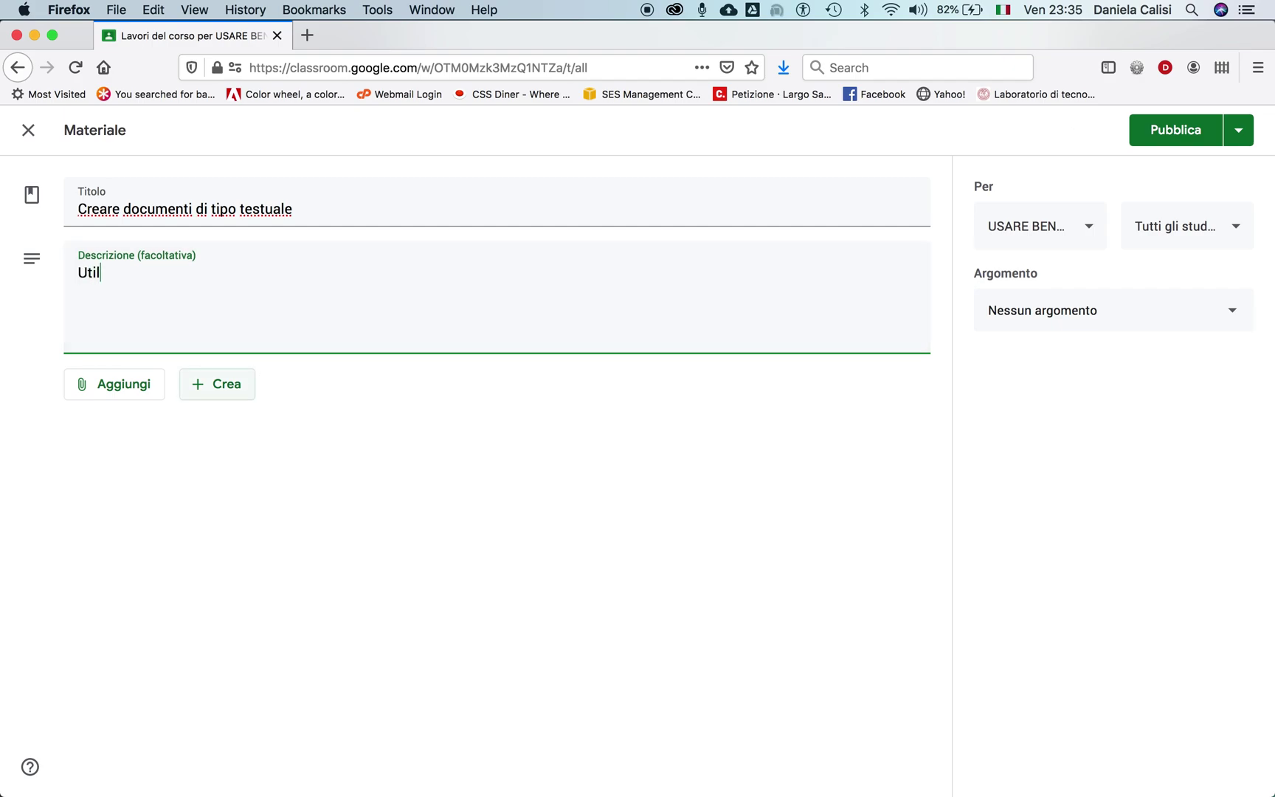
text(izzare il tasto crea")
text(")
Create a new Google Docs document for the material and write "Classroom aprirà automaticamente Google Docs in una nuova tab." in it.
click(232, 389)
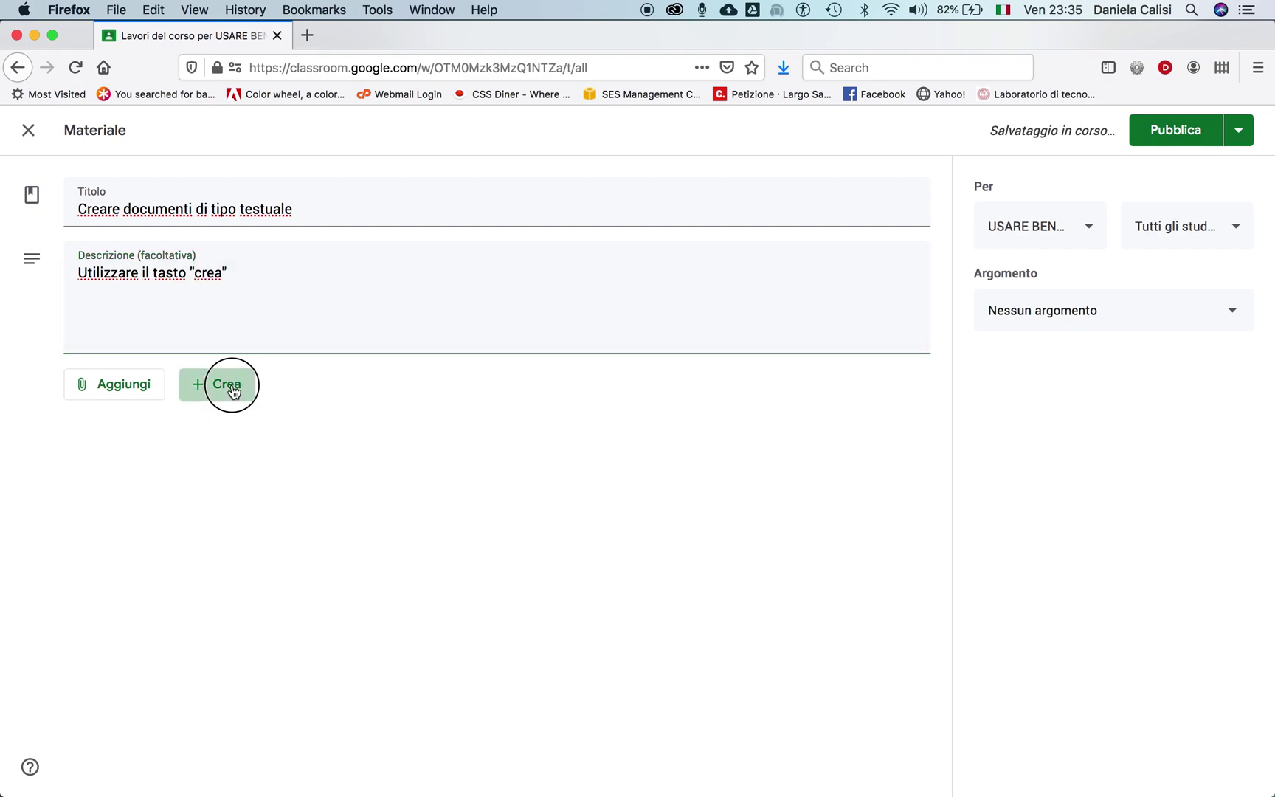
click(239, 414)
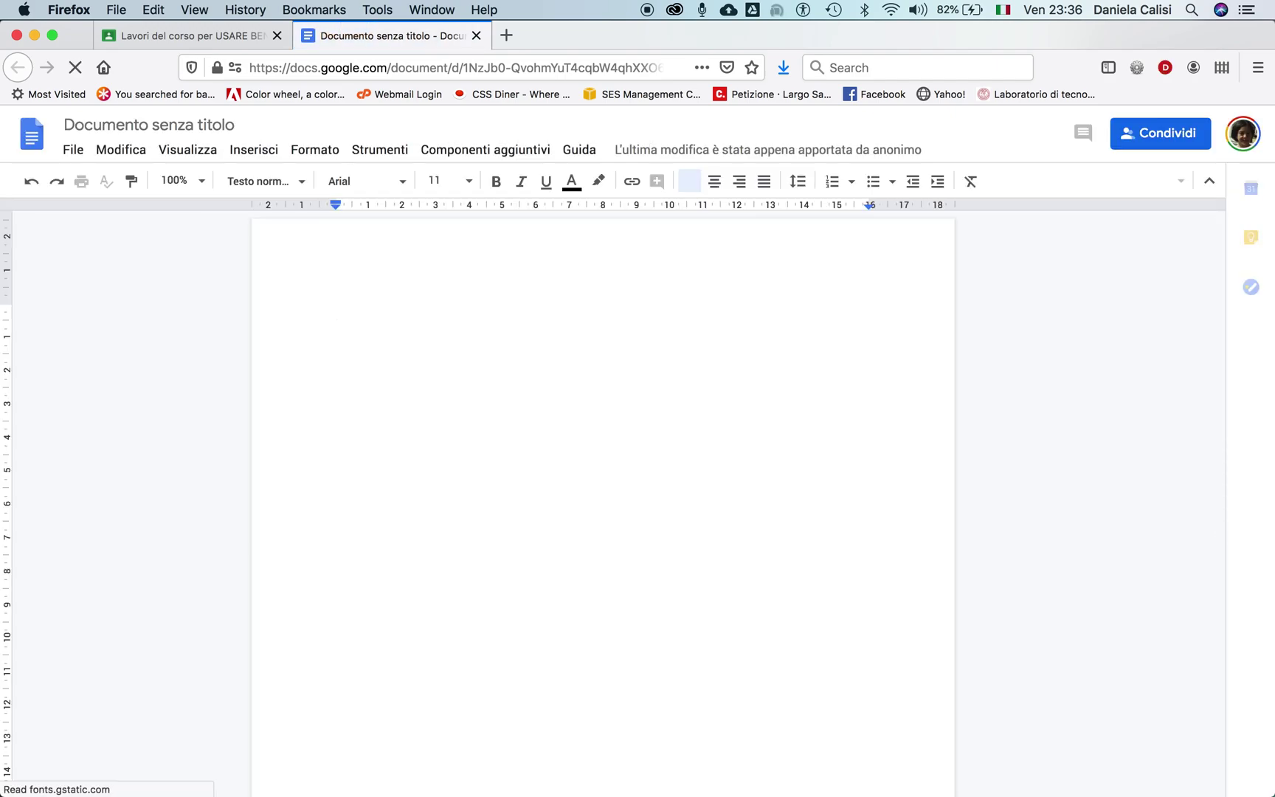
text(Classroom aprirà au)
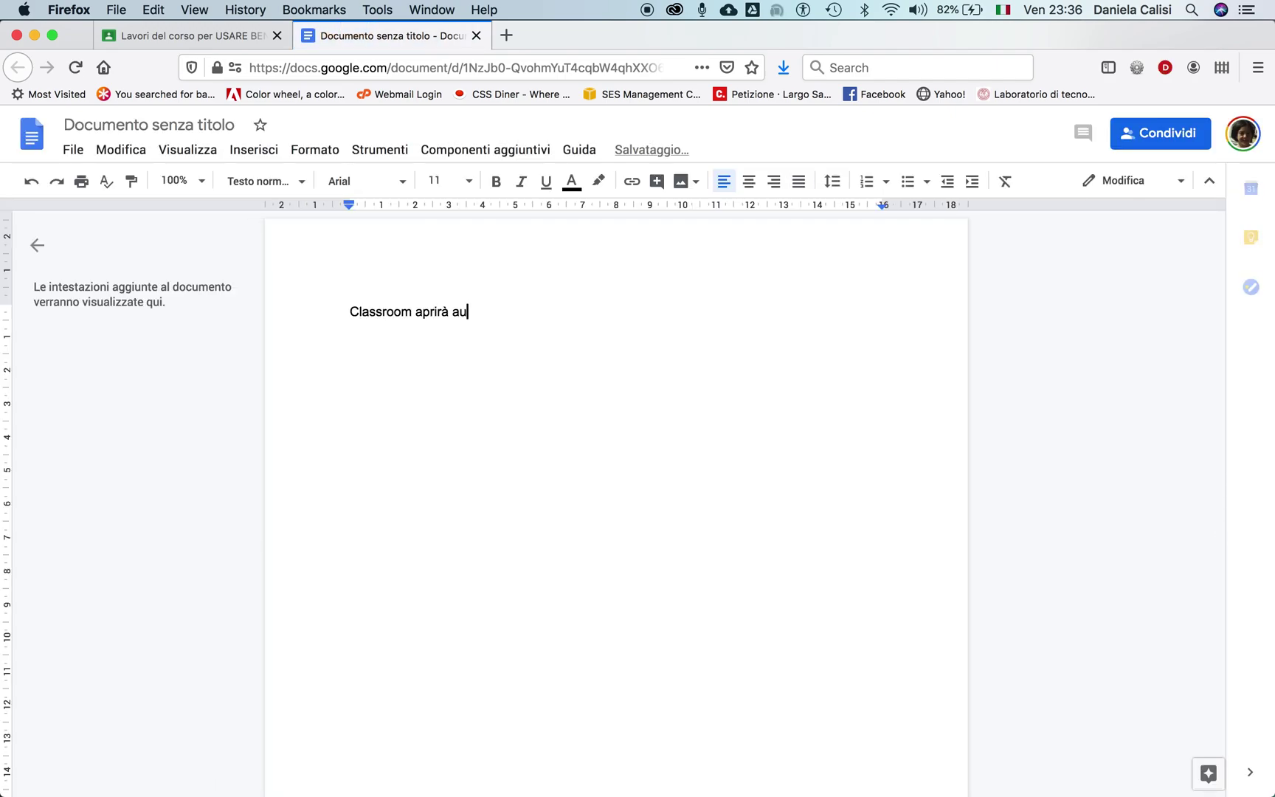
text(tomaticamente Google )
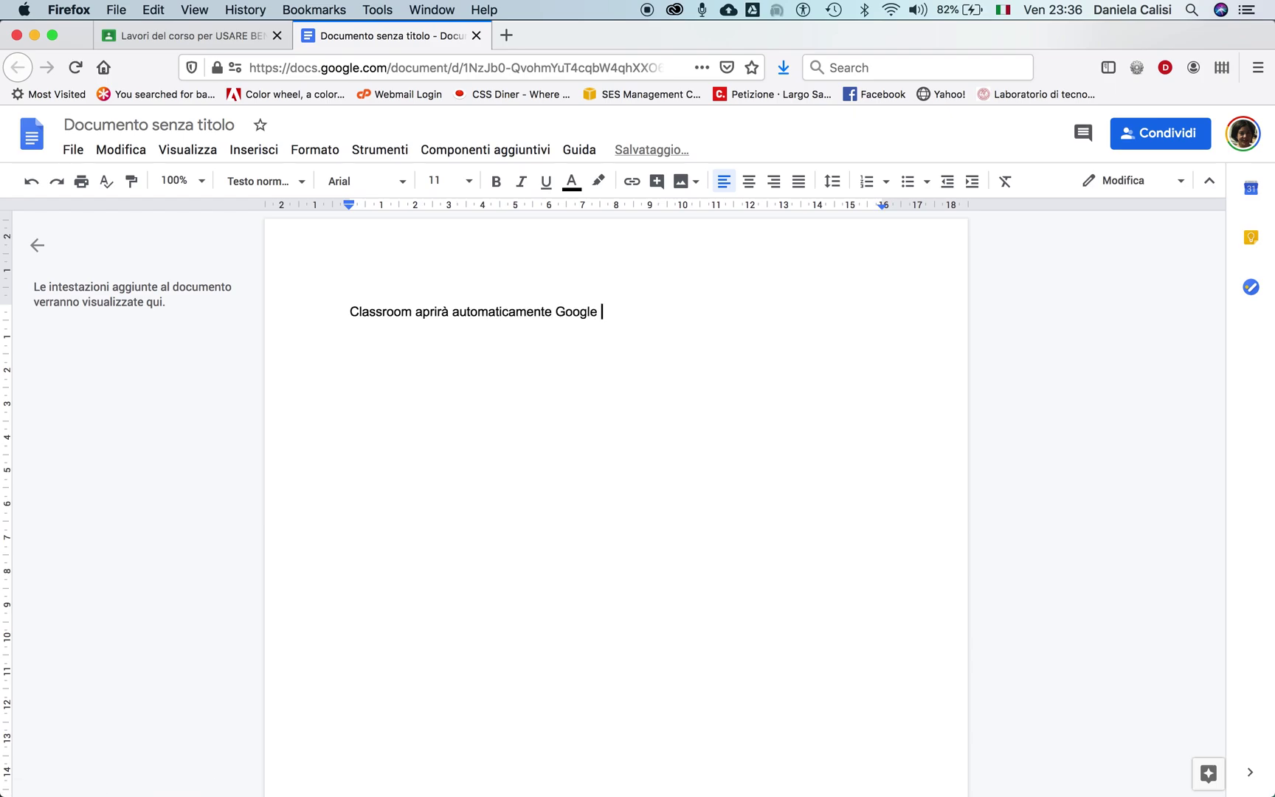
text(Docs in una nuov)
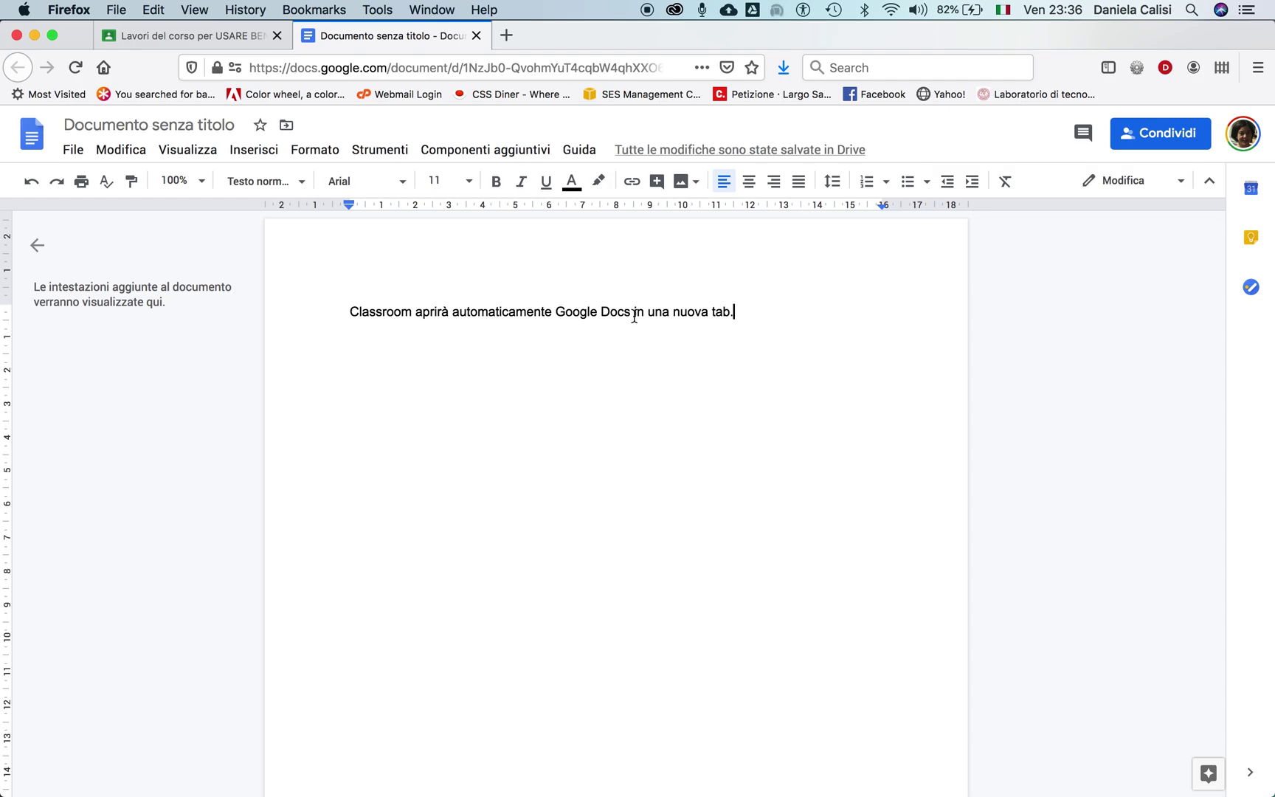
Make the words "in una nuova tab." bold in the document's first line.
drag(633, 311, 740, 312)
click(495, 181)
click(755, 302)
Add a second line reading "Per prima cosa é importante ricordar di dare un nome al documento".
key(Return)
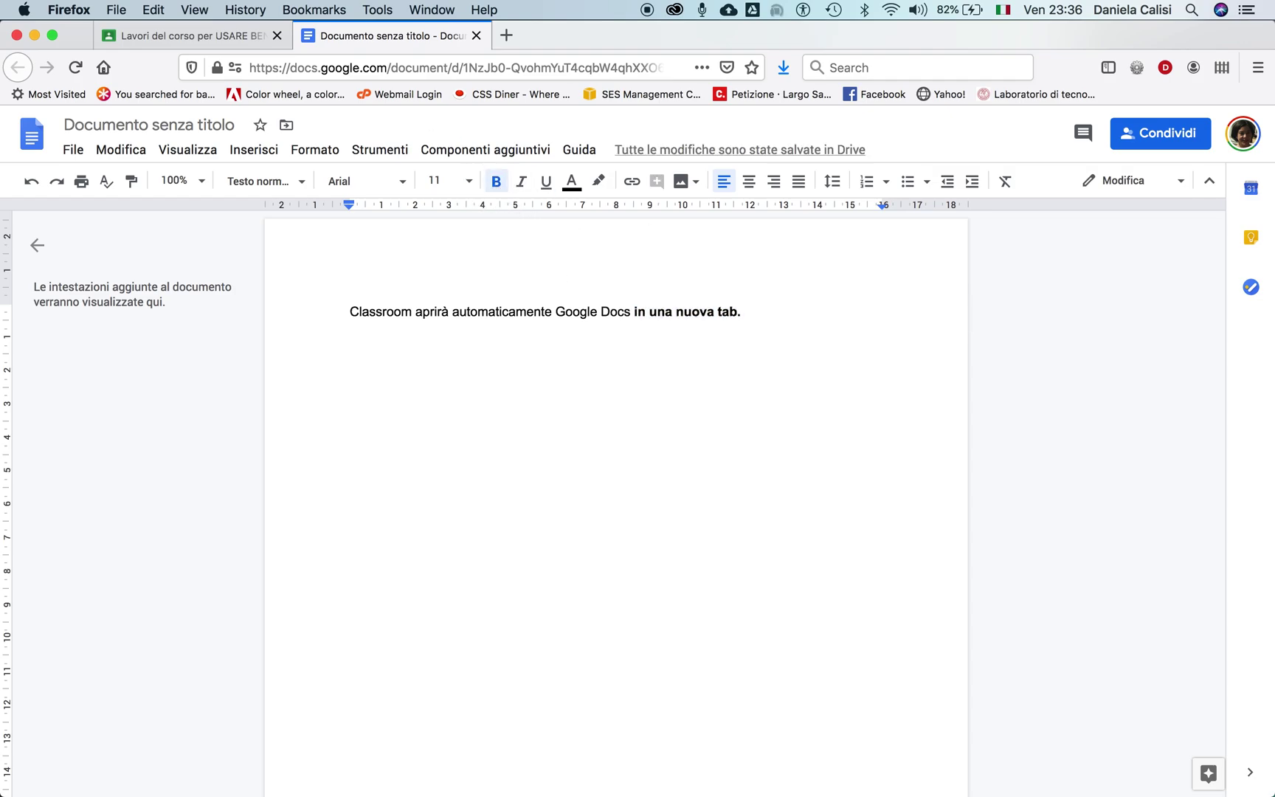
text(Per prima cosa )
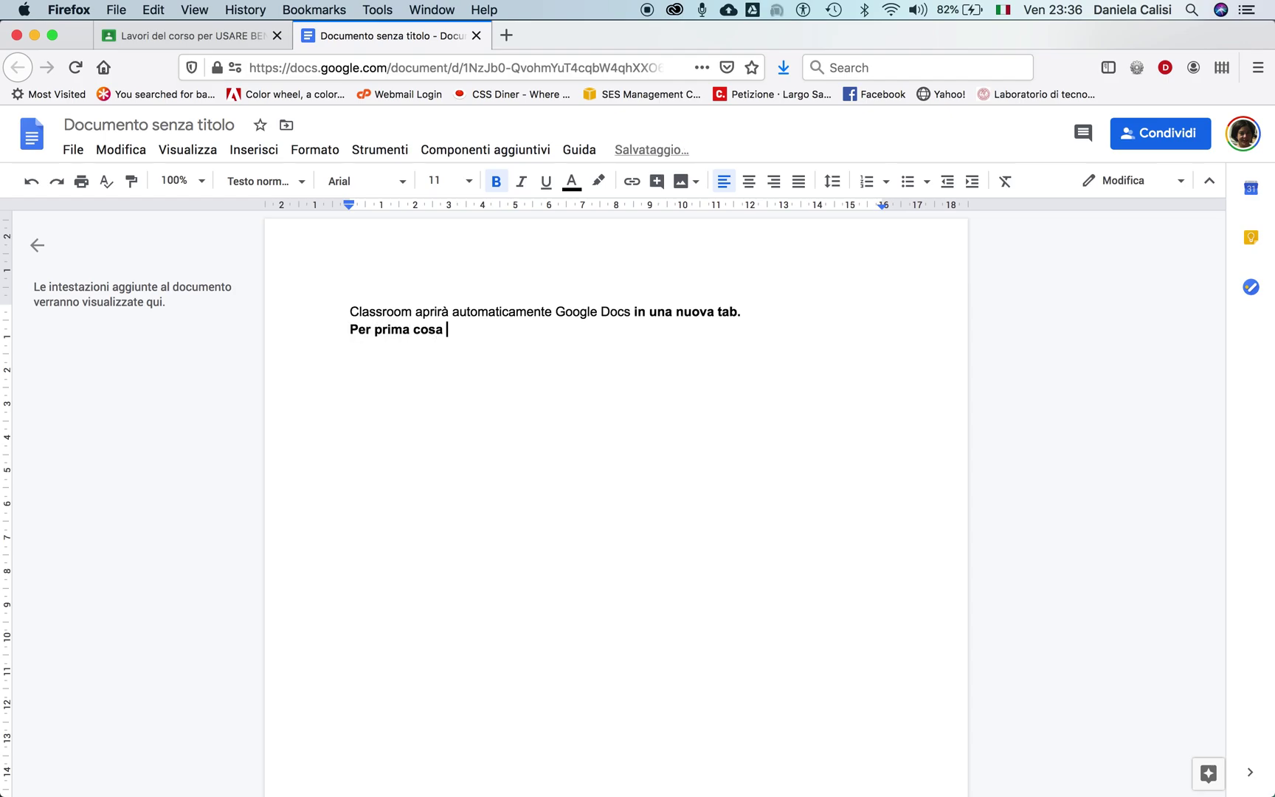
text(é importante ricorda)
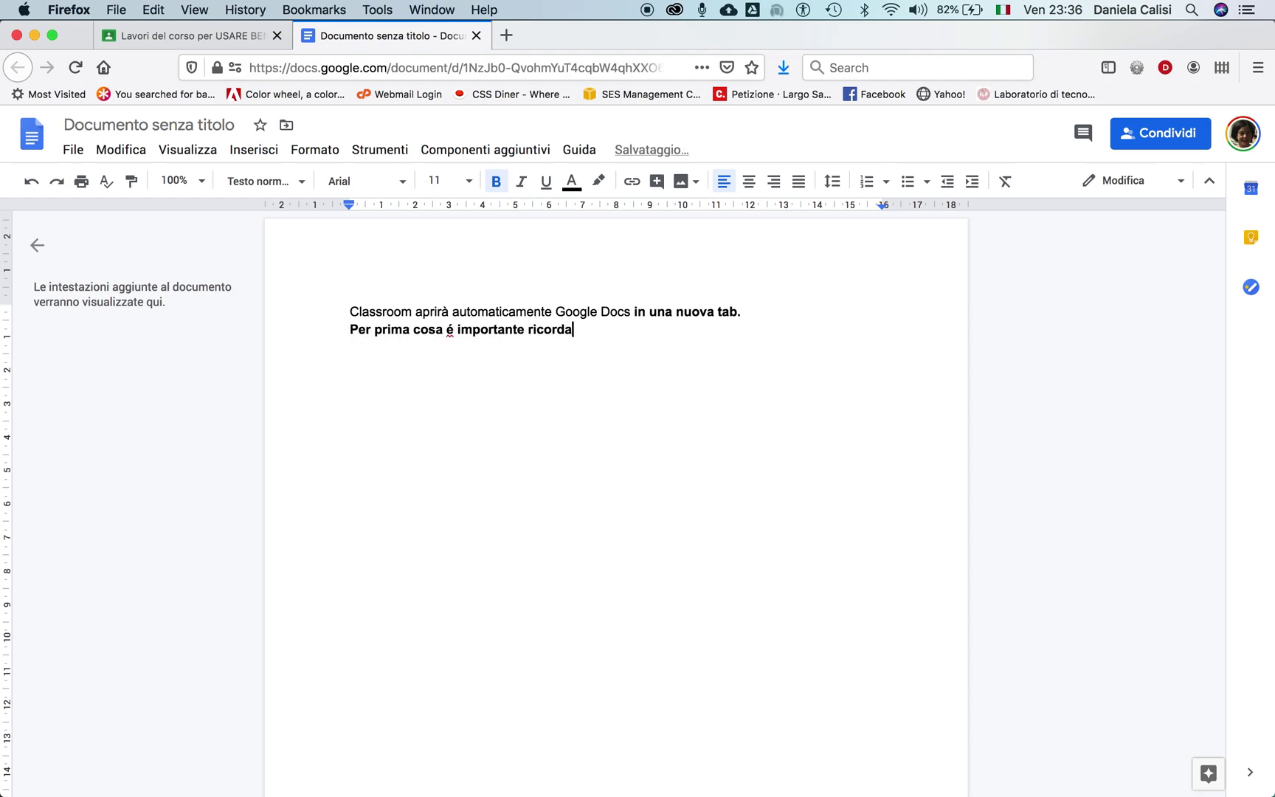
text(r di dare un nome al documento)
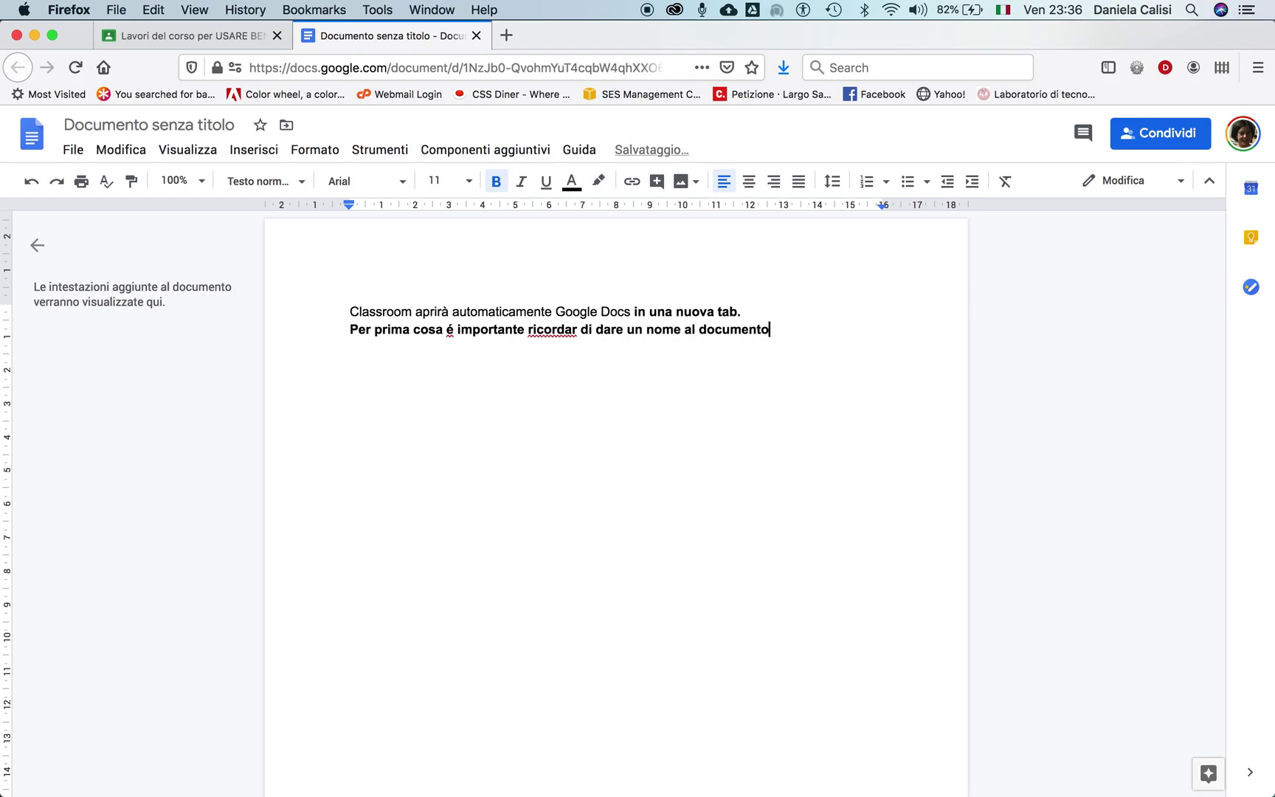
In the second line, correct "ricordar" to "ricordare", add the final period, and leave only "dare un nome al documento." bold.
drag(342, 328, 577, 330)
key(super+b)
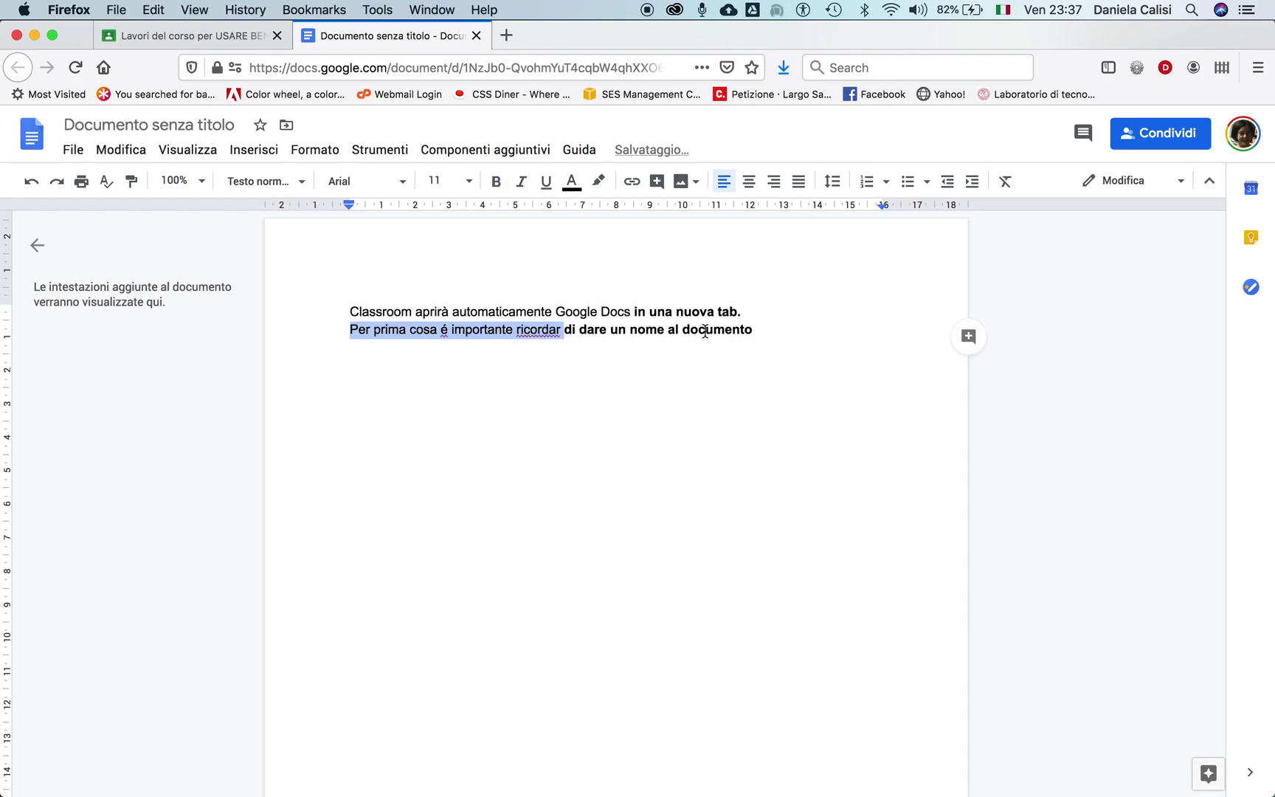
click(562, 330)
key(BackSpace)
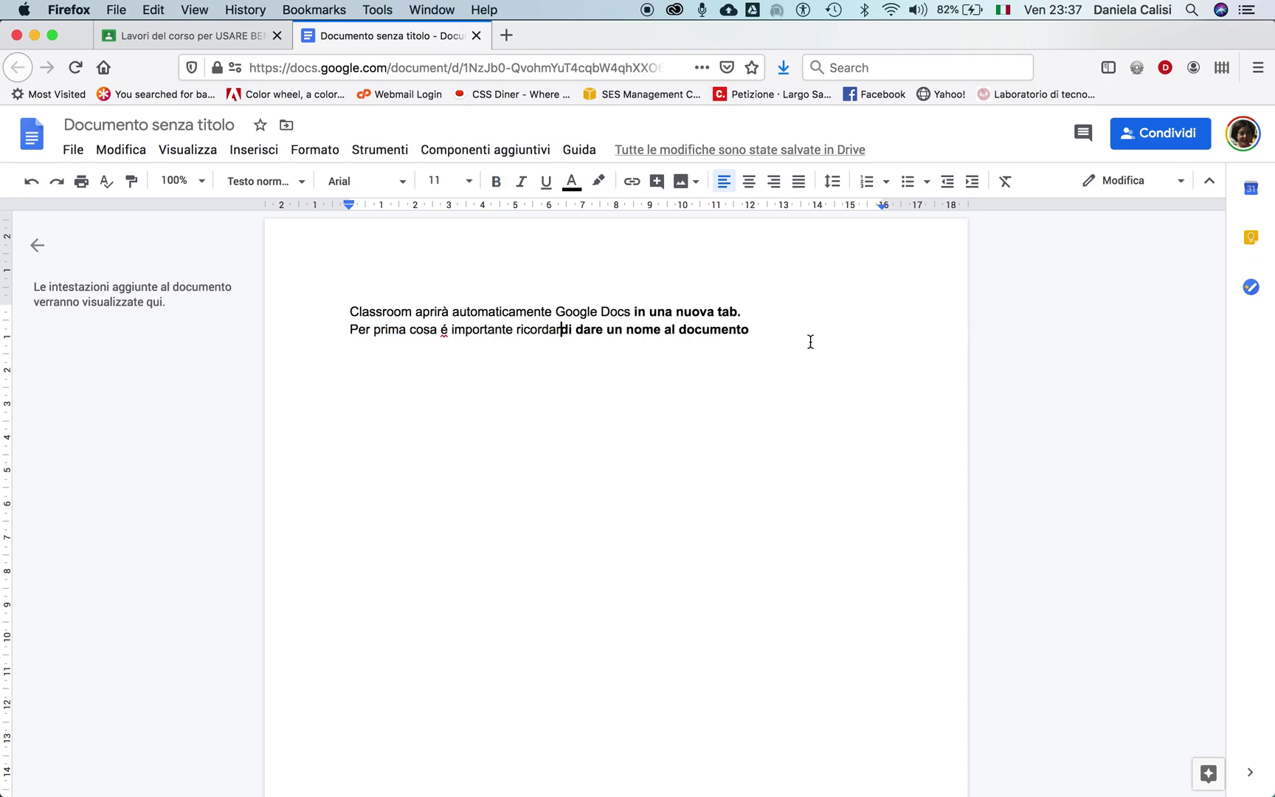
text(e)
click(780, 330)
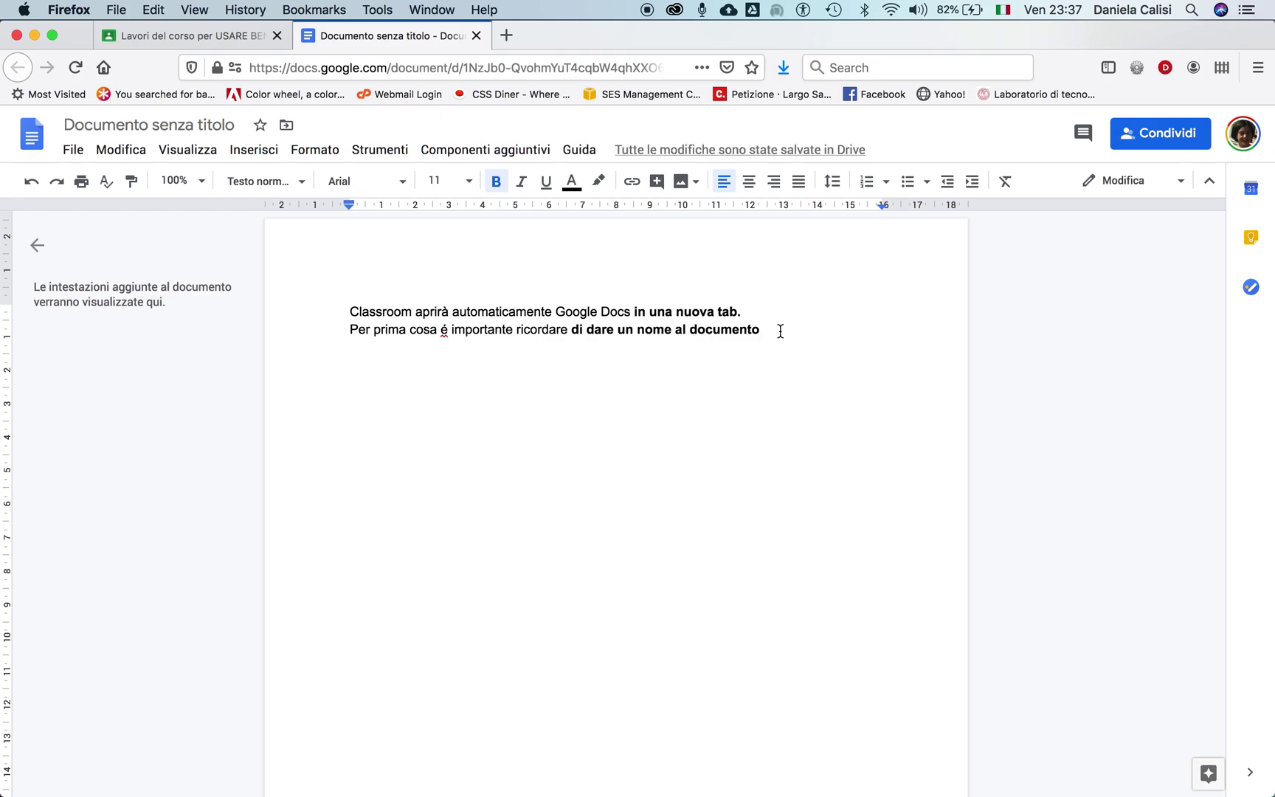
drag(779, 331, 583, 330)
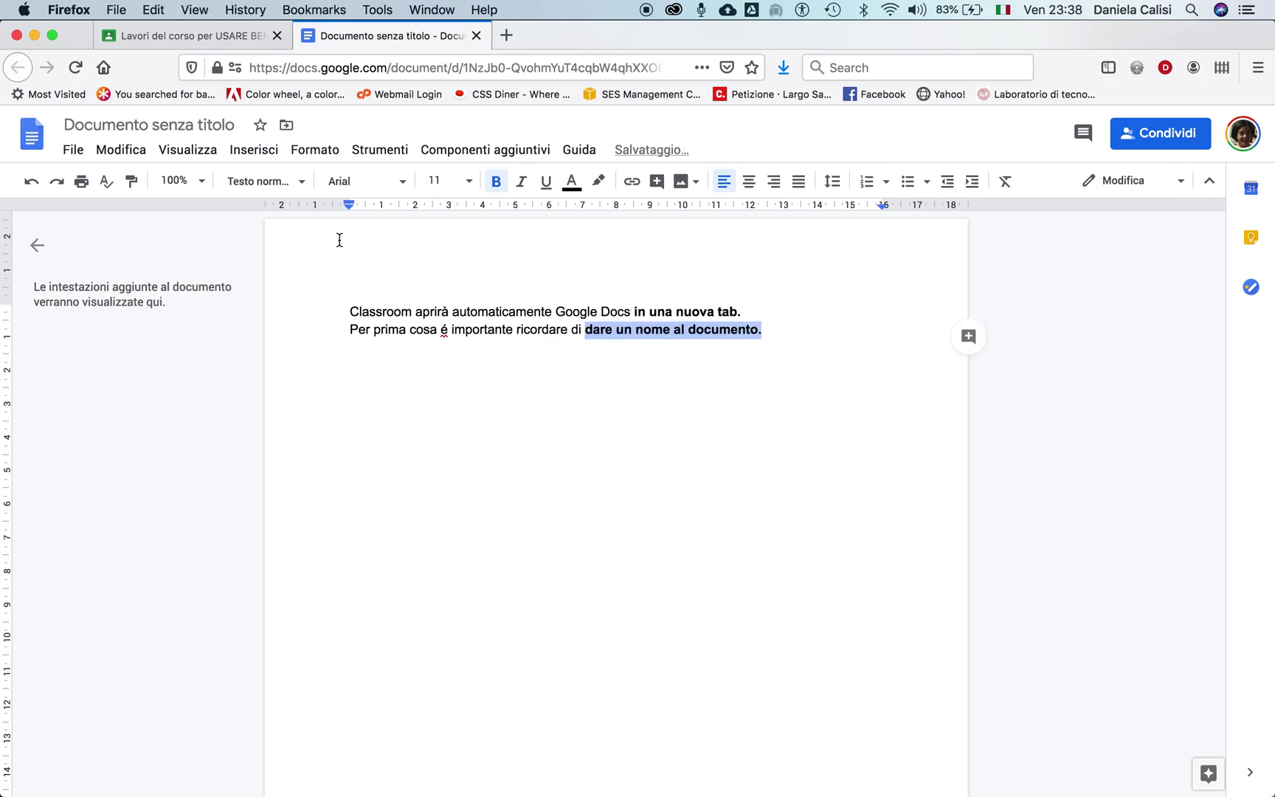
Rename the document as "Esempio docs".
click(203, 128)
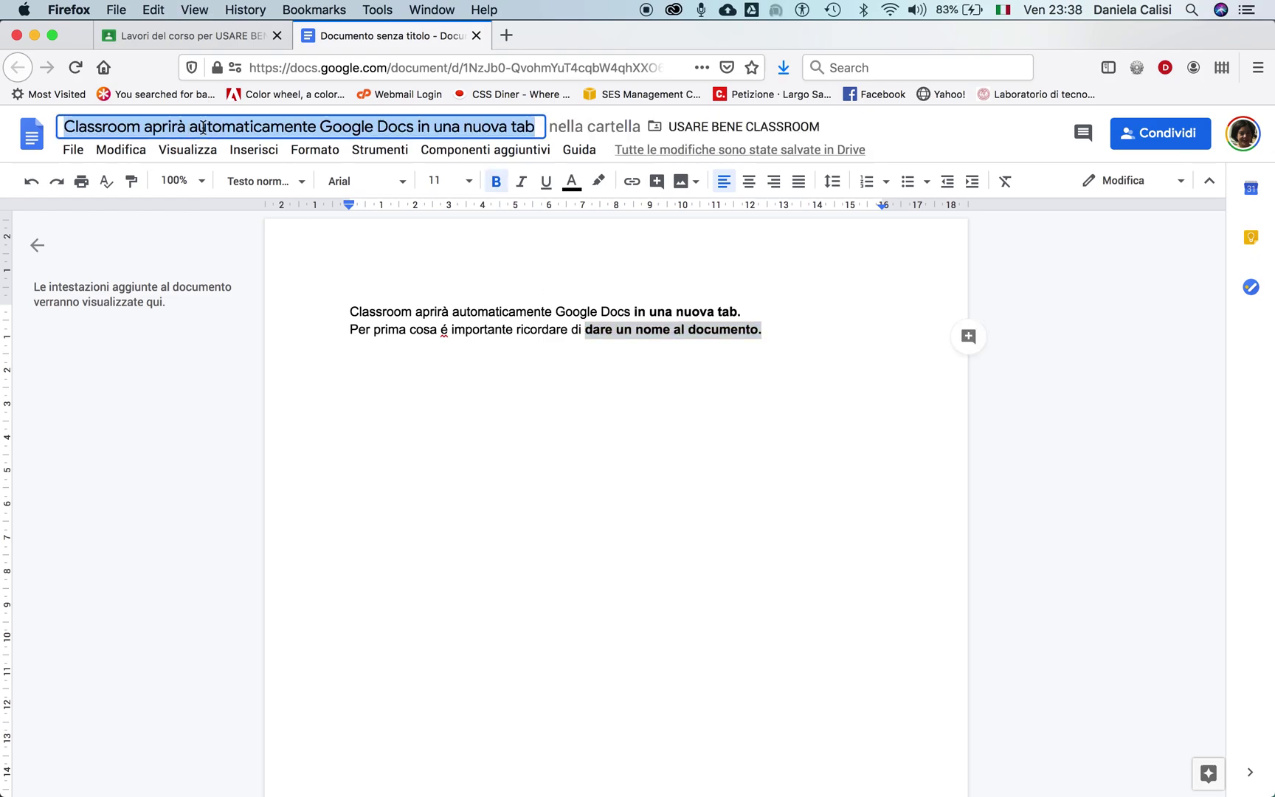
text(Esempio docs)
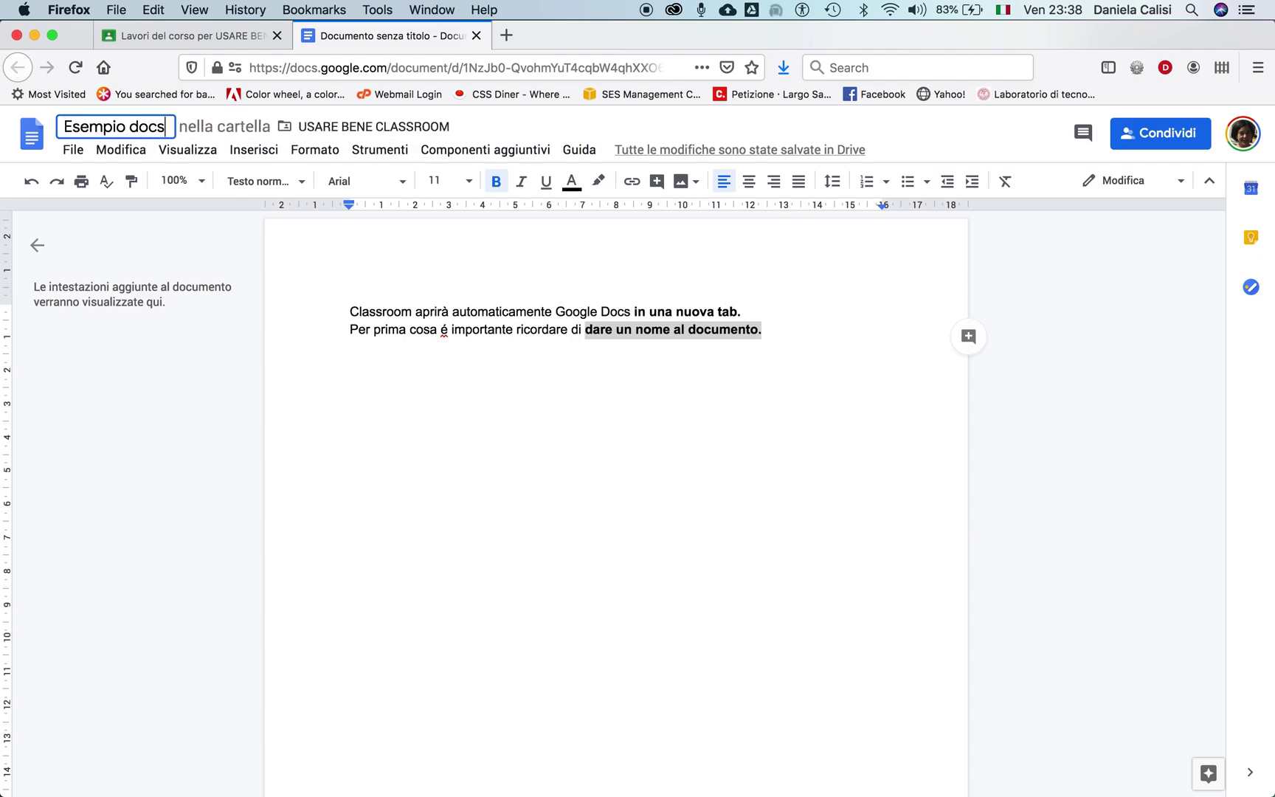
click(765, 326)
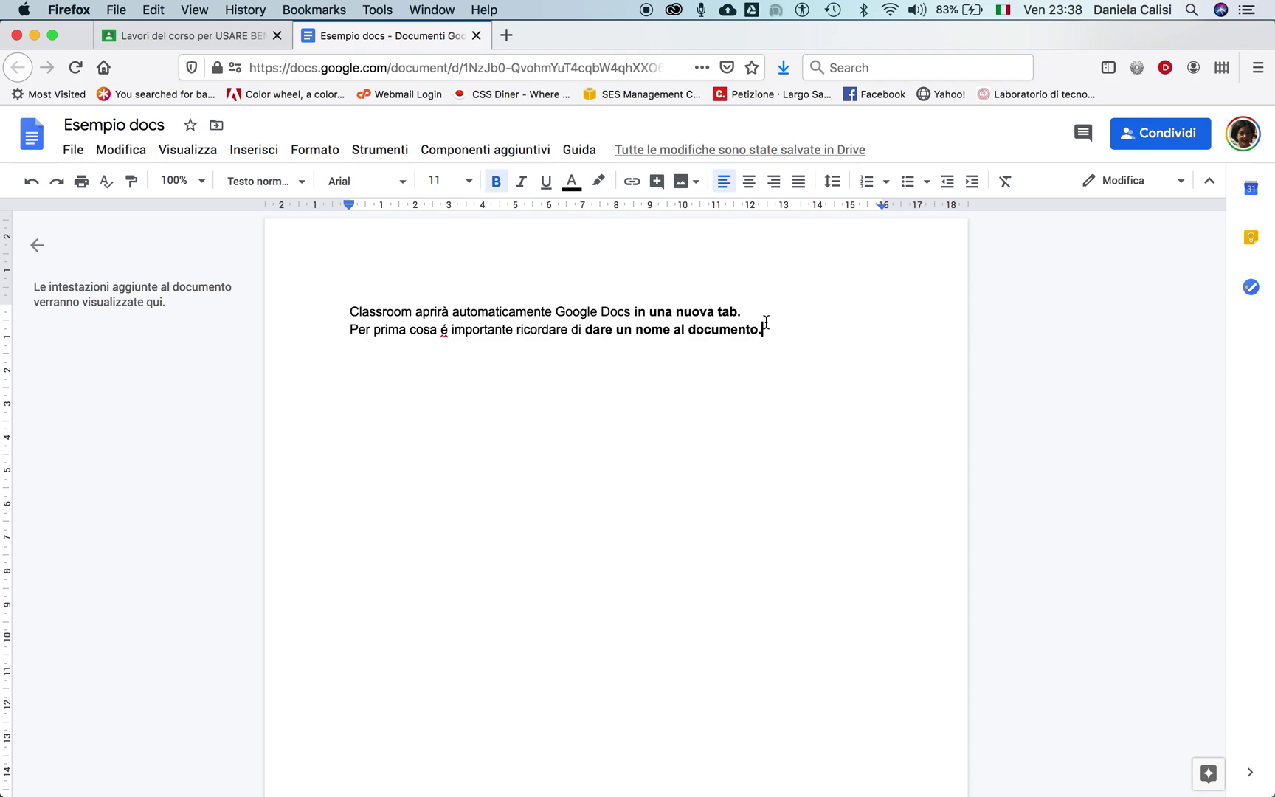
Add a bold paragraph after a blank line reading "Le modifiche vengono salvate automaticamente.".
key(Return)
key(Return)
text(Le modifiche ven)
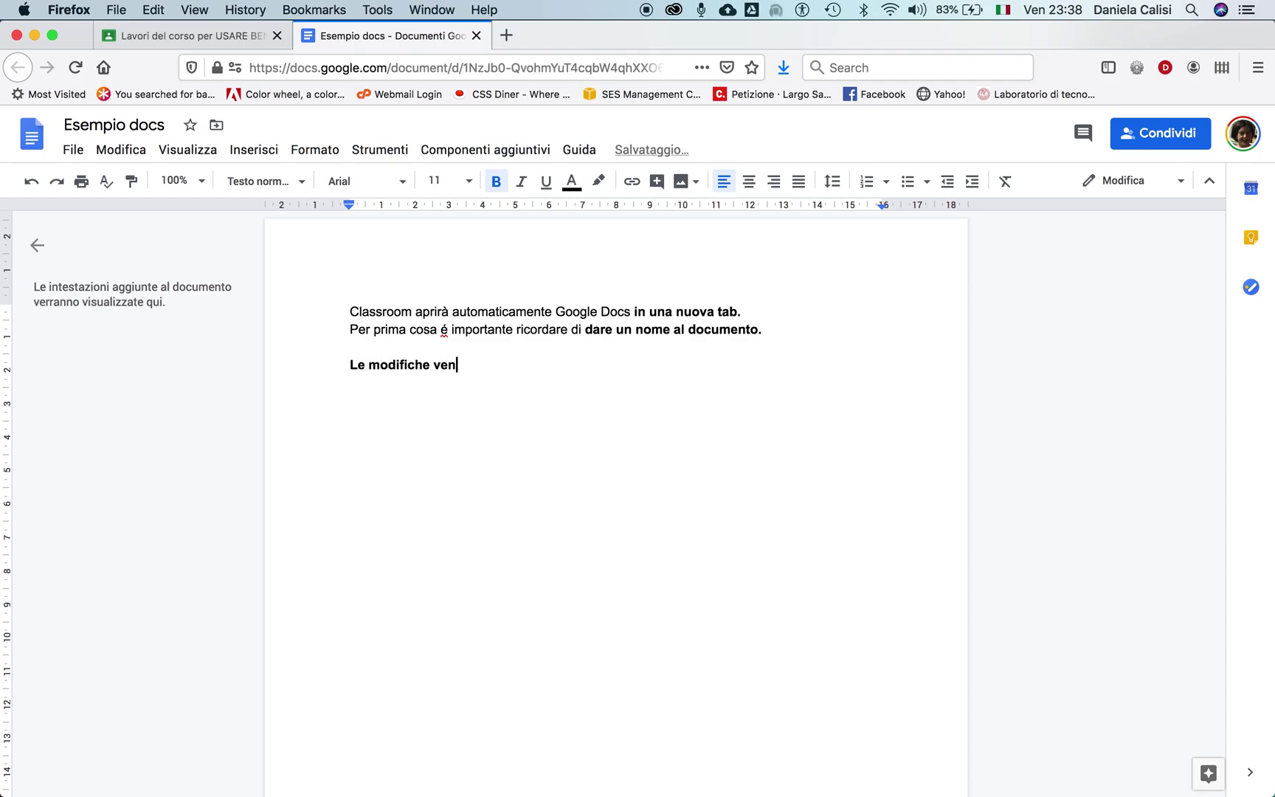
text(gono salvate automaticamente)
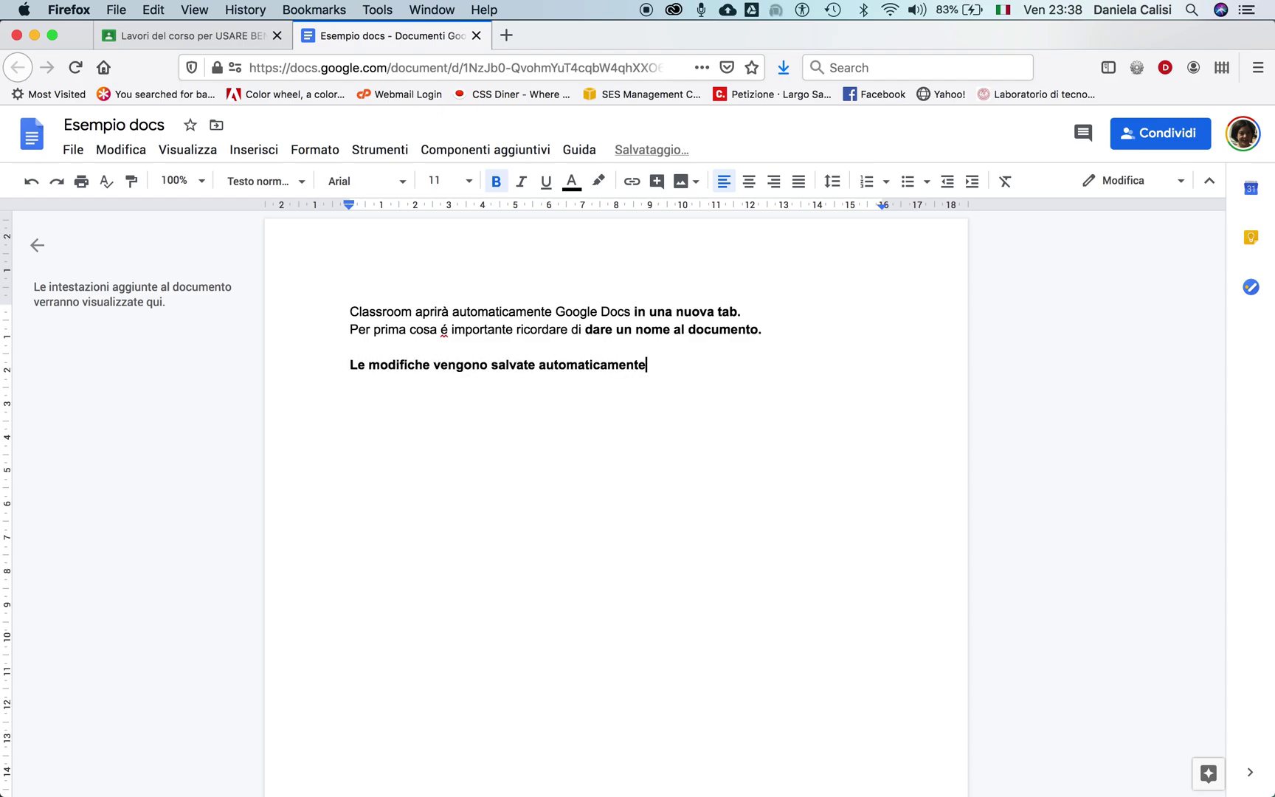
text(.)
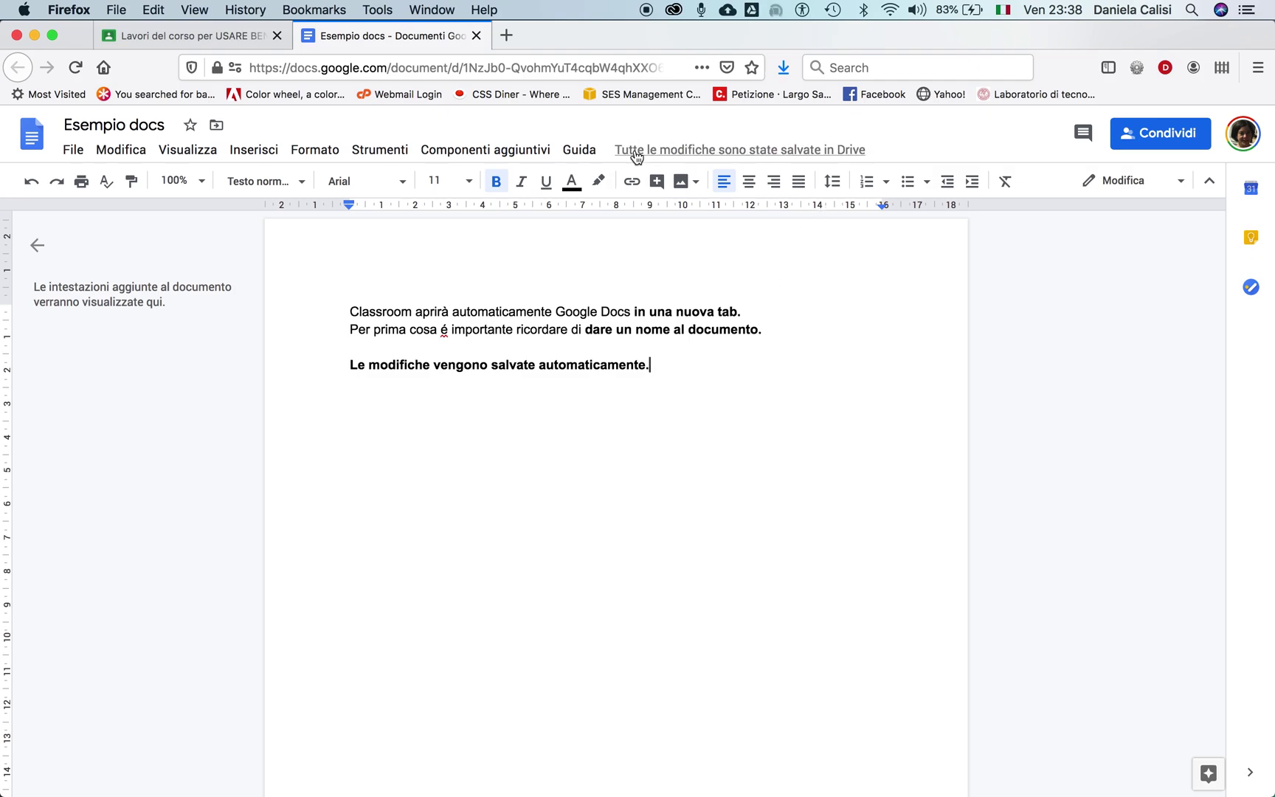
mouse_move(636, 156)
Below it, add a bold paragraph reading "E' possibile scaricare il documento tramite il menu File>Scarica", followed by a blank line.
click(674, 364)
key(Return)
key(Return)
text(E' possibile scaricare il documetno tr)
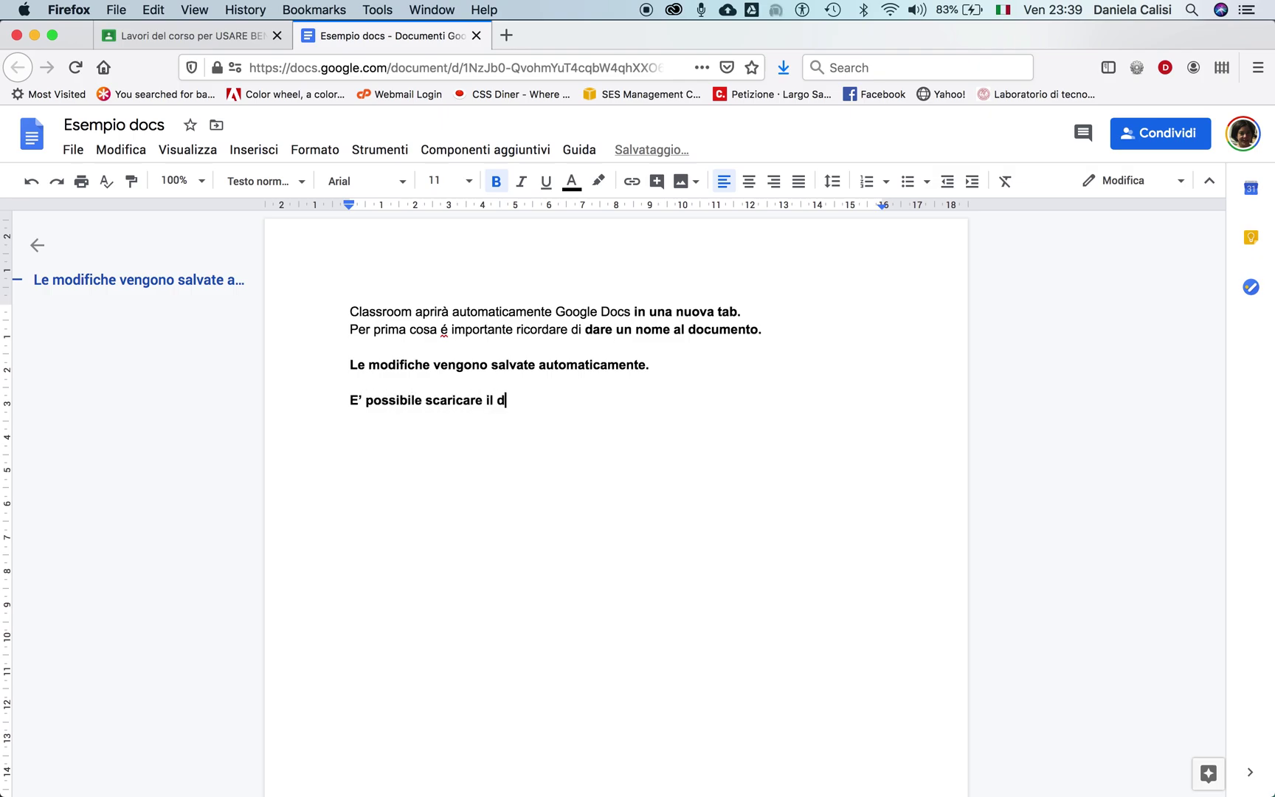
key(BackSpace)
key(BackSpace)
key(BackSpace)
key(BackSpace)
key(BackSpace)
key(BackSpace)
text(n)
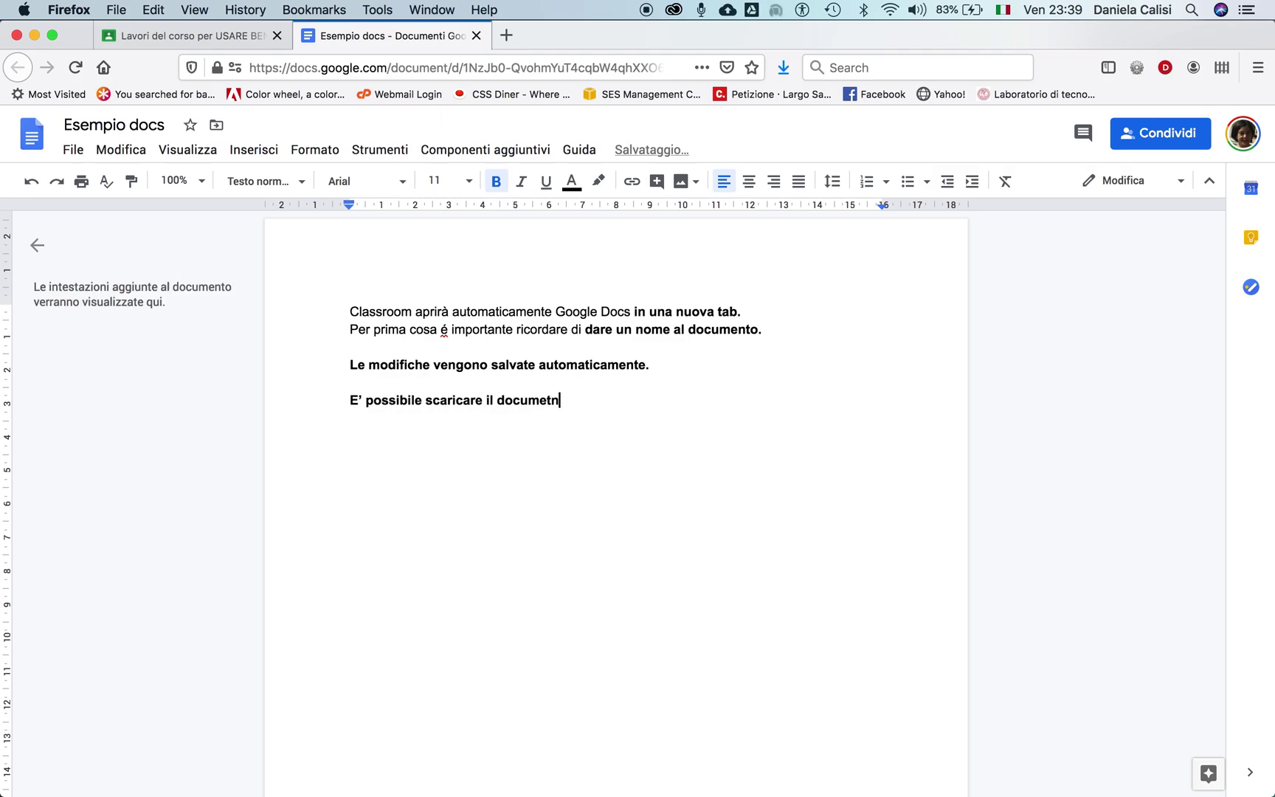
text(to tramite il menu File )
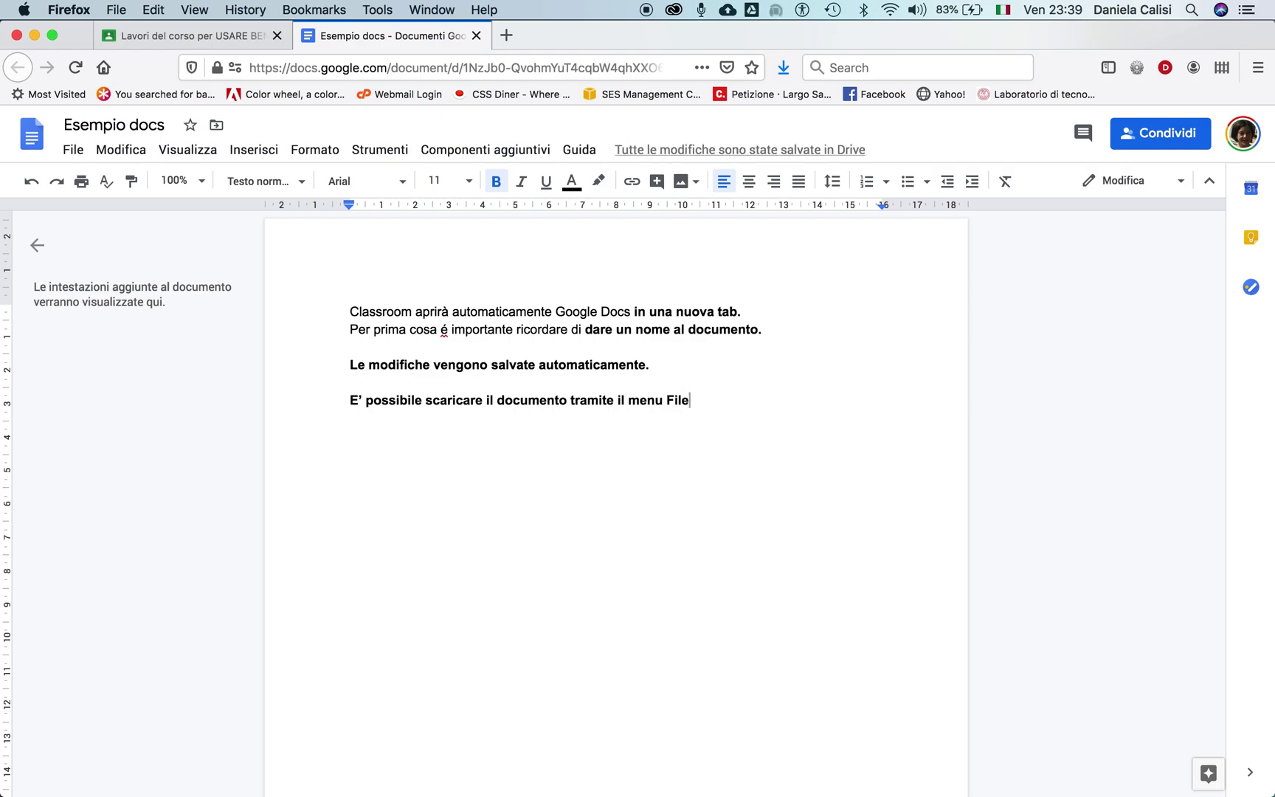
text(>Scarica)
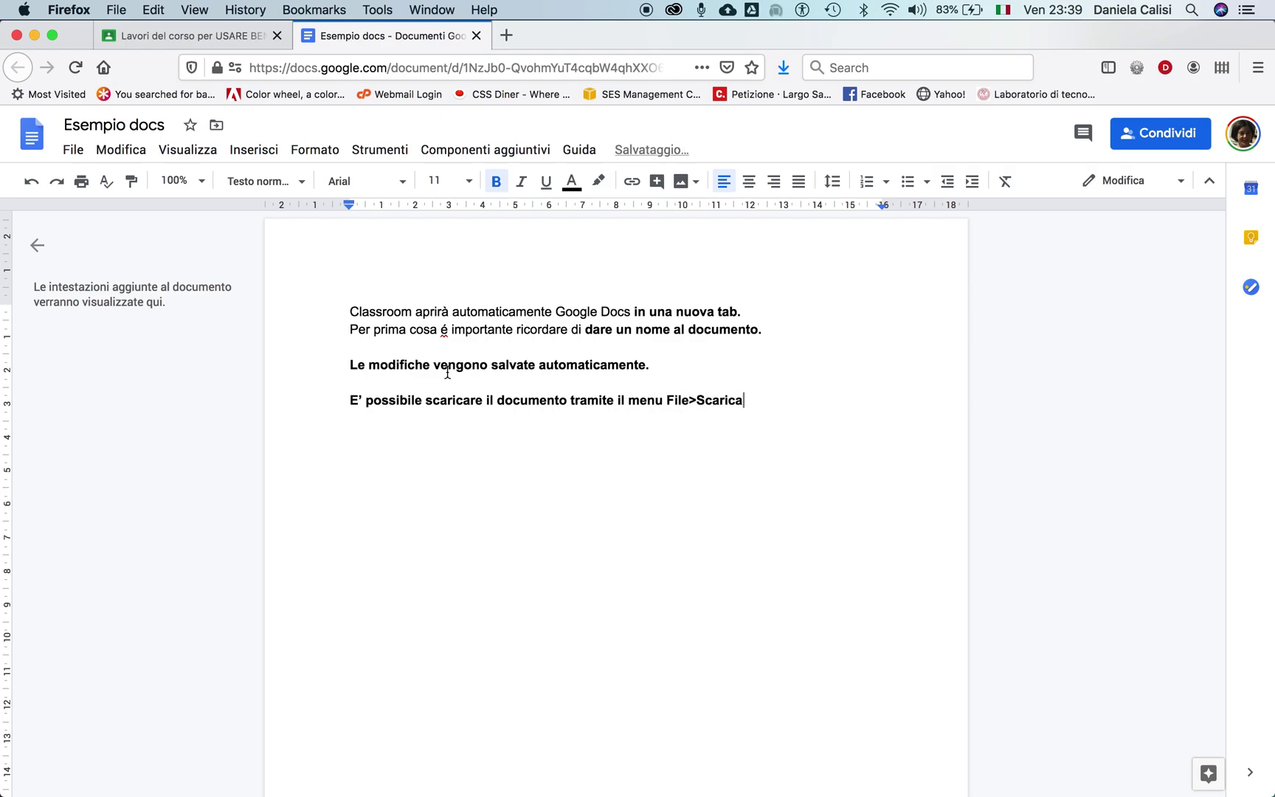
key(Return)
key(Return)
Look through the file formats in which the document can be downloaded, without downloading it.
click(73, 149)
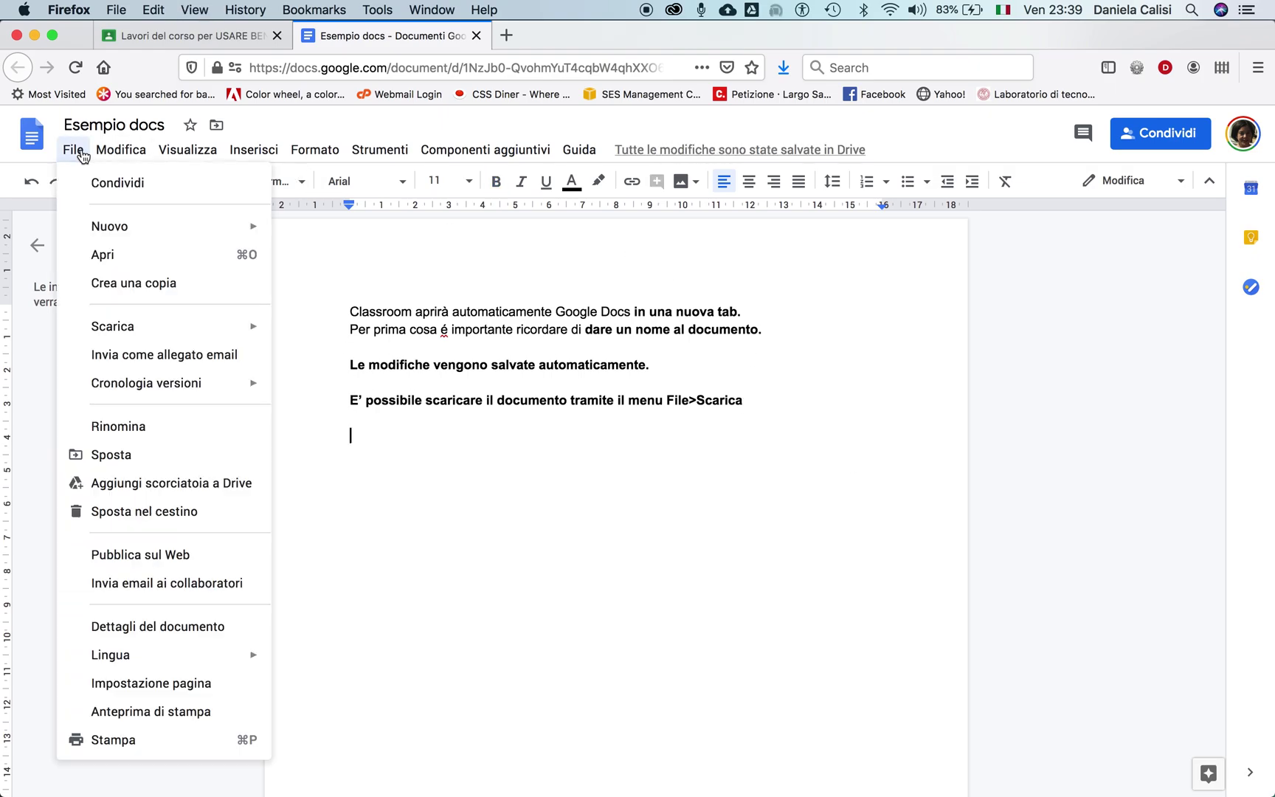
mouse_move(123, 335)
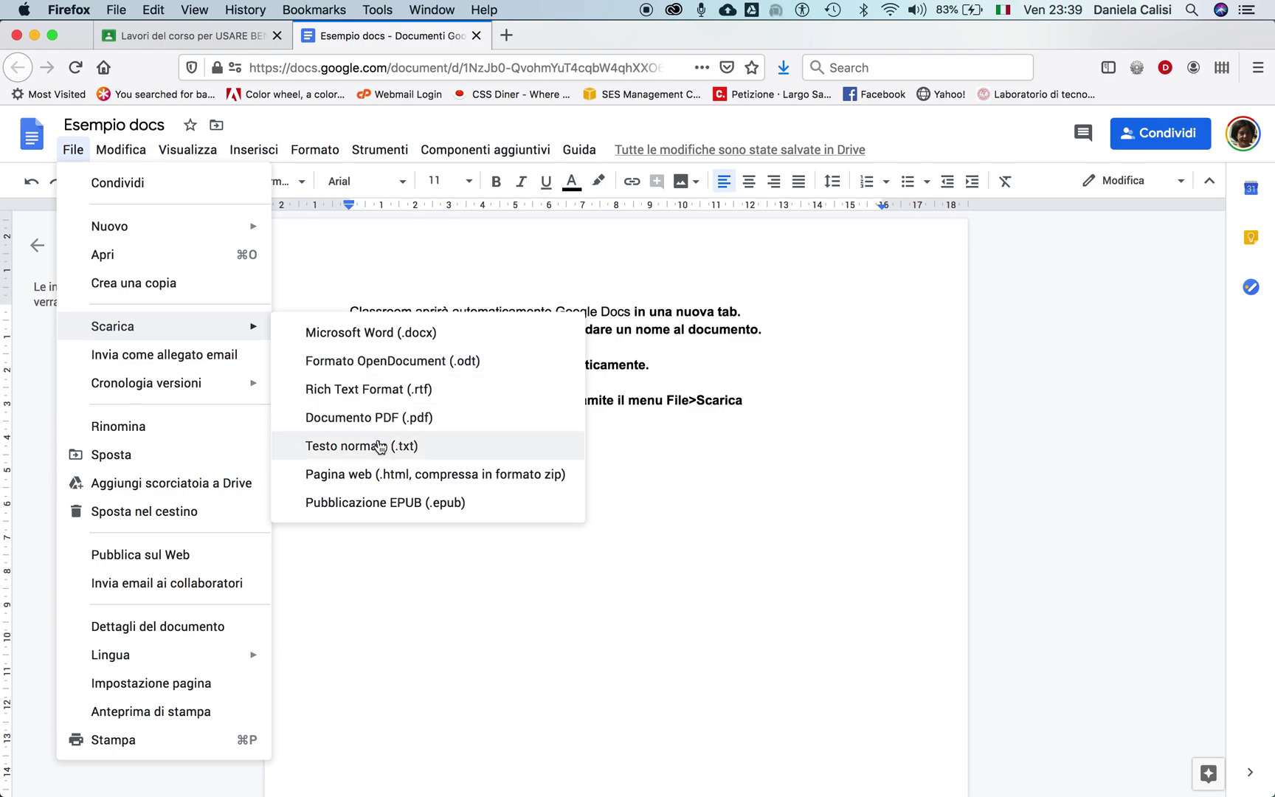
click(506, 558)
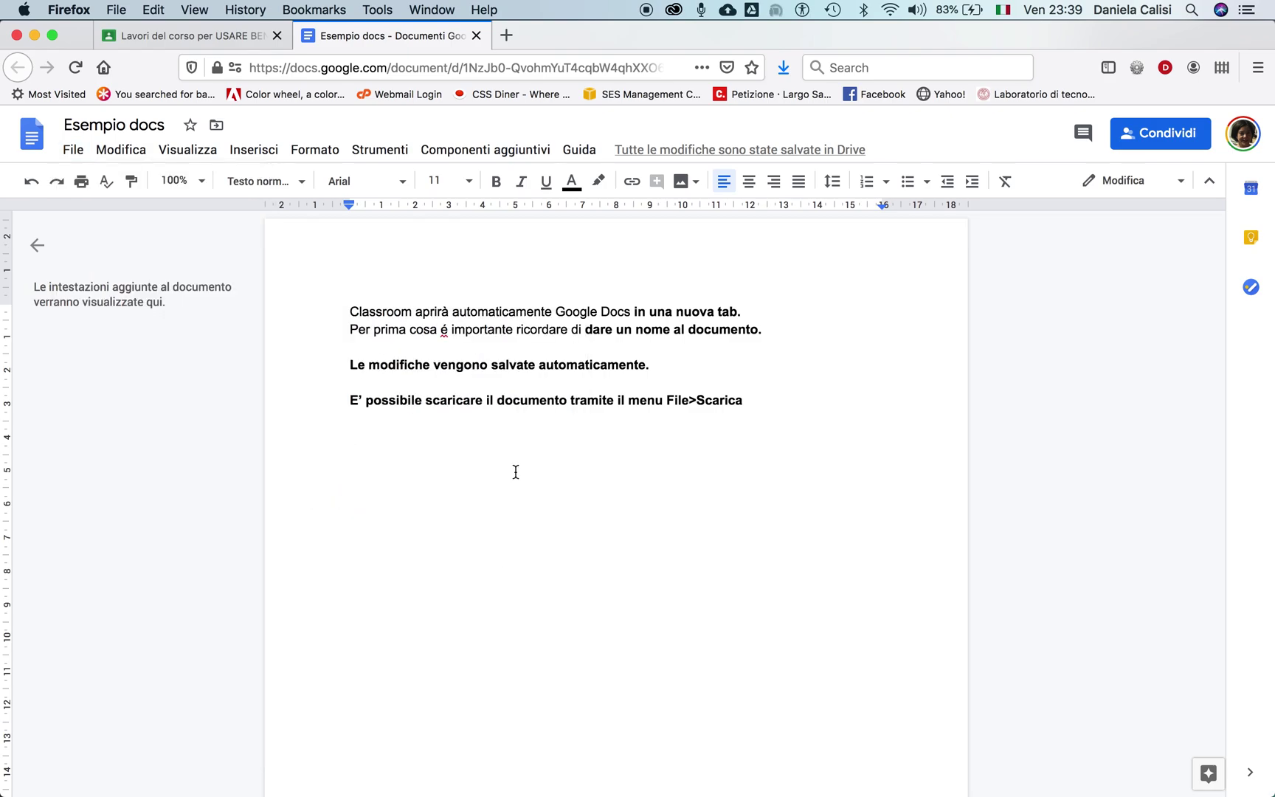
Write a non-bold paragraph reading "Per concludere il lavoro è sufficiente chiudere la tab.".
text(Per concludere il lavoro é)
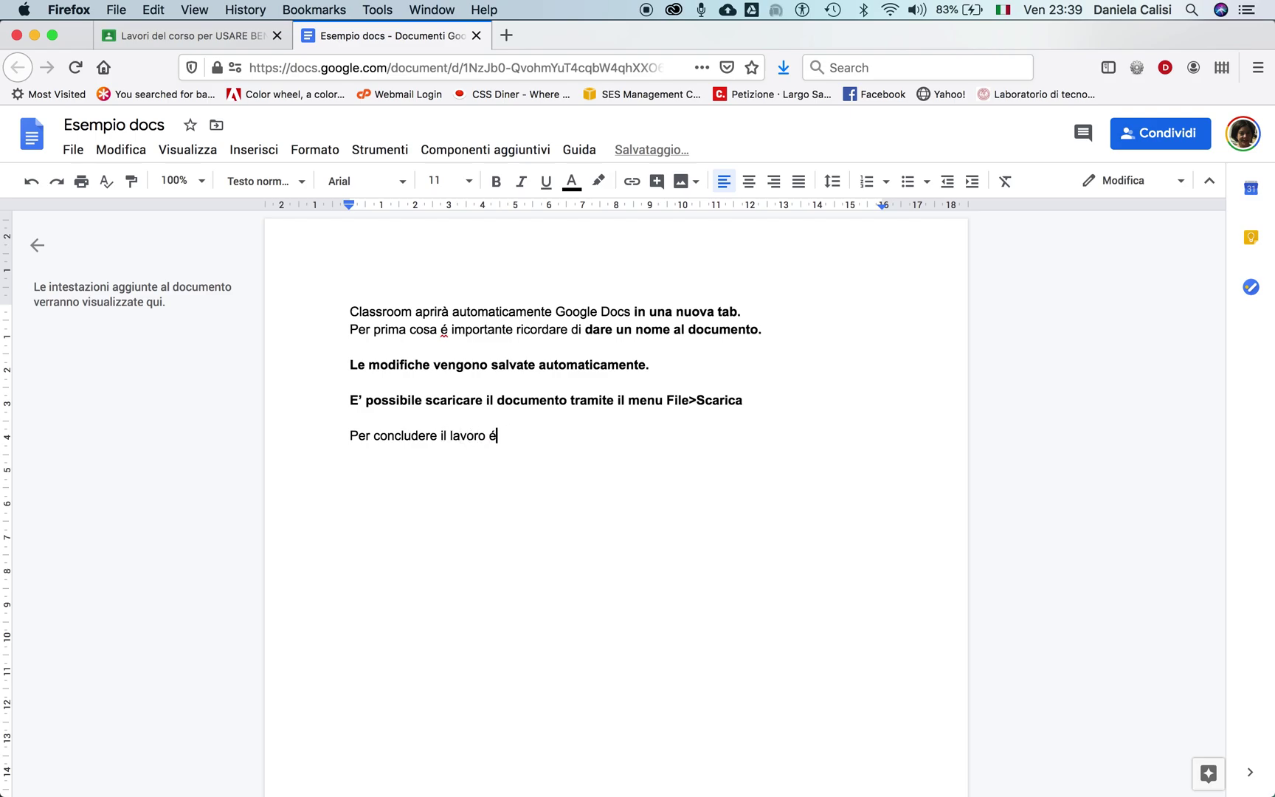
key(BackSpace)
text(è sufficiente )
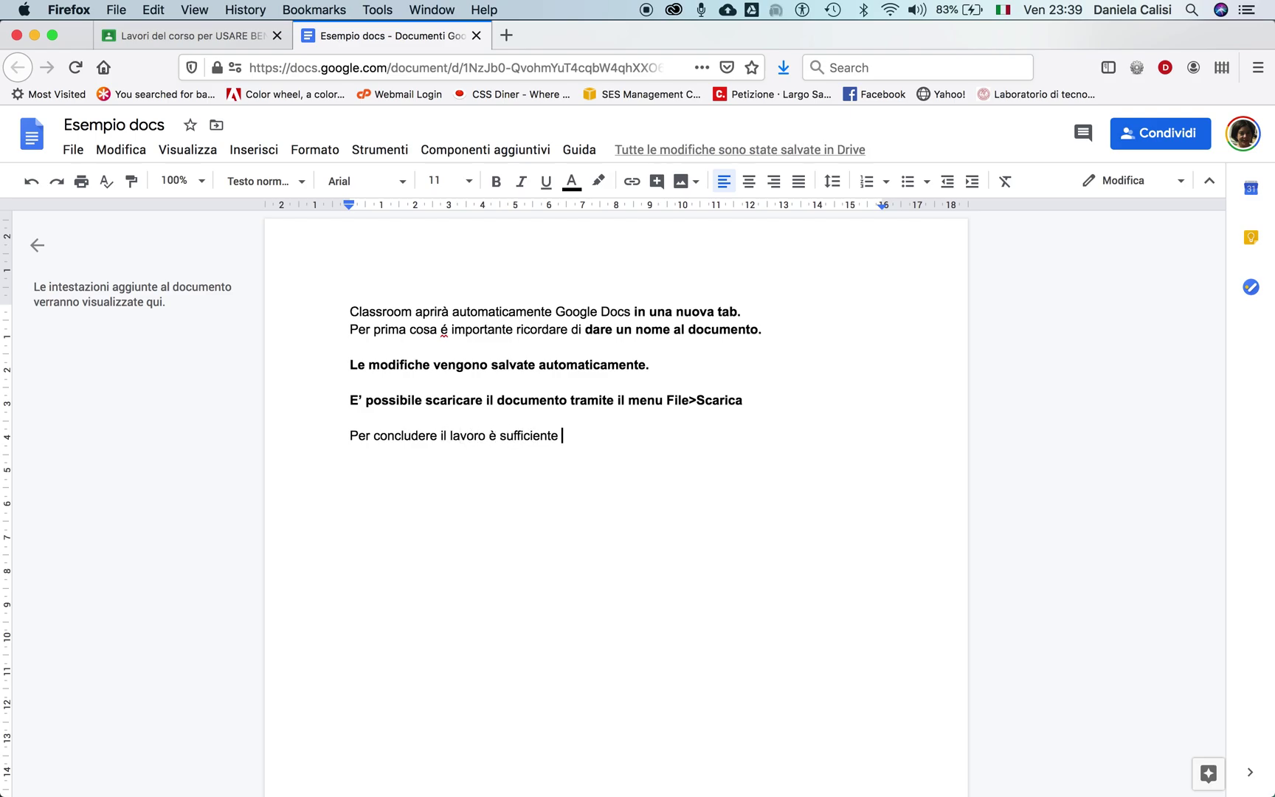
text(chiudere la tab.)
Add a final paragraph reading "Il nome corretto del file verrà visualizzato dopo aver ricaricaricato la pagina dei lavori del corso.".
key(Return)
key(Return)
text(Il nome corretto del fi)
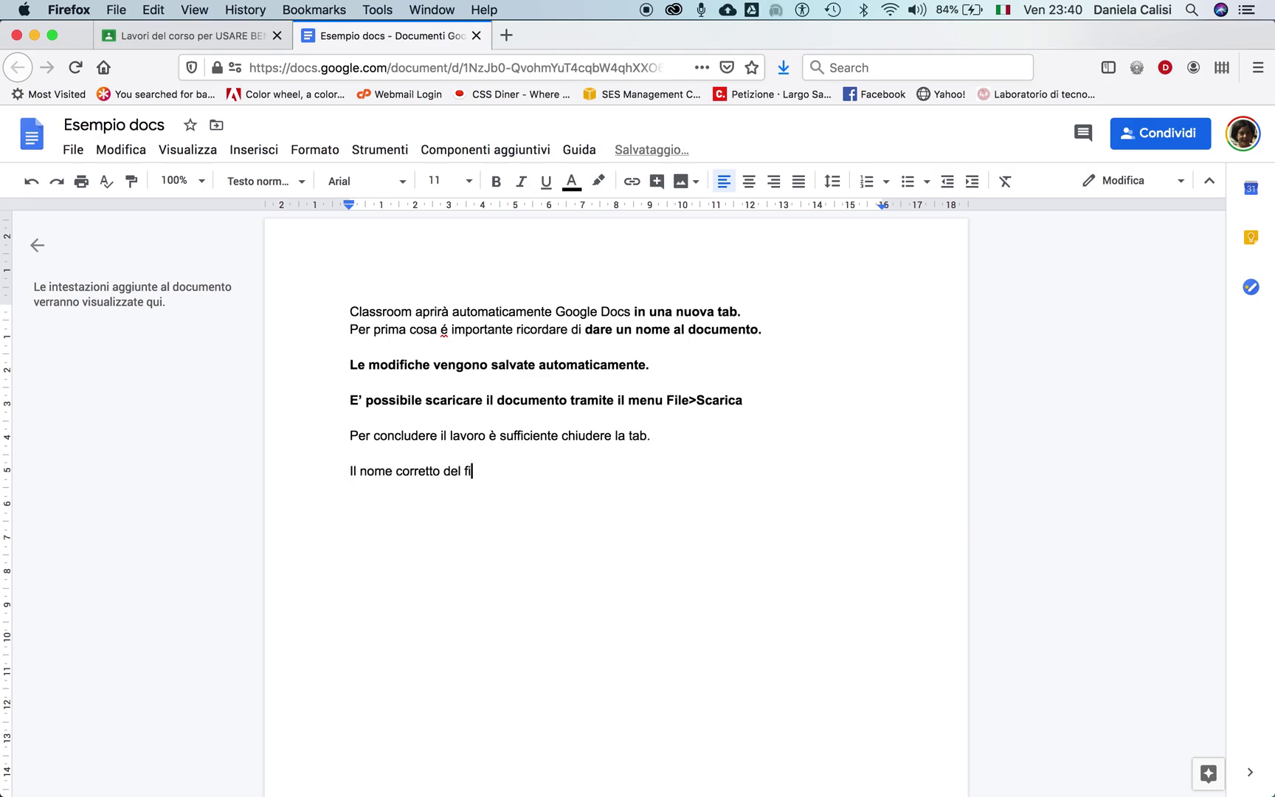
text(le verrà visualizzato dopo aver ricaricaricato la pagina dei lavori del corso.)
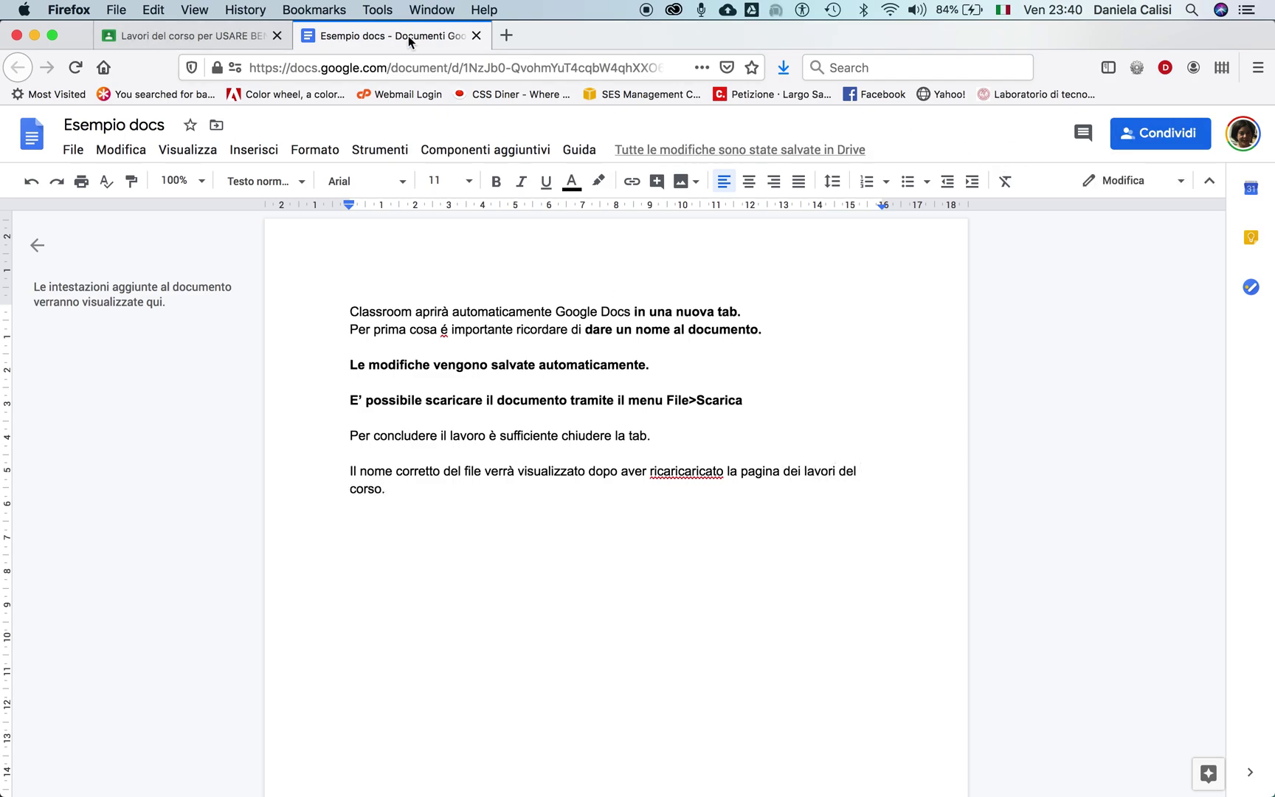
Close the document, reload the Classroom classwork page and expand the draft material "Creare documenti di tipo testuale".
click(476, 36)
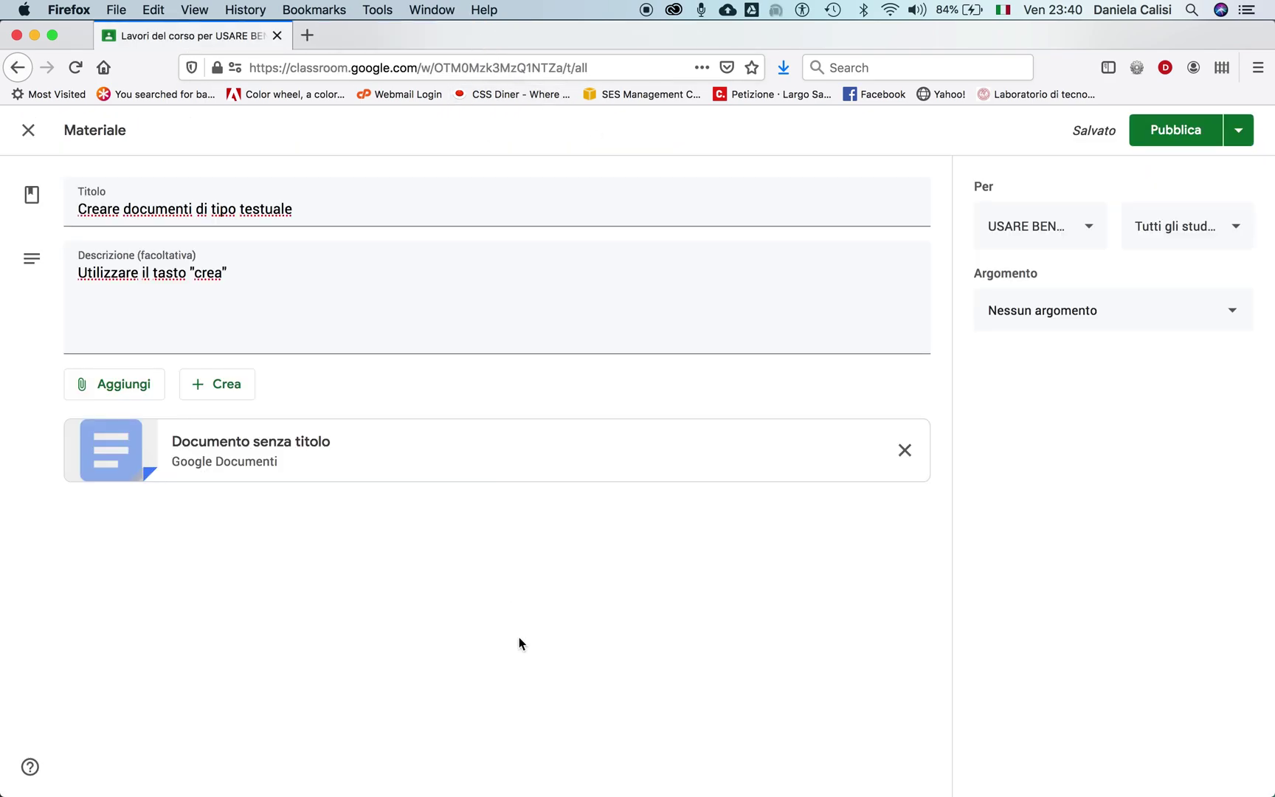
click(75, 67)
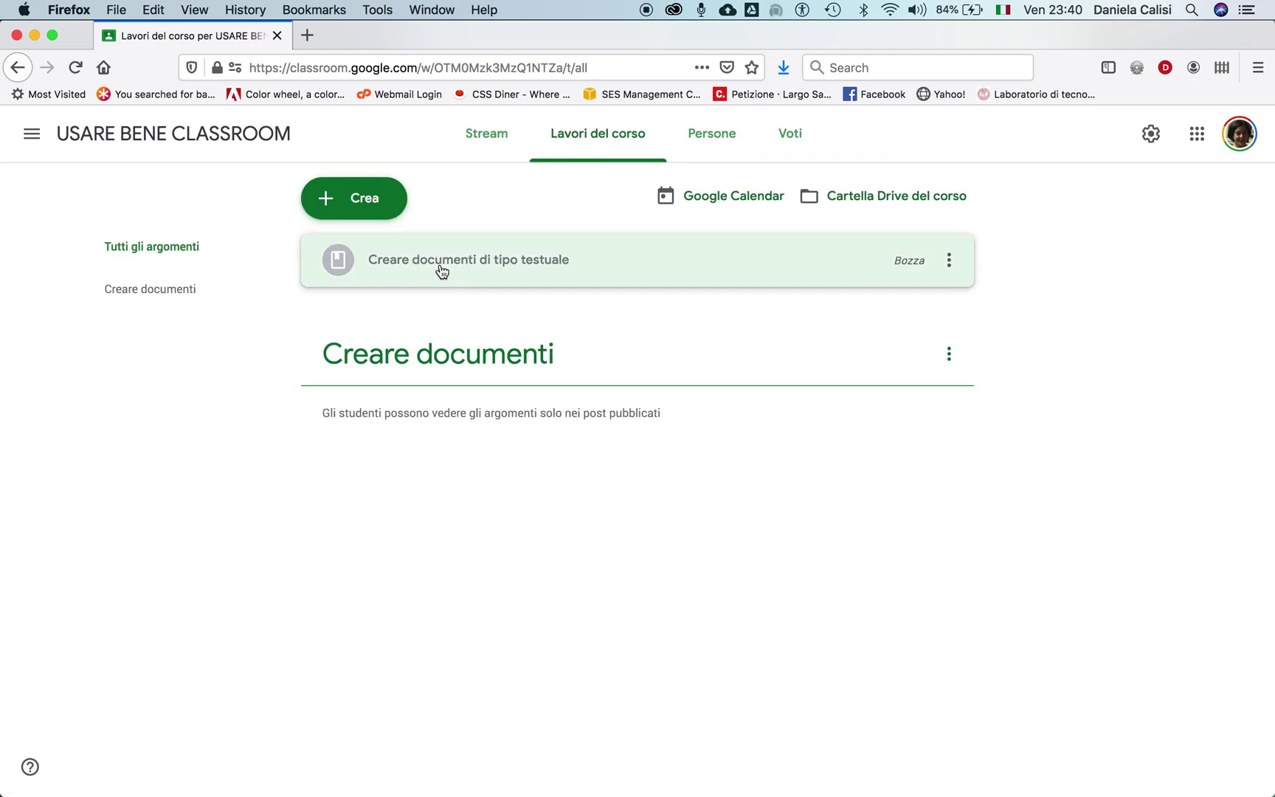
click(442, 271)
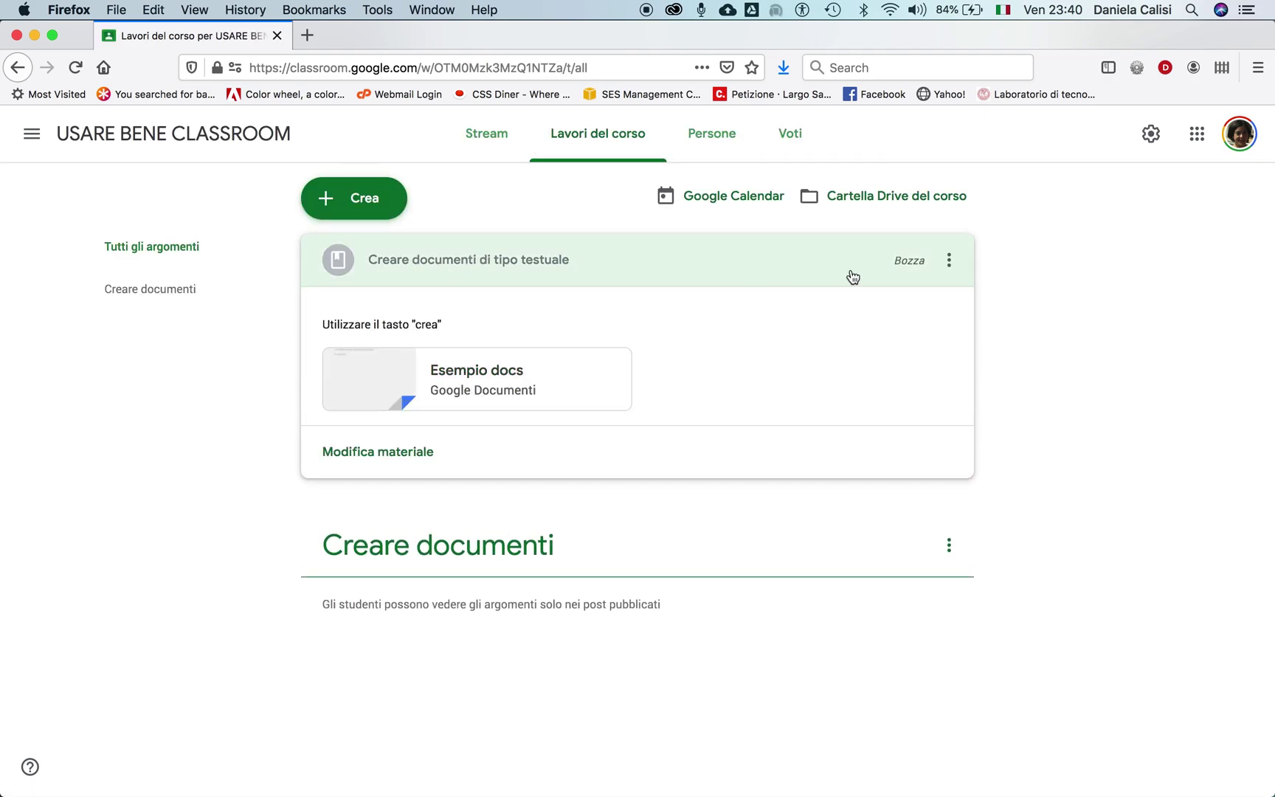
Publish the draft material "Creare documenti di tipo testuale" and move it under the "Creare documenti" topic.
click(950, 263)
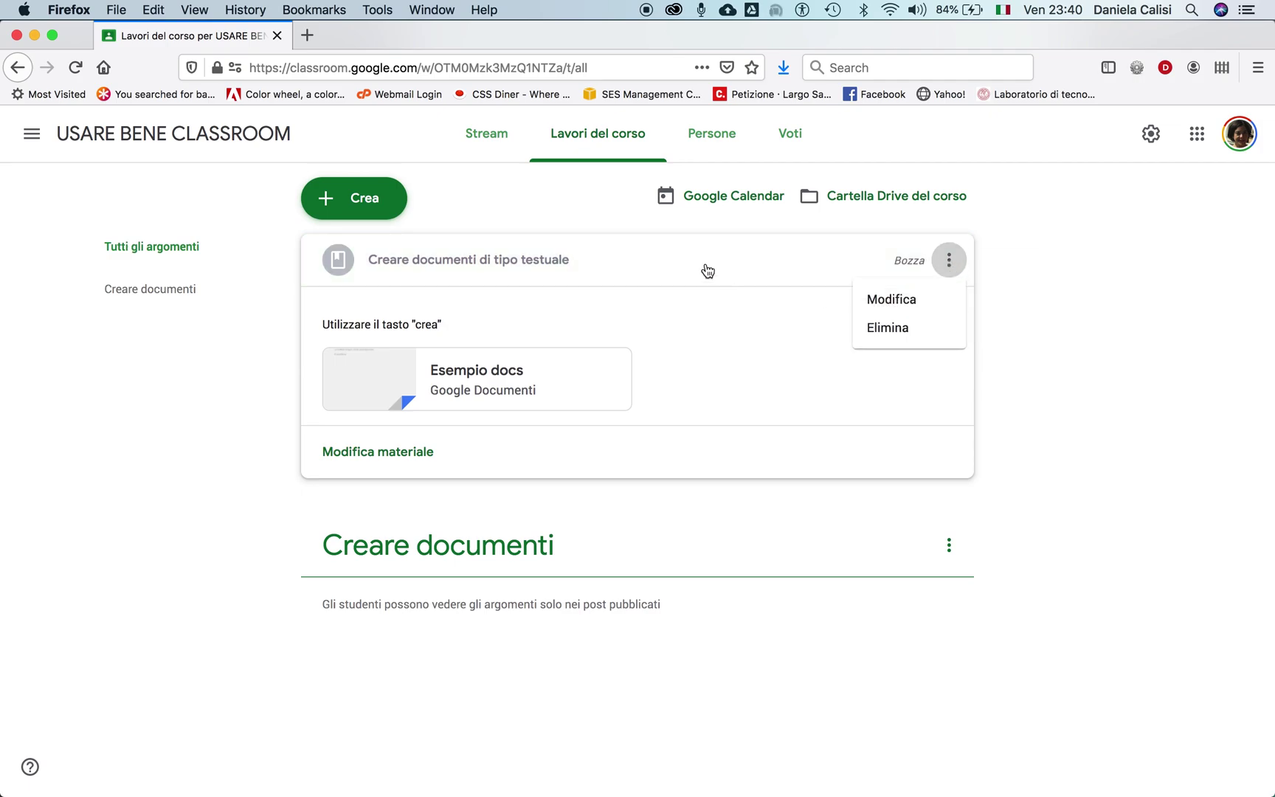
click(888, 313)
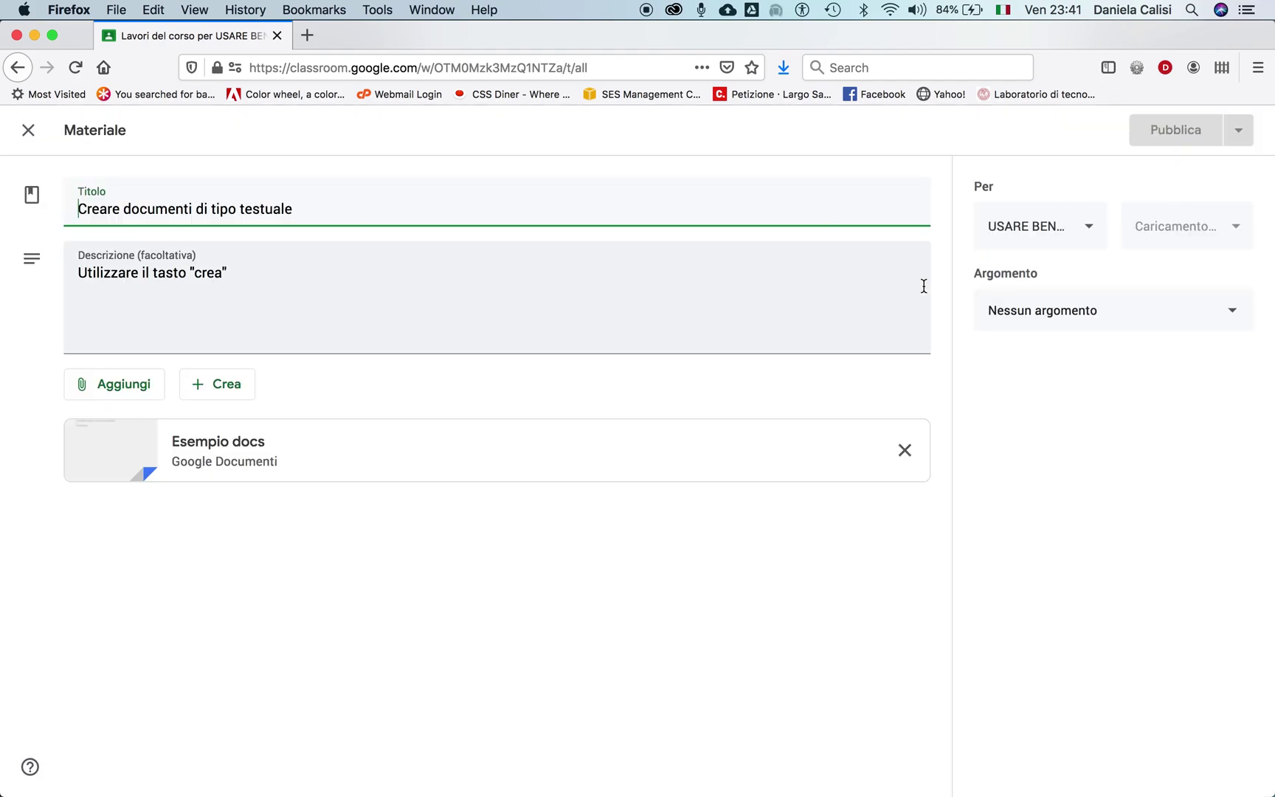
click(1185, 138)
click(738, 518)
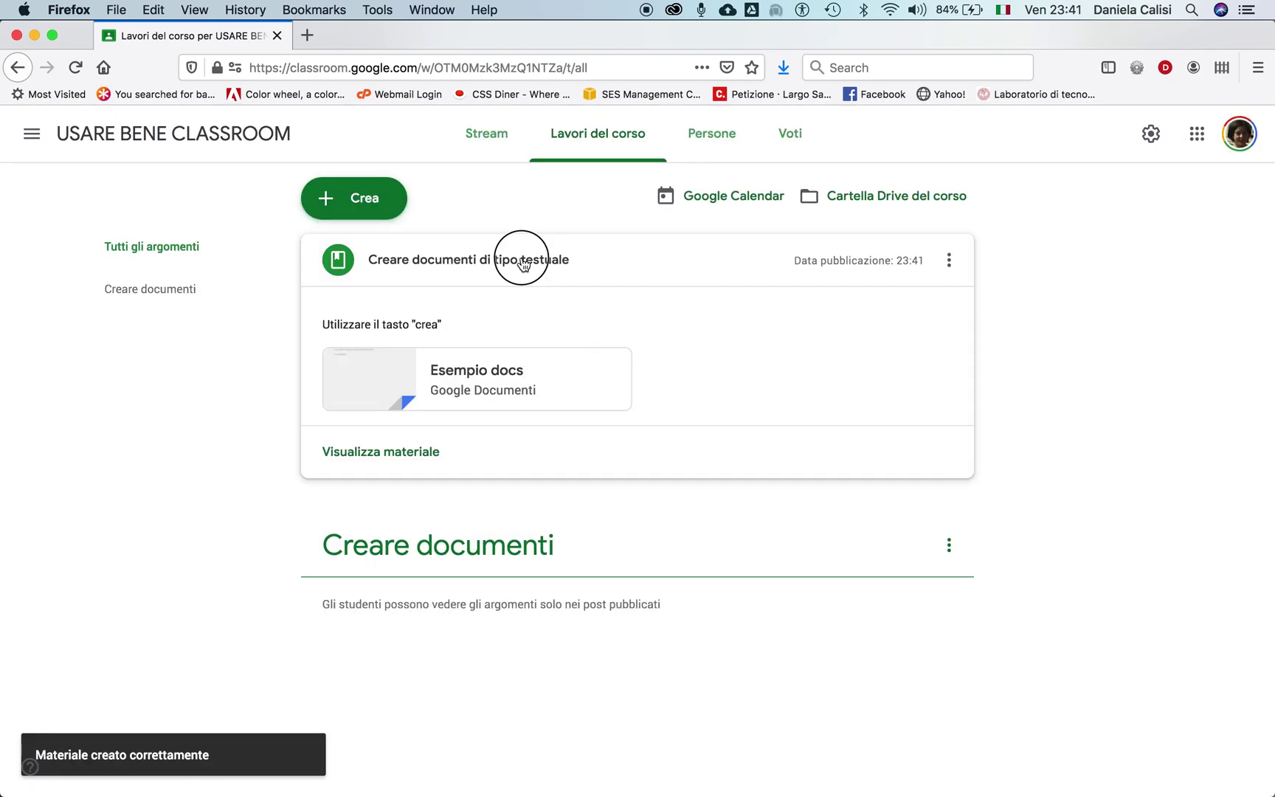
drag(522, 265, 468, 356)
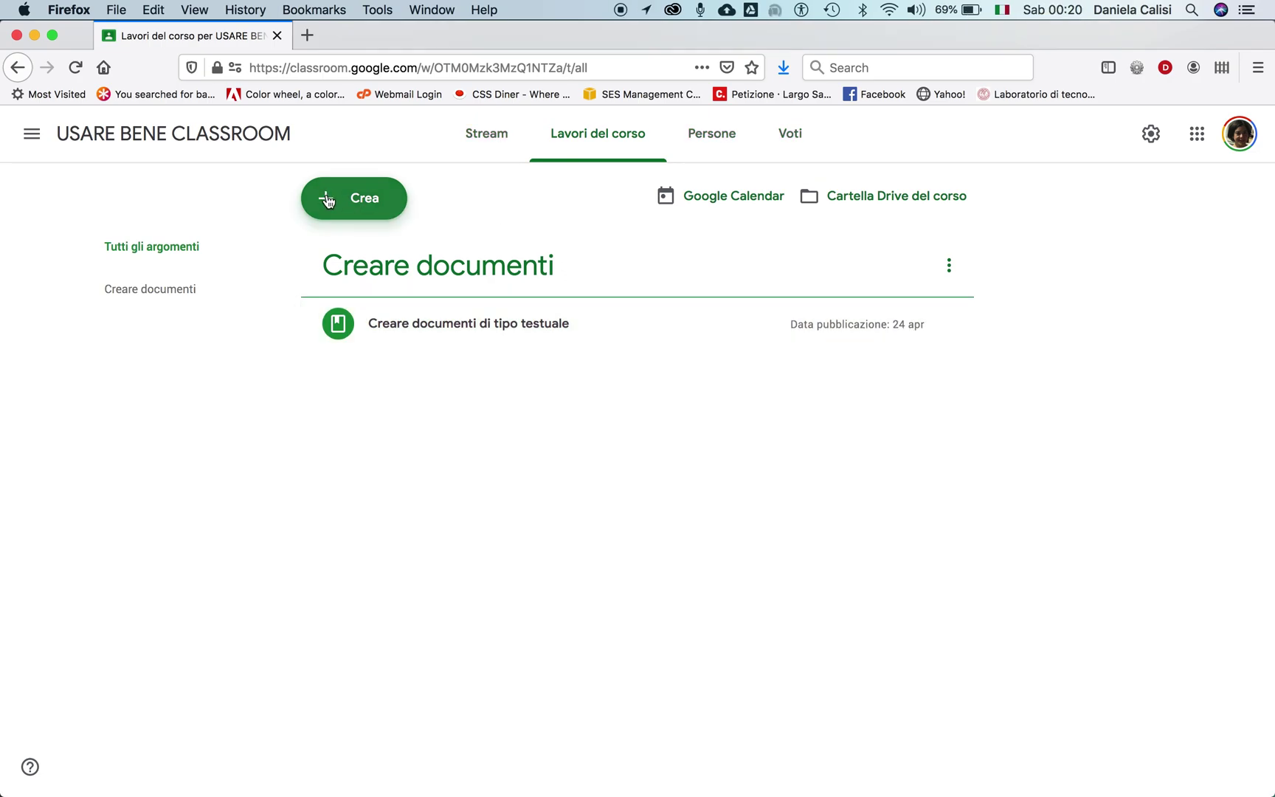
Create a material titled "Creare una presentazione" with the description "Le presentazioni possono anche essere usate per creare compiti interattivi.".
click(335, 200)
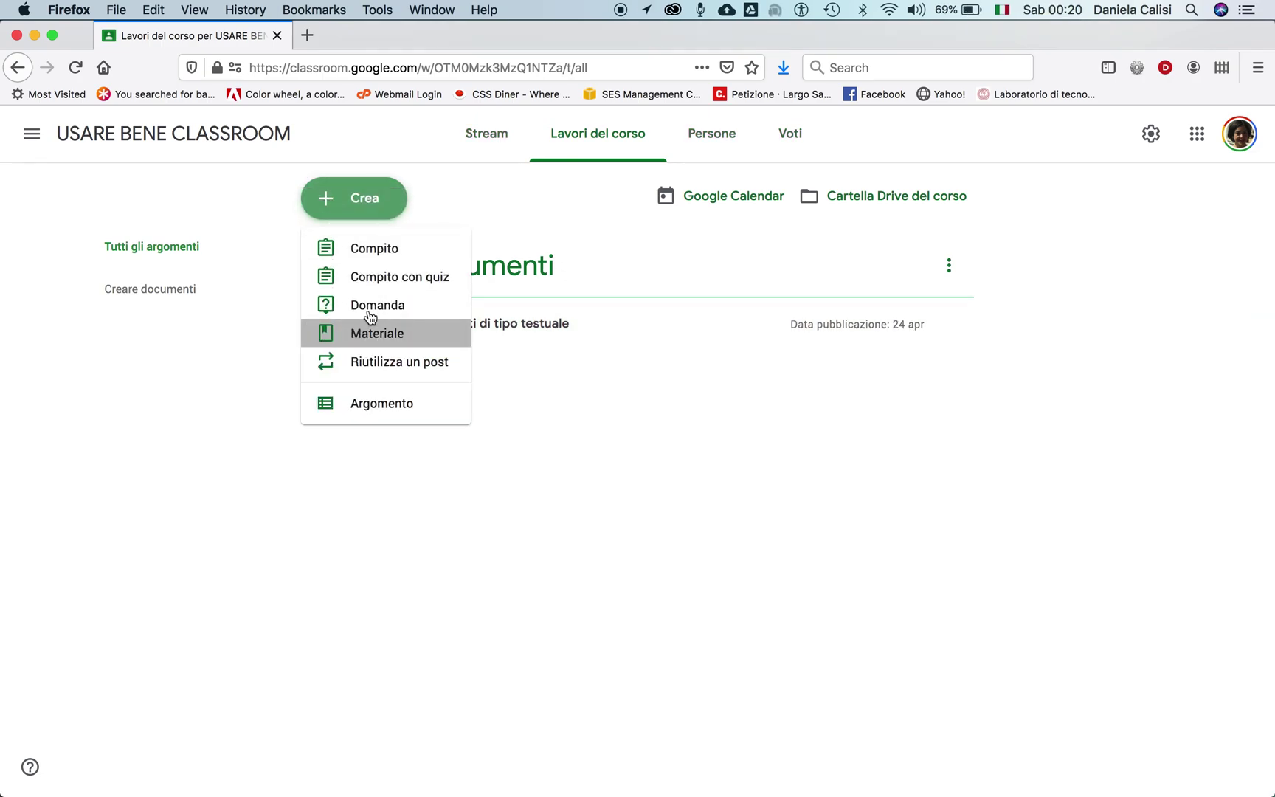
click(354, 336)
text(Creare una presentazione)
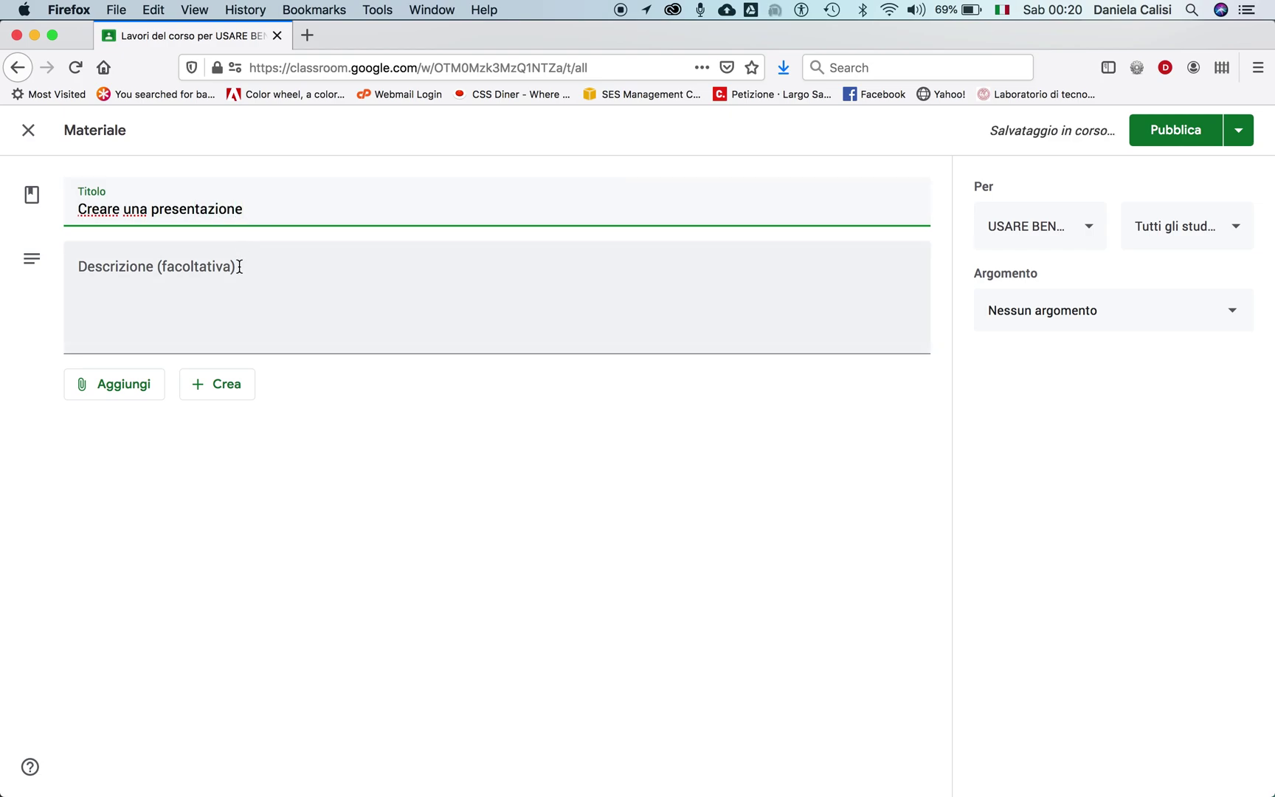
click(239, 267)
text(Le presentazioni possono)
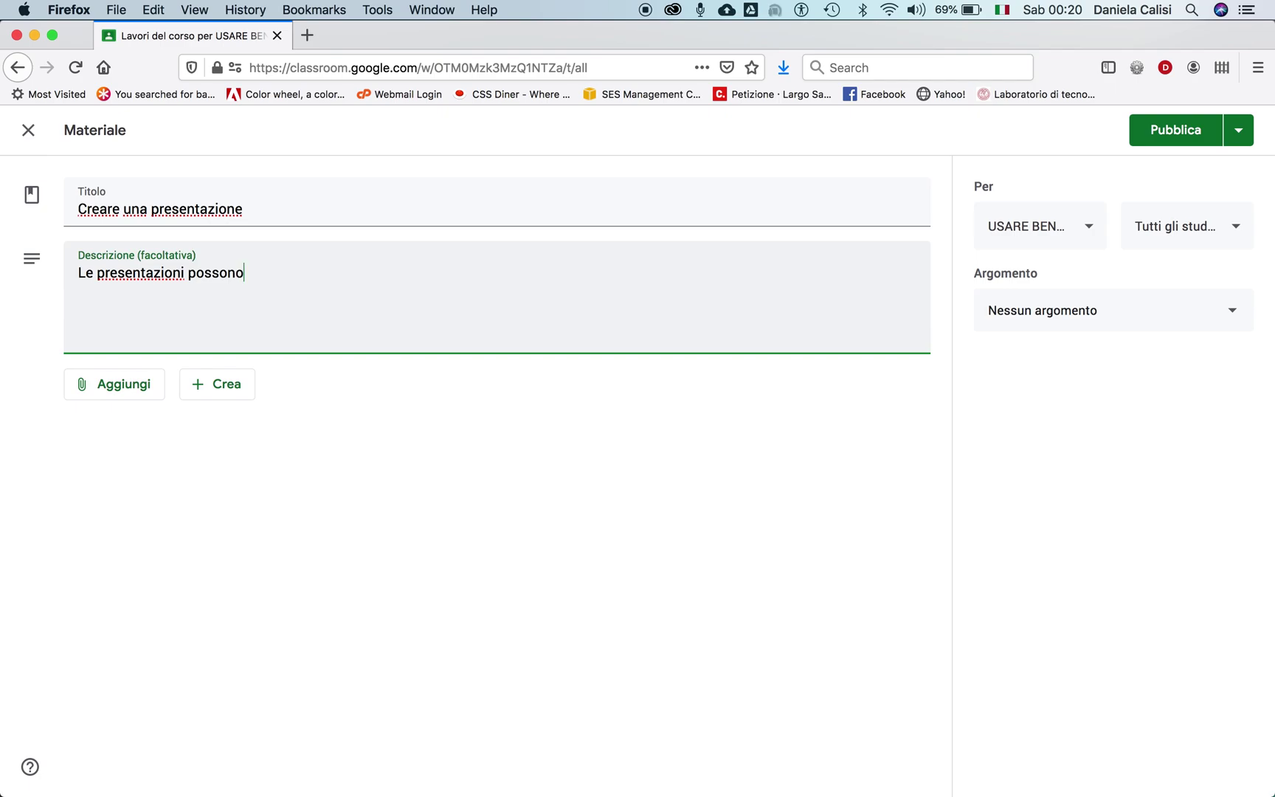
text( anche essere usate per creare compiti)
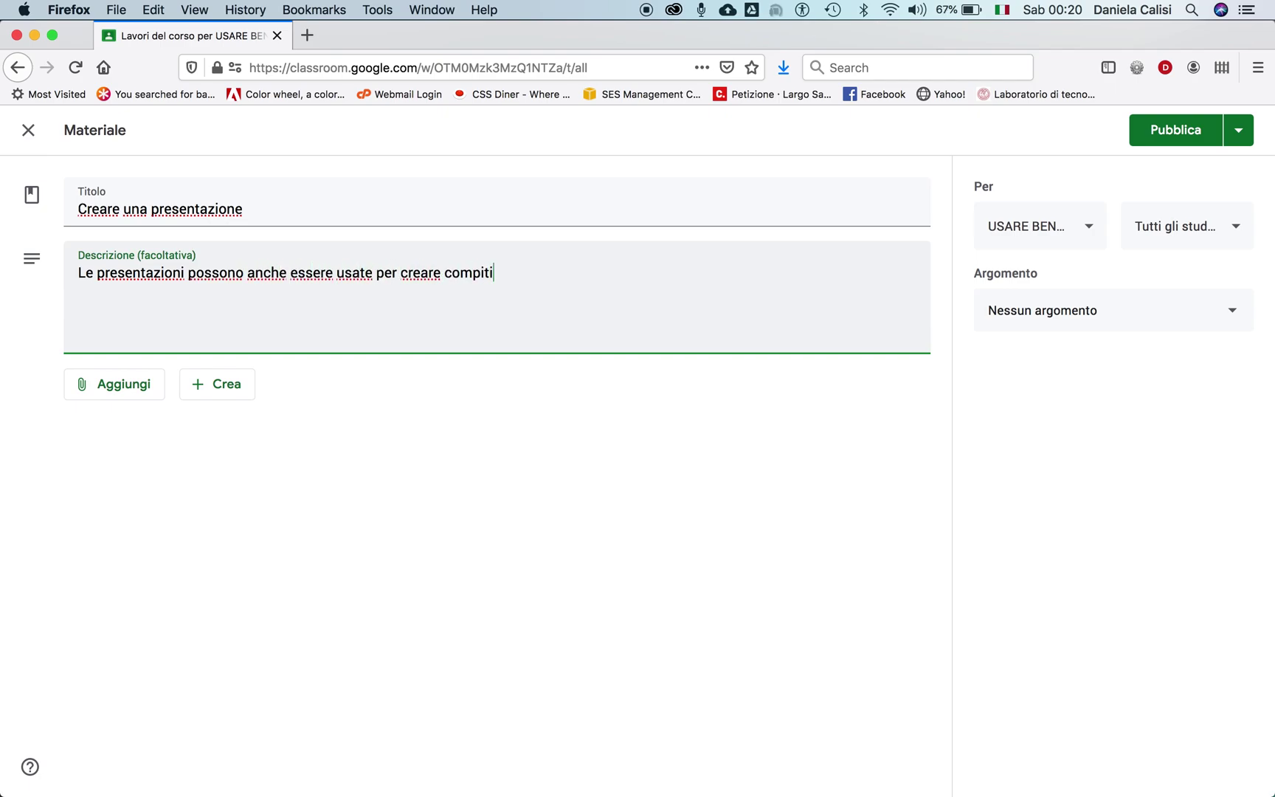
text( interattivi.)
Attach a new Google Slides presentation to the material and apply the "Titolo e due colonne" layout to its first slide.
click(202, 382)
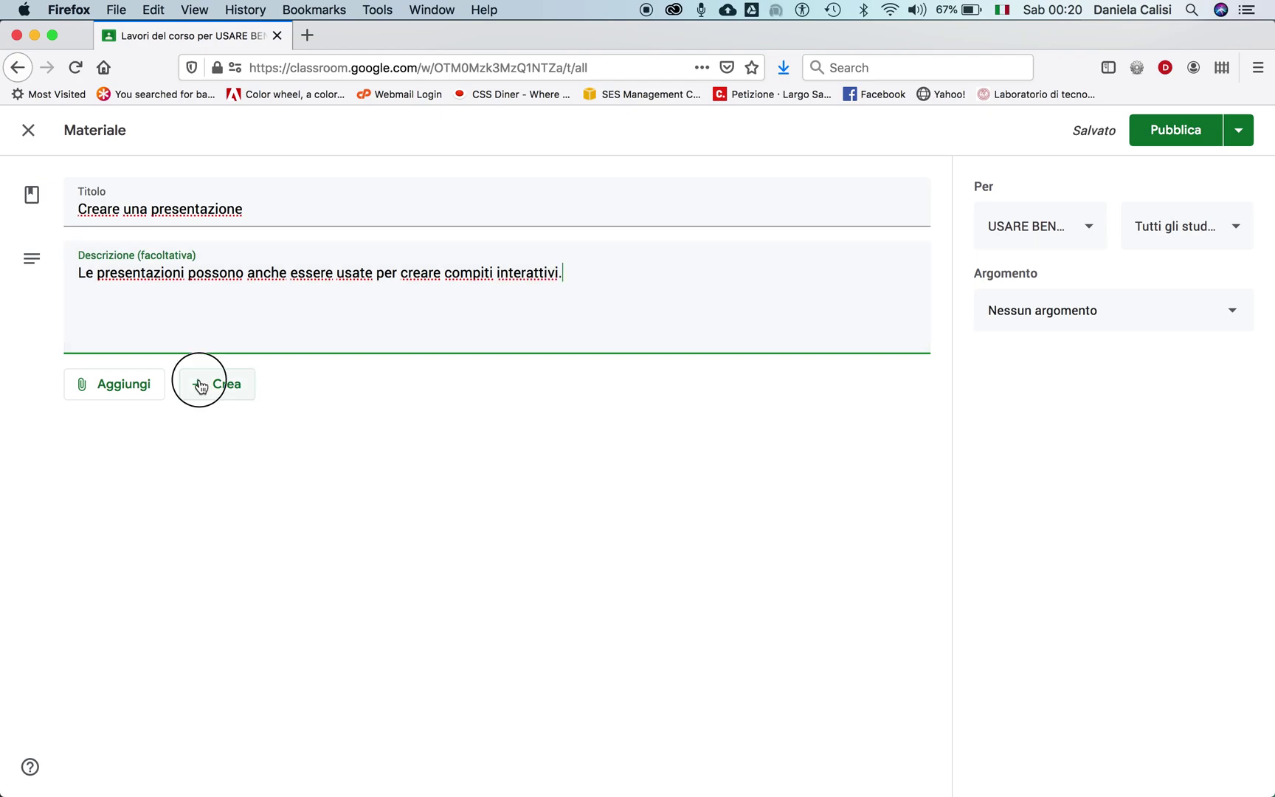
click(214, 465)
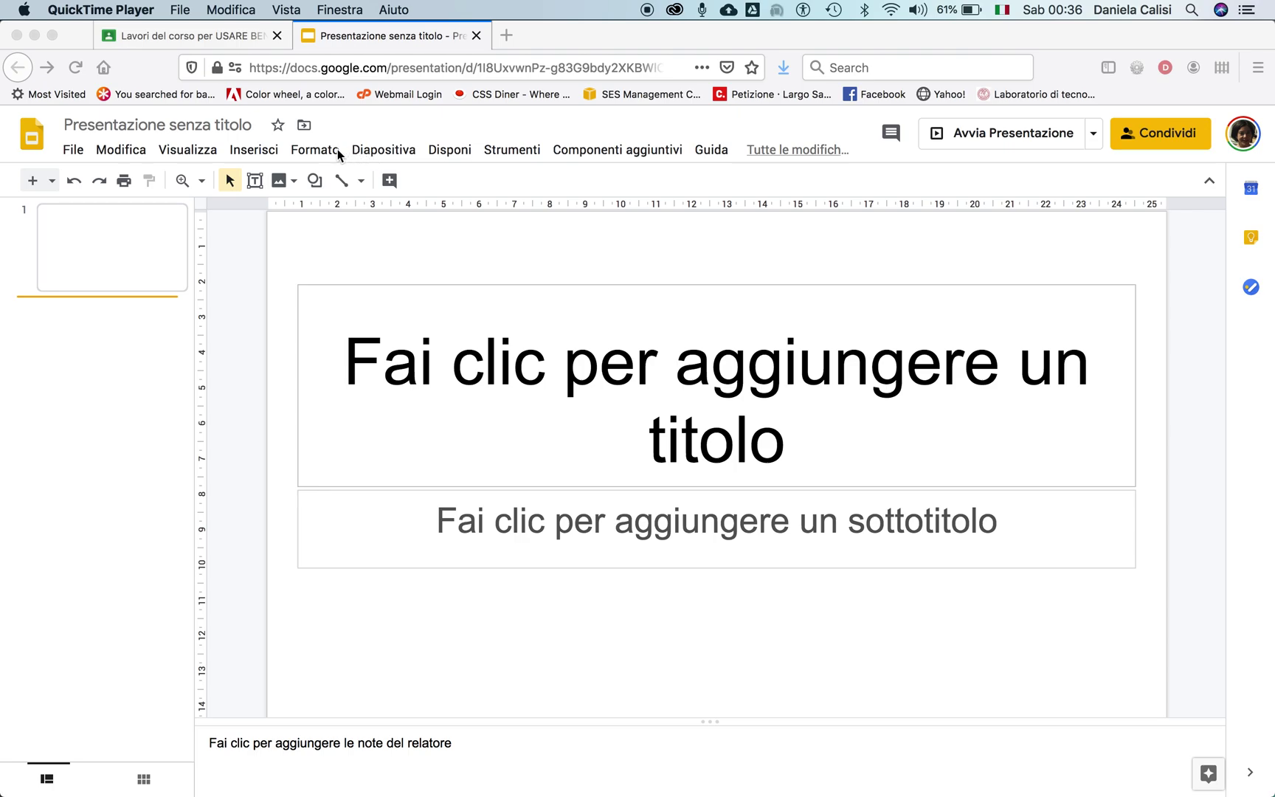
click(370, 150)
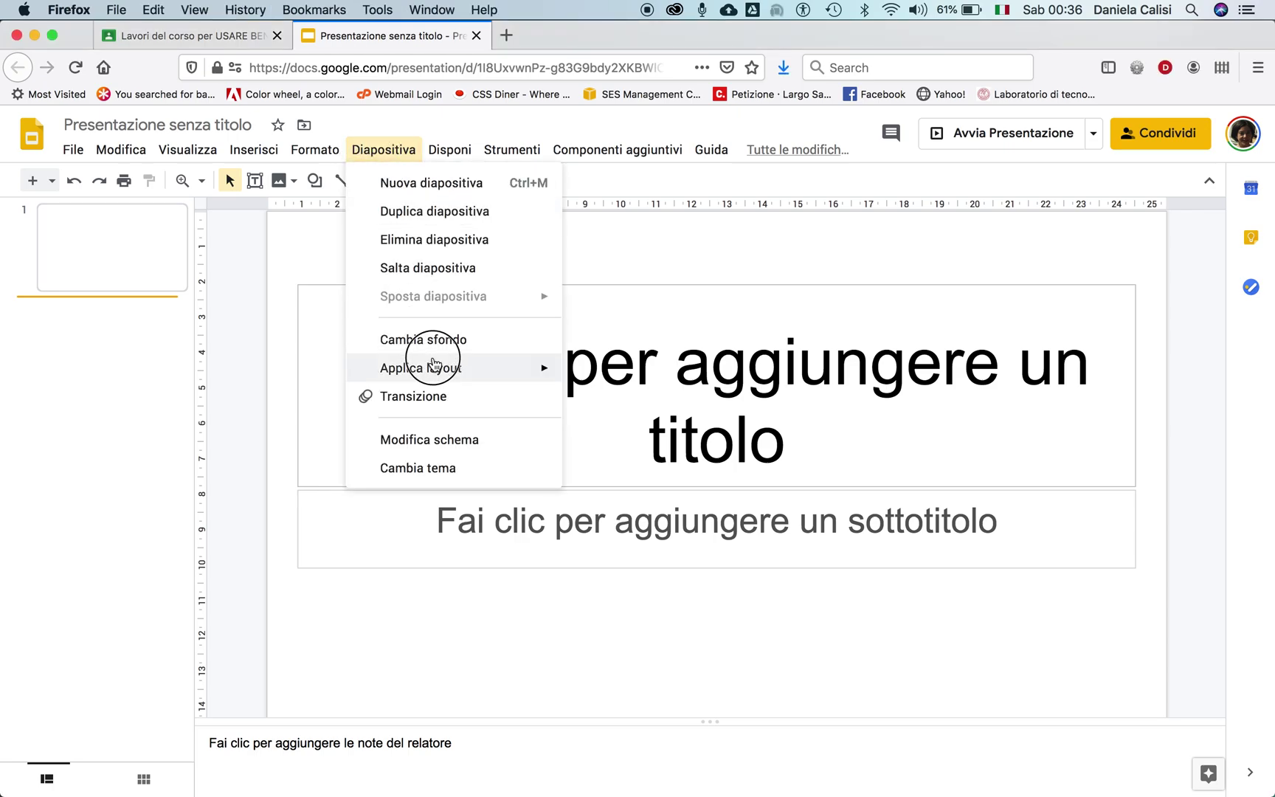
mouse_move(399, 365)
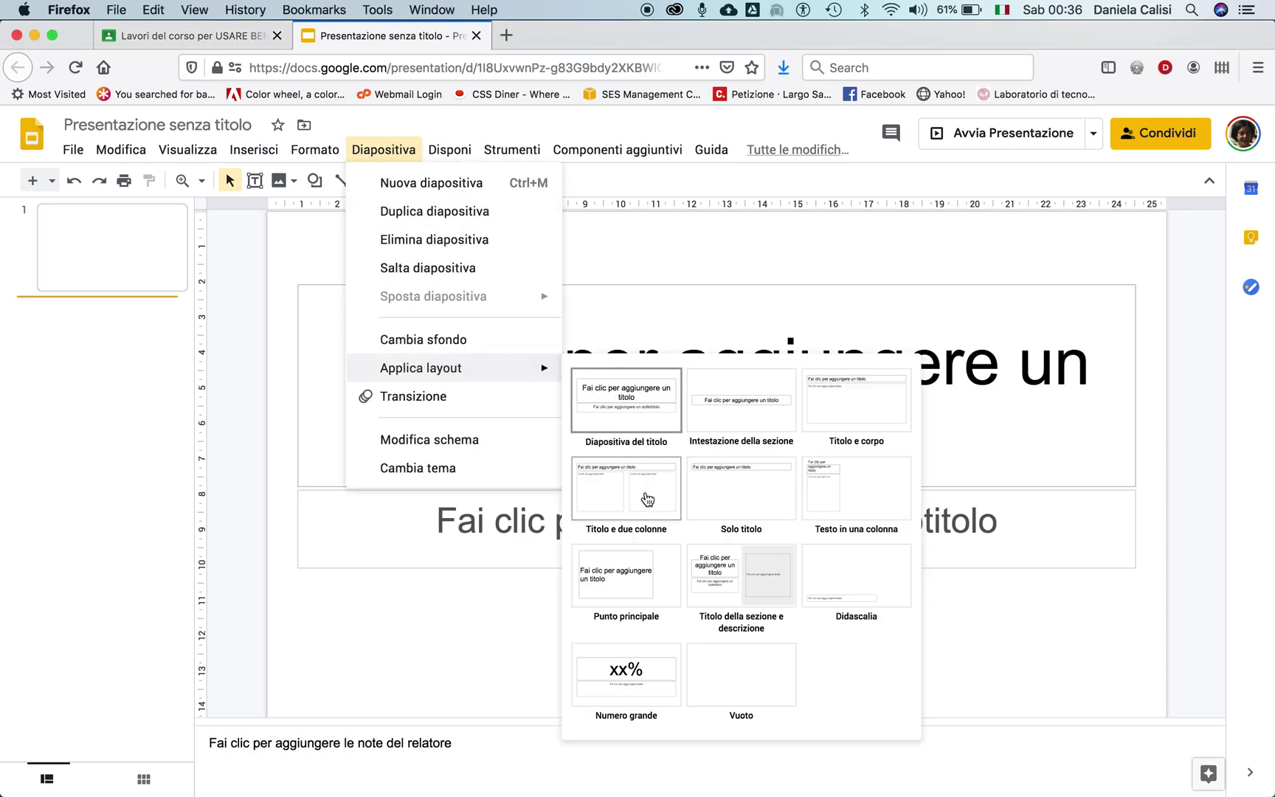
click(647, 499)
Enter "AMBIENTE NATURALE E AMBIENTE ARTIFICIALE" as the slide's title.
click(594, 285)
text(AMBIENTE NA)
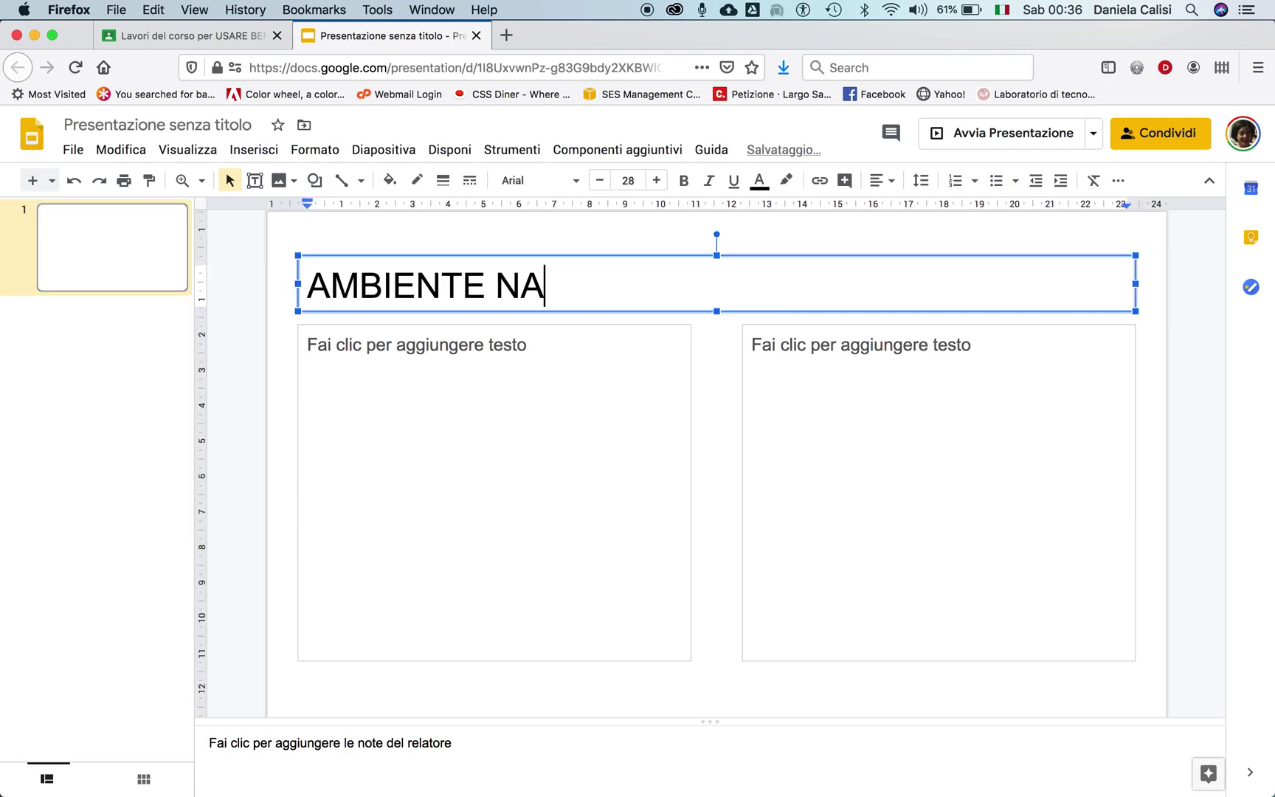
text(TURALE E AMBIENTE )
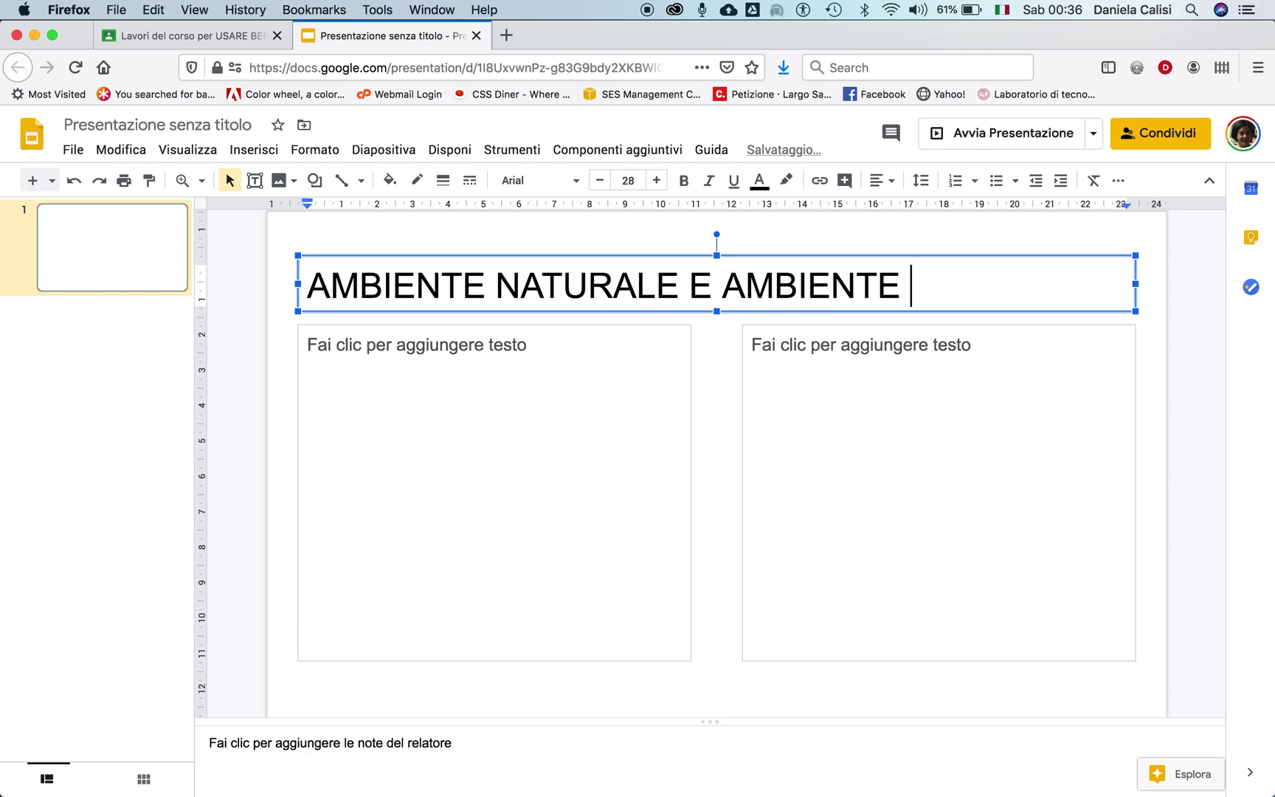
text(ARTIFICIALE)
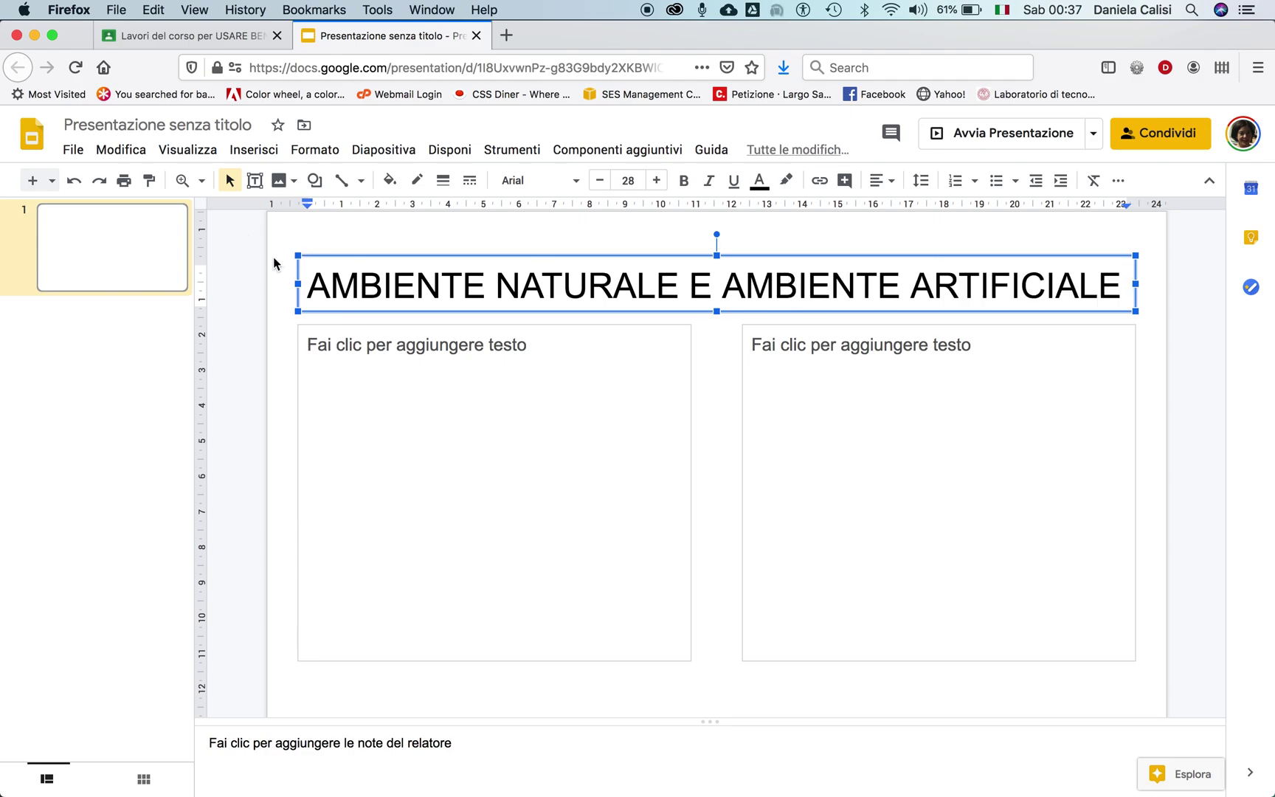
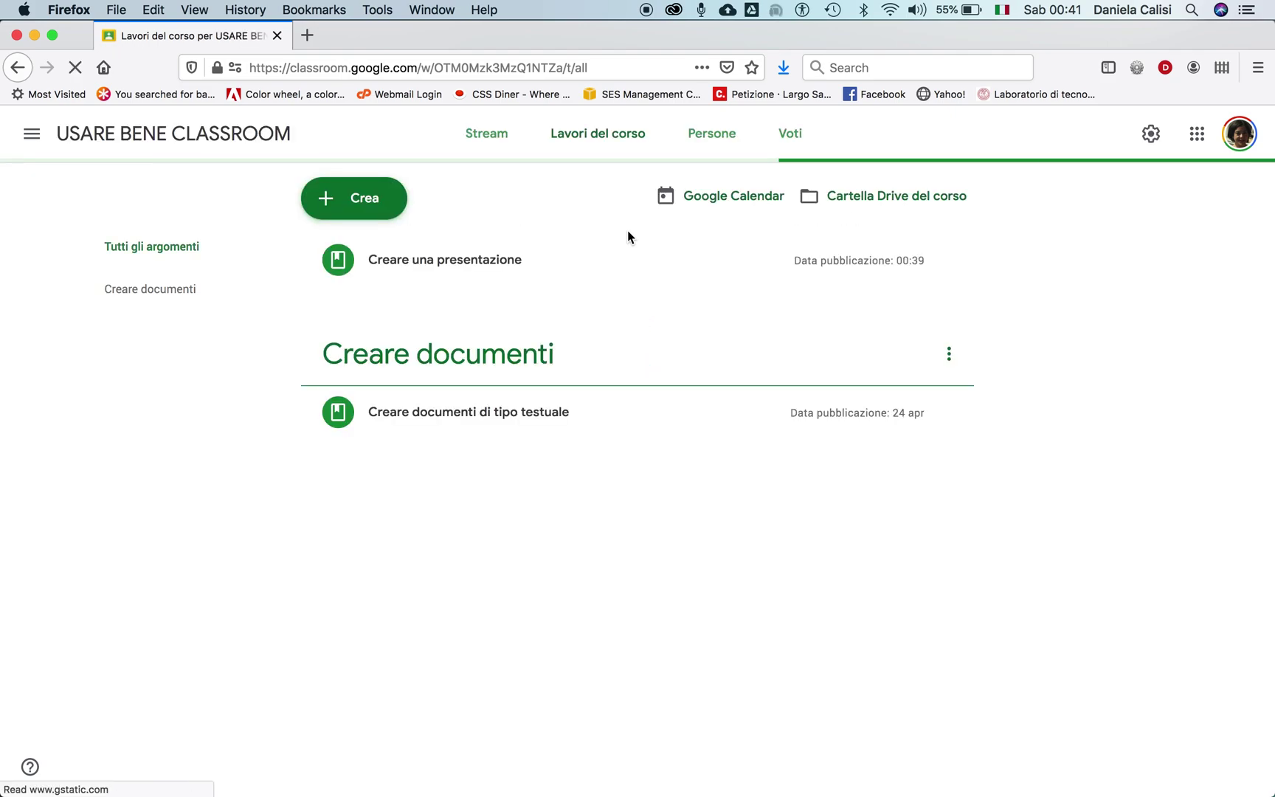
Expand the published material "Creare una presentazione" and move it under the "Creare documenti" topic, below the existing material.
click(474, 267)
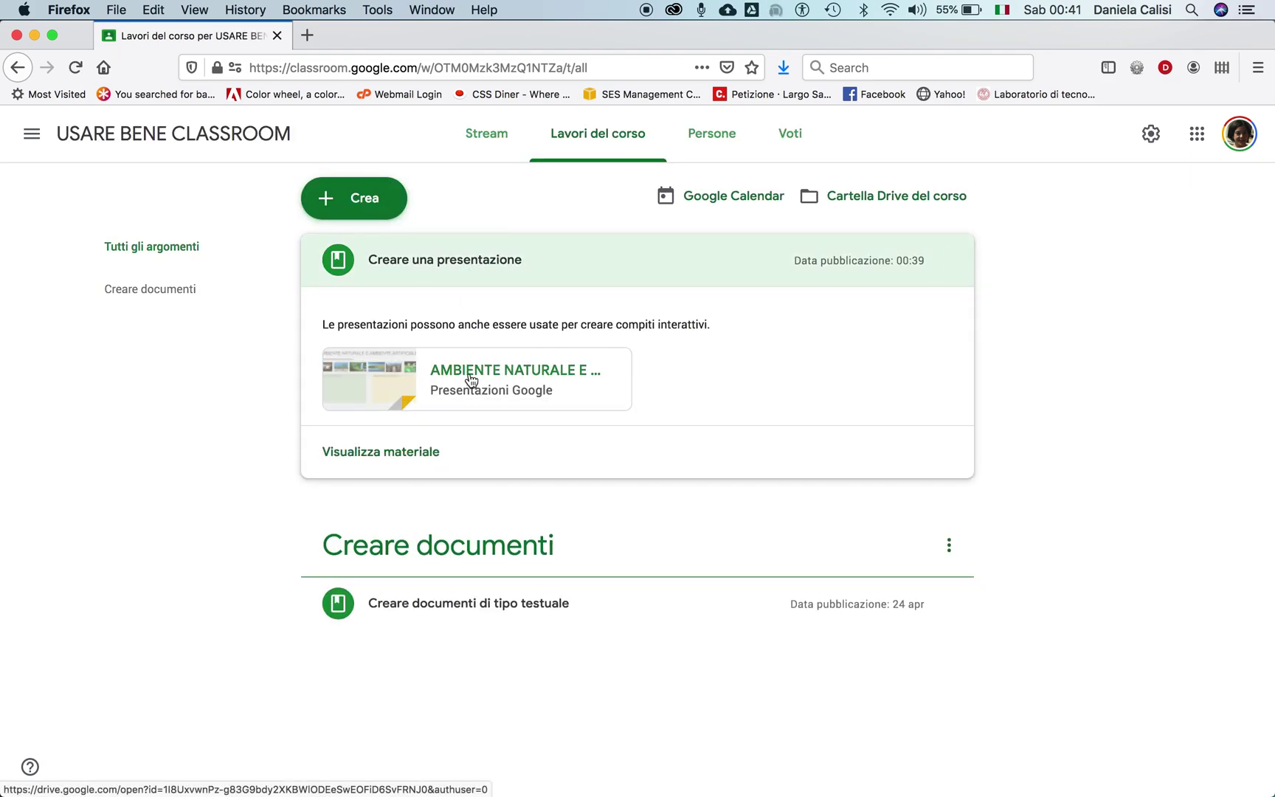
drag(732, 260, 591, 448)
click(1064, 508)
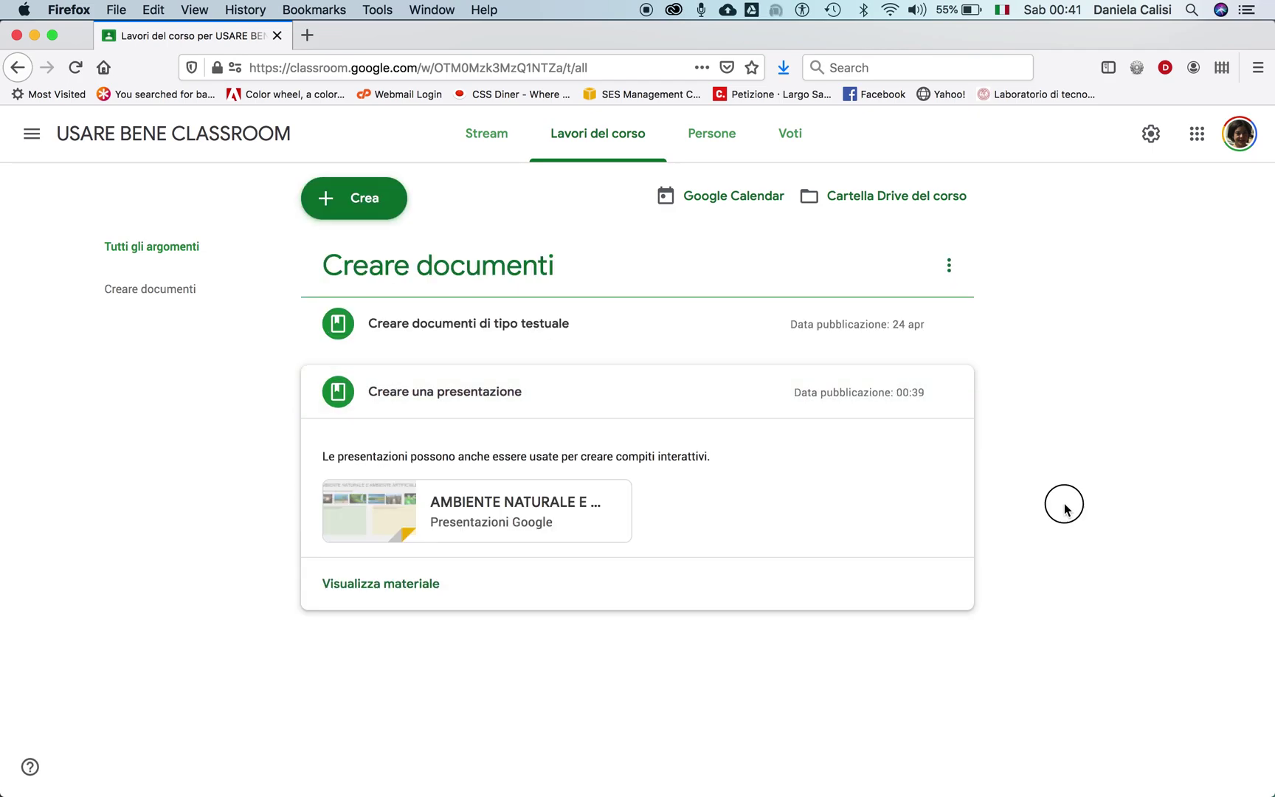
Create a new classwork material titled "Aktre tipologie di documenti".
click(323, 199)
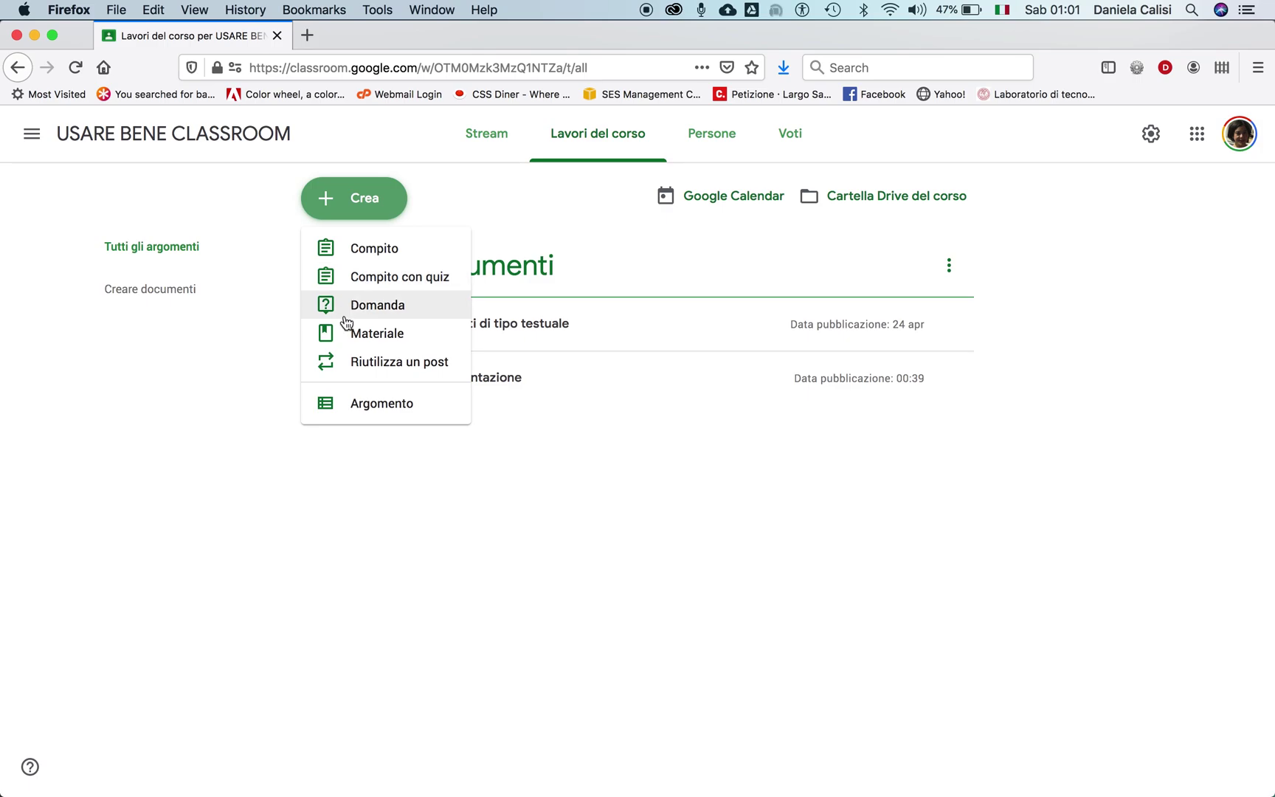
click(375, 332)
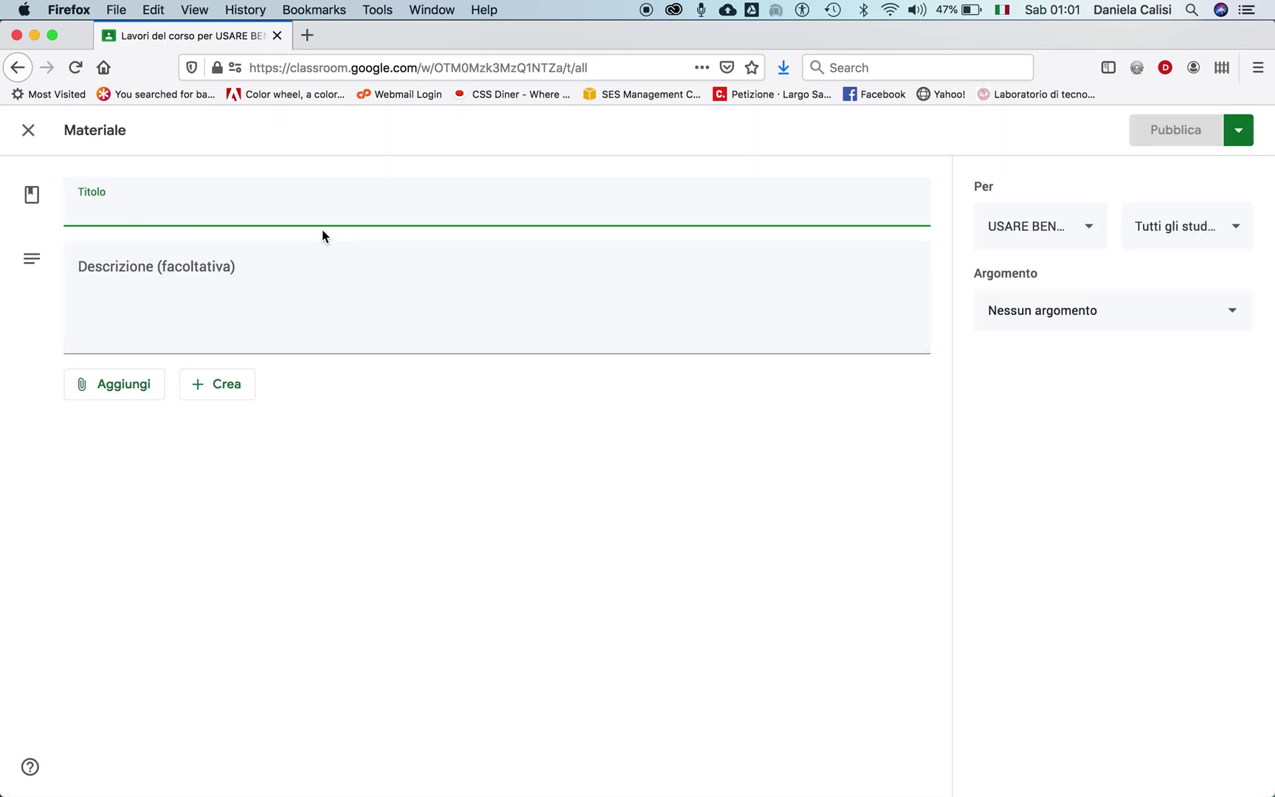
text(Ak)
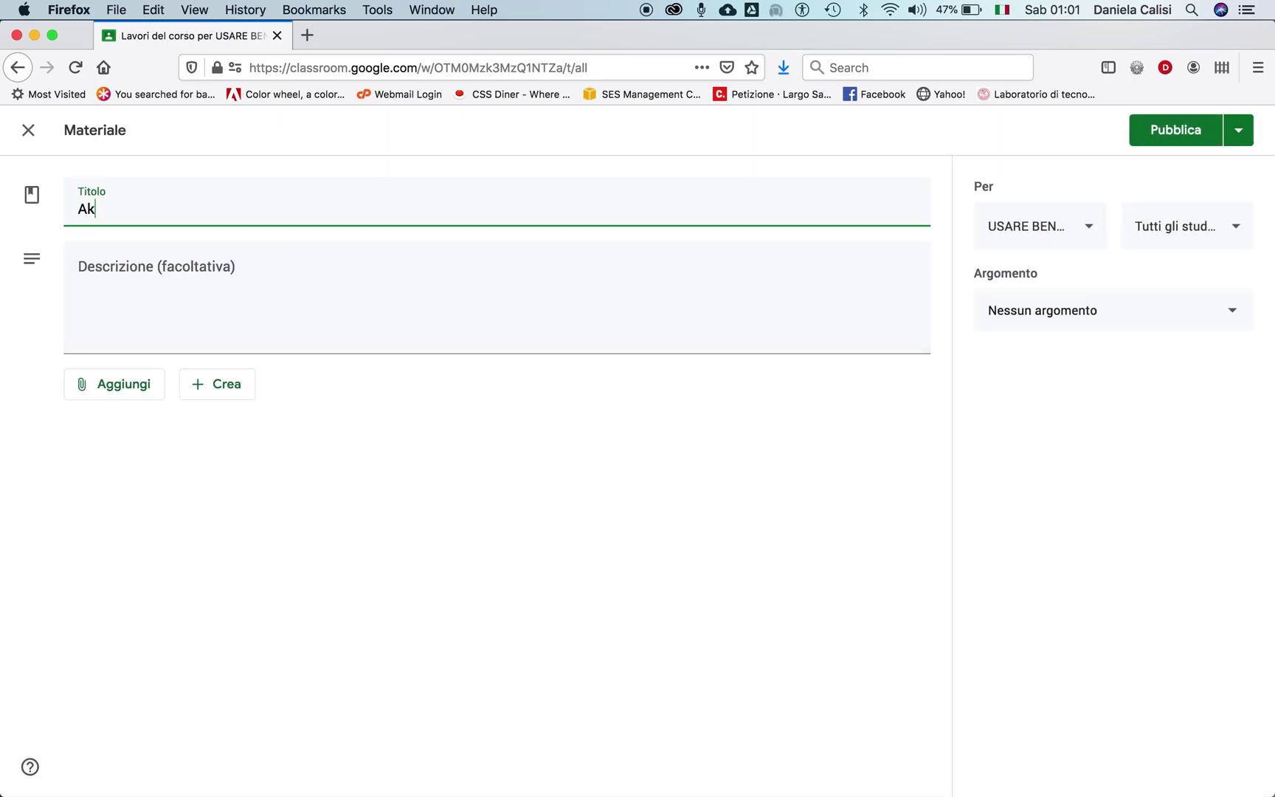
text(tre tipologie di documenti)
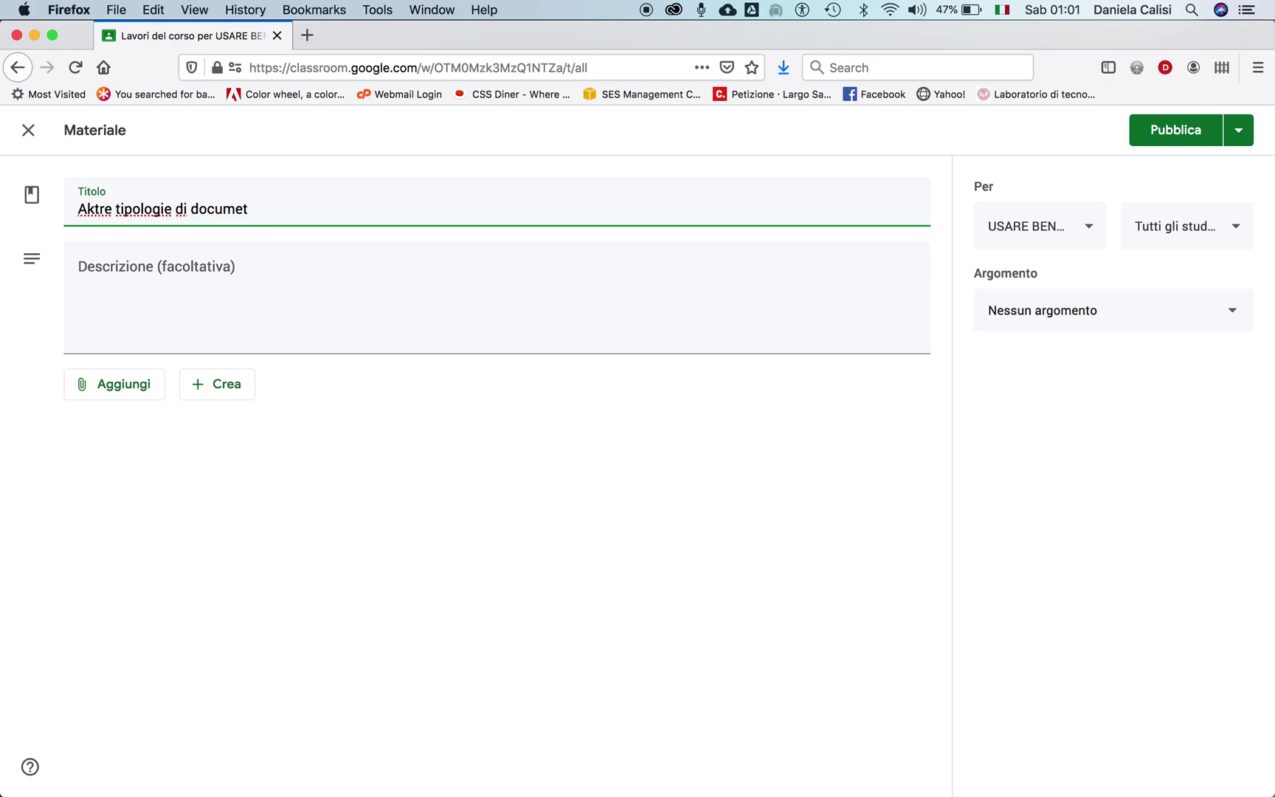
Enter "E' anche possibile creare disegni a mano libera e moduli" as the material's description.
click(288, 268)
text(E' anche pos)
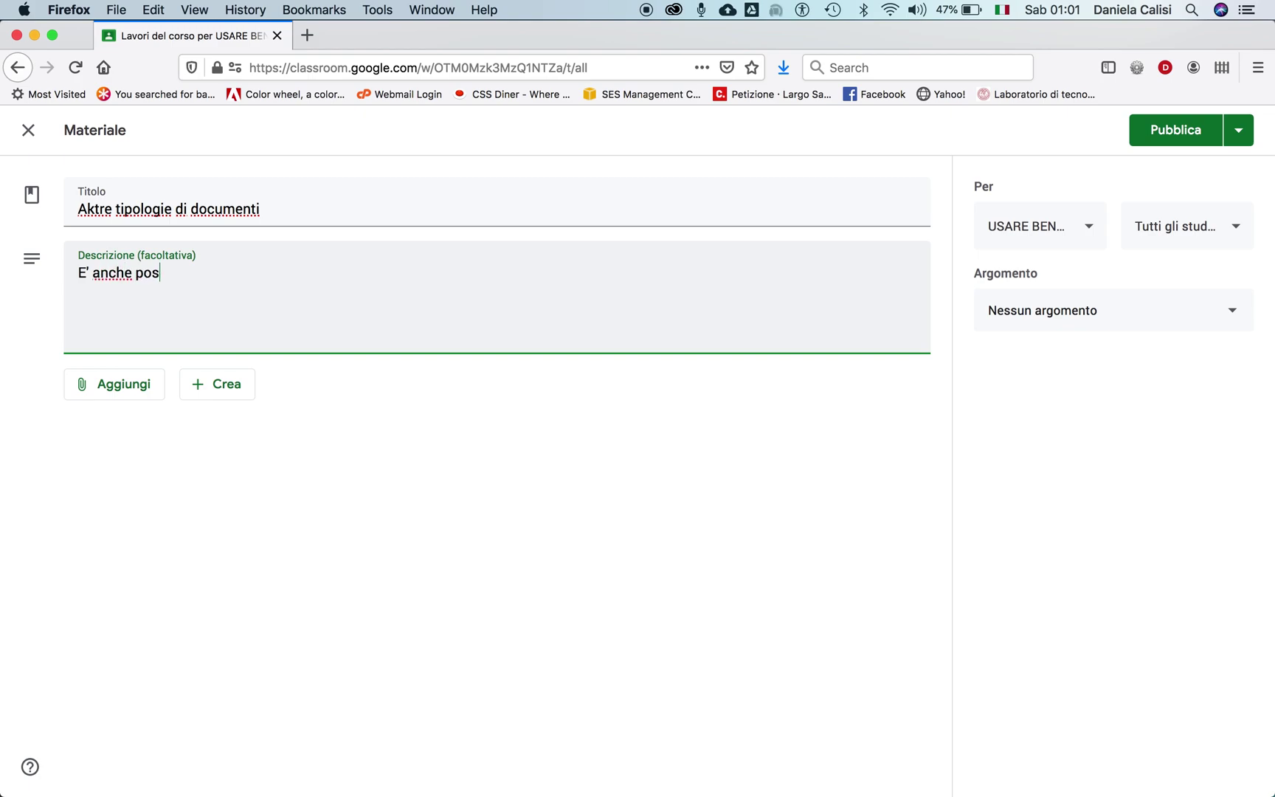
text(sibile creare dis)
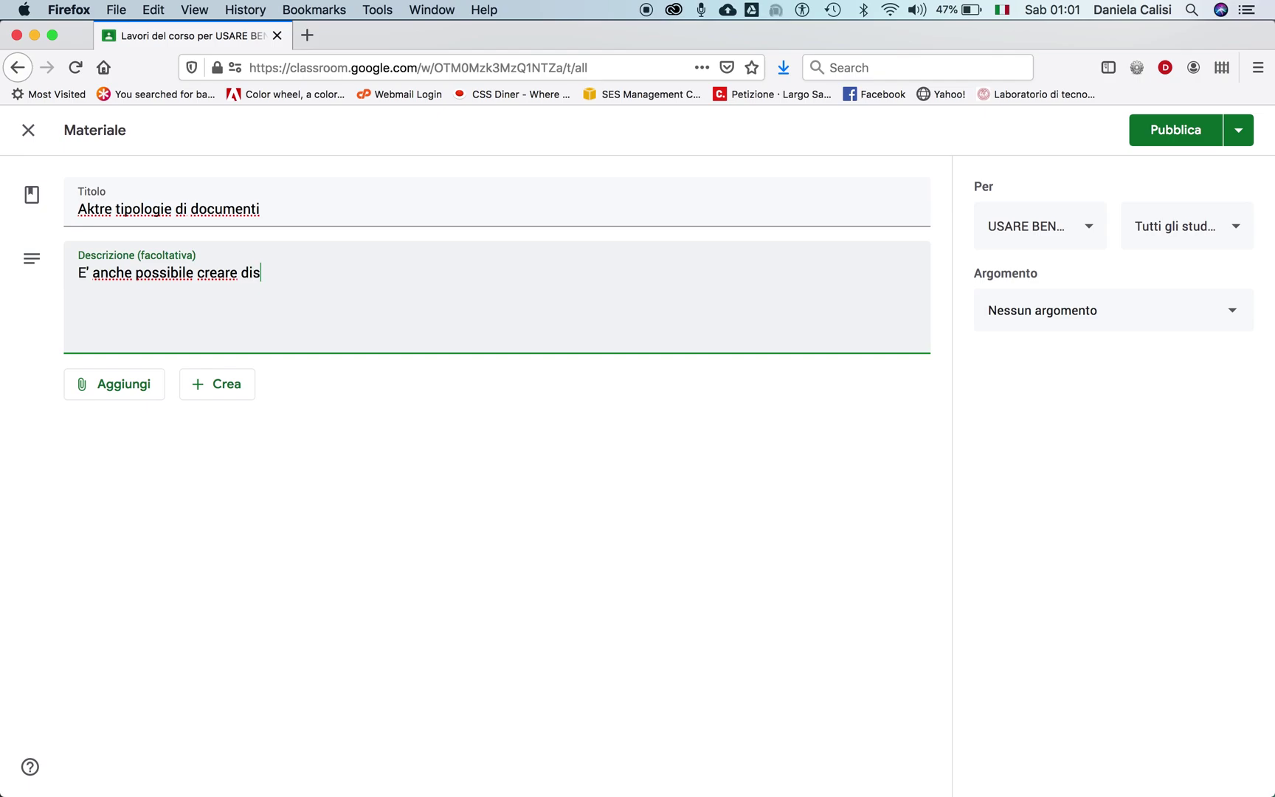
text(egni a mano libera o)
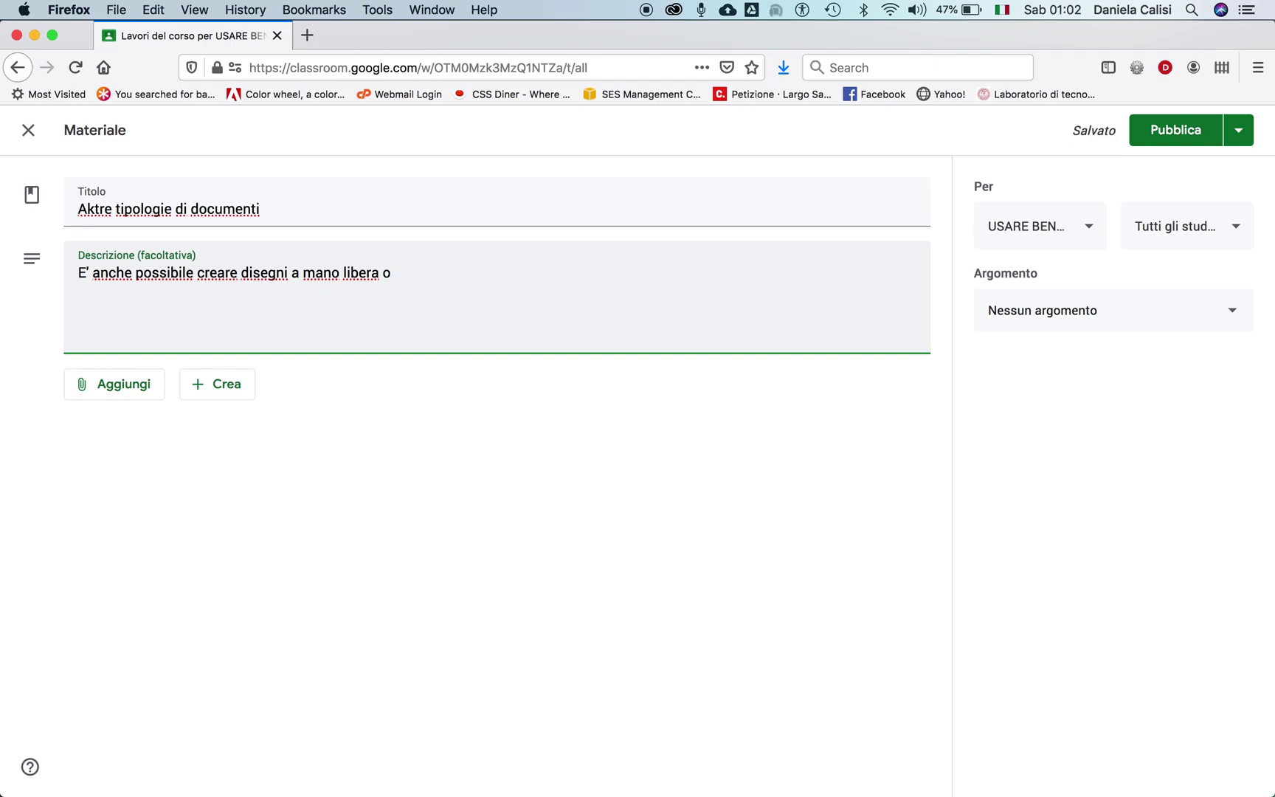
text(mod)
text( e moduli)
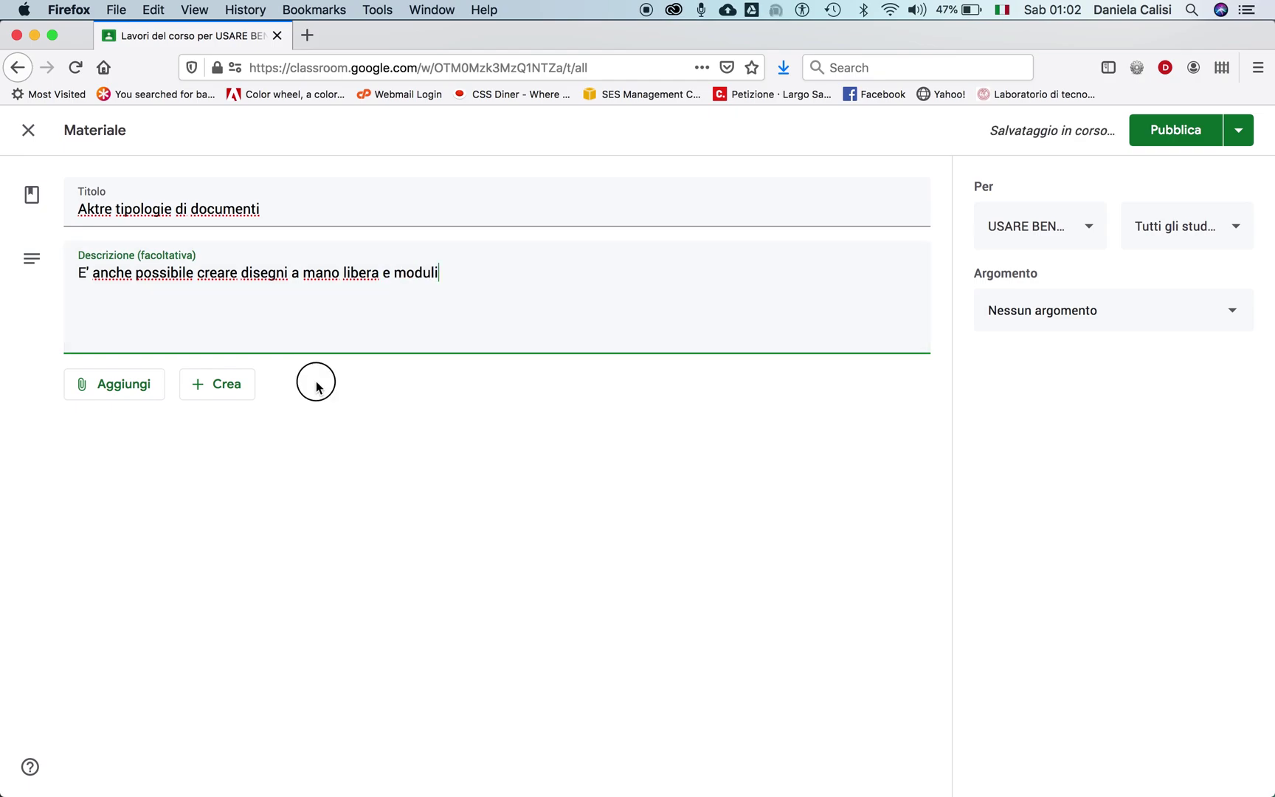
Attach a new Google Drawing to the material and sketch a freehand smiley face with a squiggle leading to a radiating heart.
click(243, 385)
click(251, 507)
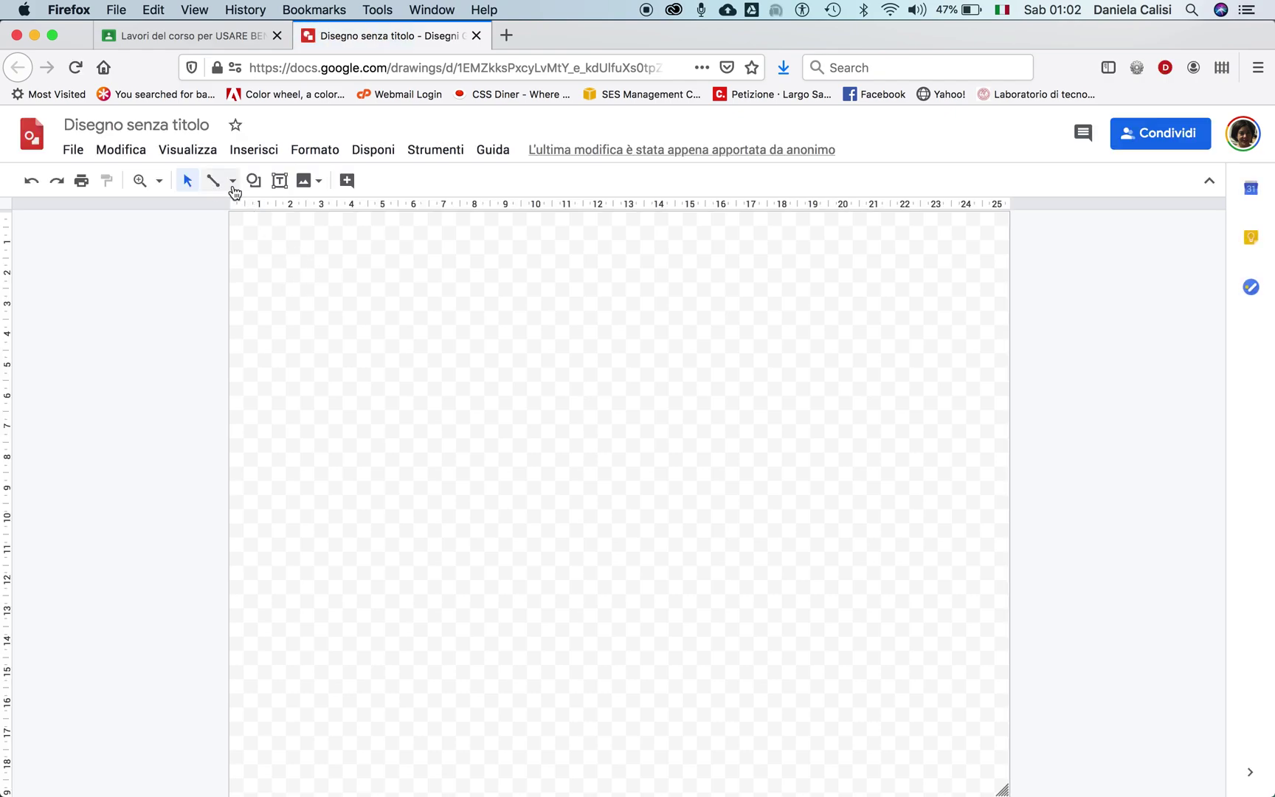
click(232, 181)
click(258, 385)
mouse_move(464, 350)
mouse_down()
mouse_move(484, 347)
mouse_move(515, 409)
mouse_up()
mouse_move(544, 347)
mouse_down()
mouse_move(598, 245)
mouse_move(523, 256)
mouse_move(538, 283)
mouse_up()
mouse_move(613, 242)
mouse_down()
mouse_move(639, 223)
mouse_move(637, 256)
mouse_move(570, 229)
mouse_move(646, 247)
mouse_up()
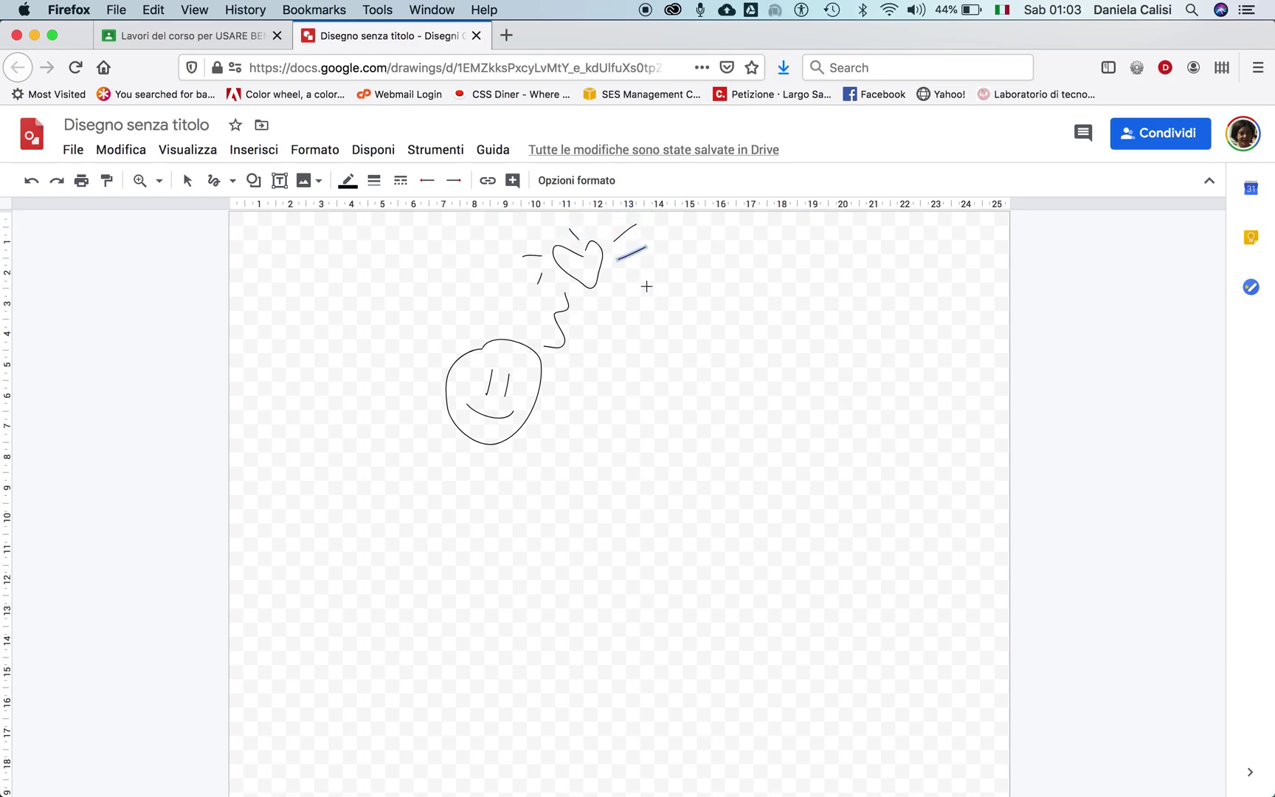
Rename the drawing as "faccina" and close it to return to the material.
click(136, 125)
text(faccina)
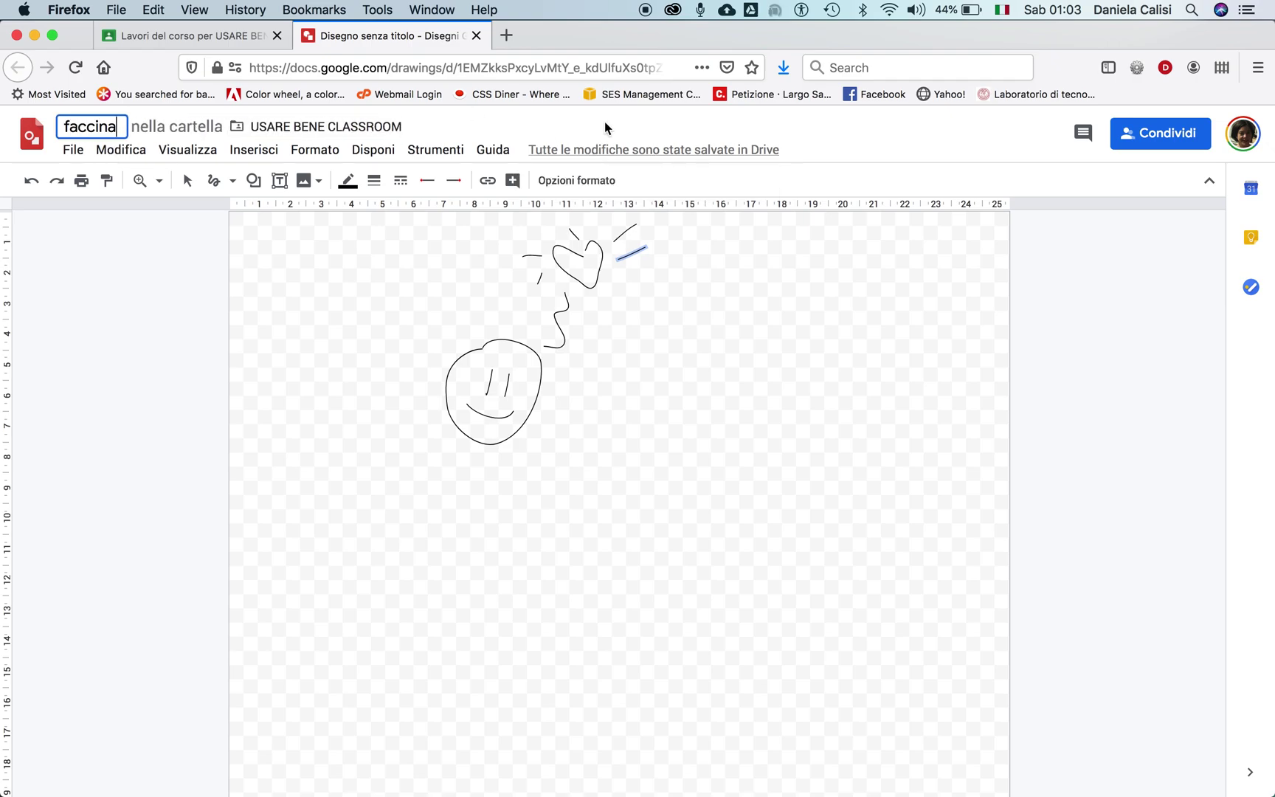
key(Return)
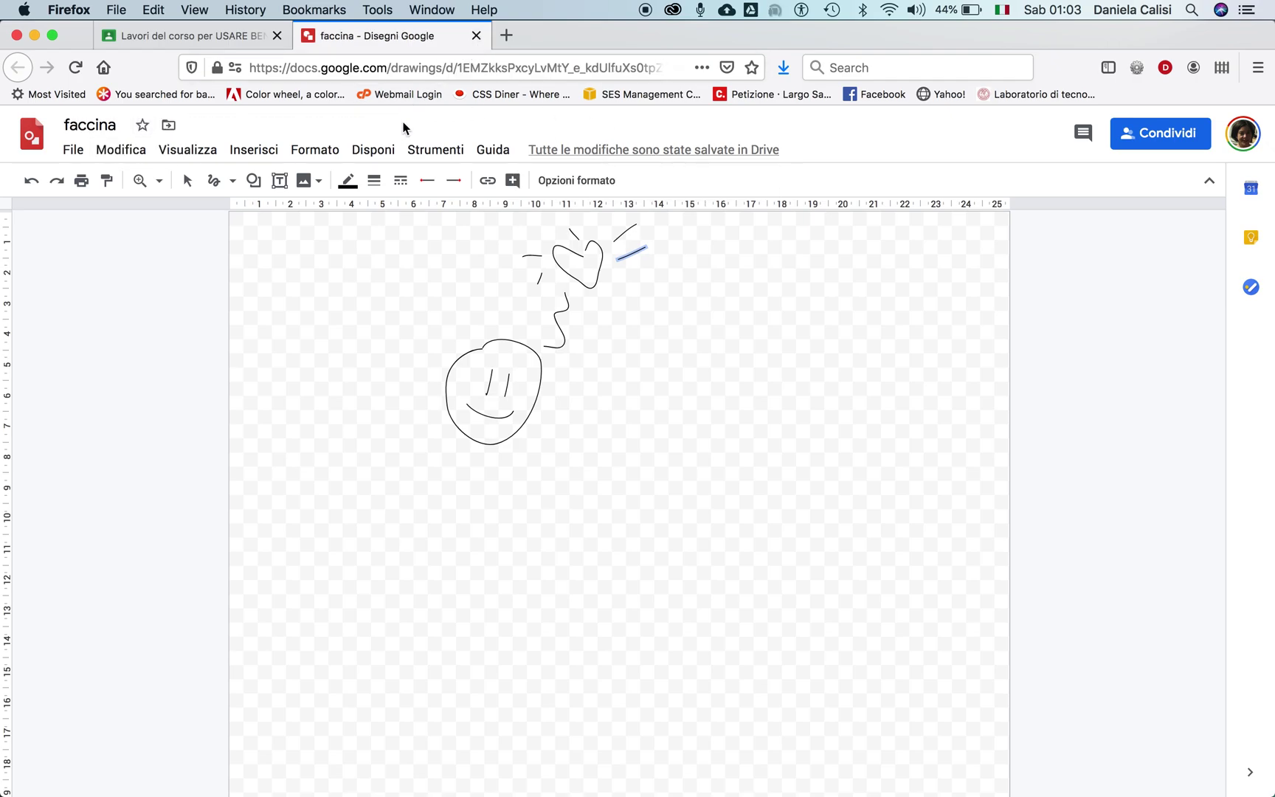
click(477, 35)
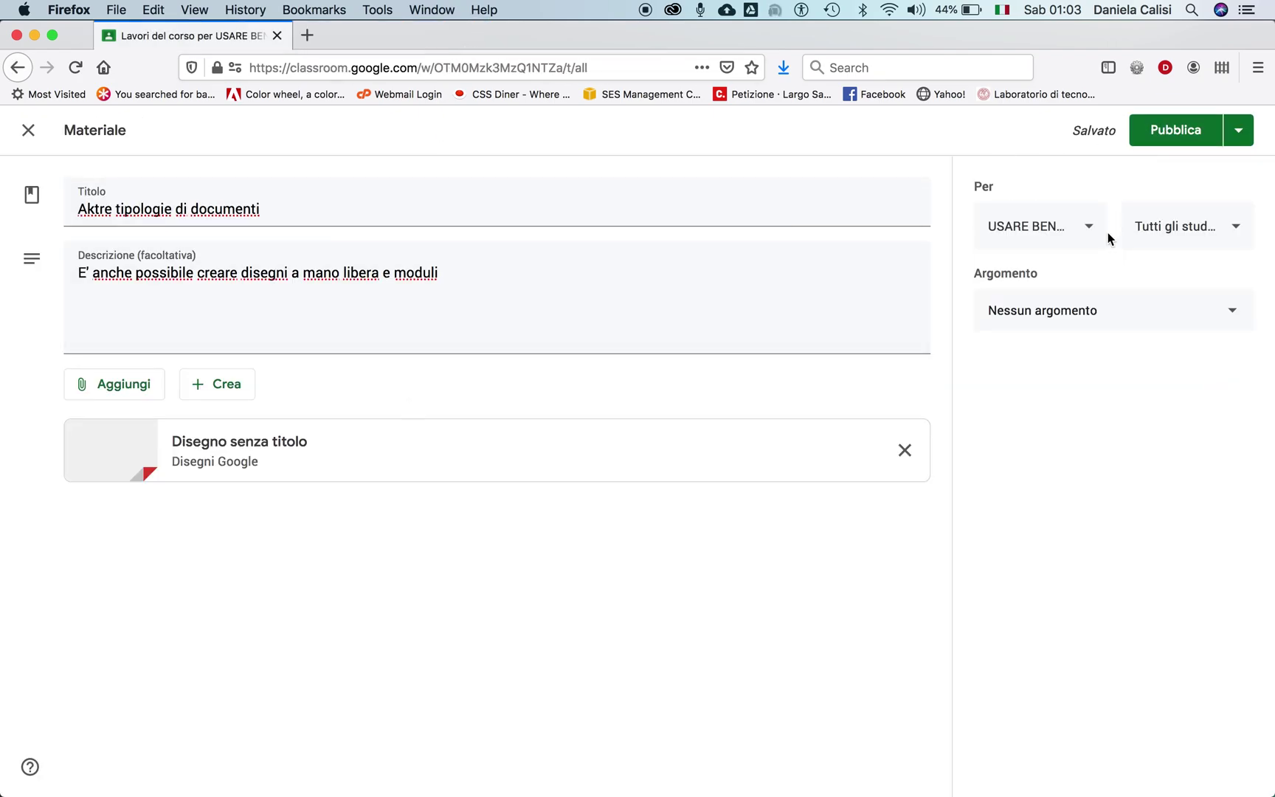
Assign the material to the "Creare documenti" topic and publish it.
click(1083, 308)
click(1070, 415)
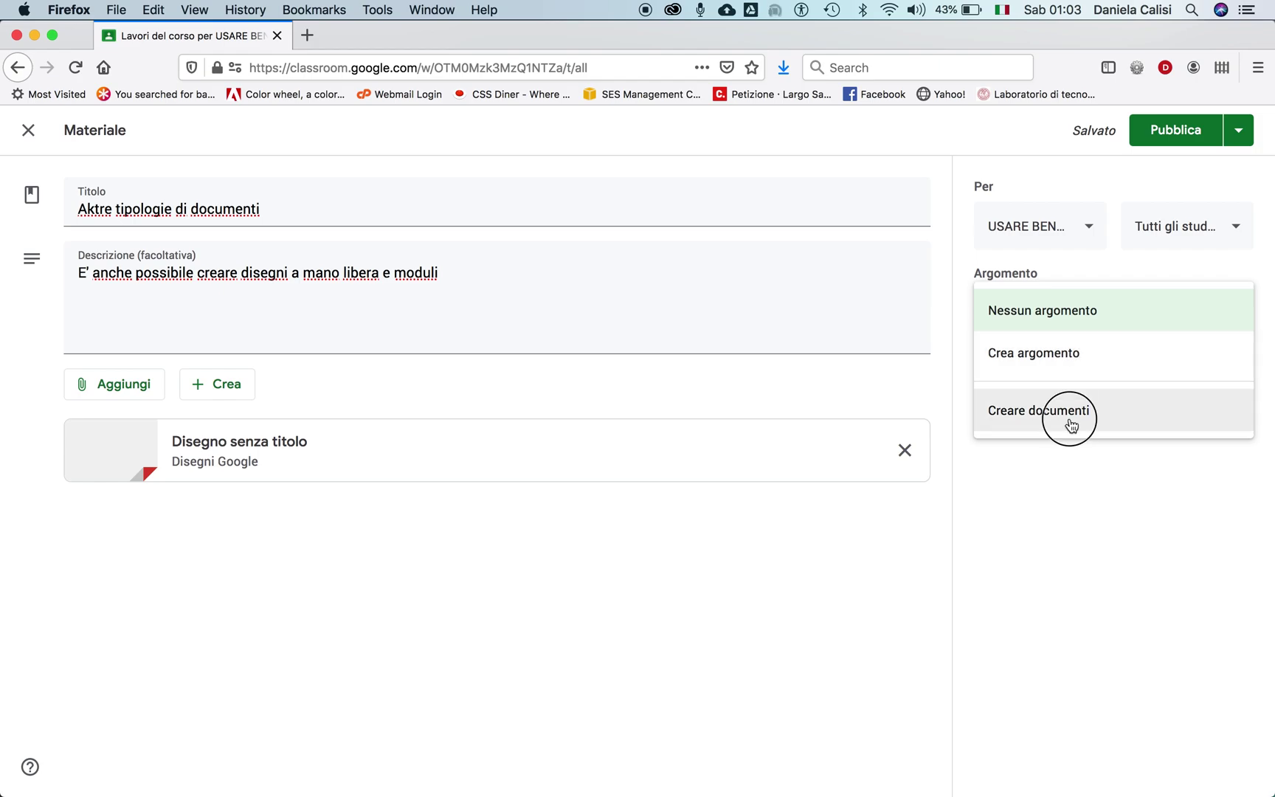
click(1162, 134)
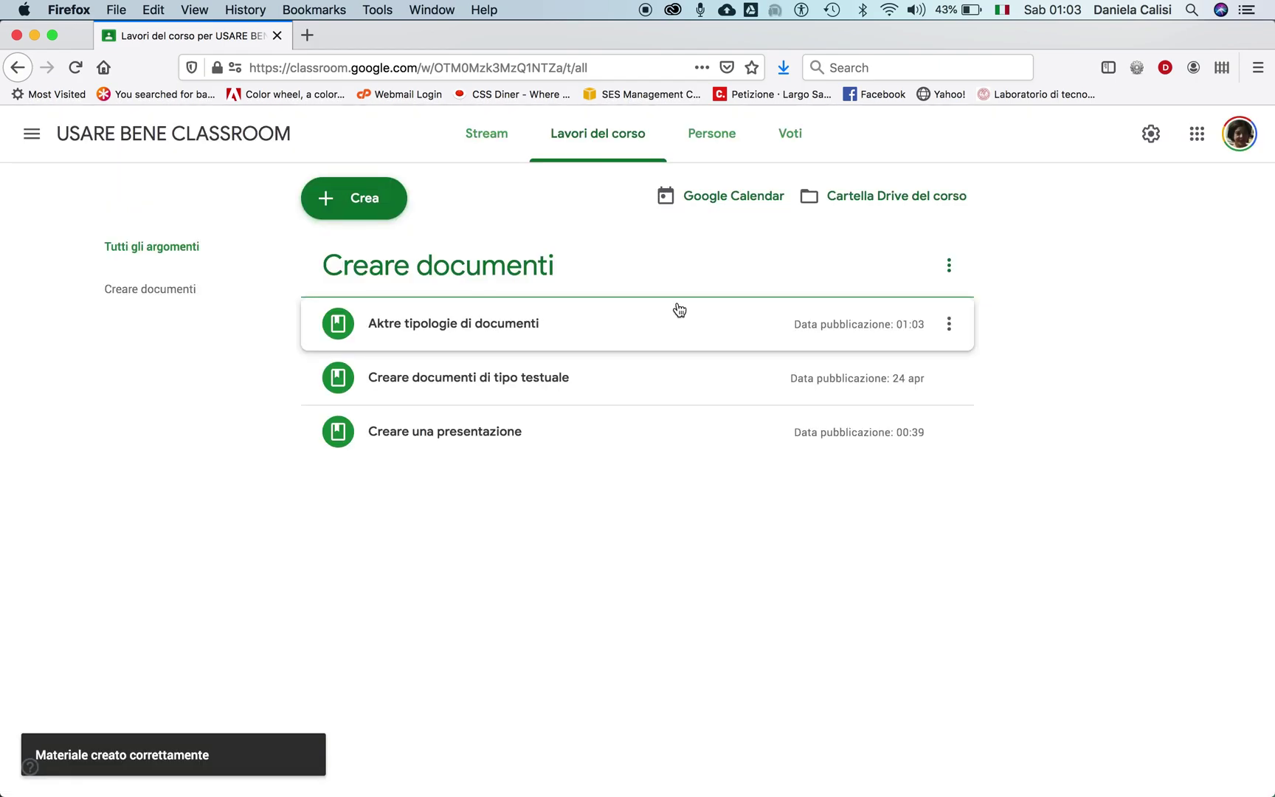
Correct the published material's title to "Altre tipologie di documenti", end its description with a full stop and save the changes.
click(952, 324)
click(896, 360)
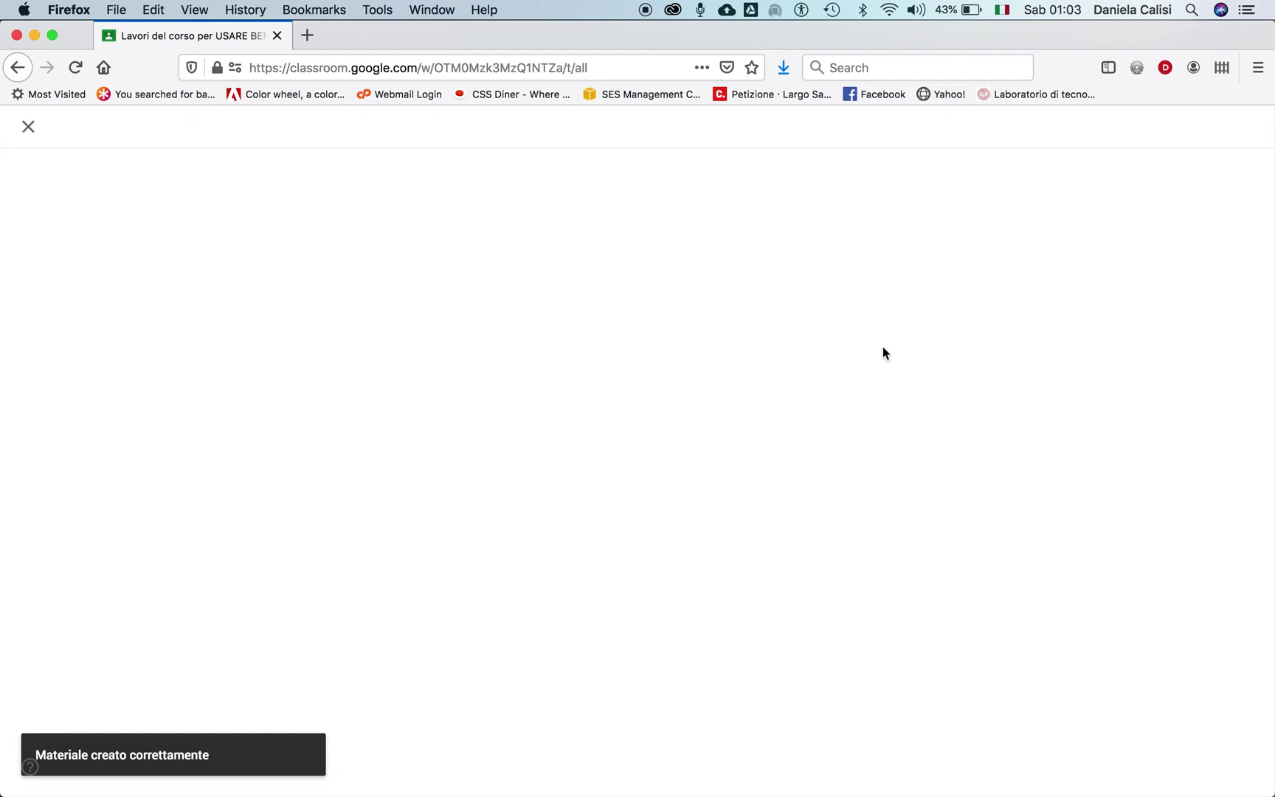
click(89, 208)
key(BackSpace)
text(ltre tipologie di documenti)
drag(380, 273, 449, 273)
text(.)
click(1218, 133)
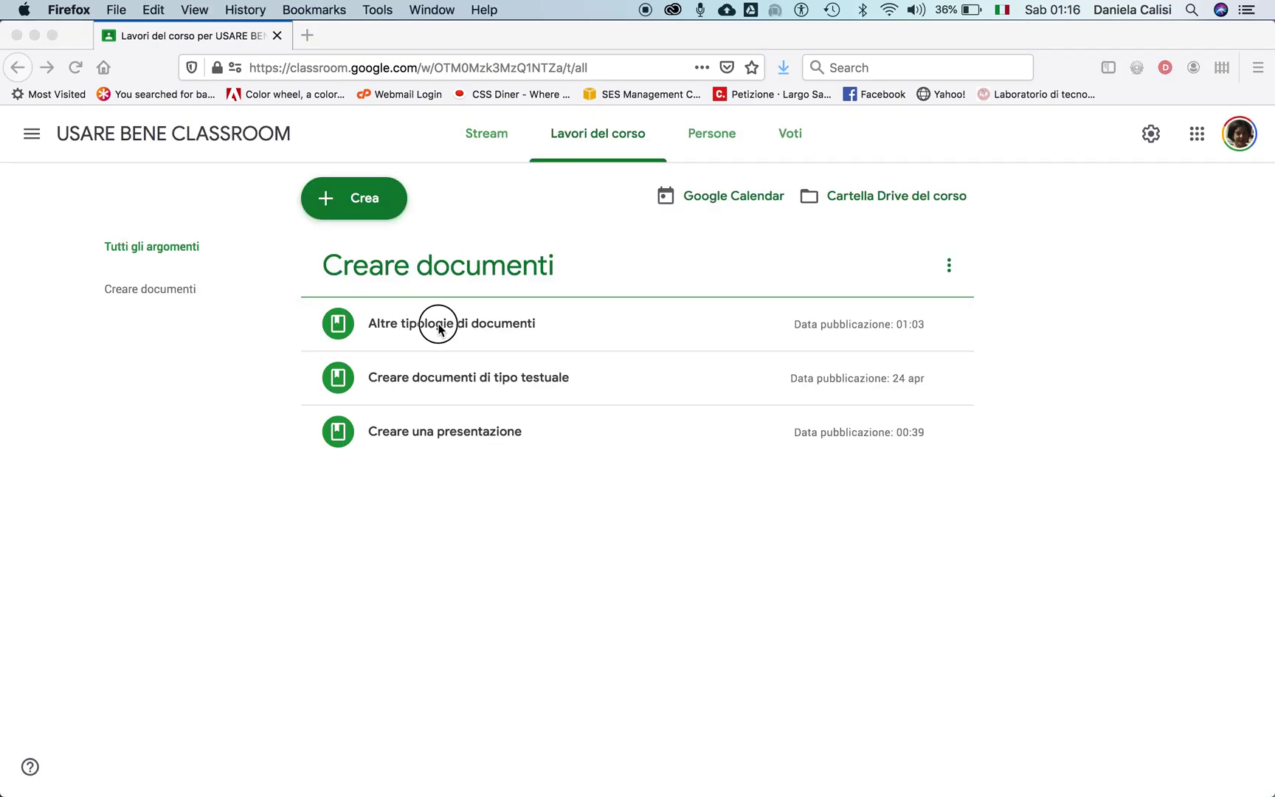
Move "Altre tipologie di documenti" below "Creare una presentazione" within the "Creare documenti" topic.
drag(432, 320, 432, 418)
Add a new classwork topic named "Creare compiti per la correzione on line".
click(332, 200)
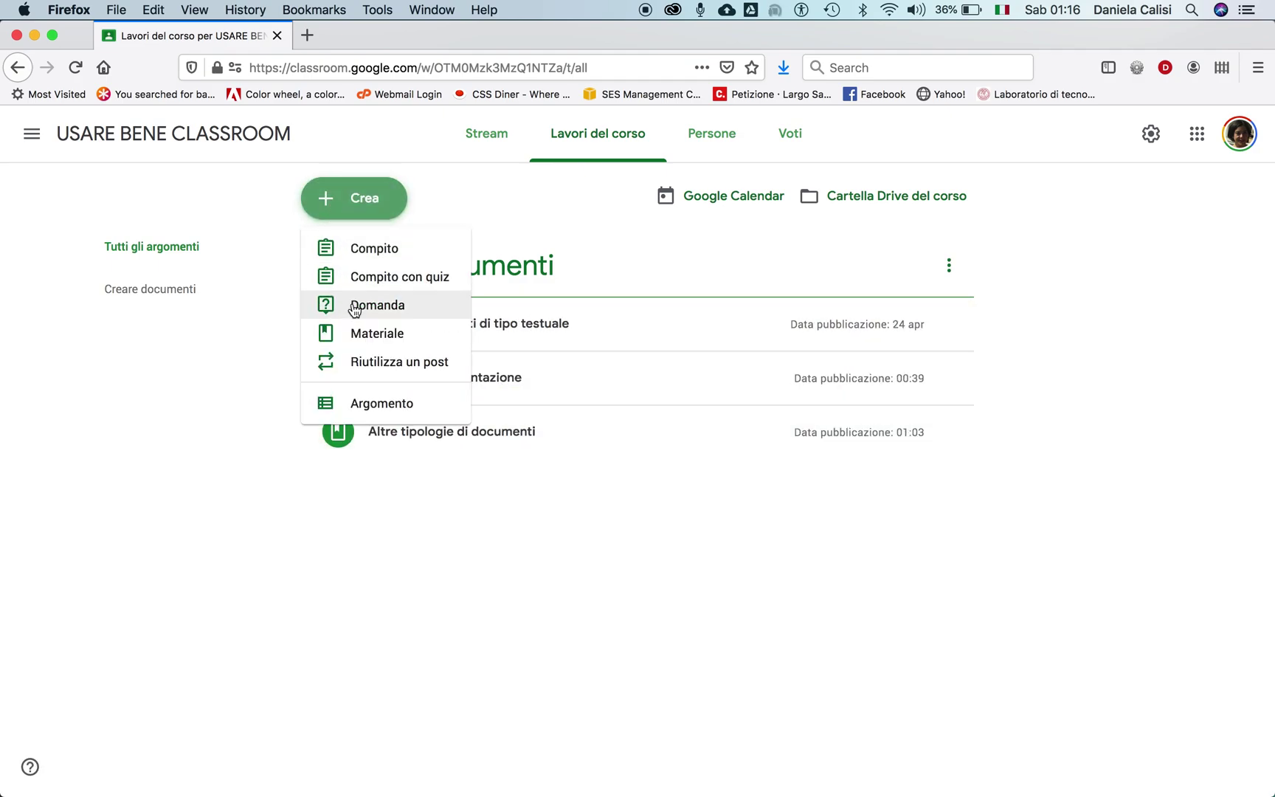
click(450, 403)
text(Creare compiti)
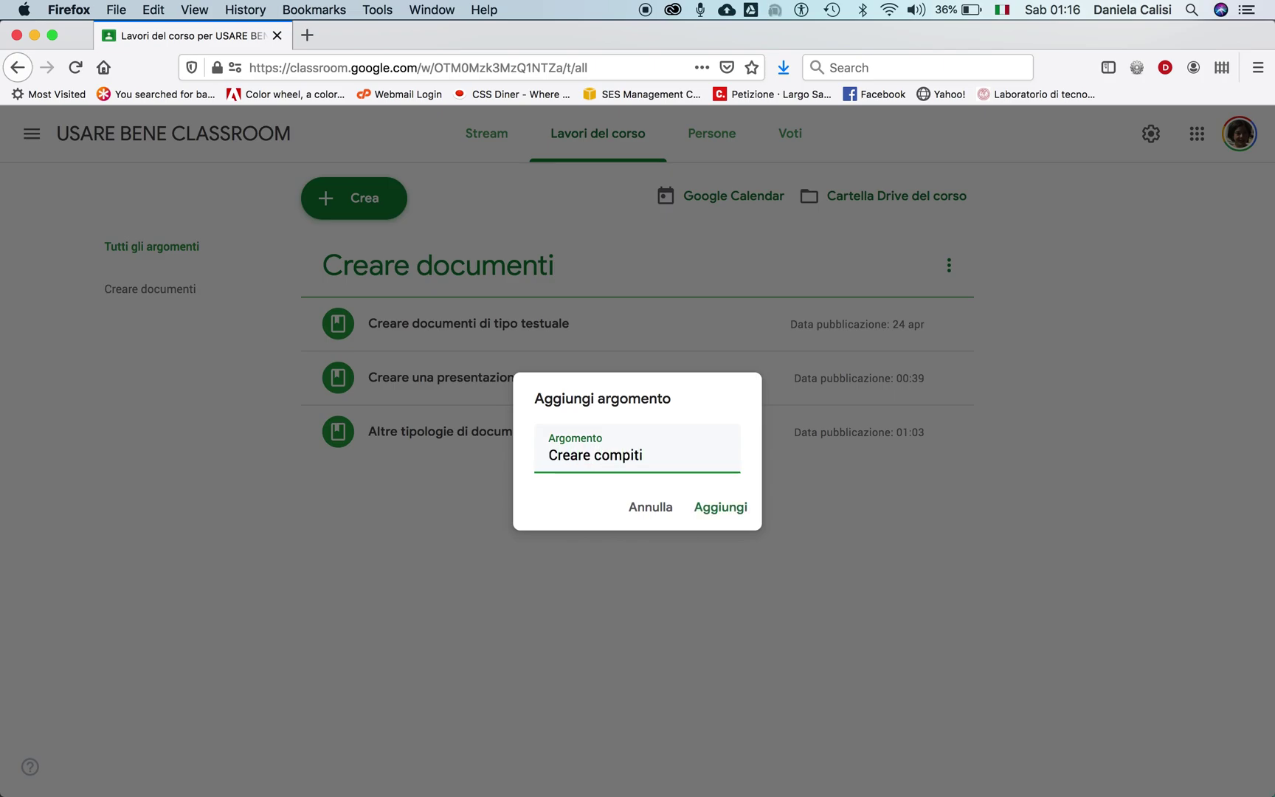
text( per la correzione on lin)
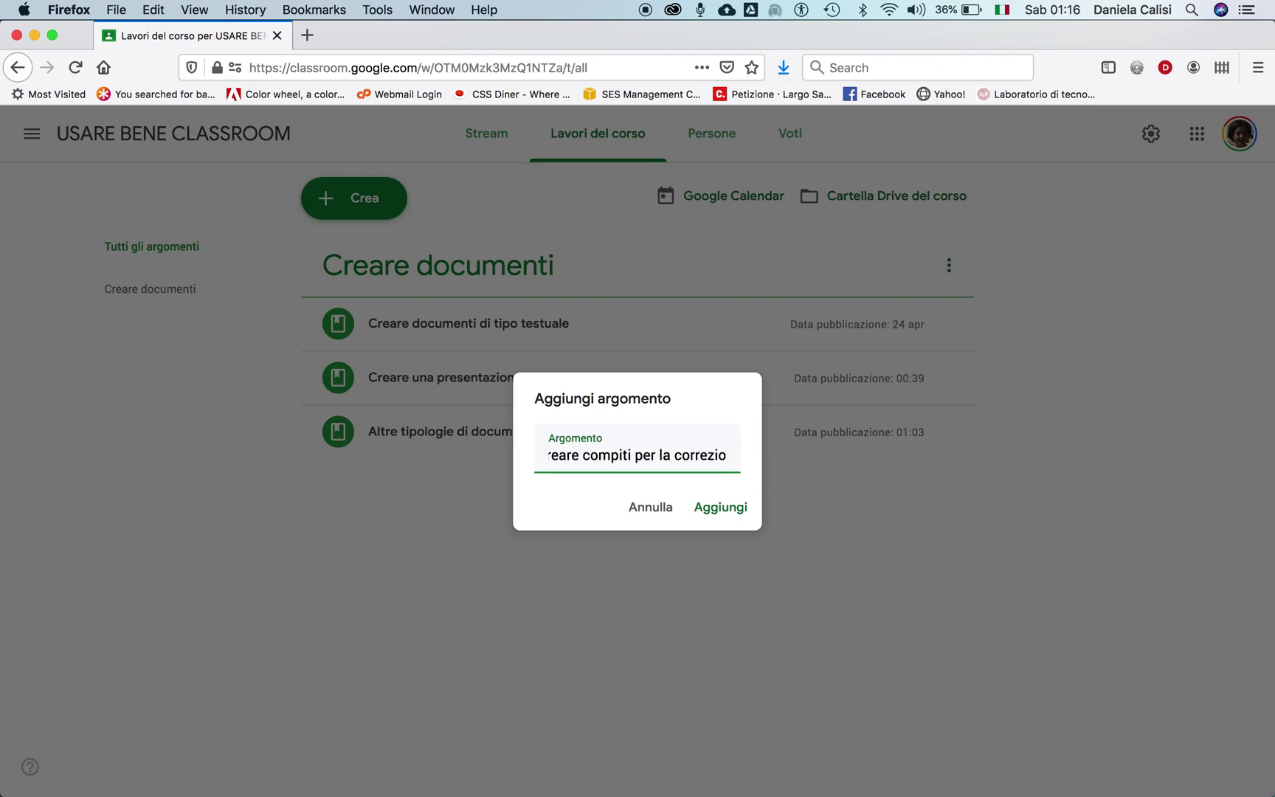
text(e)
click(716, 508)
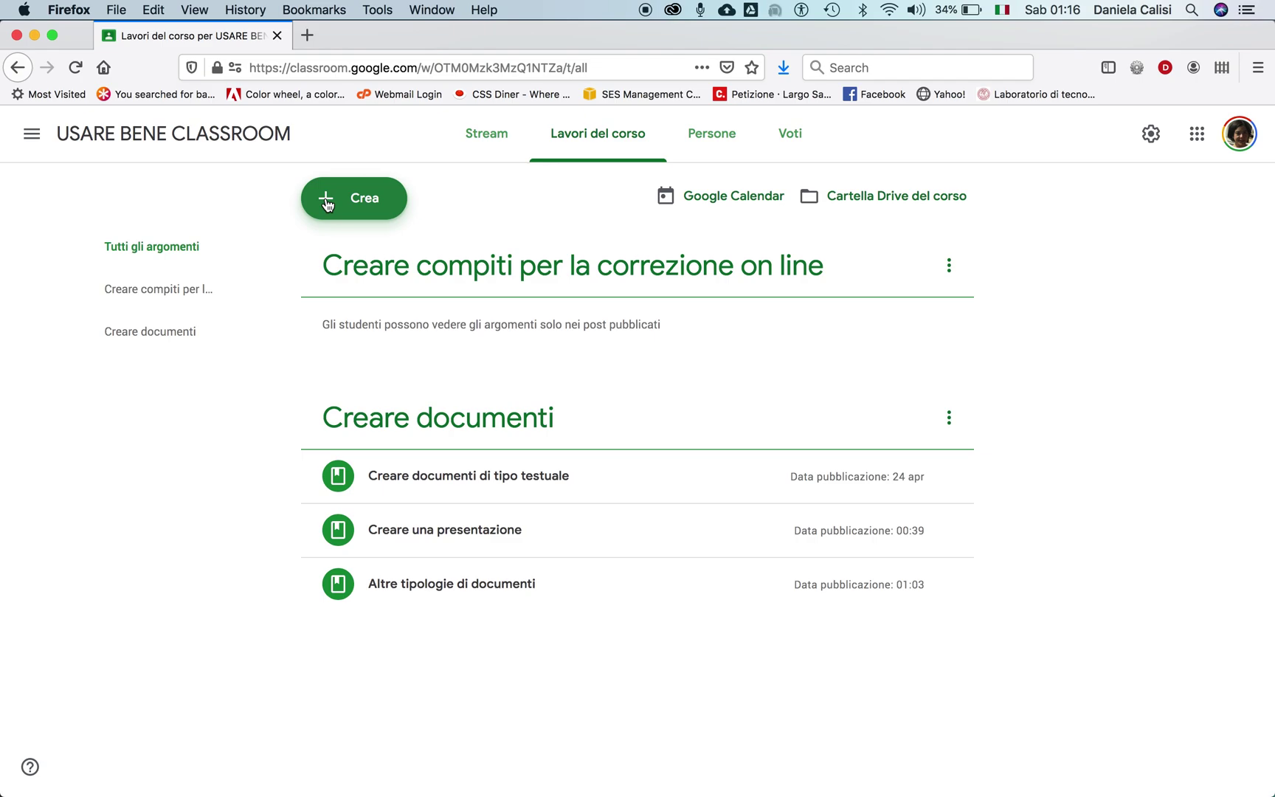
Create an assignment titled "Ambiente artificiale e ambiente naturale" with the instructions "Impariamo a distinguerli".
click(327, 205)
click(339, 252)
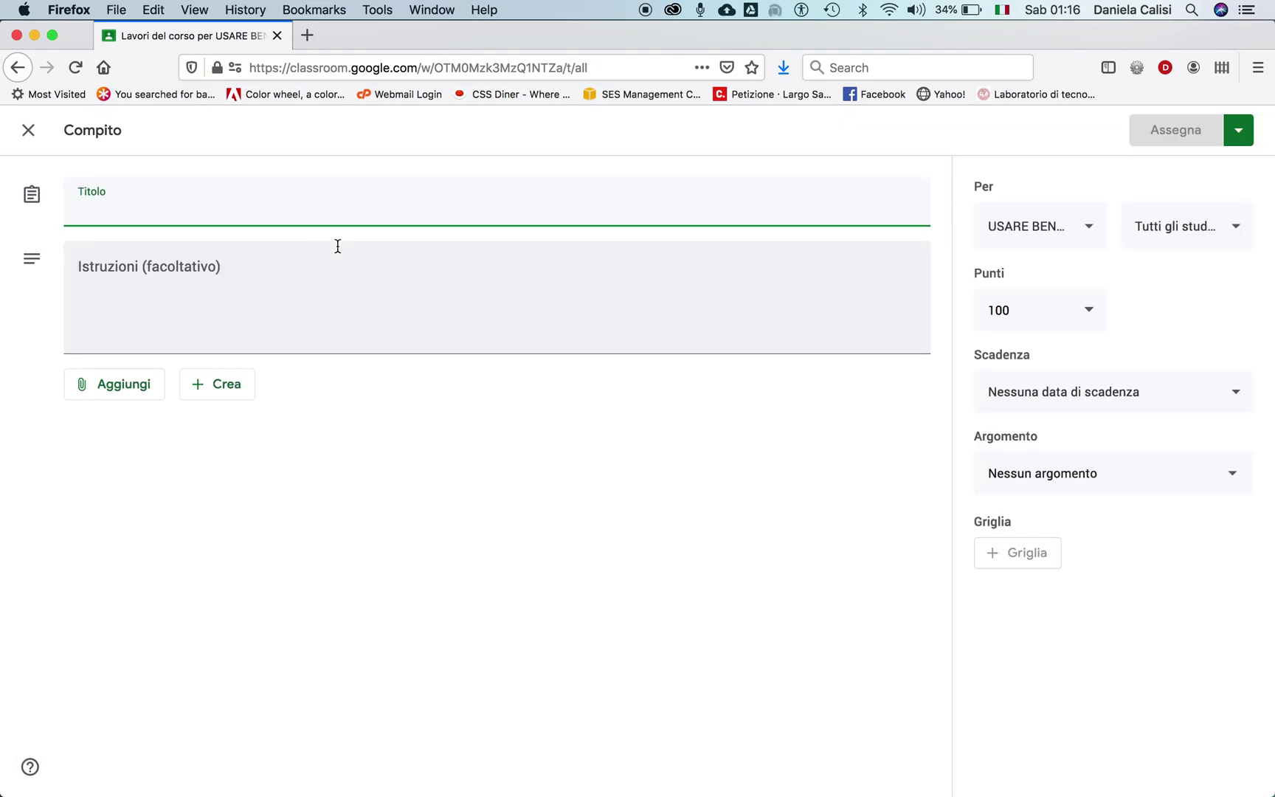
text(Ambiente)
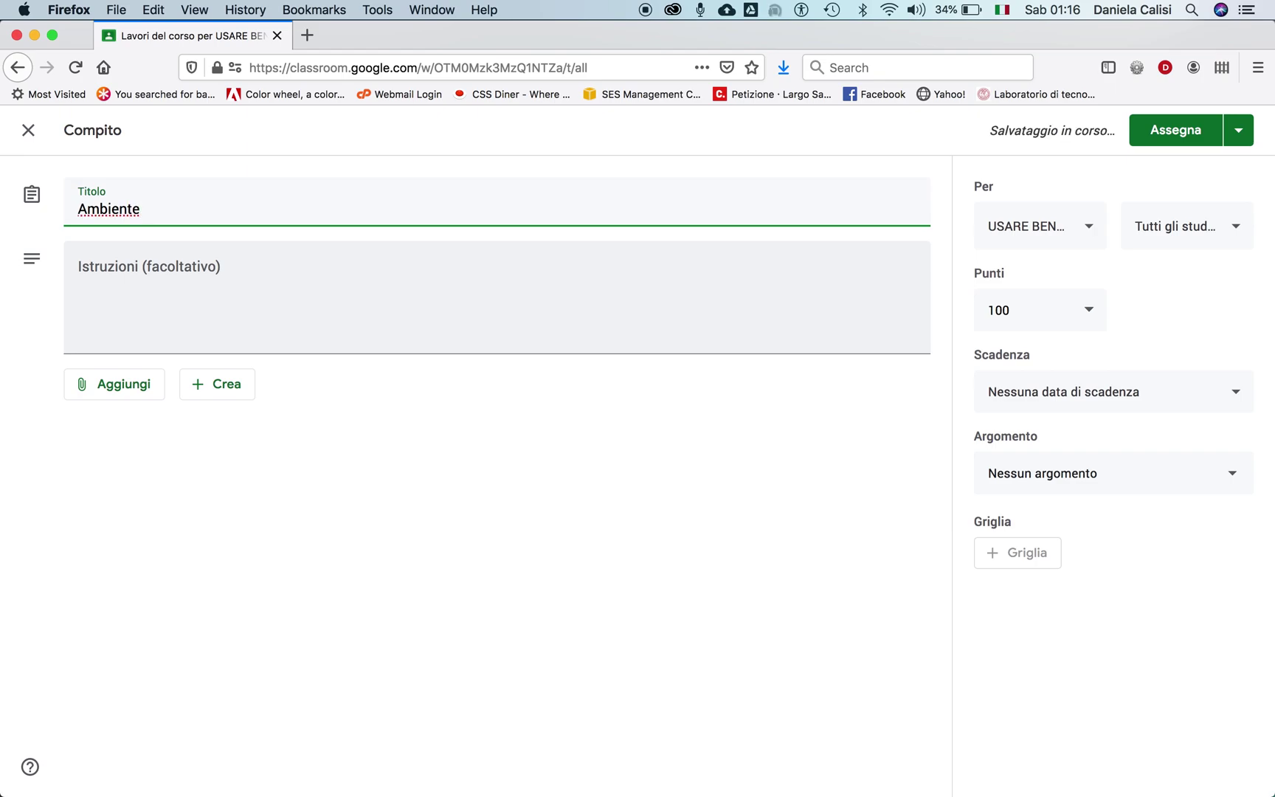
text( artificiale e ambie)
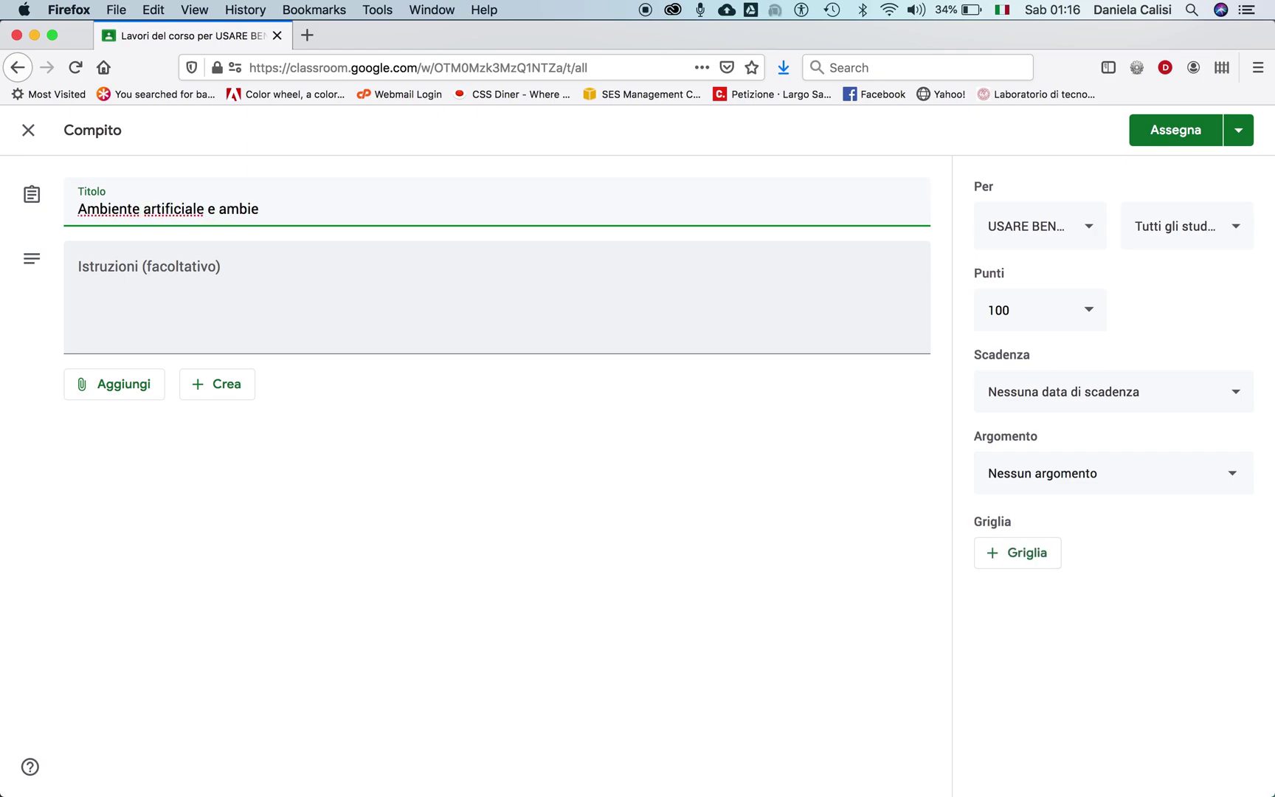
text(nte naturale)
click(268, 273)
text(Impariamo a distinguerli)
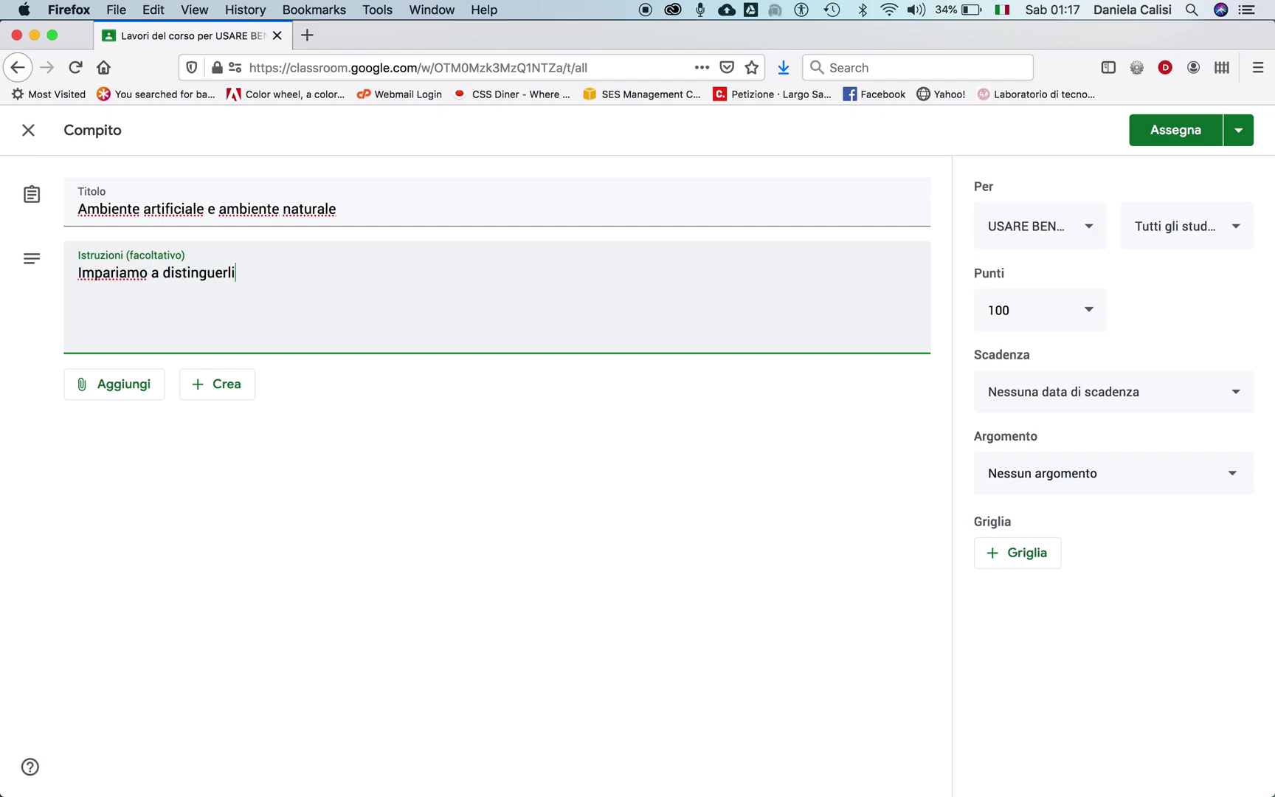
Attach the recent Google Drive presentation "AMBIENTE NATURALE E AMBIENTE ARTIFICIALE" to the assignment.
click(137, 385)
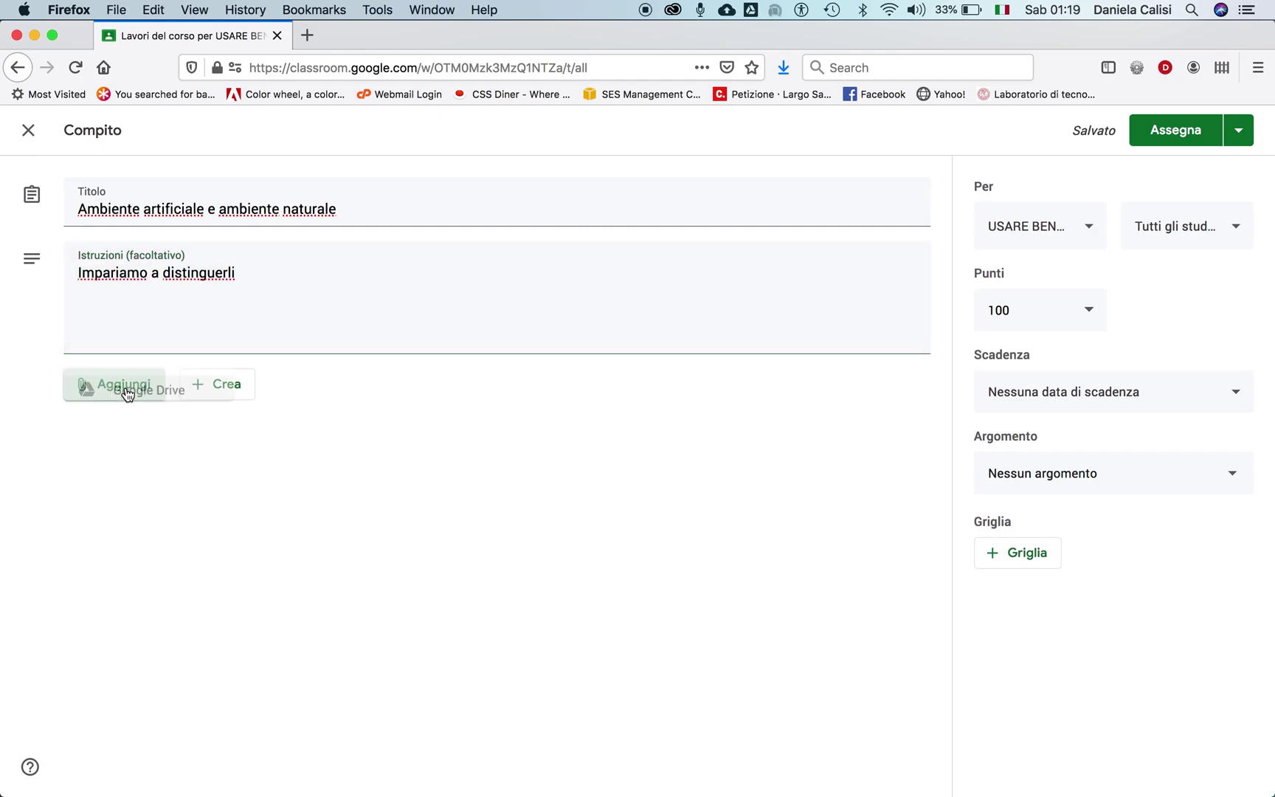
click(127, 388)
click(129, 426)
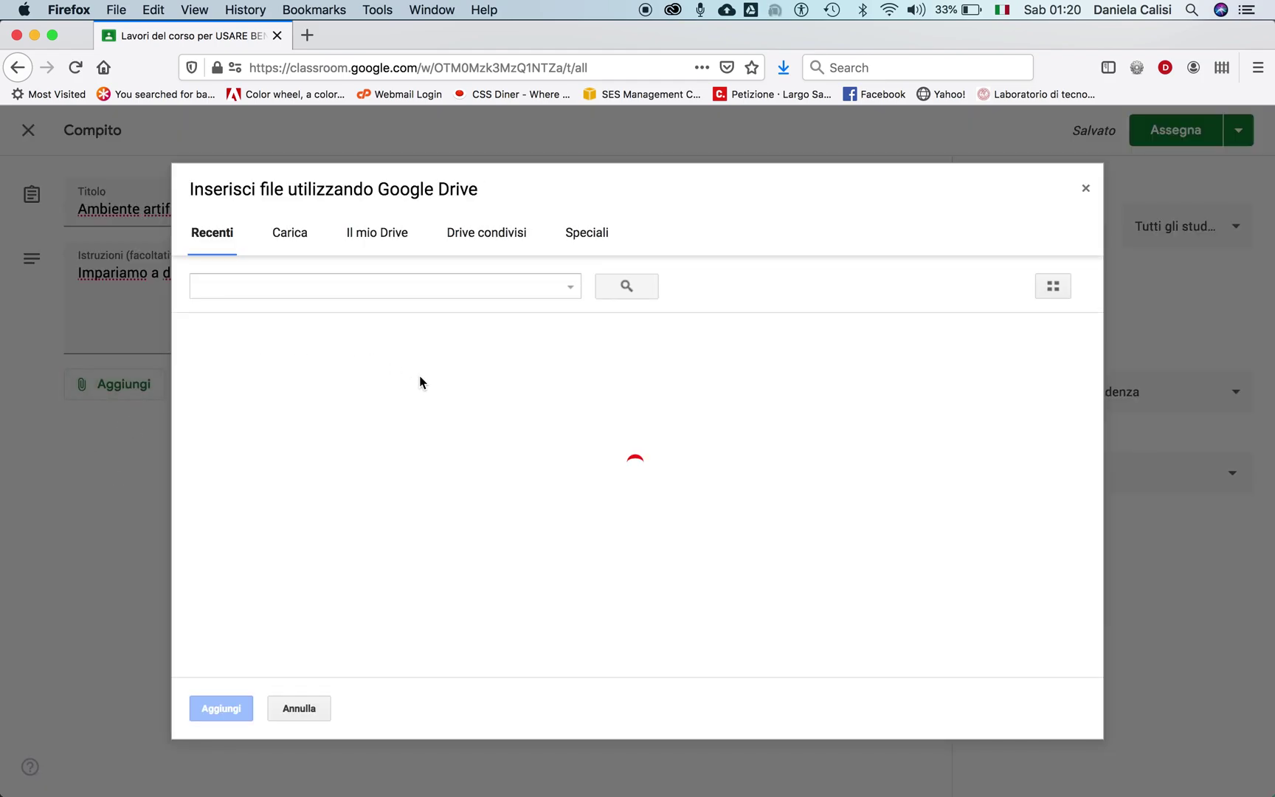
click(402, 452)
click(1054, 287)
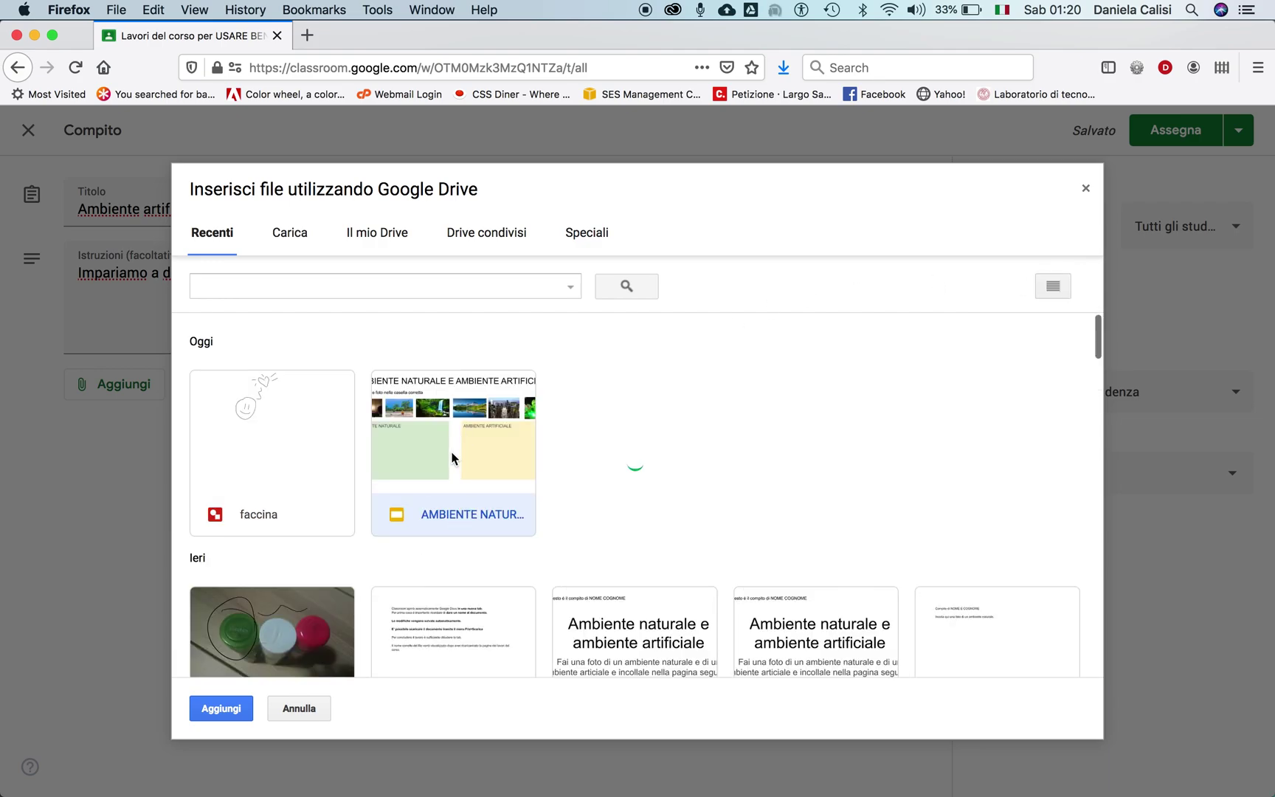
click(221, 708)
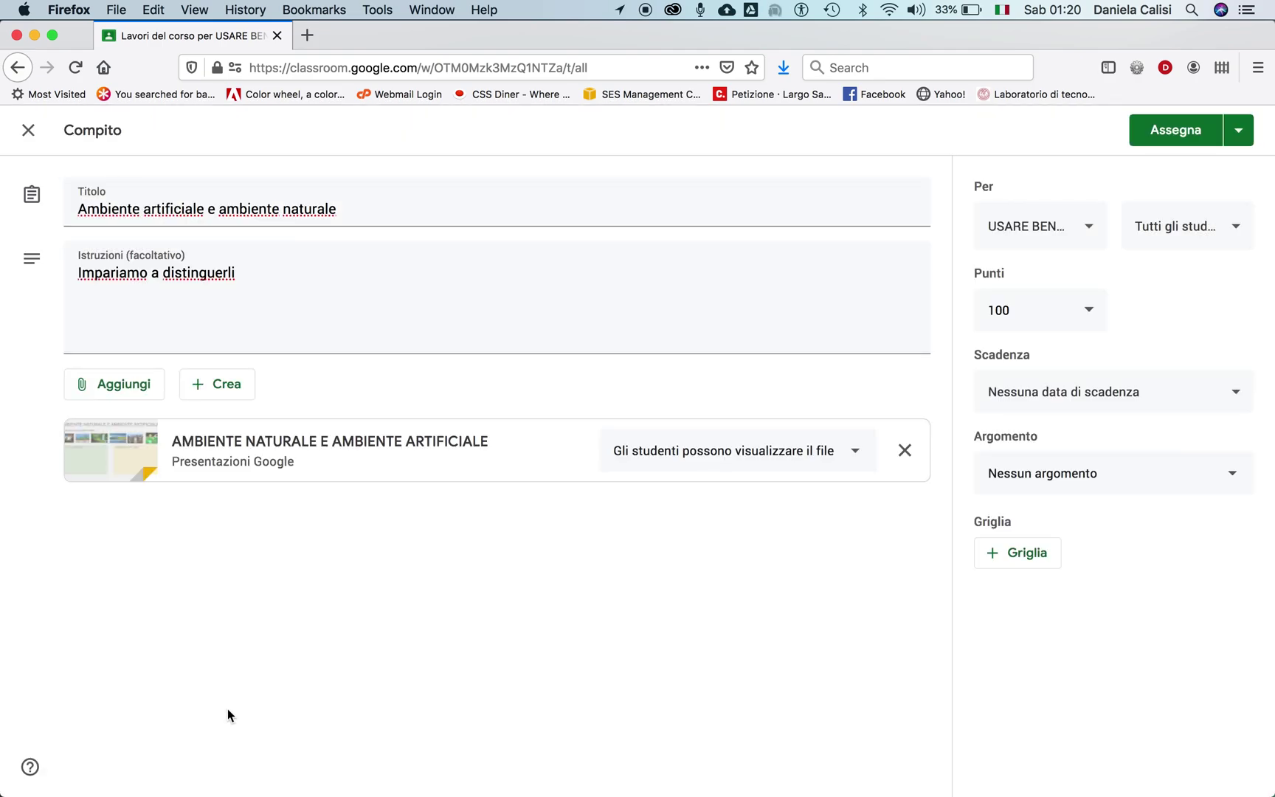
End the first instruction sentence with a full stop and add a second line reading "I compiti possono essere condivisi in diverse modalità:".
click(251, 271)
text(.)
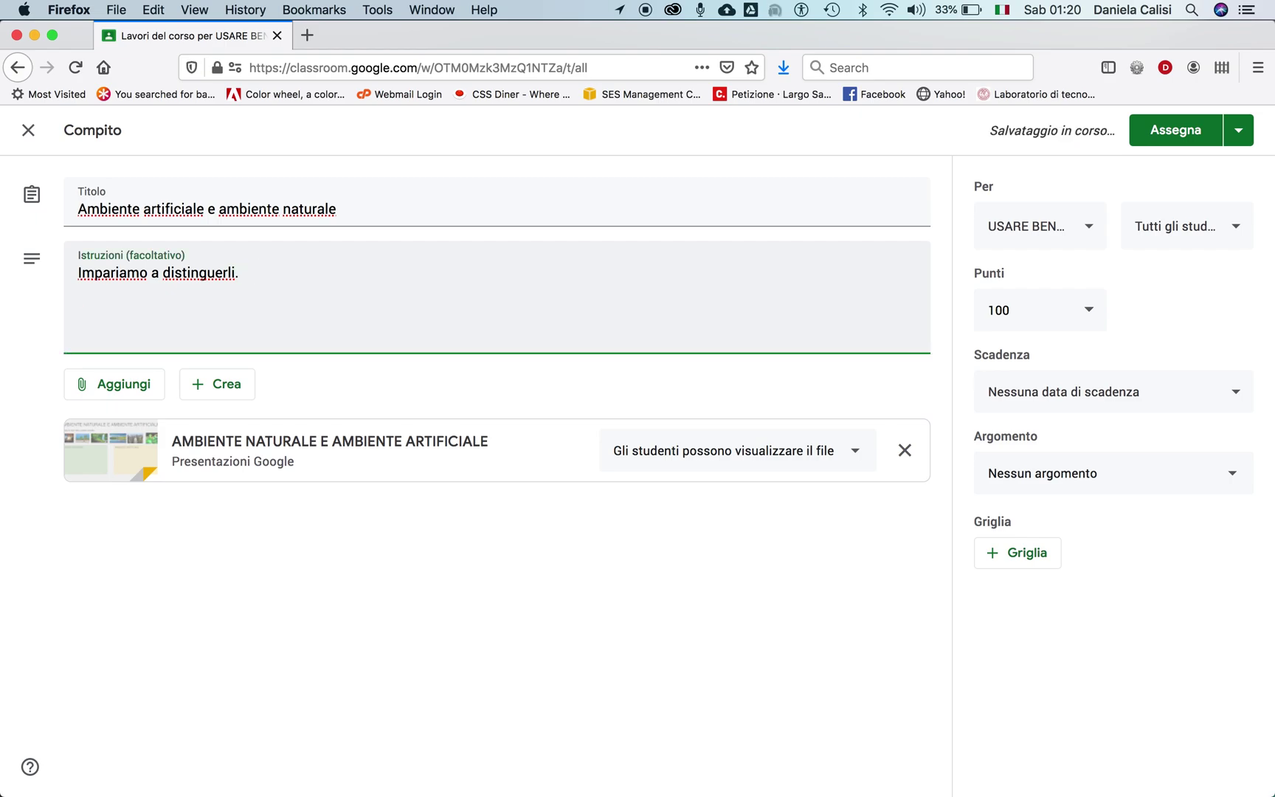
key(Return)
text(I compiti possono essere condivisi in diverse)
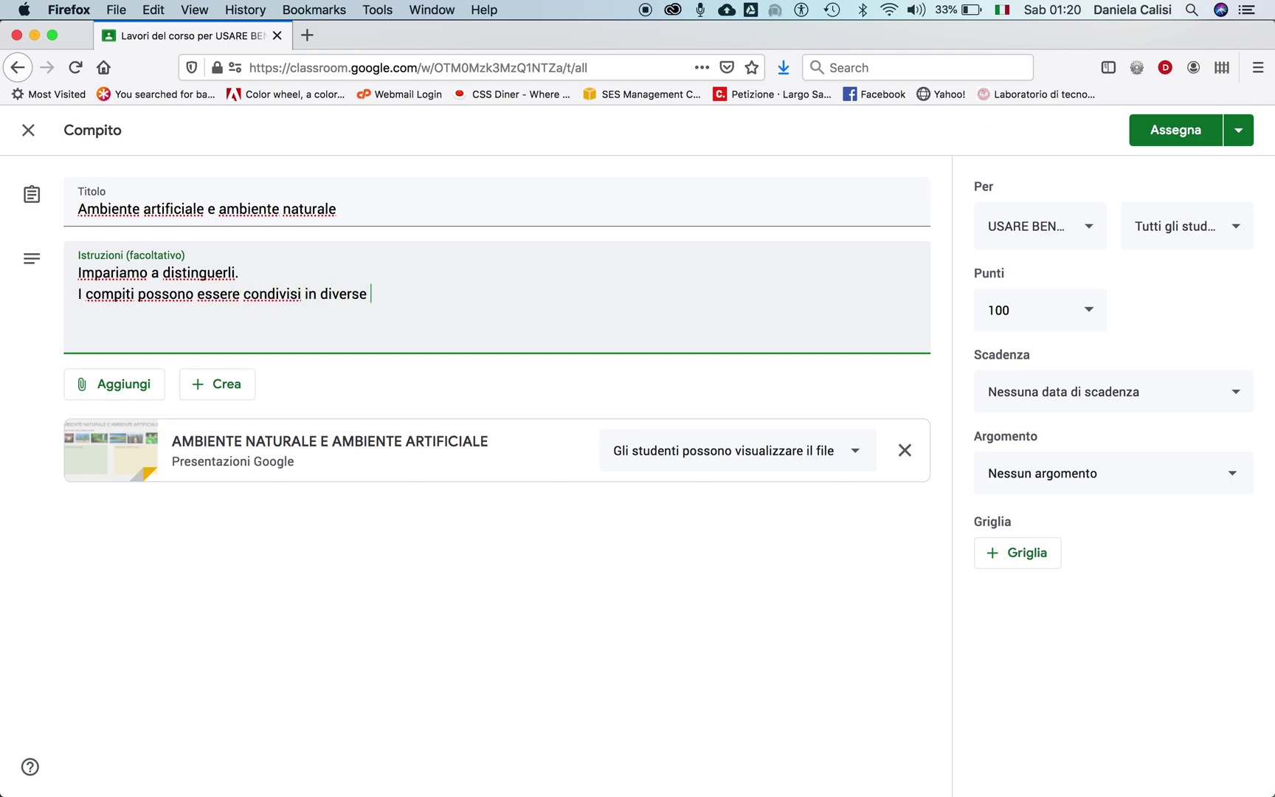
key(BackSpace)
key(BackSpace)
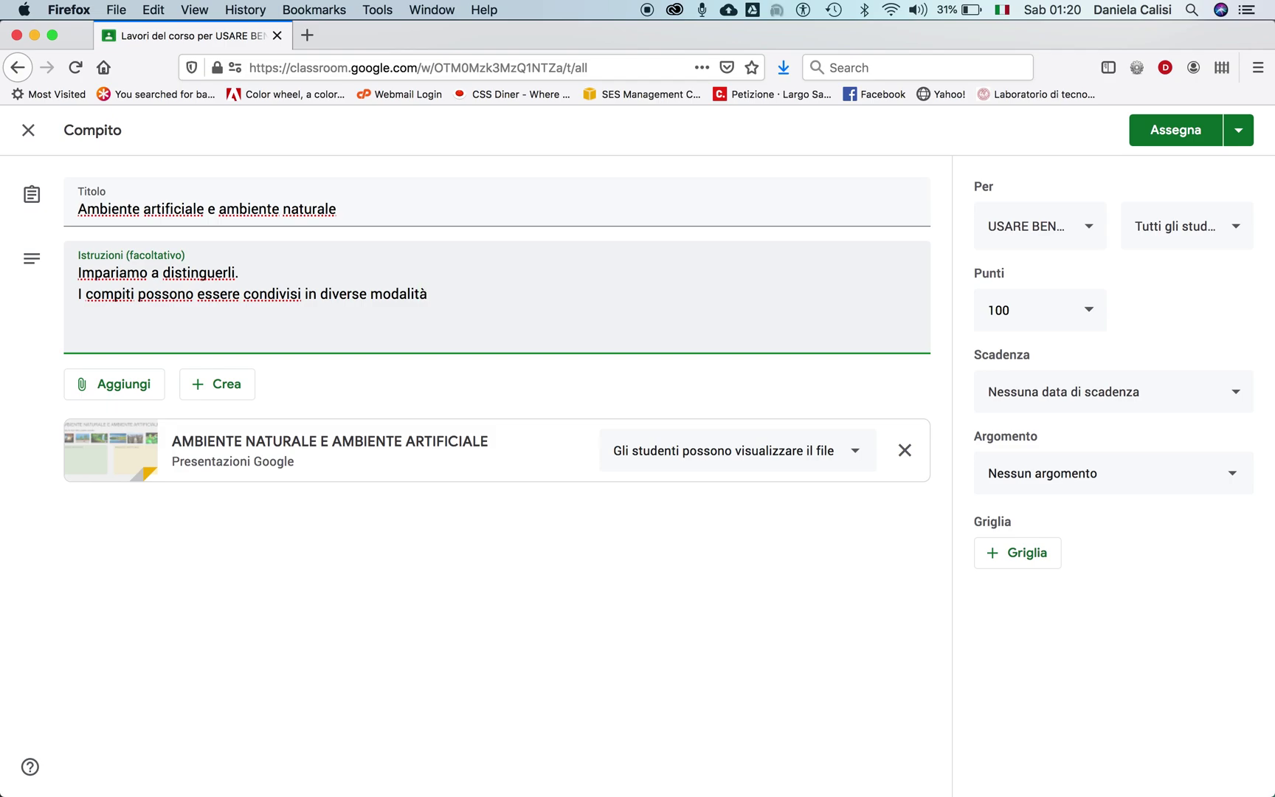
text(alità:)
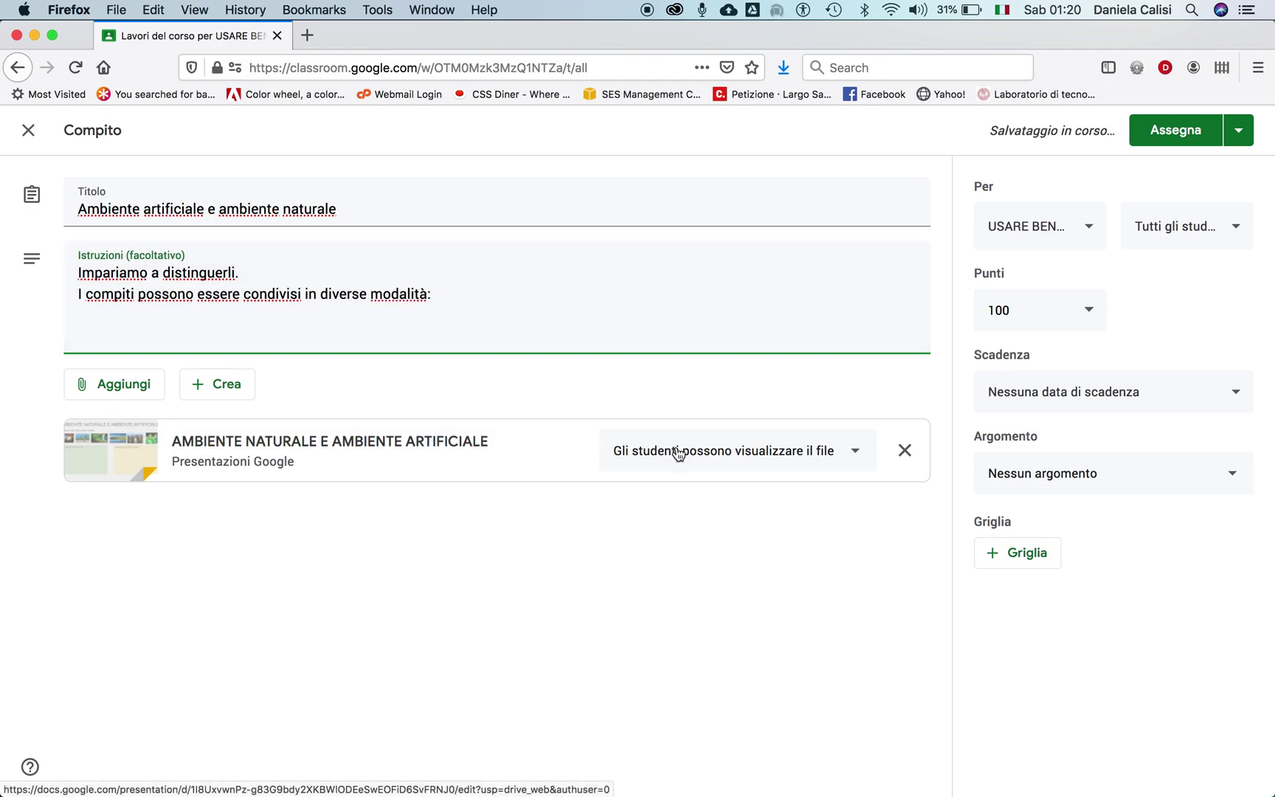
Share the attached presentation as a copy for each student and append "creando una copia per ogni studente il" to the second instruction line.
click(676, 451)
click(687, 538)
click(455, 296)
text(creando )
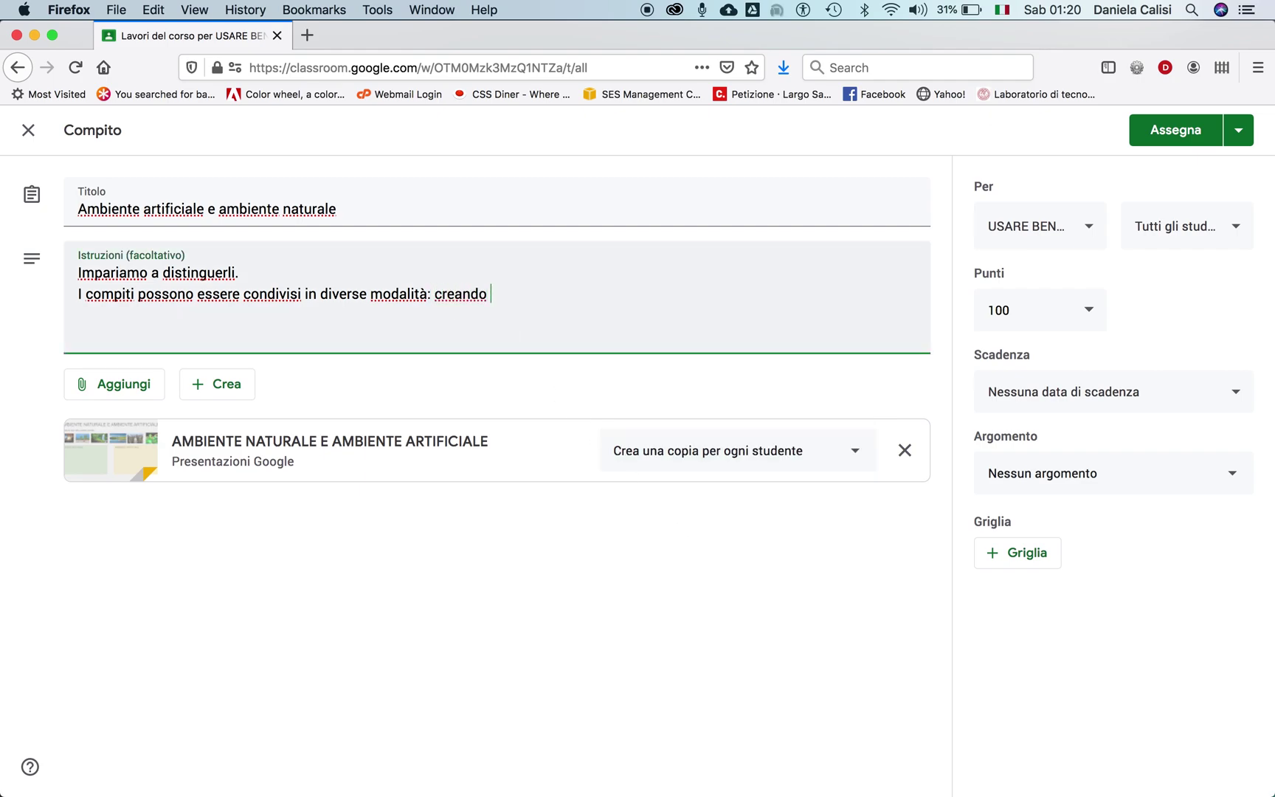
text(una copia per ogn)
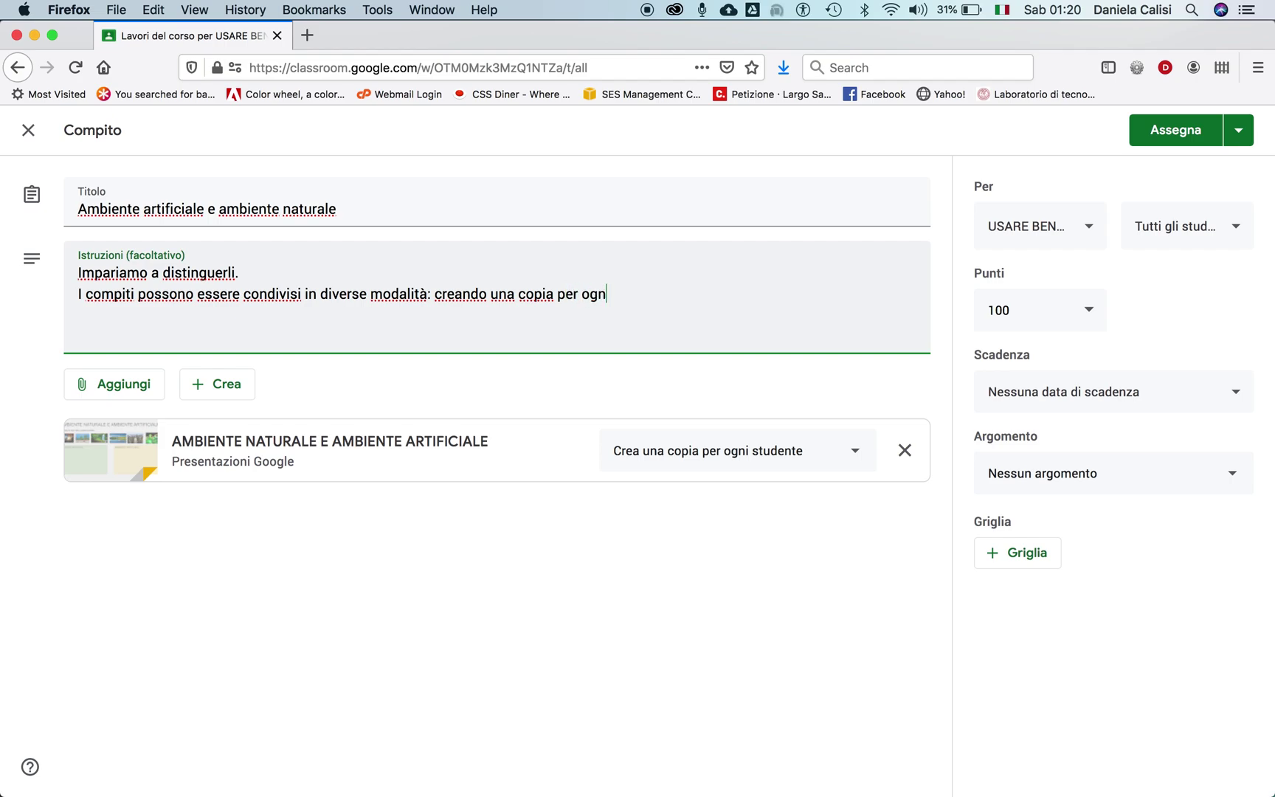
text(i studente il )
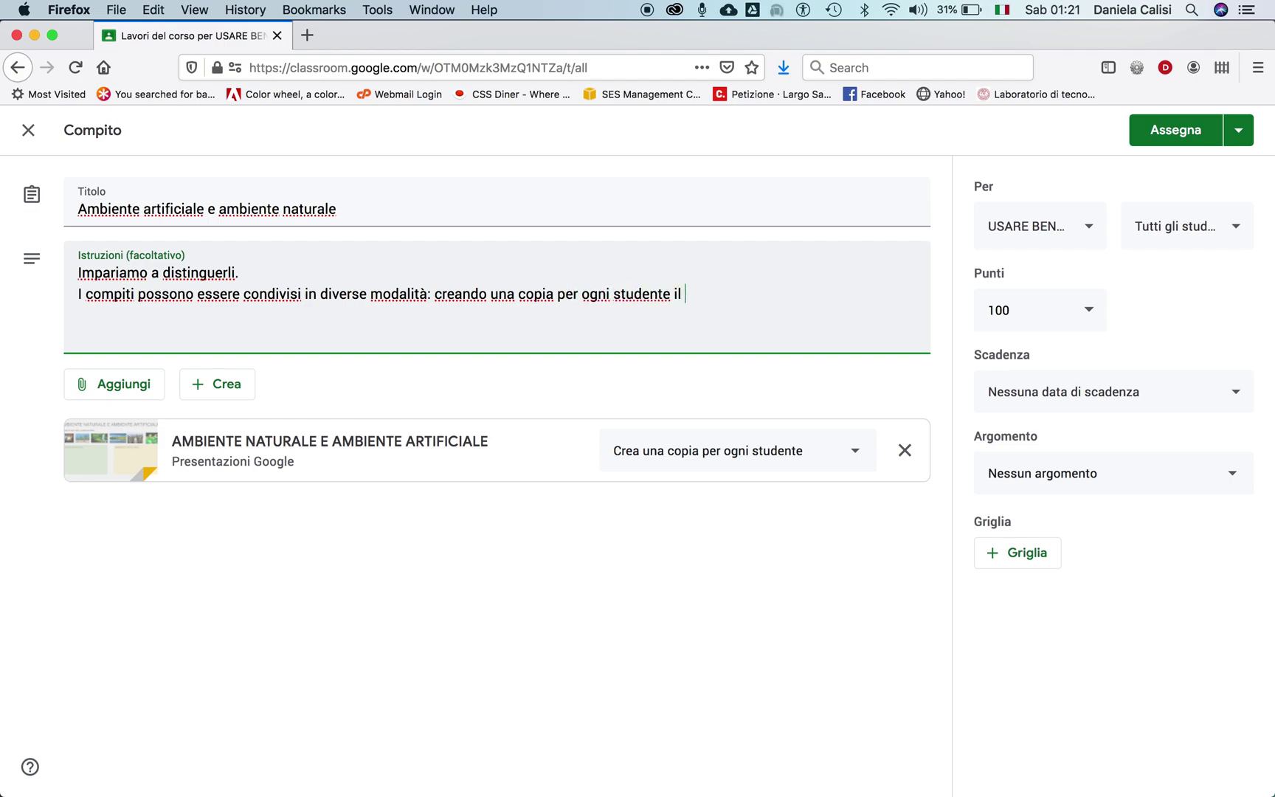
Finish the second instruction line with "file verrà rinominato con il nome e cognome di ogni alunno e ciascuno riceverà la sua copia.".
text(file verrà rinominato con il nome e cognome di o)
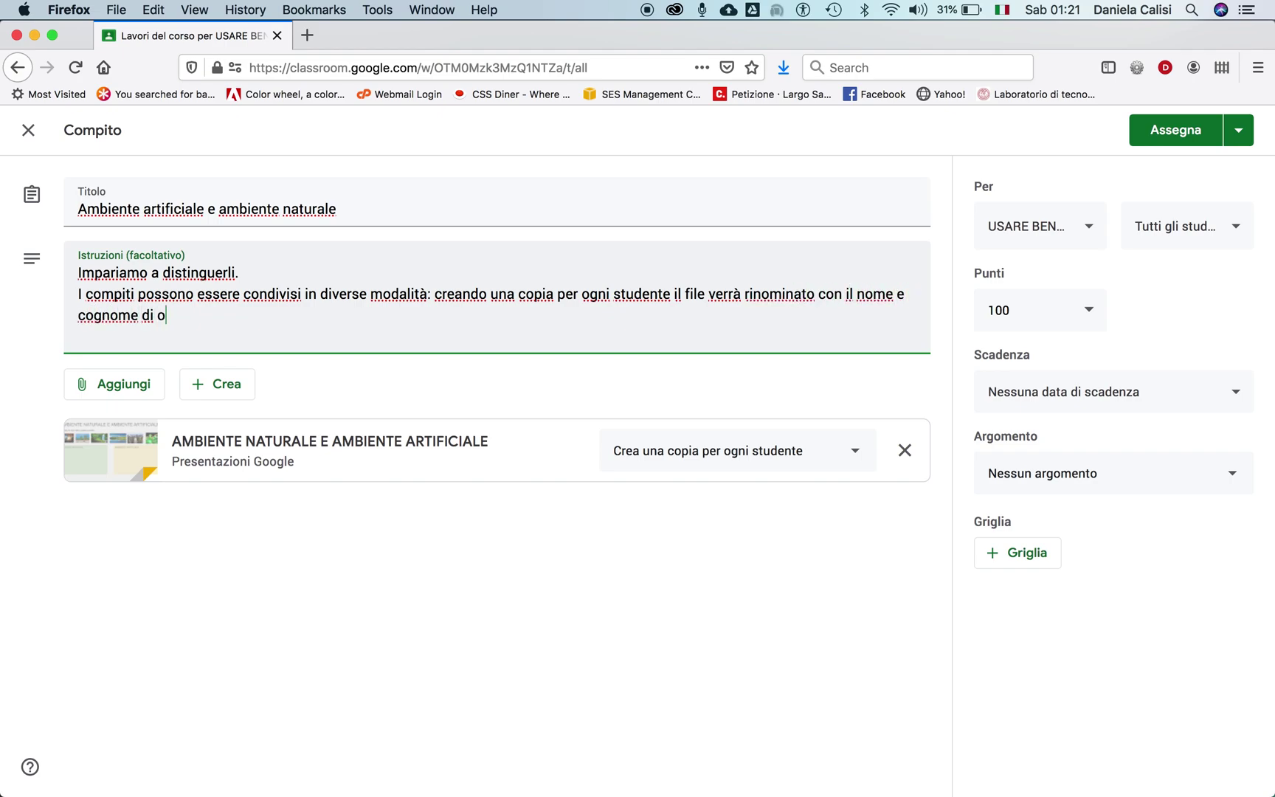
text(gni alunno e ciascuno riceverà la sua copi)
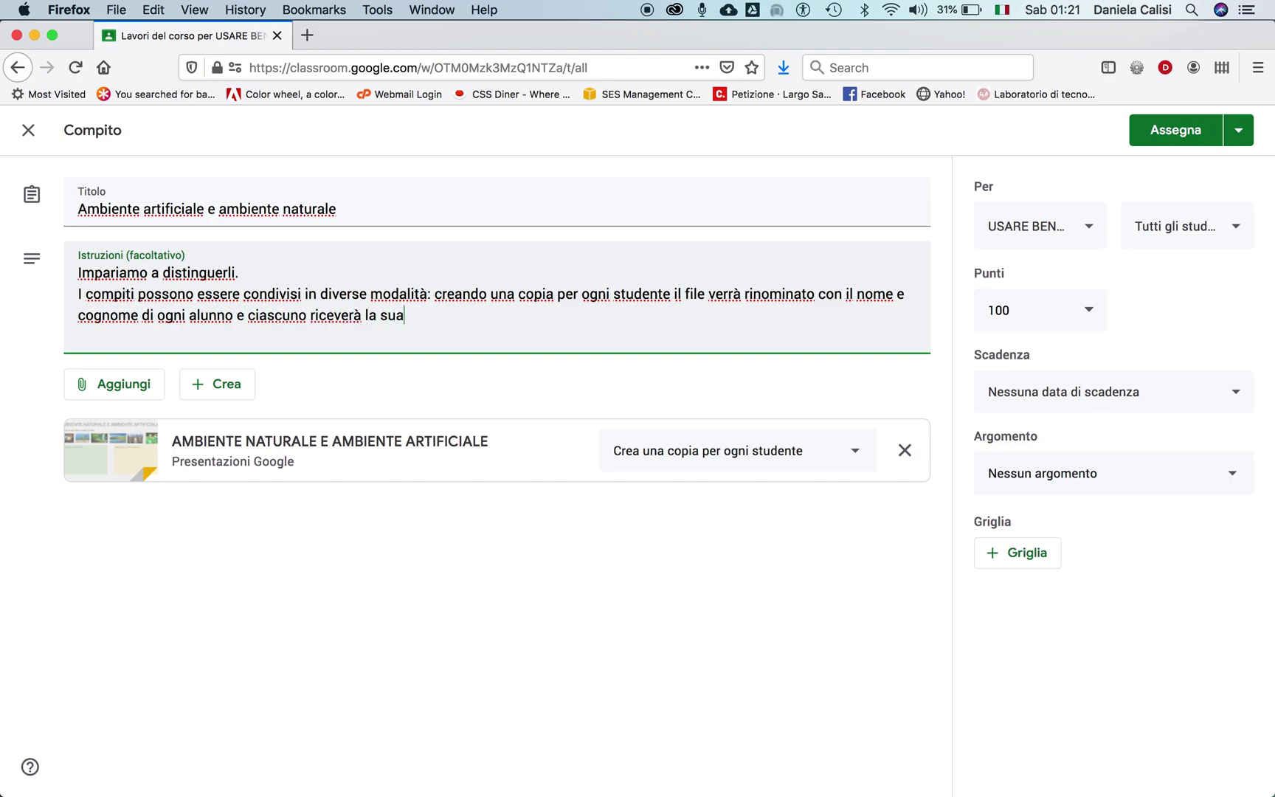
text(a.)
Add a third instruction line reading "Quando il compito è pronto può essere assegnato con una data di consegna.".
key(Return)
text(Quan)
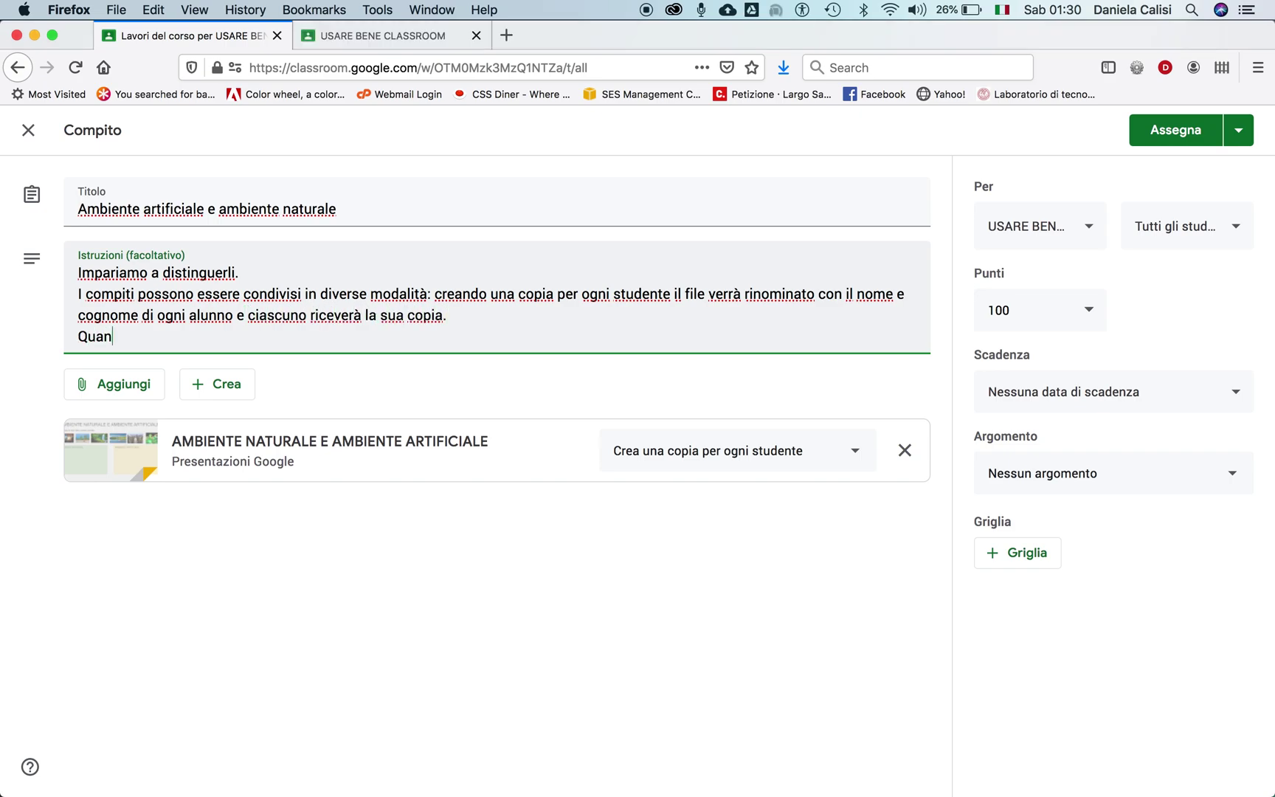
text(do il compito è pronto può essere assegnato con una data di)
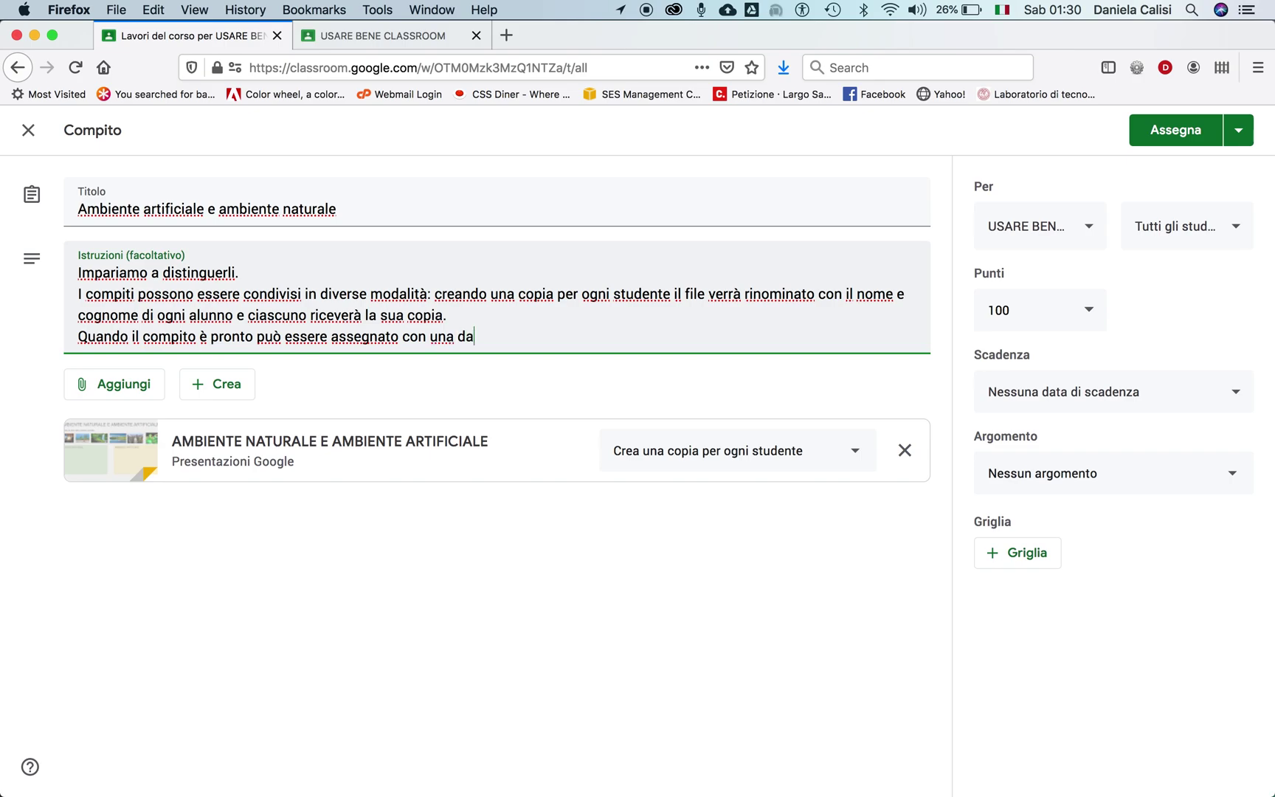
Set the assignment's due date to 28 apr 2020 at 12:30.
click(1107, 396)
click(1107, 470)
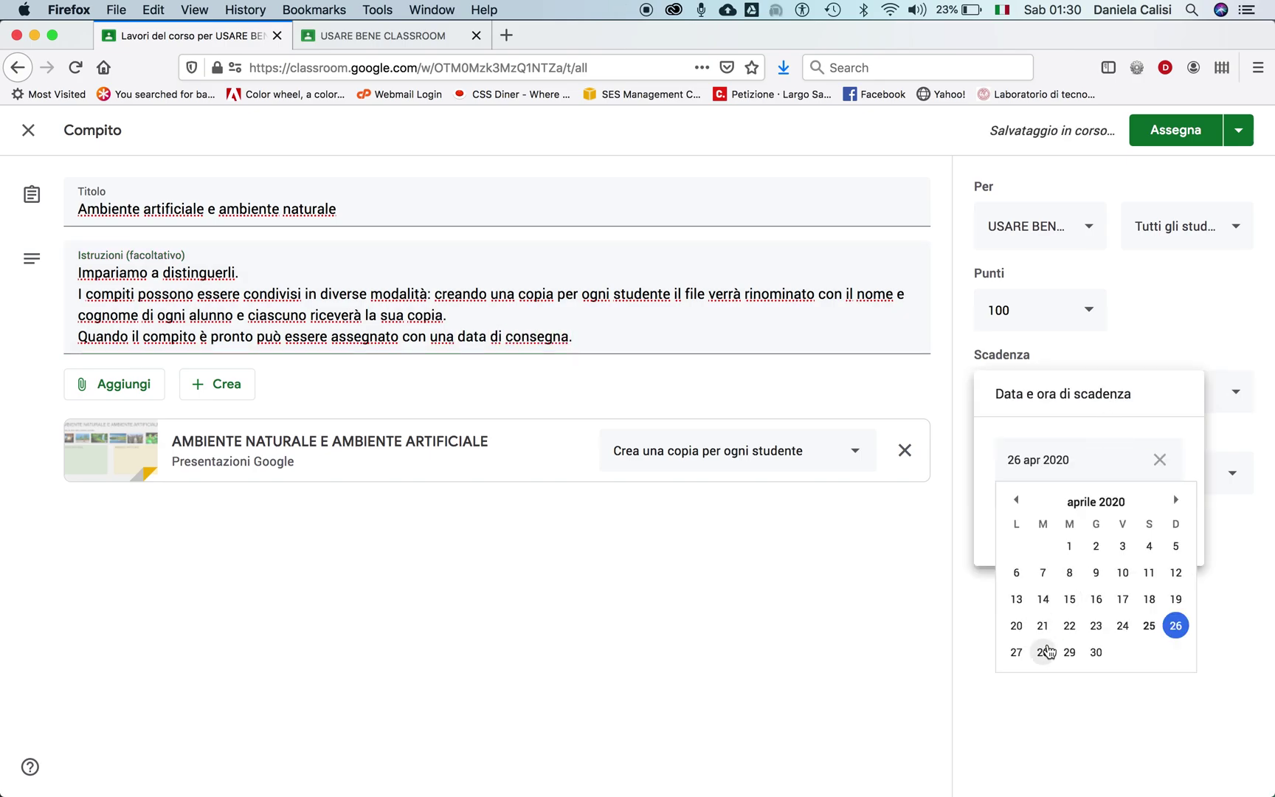
click(1047, 650)
click(1058, 520)
text(12:30)
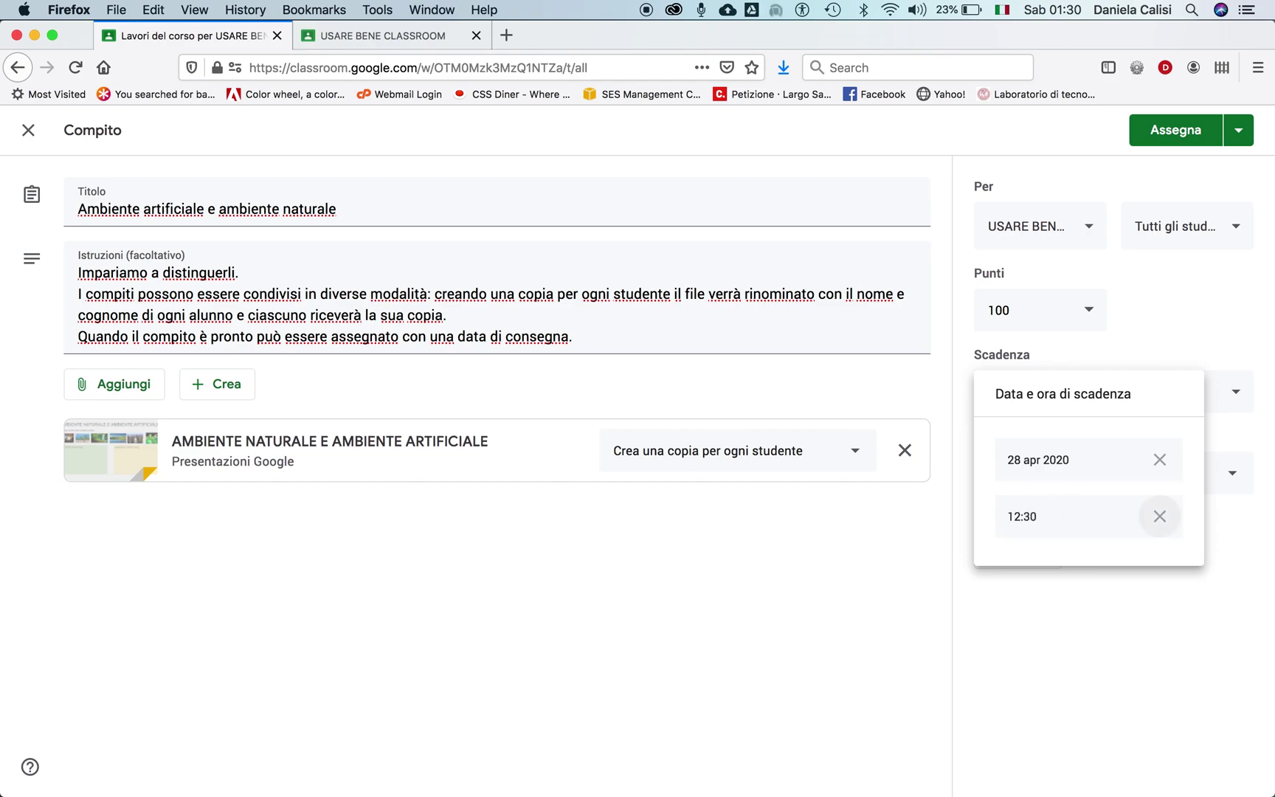
click(1158, 617)
File the assignment under the topic "Creare compiti per la correzione on line" and assign it.
click(1099, 480)
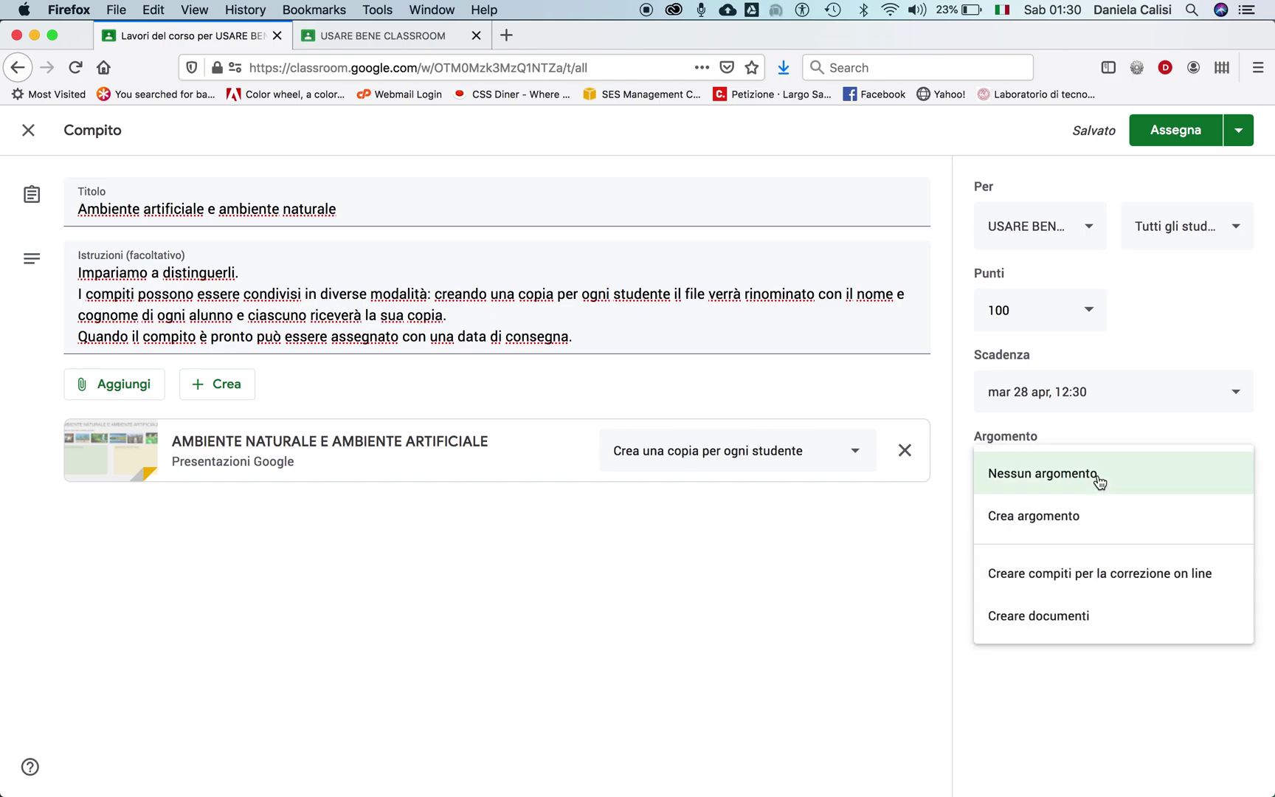
click(1005, 571)
click(1170, 133)
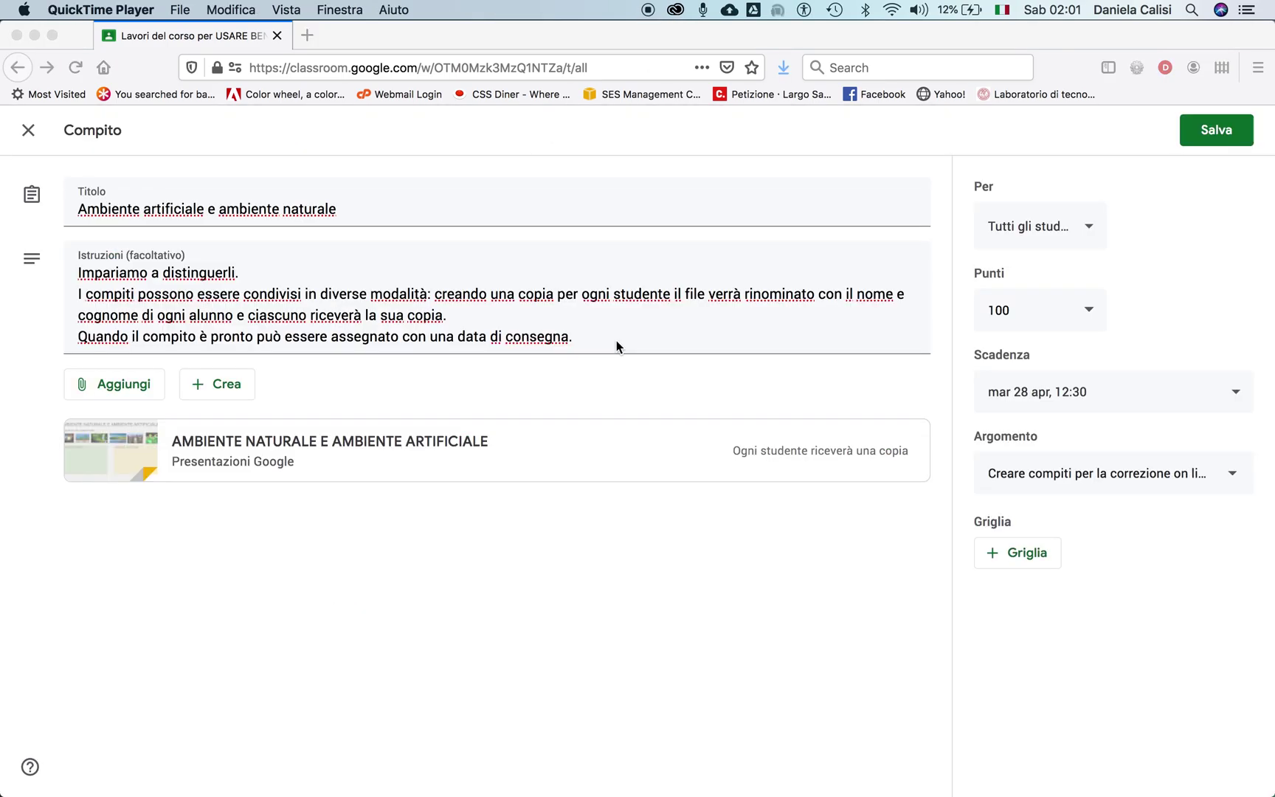
Retitle the assignment "COMPITO: Ambiente artificiale e ambiente naturale - una copia per ogni studente." and save it.
click(338, 209)
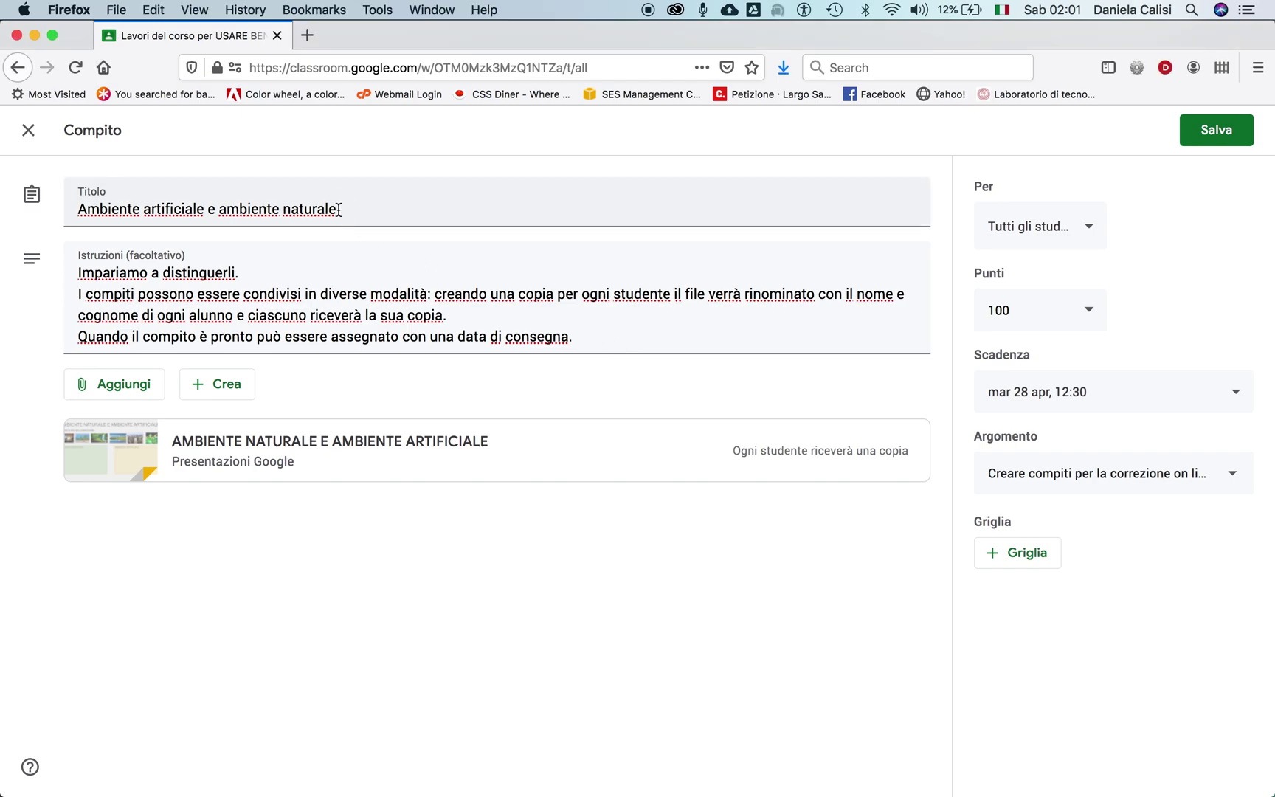
click(359, 210)
click(76, 209)
text(COMPITO)
text(una copia per ogni studente.)
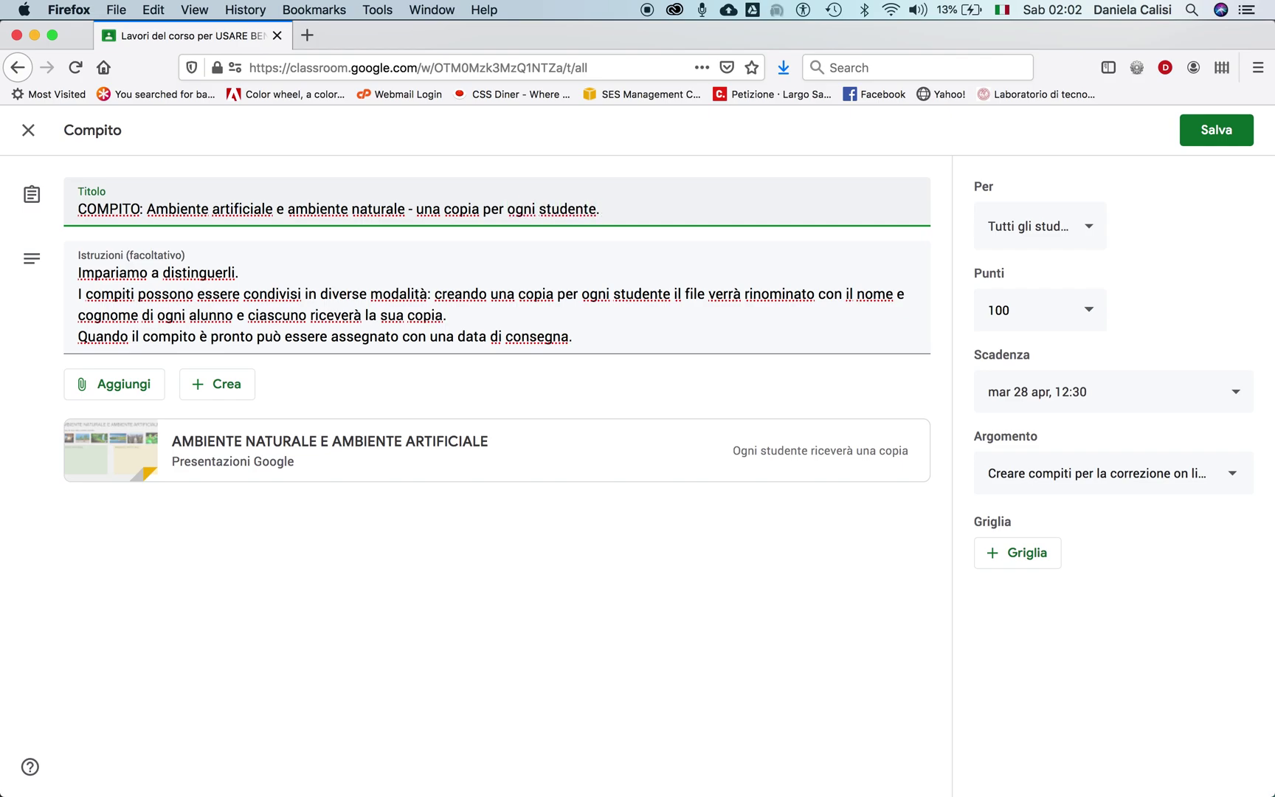
click(1216, 130)
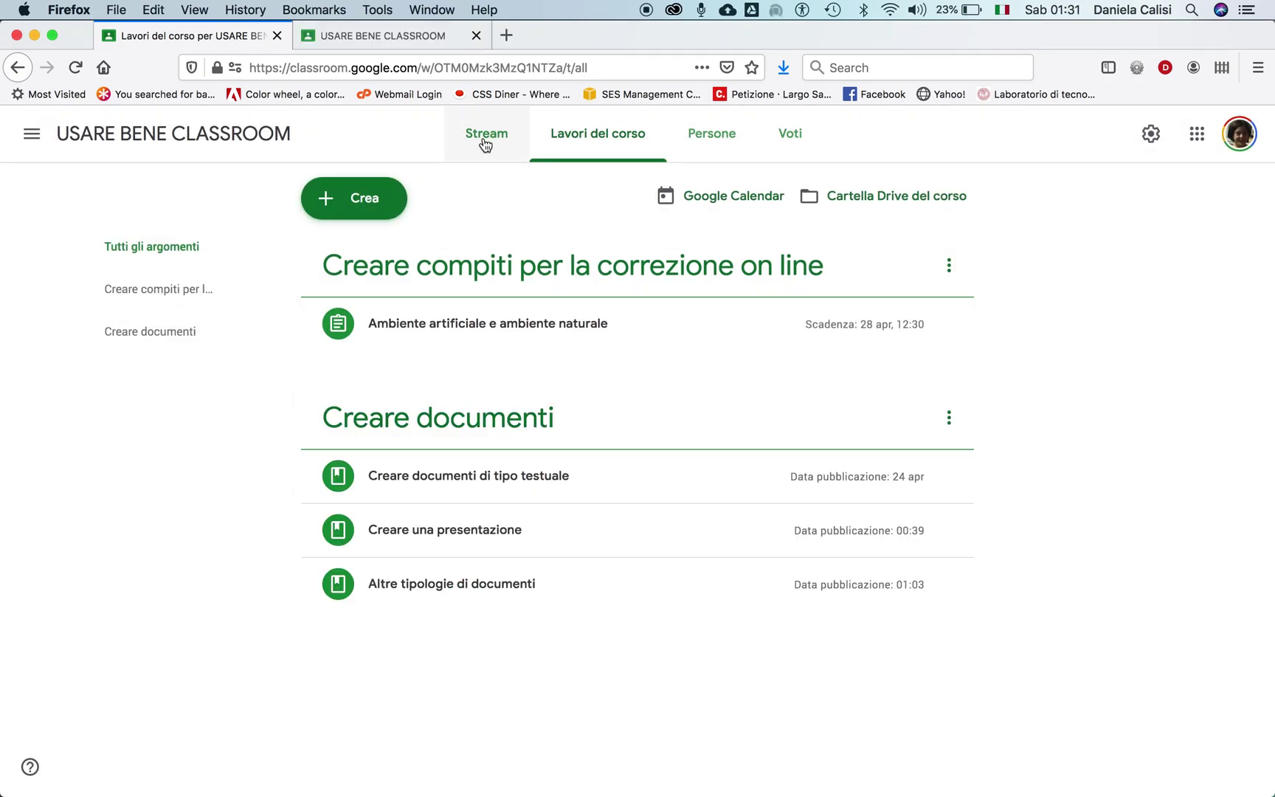
Start a course stream announcement with "Vediamo ora cosa vede lo studente quando un compito gli viene assegnato e come".
click(485, 140)
click(561, 452)
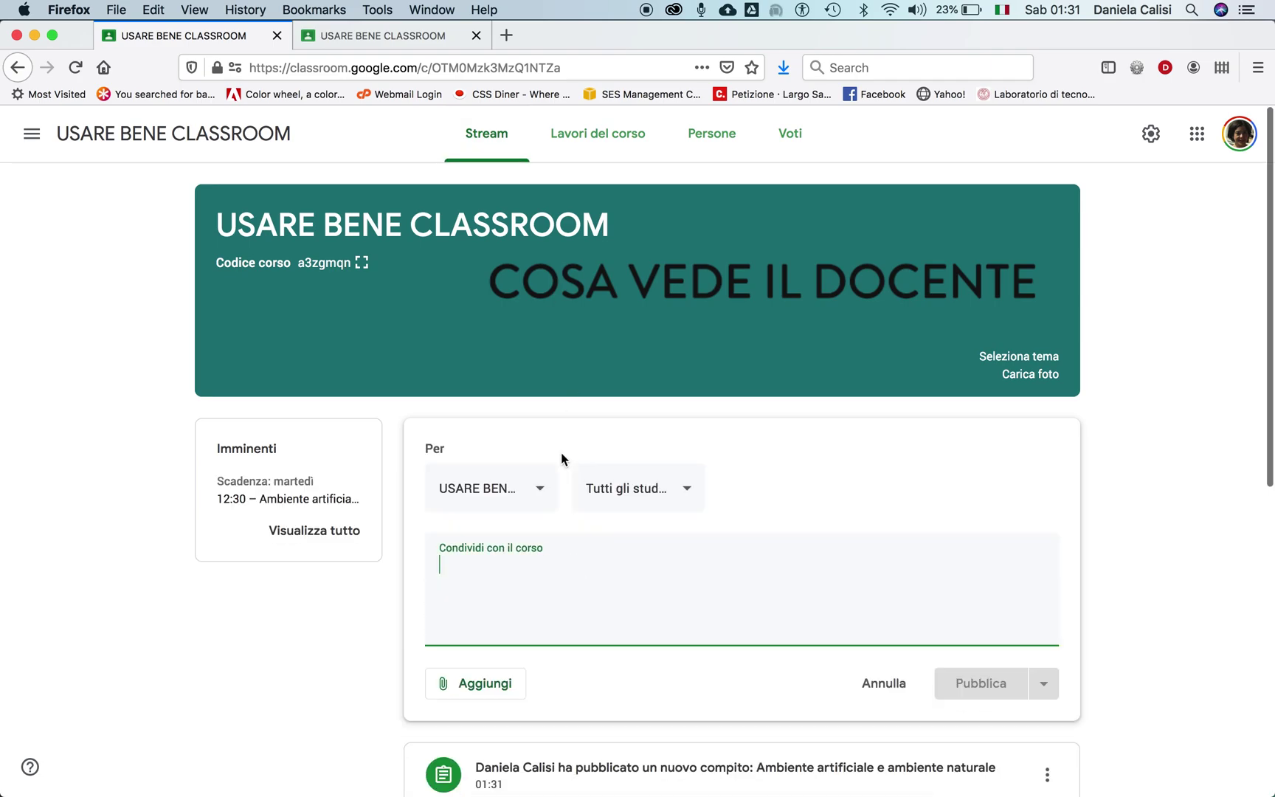
text(Vediamo ora cos)
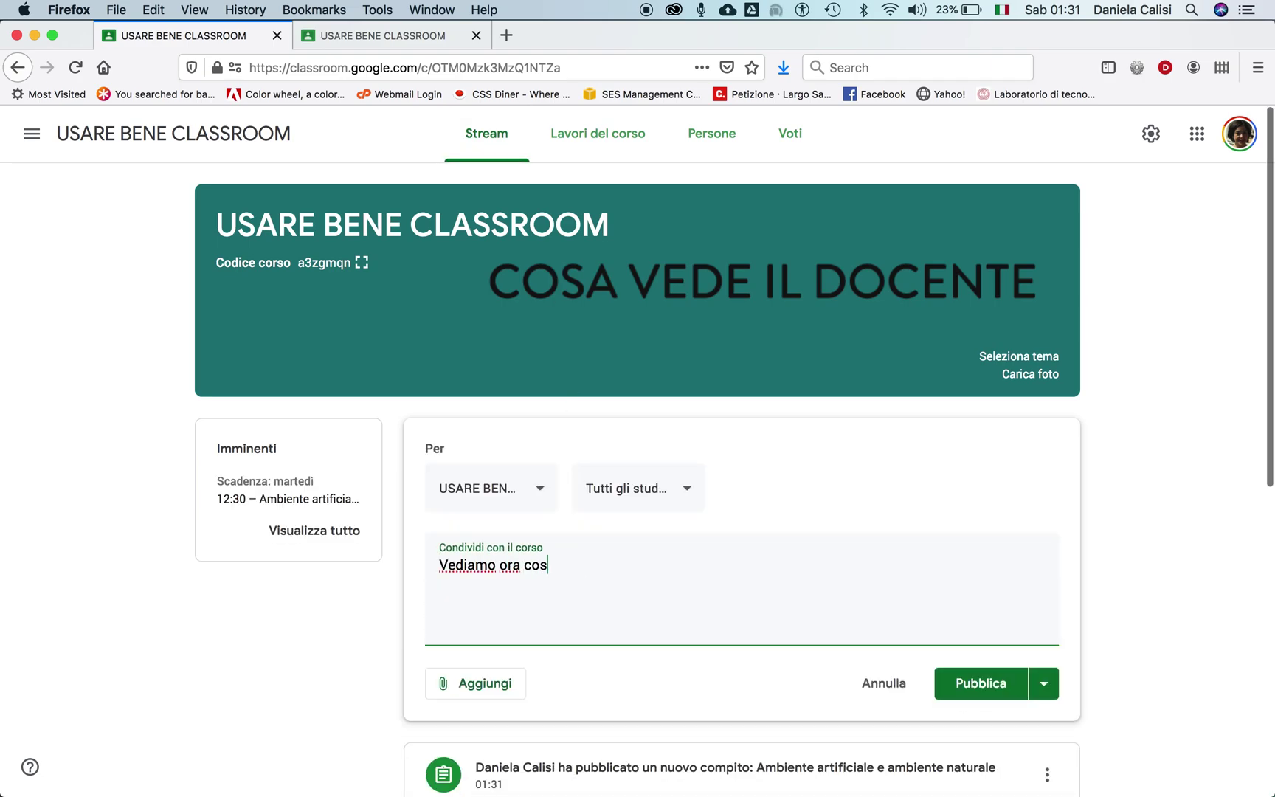
text(a vede lo studente quando un com)
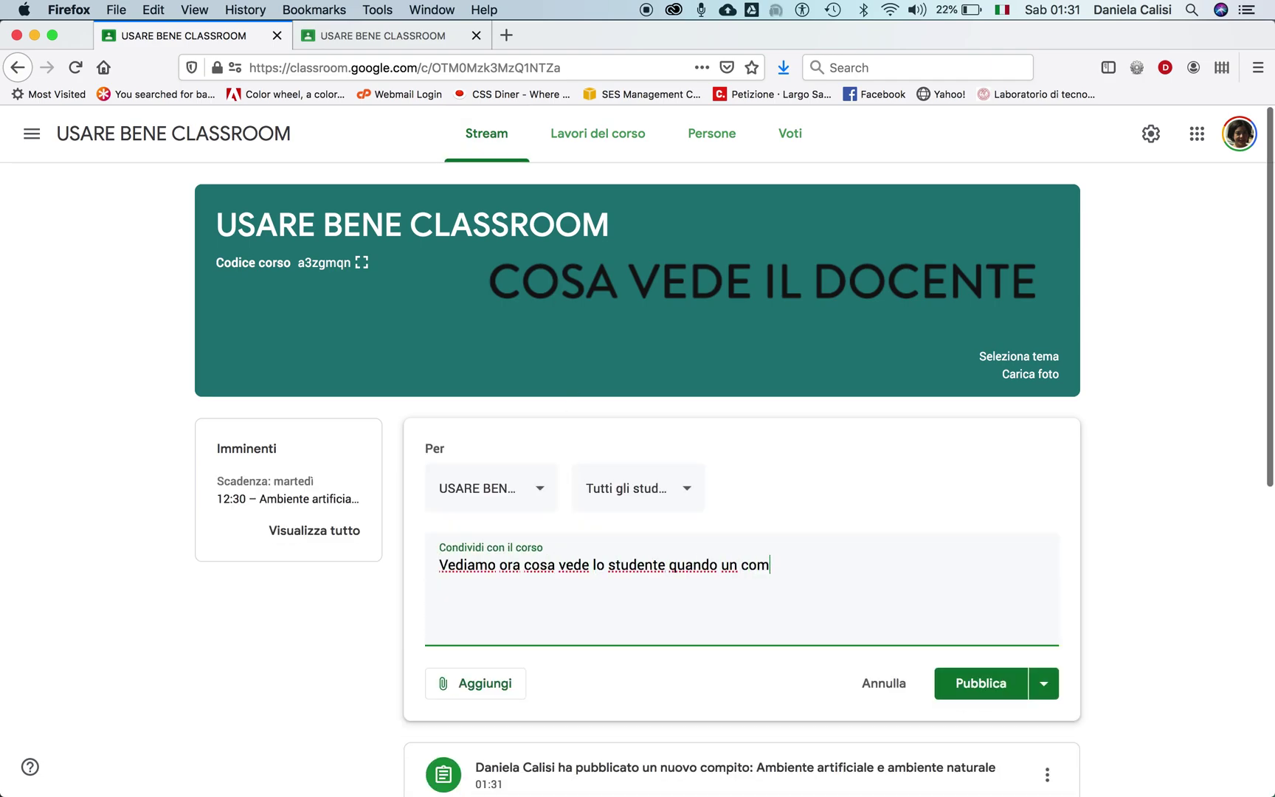
text(pito gli viene assegnato e come)
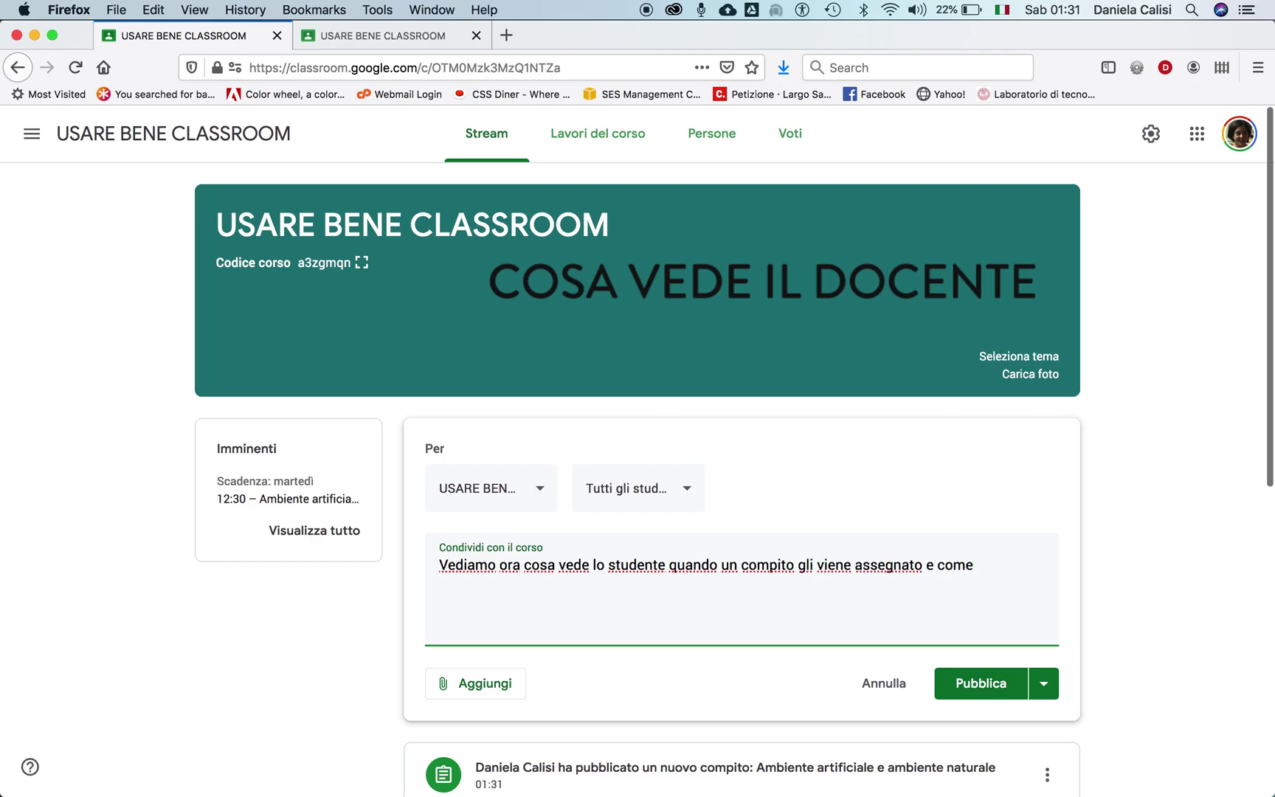
Complete the announcement with "funziona la sua consegna e la correzione del compito stesso da parte dell'insegnante" and publish it.
text( funziona la sua con)
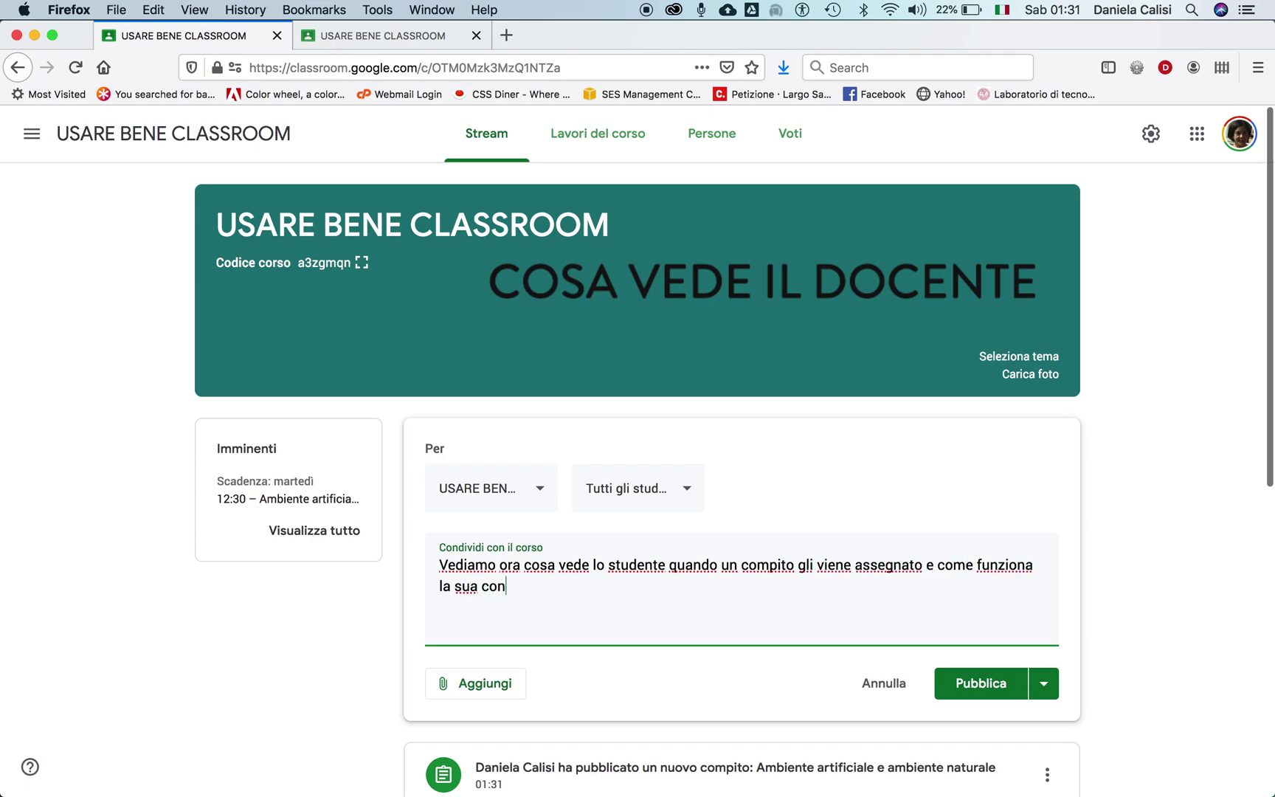
text(segna e la correzione del compit)
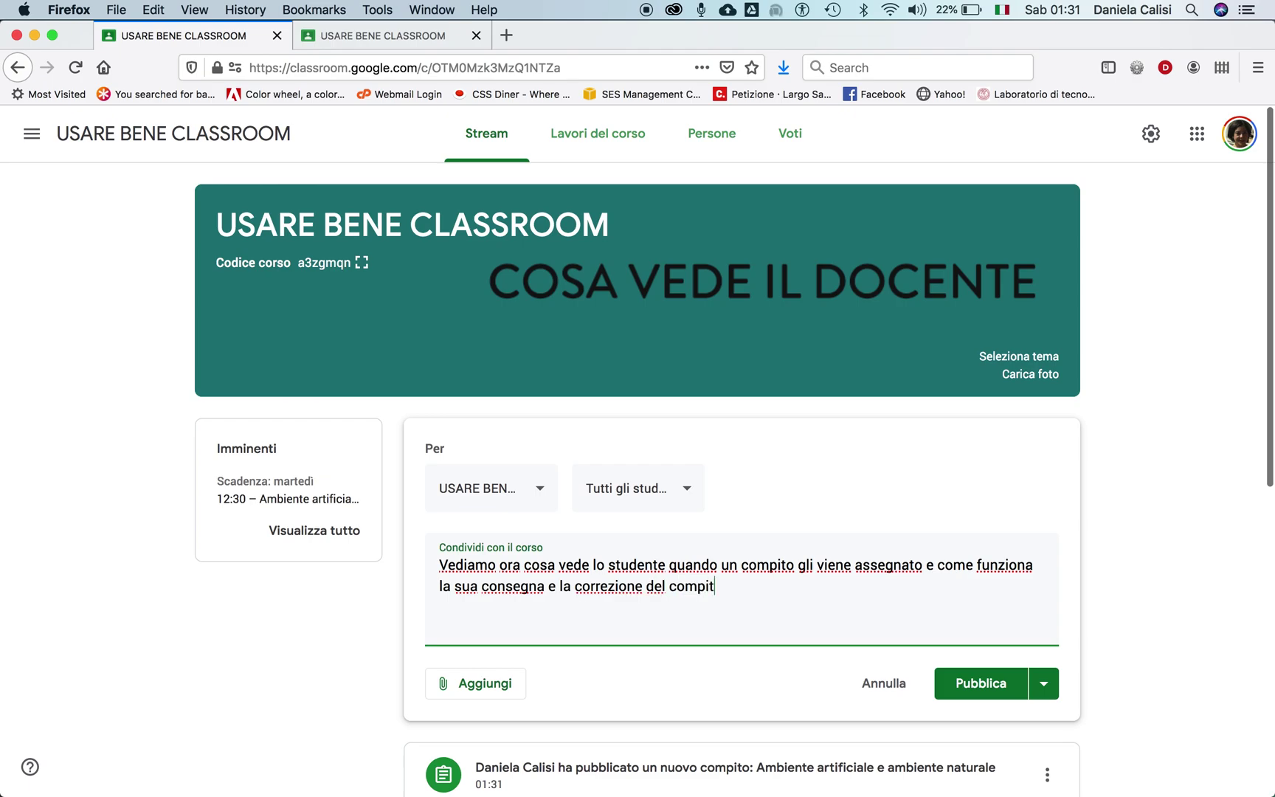
text(o stesso da parte ell'insegnante)
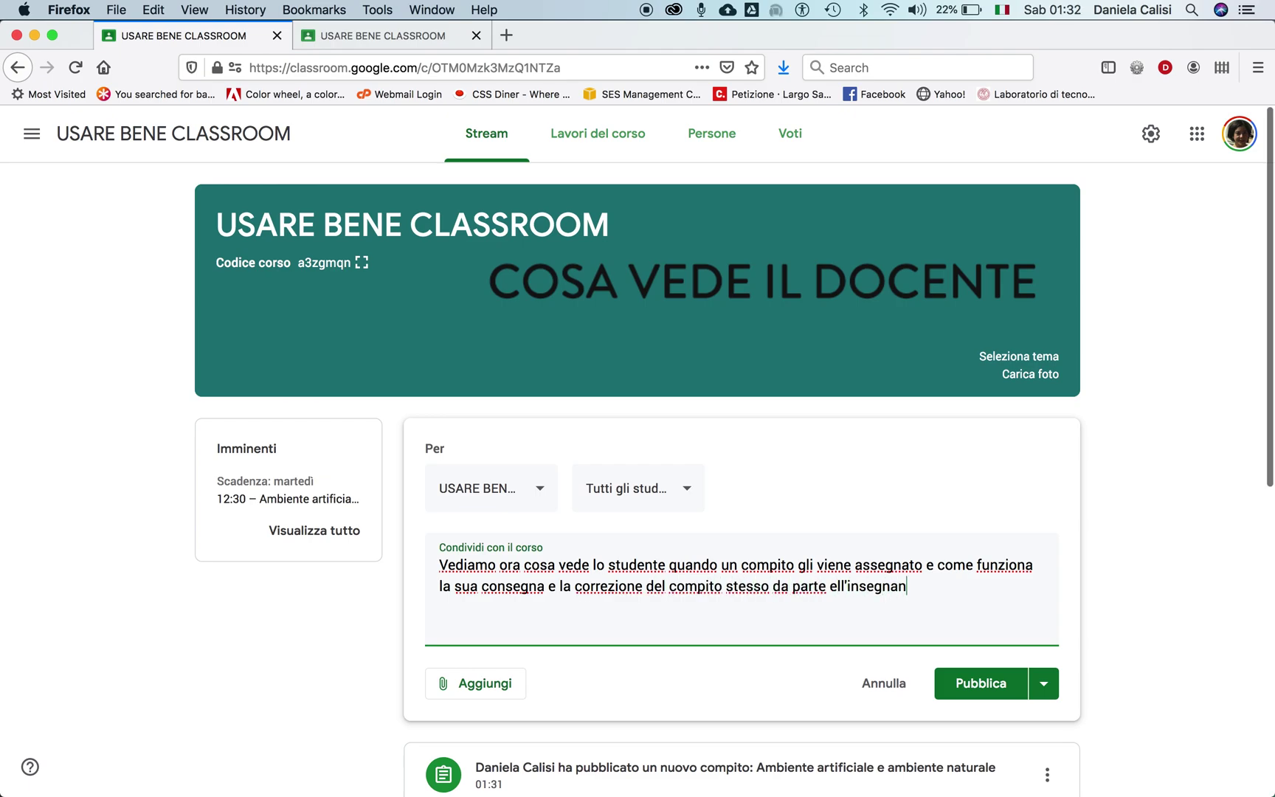
click(830, 587)
text(d)
click(982, 683)
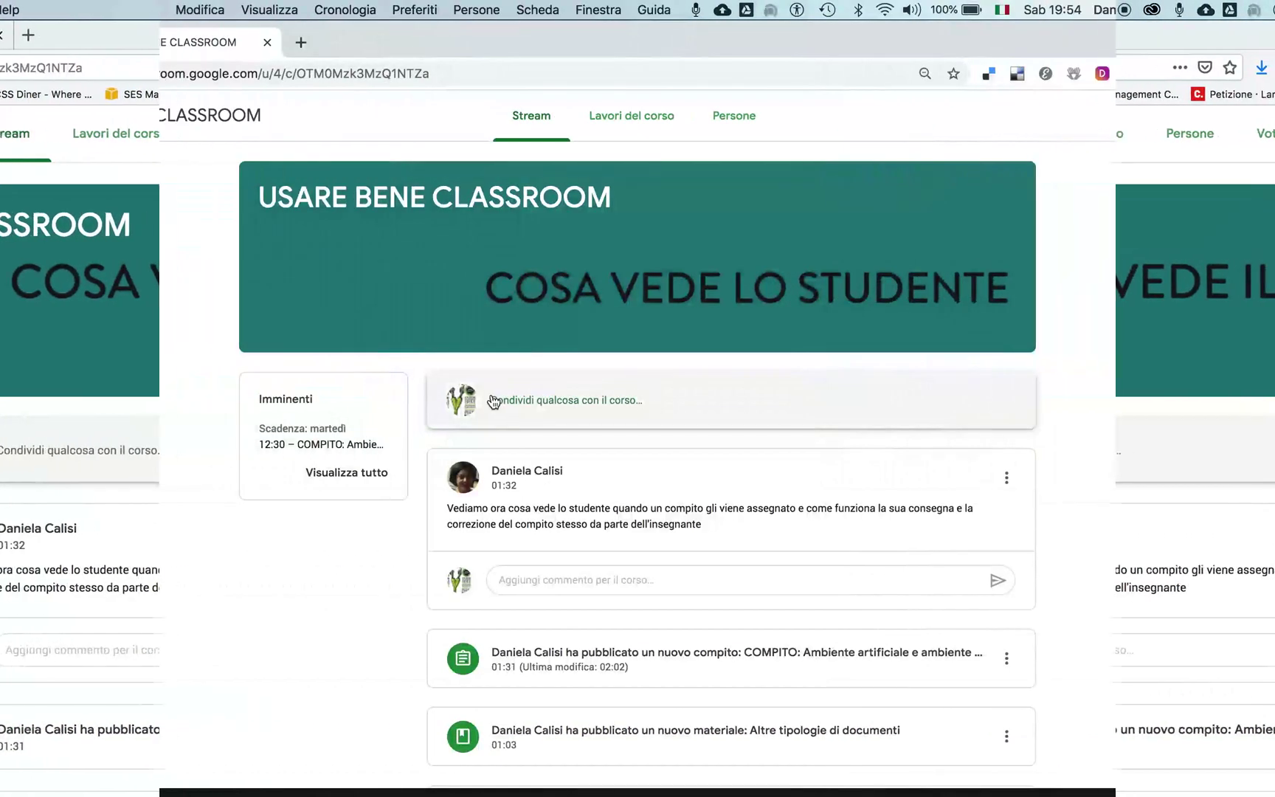
In the student's Chrome window, publish the stream post "Quando lo studente entra nella piattaforma trova il compito assegnatogli nella casella Imminenti.".
click(494, 399)
text(Quando lo stude)
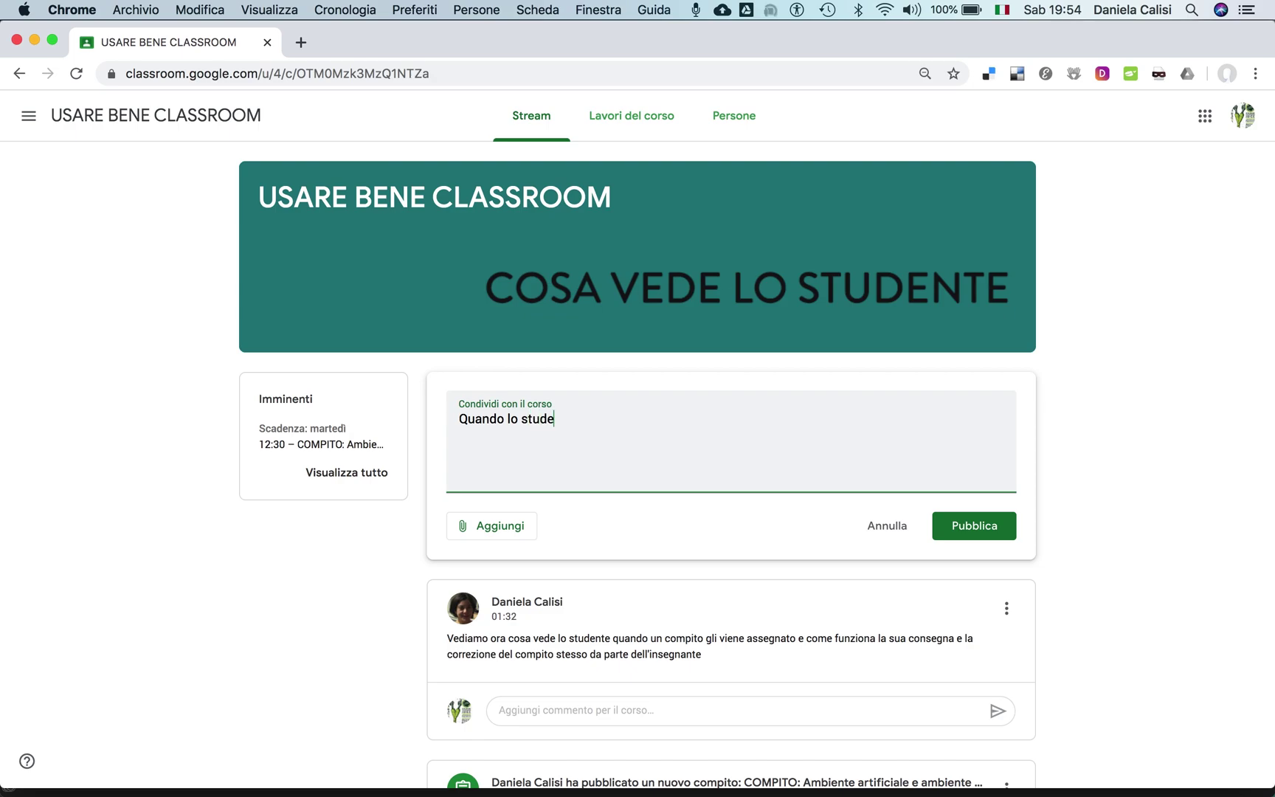
text(nte entra nella piattaforma trova il compito as)
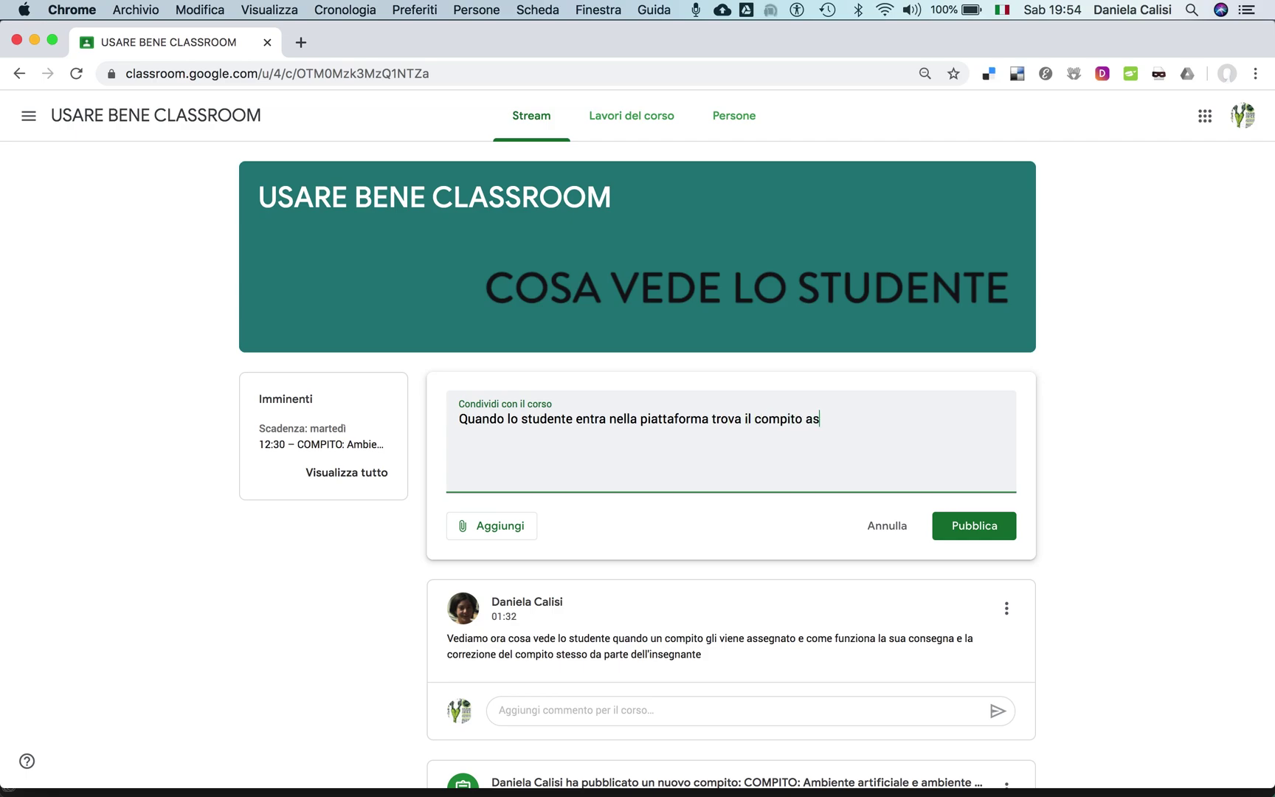
text(segnatogli nella casel)
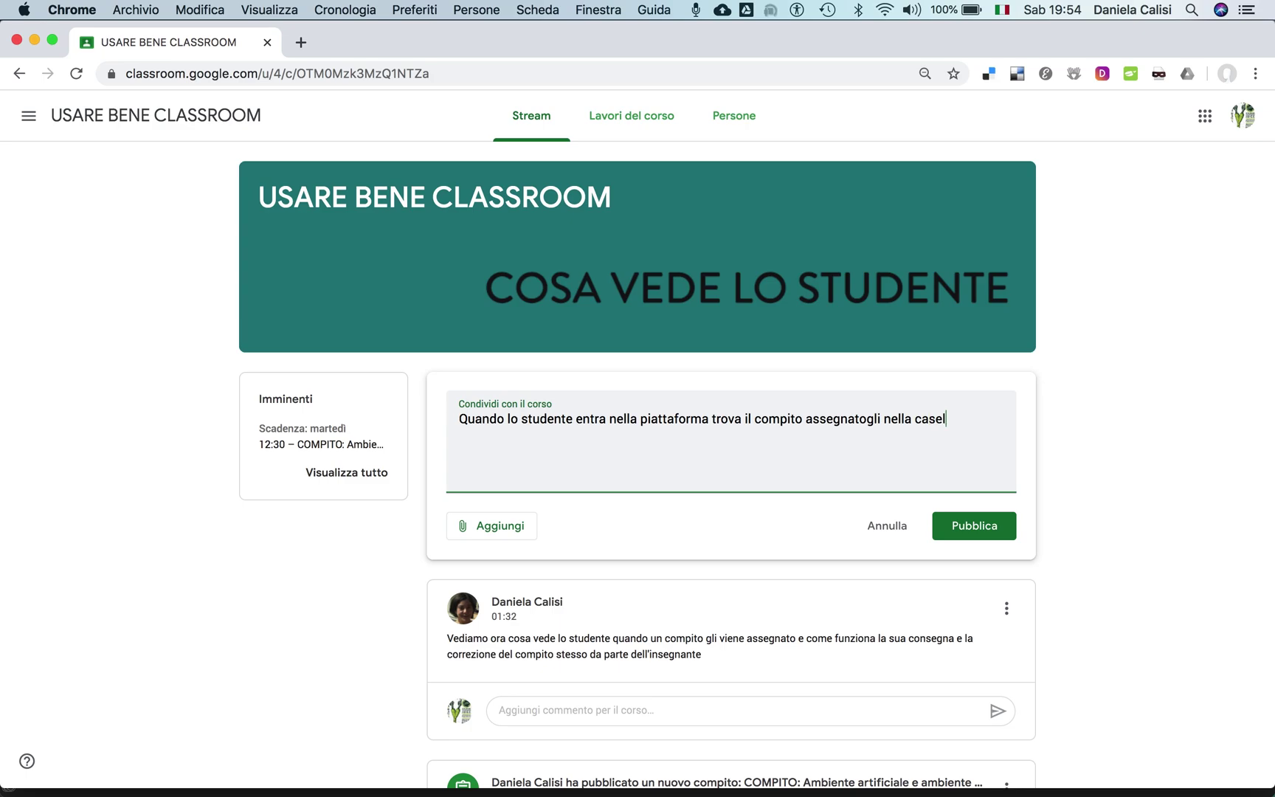
text(la Imminenti.)
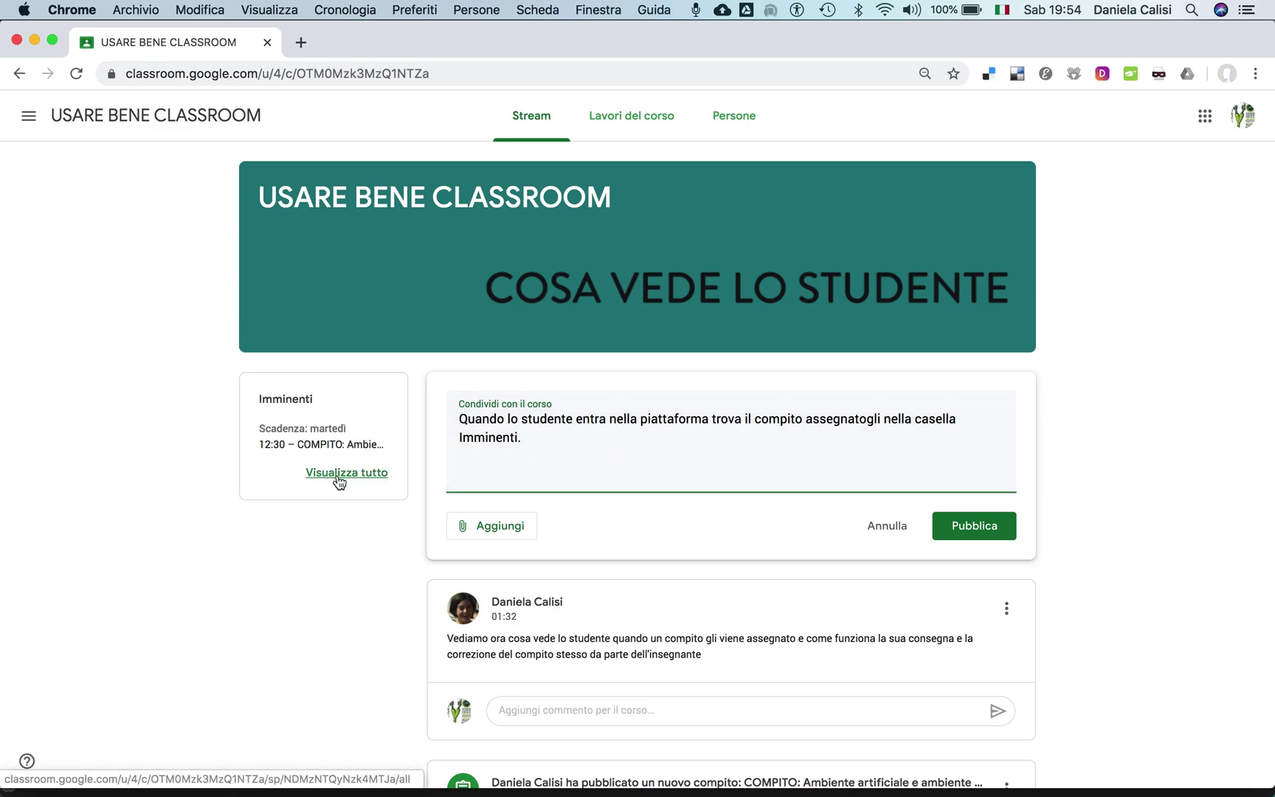
click(960, 528)
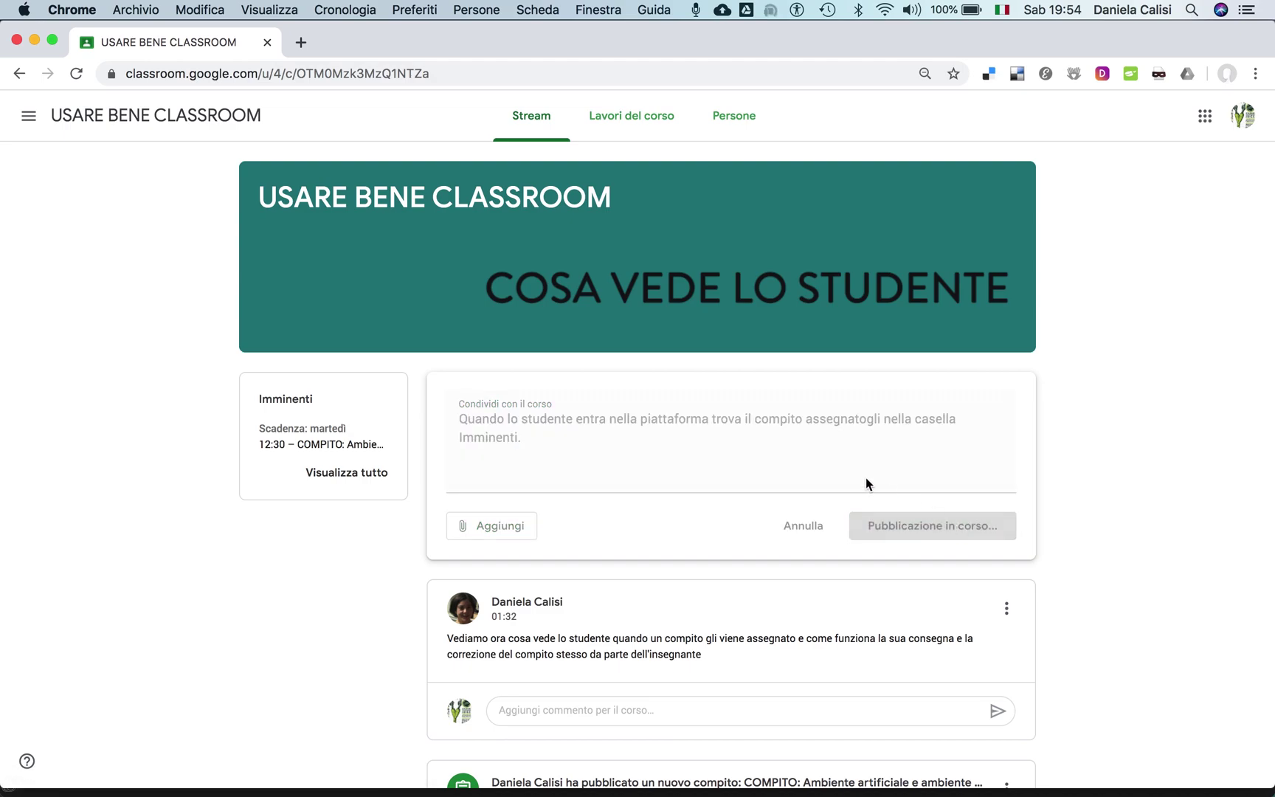
View all of the student's upcoming work and open the details of the assigned COMPITO.
click(330, 472)
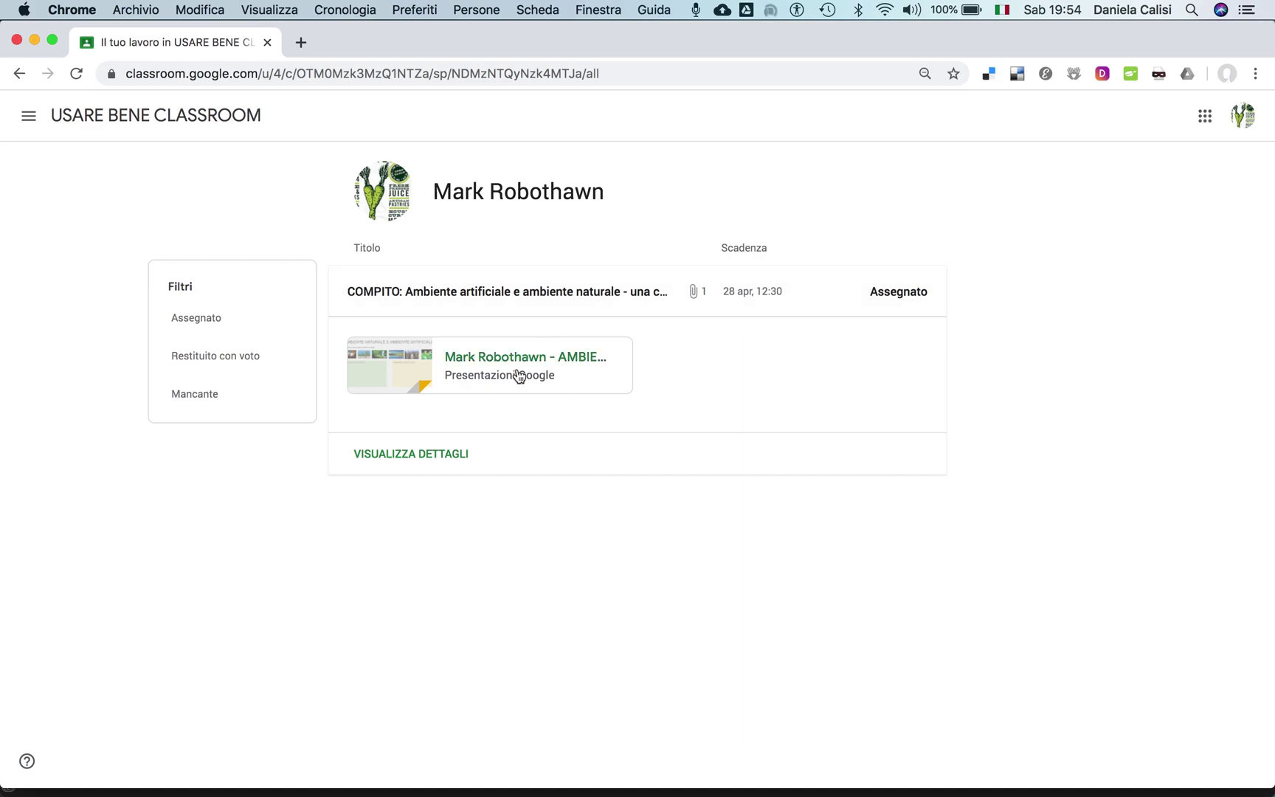
click(426, 454)
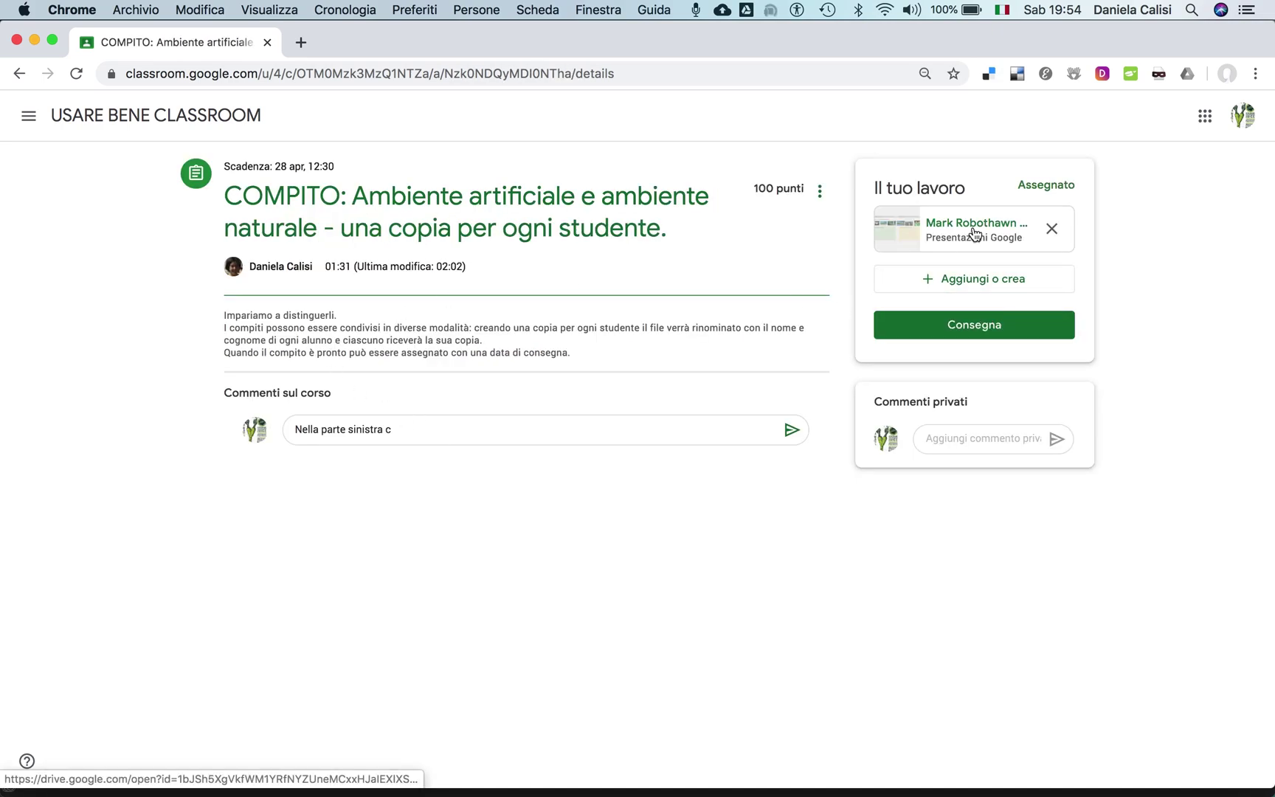
Post the class comment "Nella parte destra della pagina compare il suo compito nominato con il suo nome e cognome. Aprendolo ha la possibilità di modificarlo.".
click(459, 427)
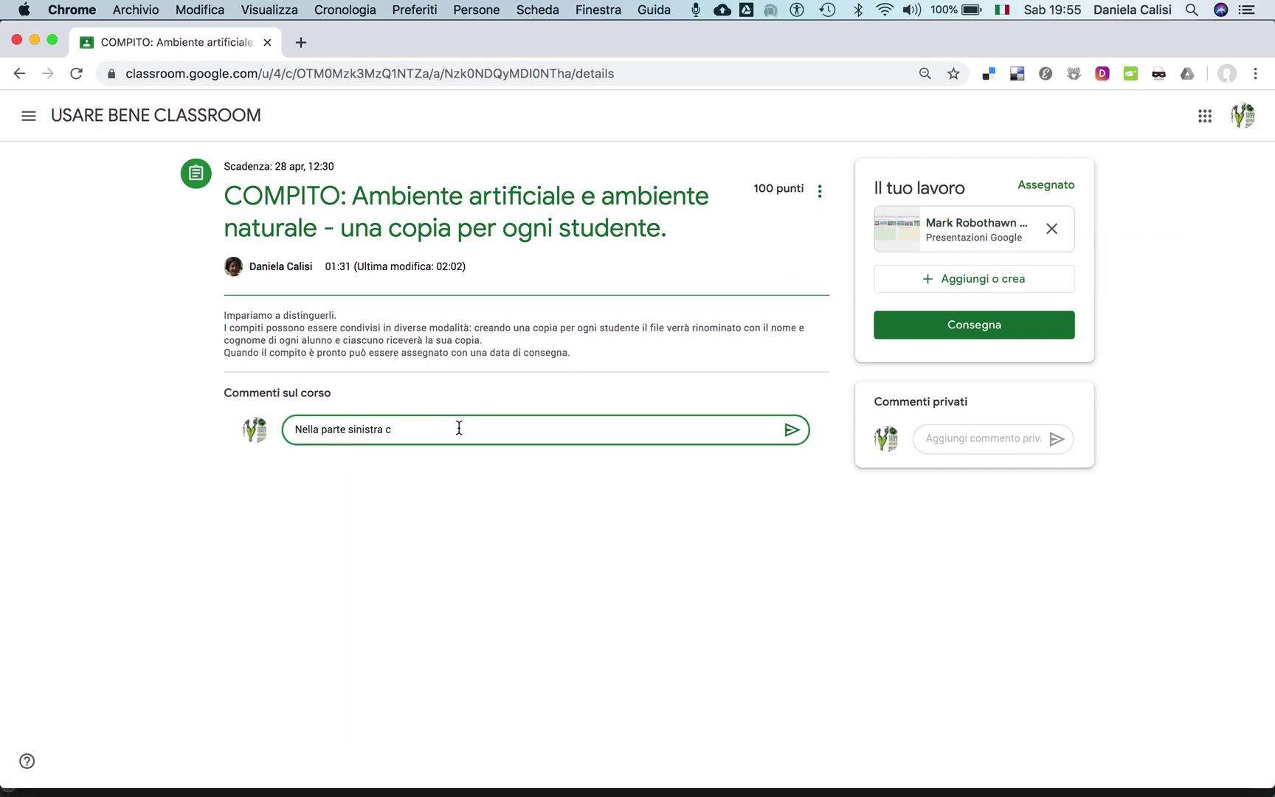
key(super+a)
text(Nell)
key(super+a)
key(BackSpace)
text(Nell)
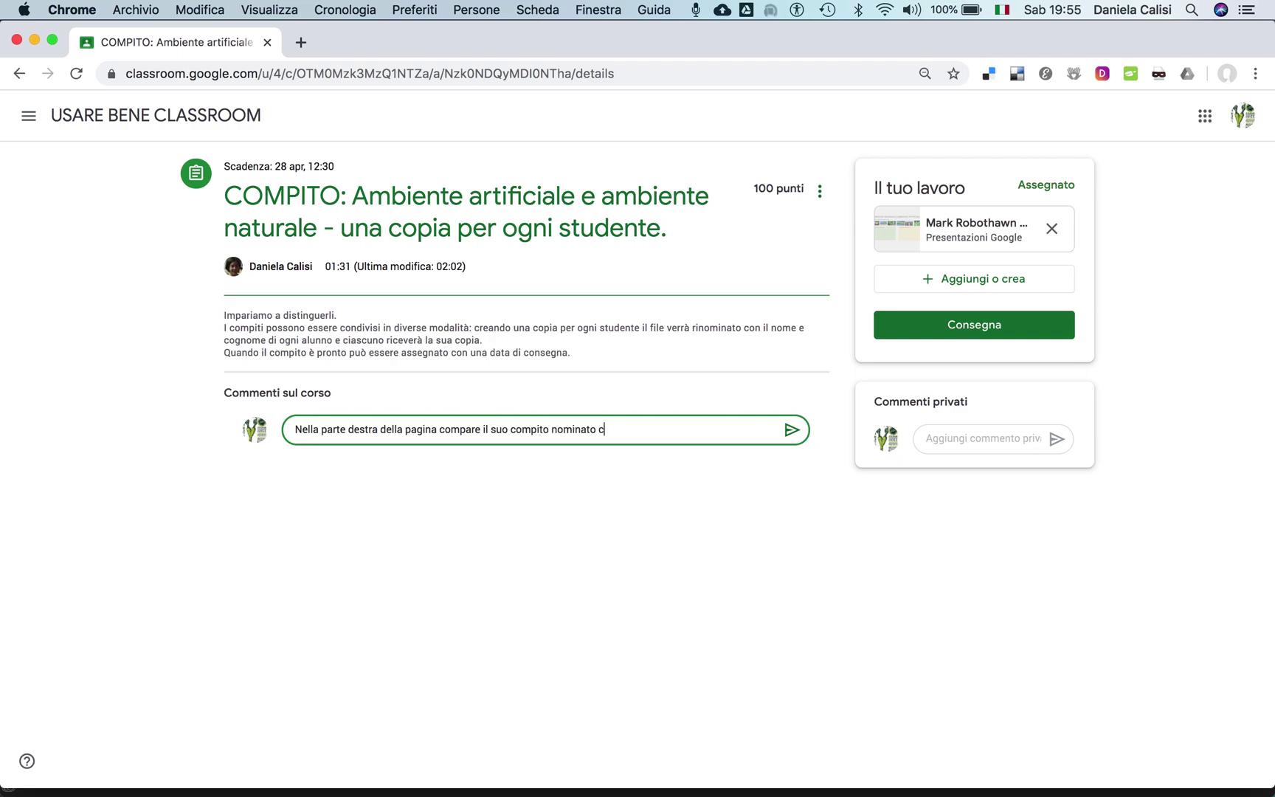
text(nome e cognome. Aprendolo ha la possibilità di modificarlo.)
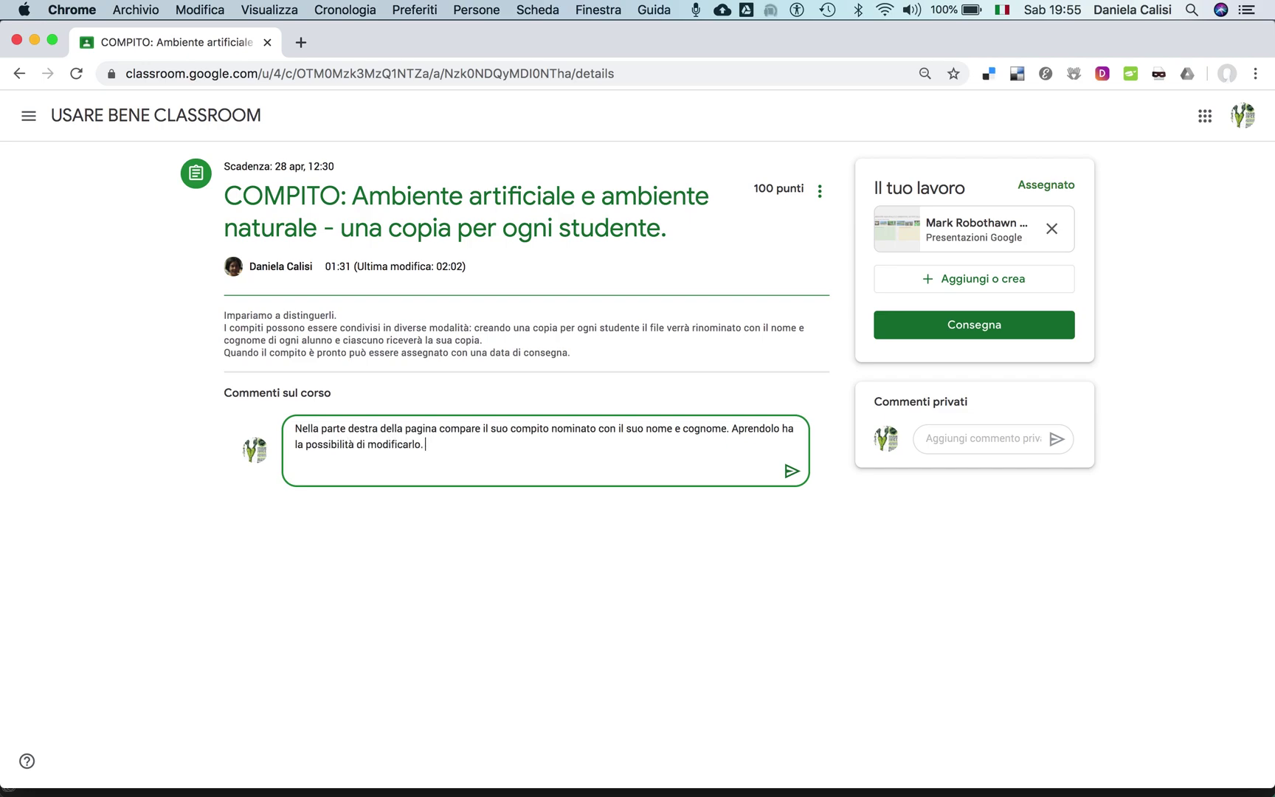
key(Return)
click(791, 487)
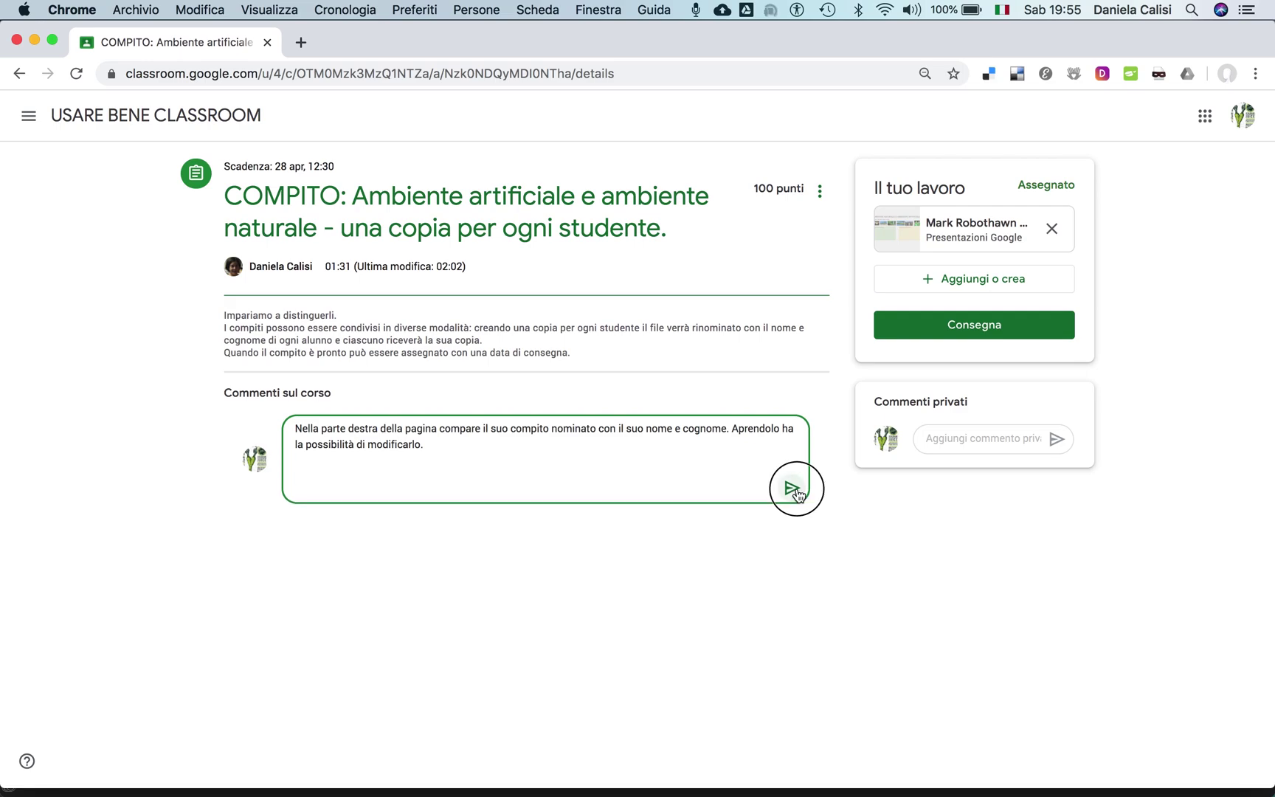
Open the student's Slides copy and post the comment "E' possibile inserire dei commenti che accompagneranno il compito durante la correzione.".
click(965, 223)
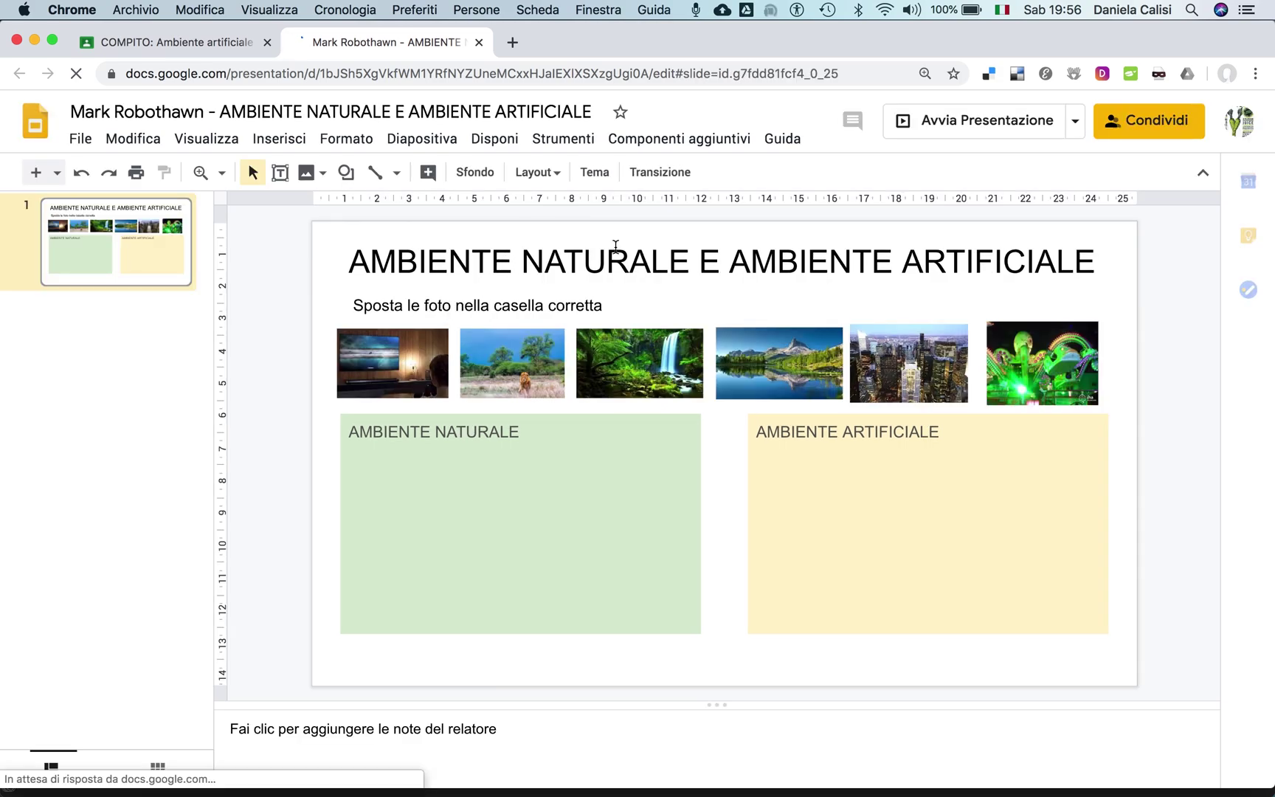
click(853, 122)
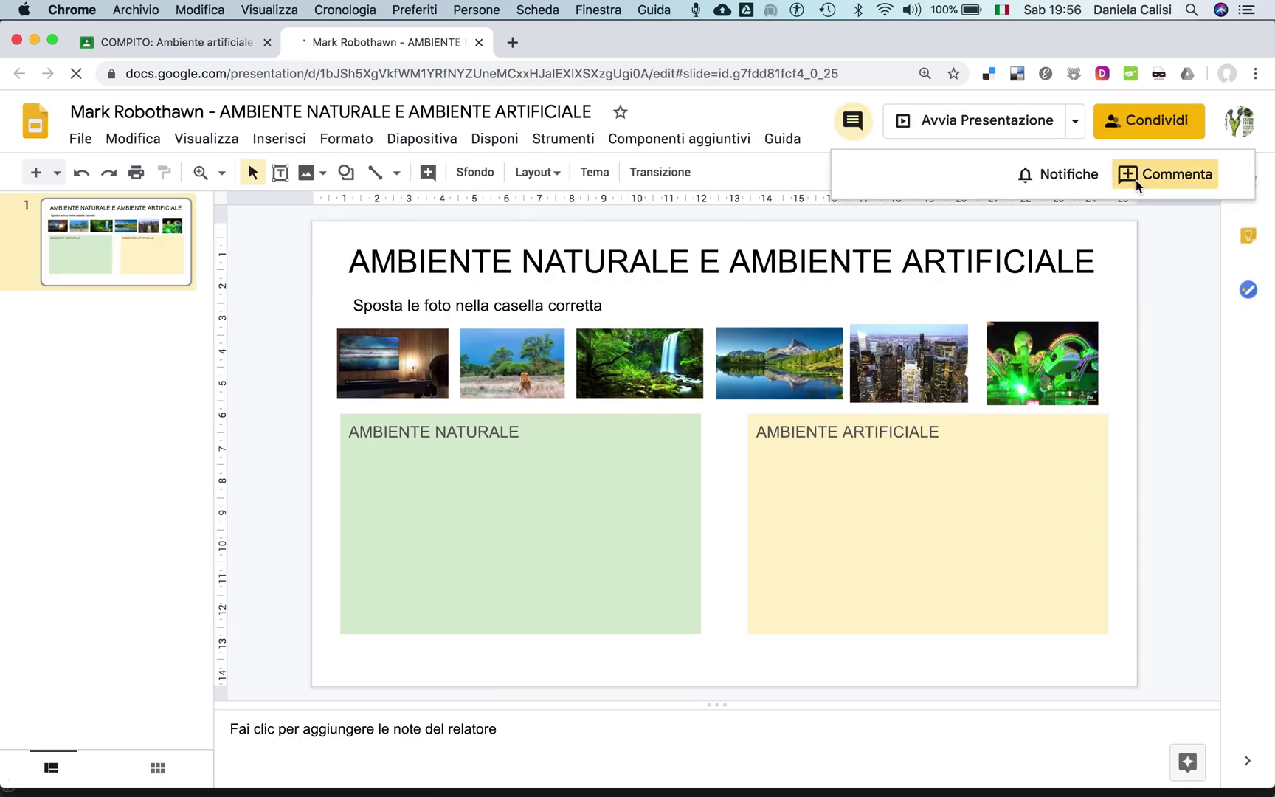
click(1130, 175)
text(E' possibile inserire dei commenti che)
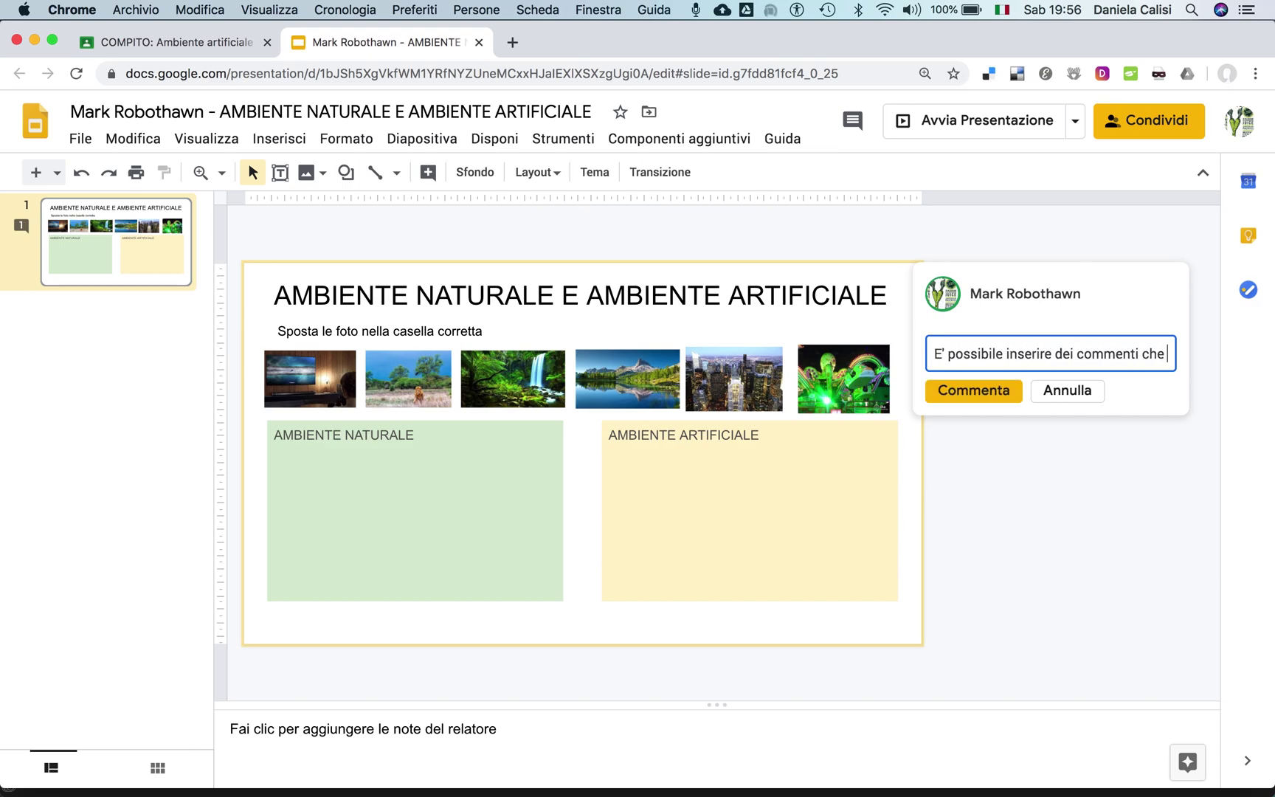
text( accompagneranno il compito durante la correzione.)
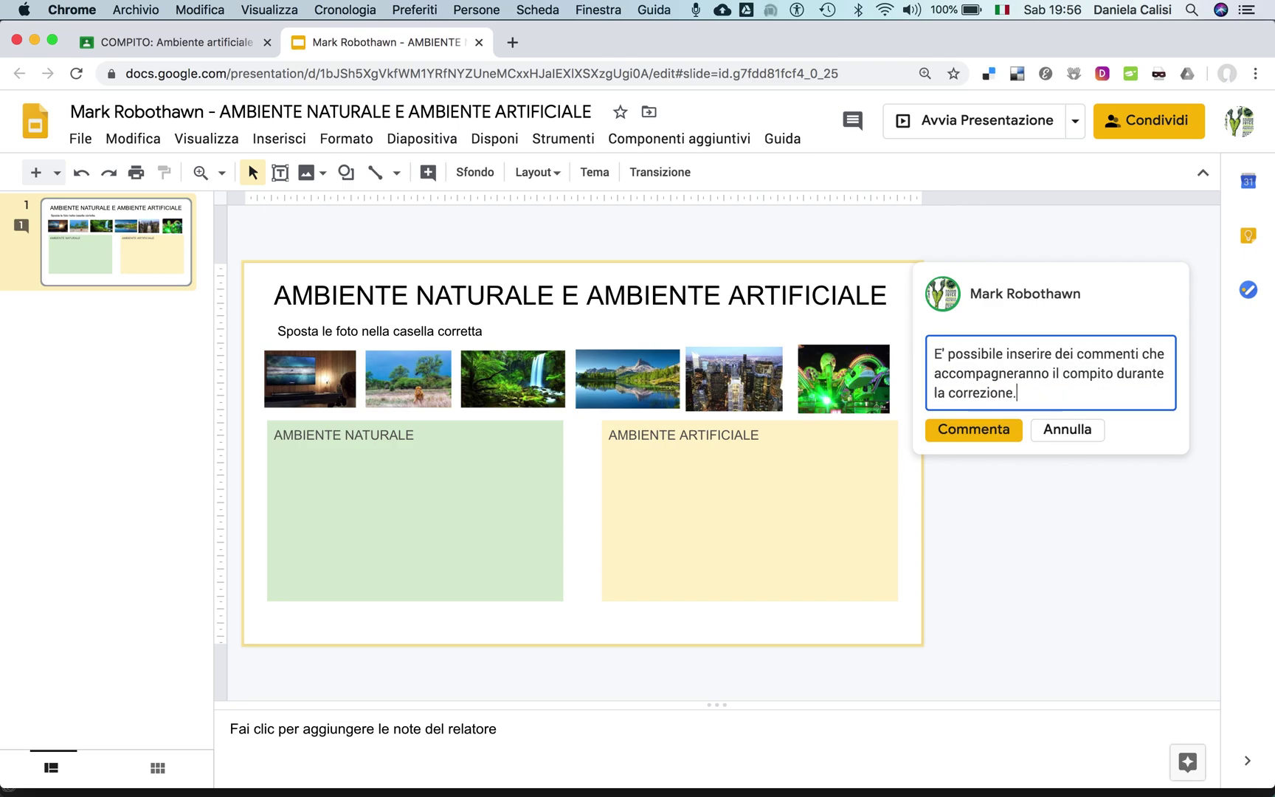
click(1004, 429)
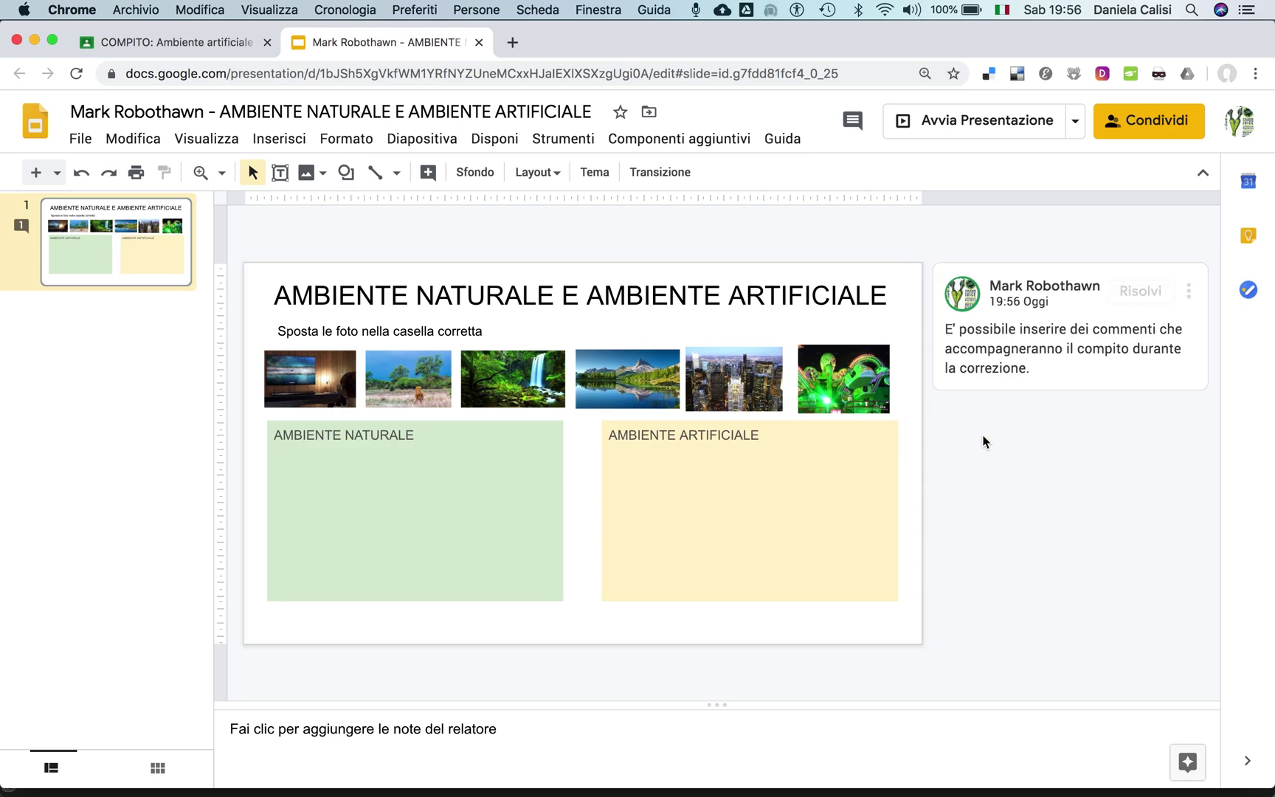
Sort the photos: savanna, waterfall and mountain lake into AMBIENTE NATURALE; television room, city skyline and green-lit sculpture into AMBIENTE ARTIFICIALE.
drag(326, 373, 671, 471)
drag(388, 375, 304, 472)
click(501, 384)
drag(501, 384, 418, 482)
drag(625, 380, 393, 555)
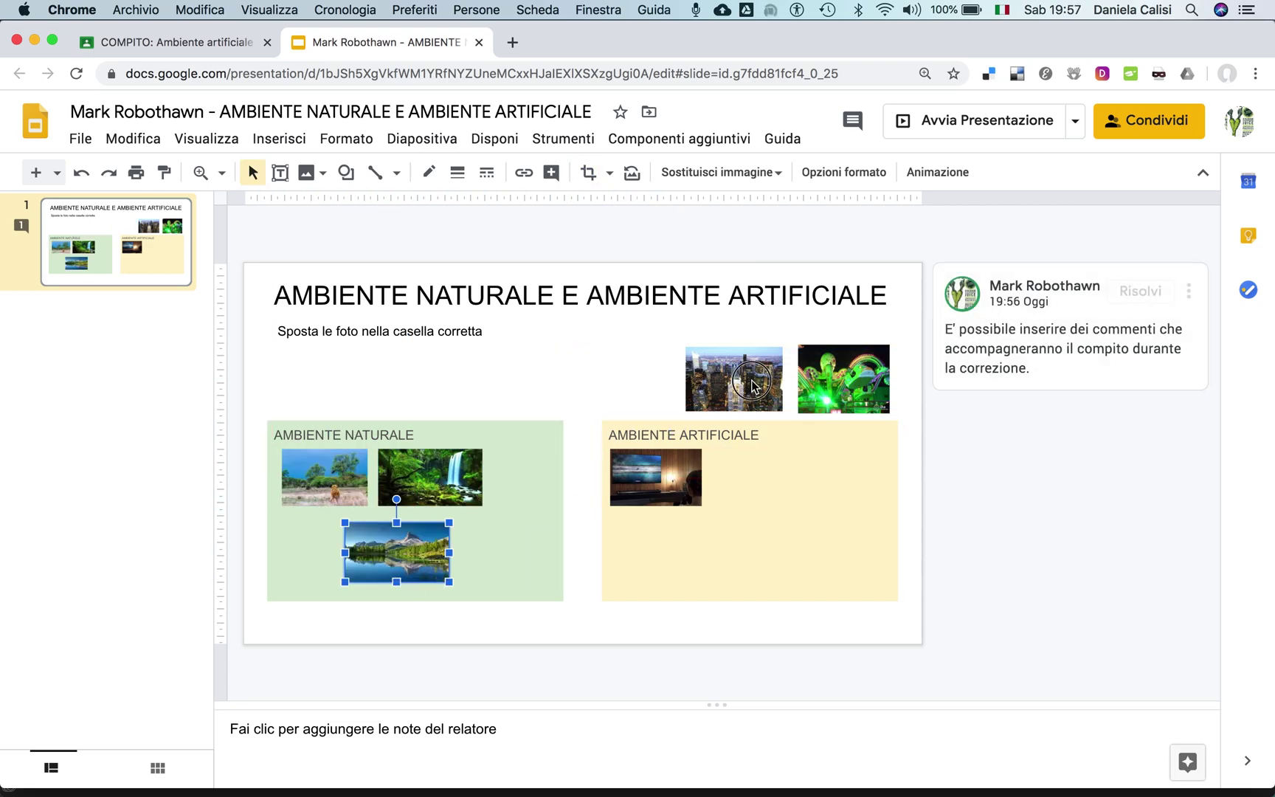
drag(738, 383, 769, 484)
drag(834, 378, 645, 551)
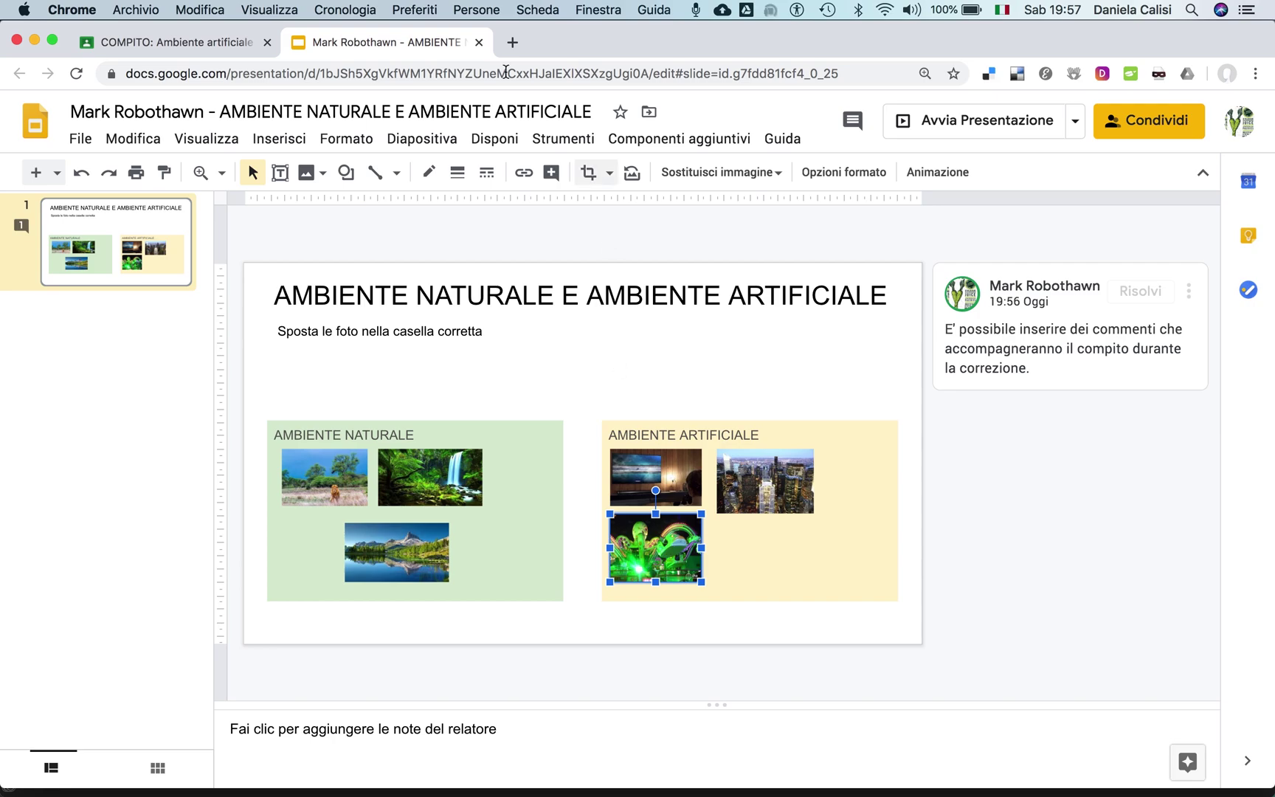
Post the comment "Quando il compito é finito basta chiudere la tab." on the green-lit photo and close the presentation.
click(852, 120)
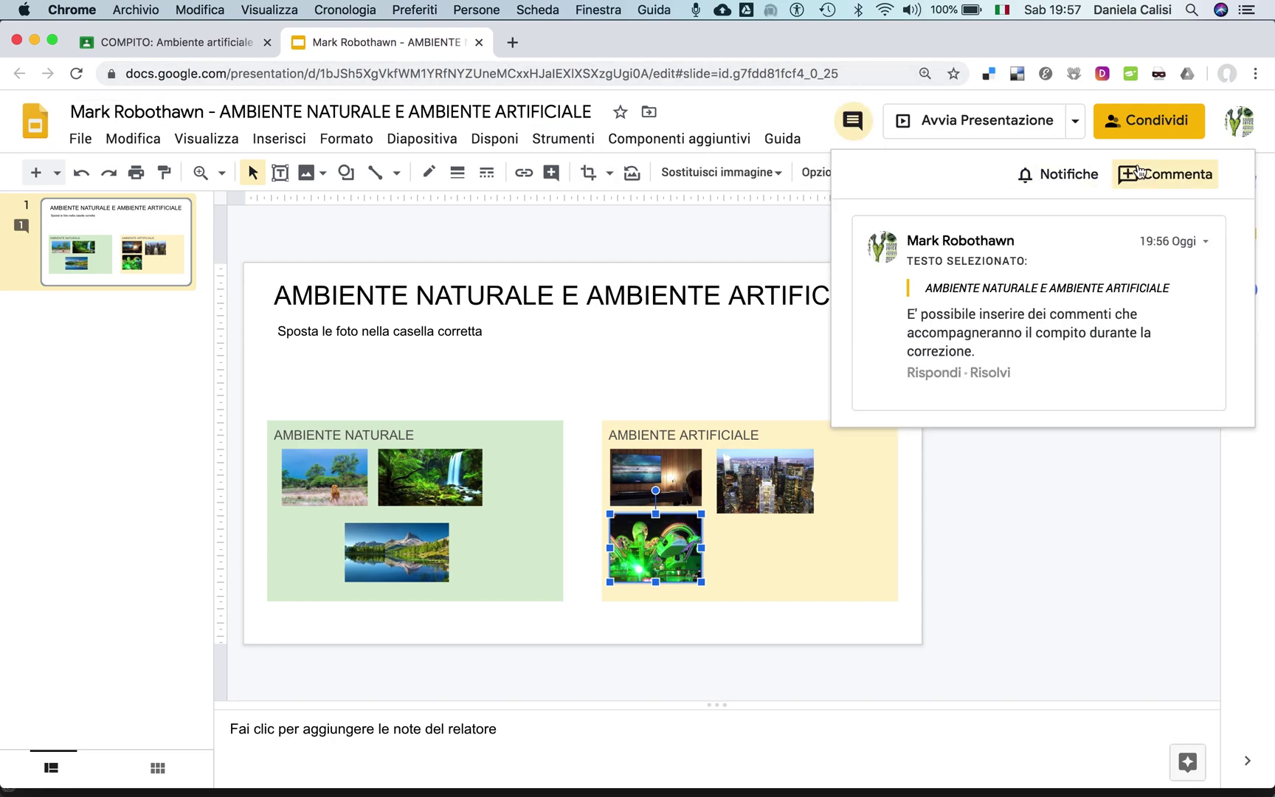
click(1154, 175)
text(Quando il co)
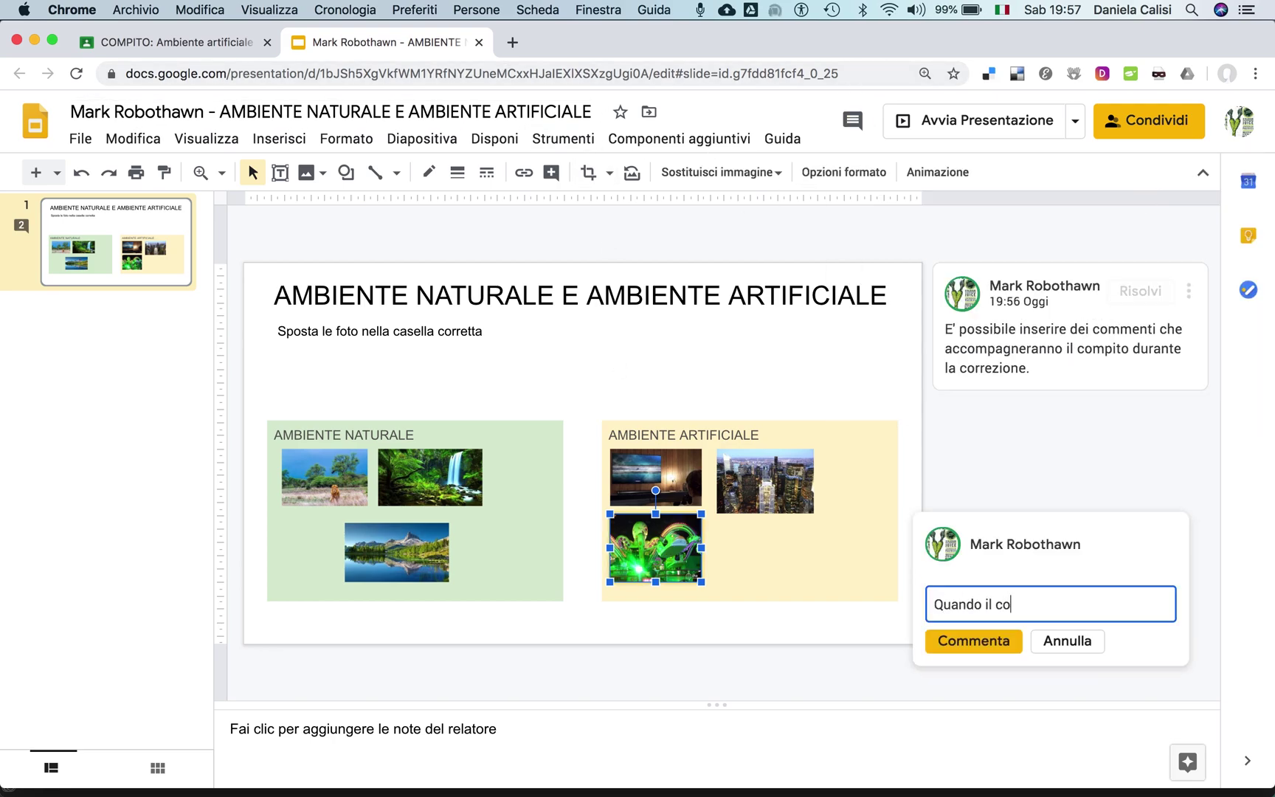
text(mpito é finito basta ch)
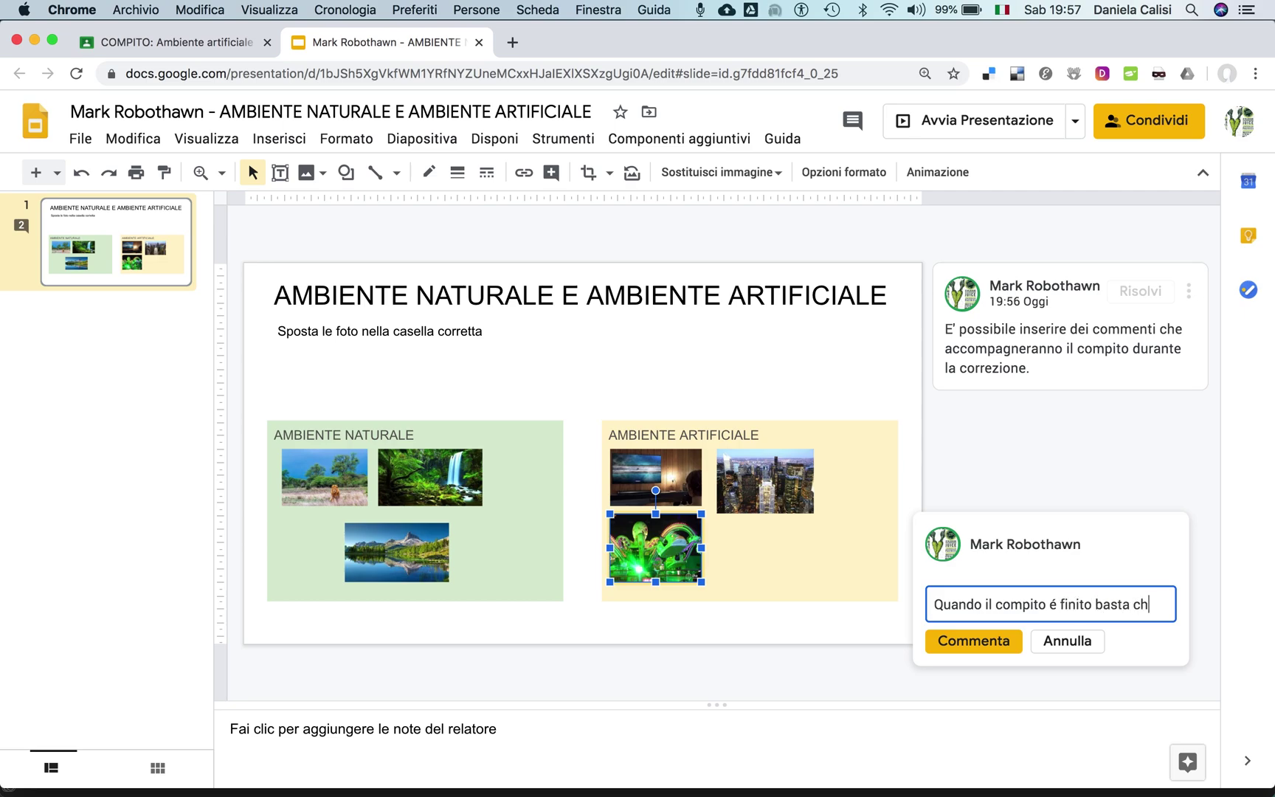
text(iudere )
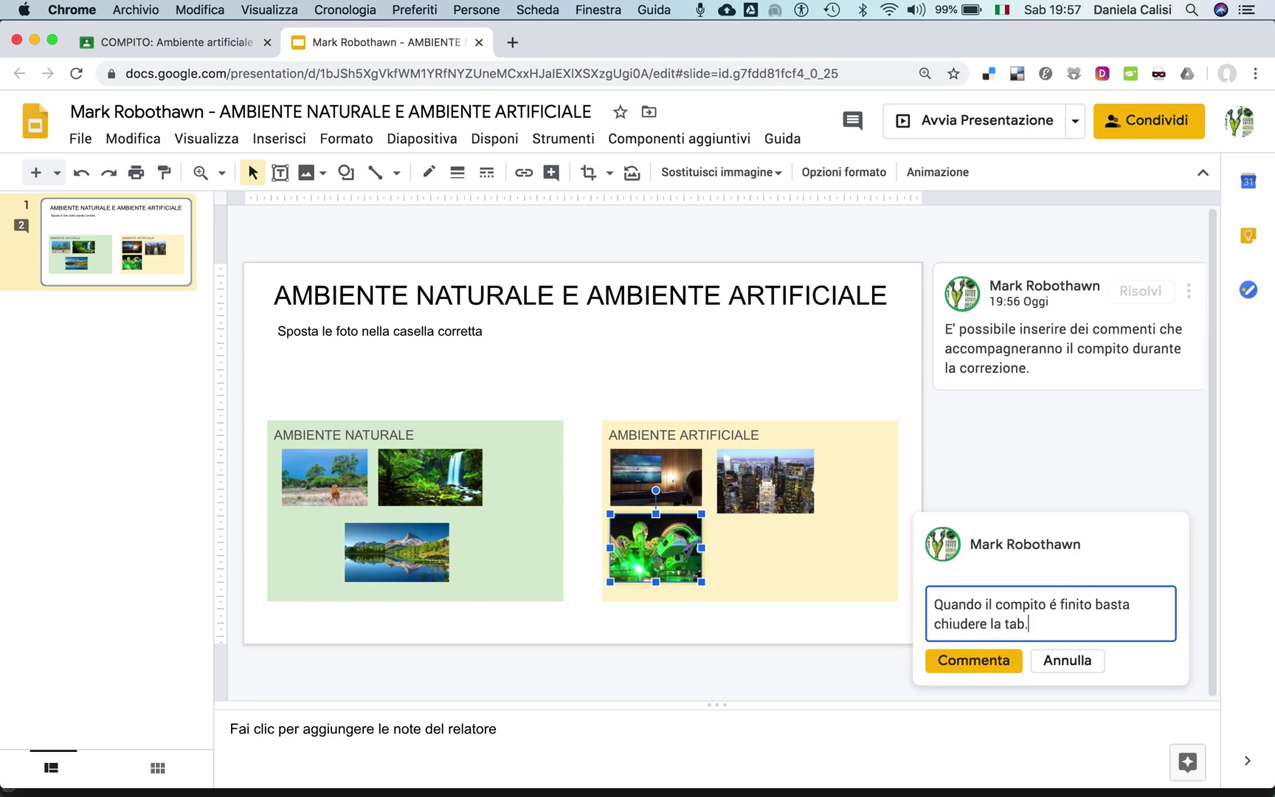
text(la tab.)
click(988, 661)
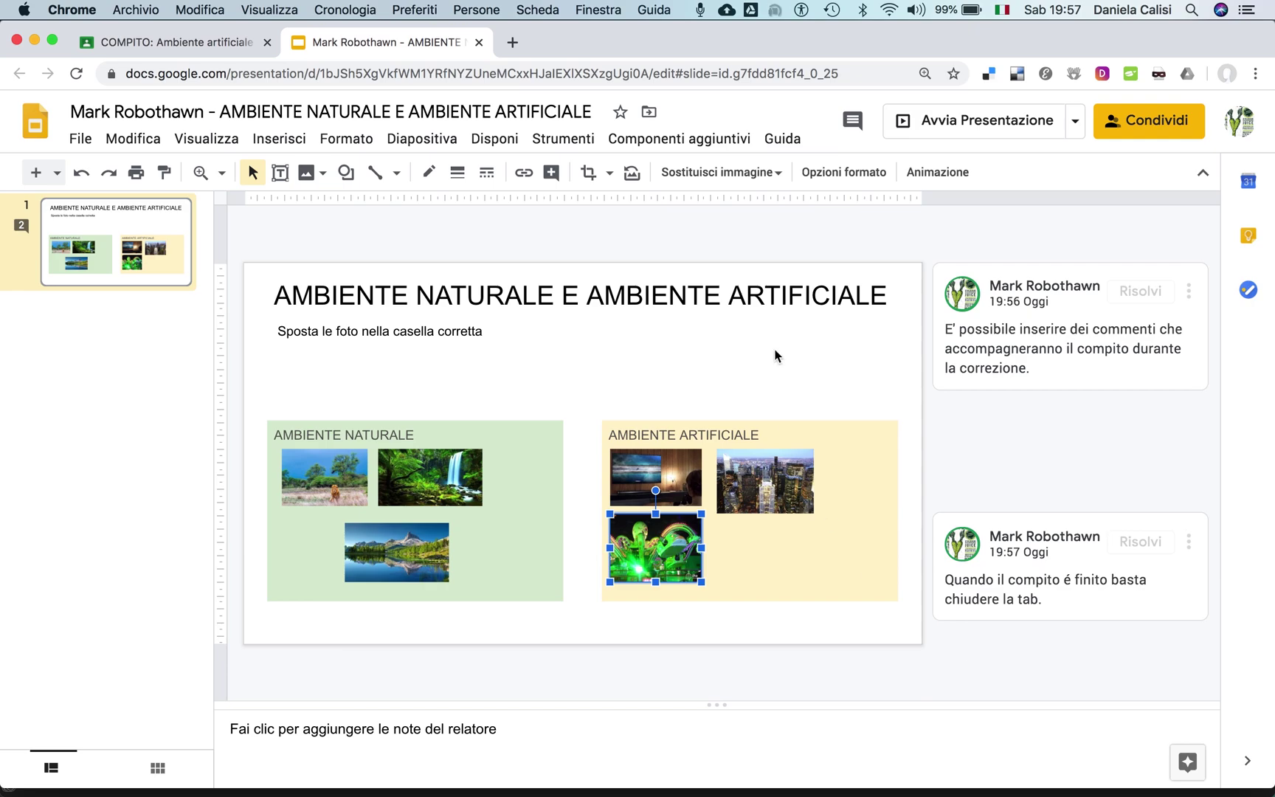
click(478, 43)
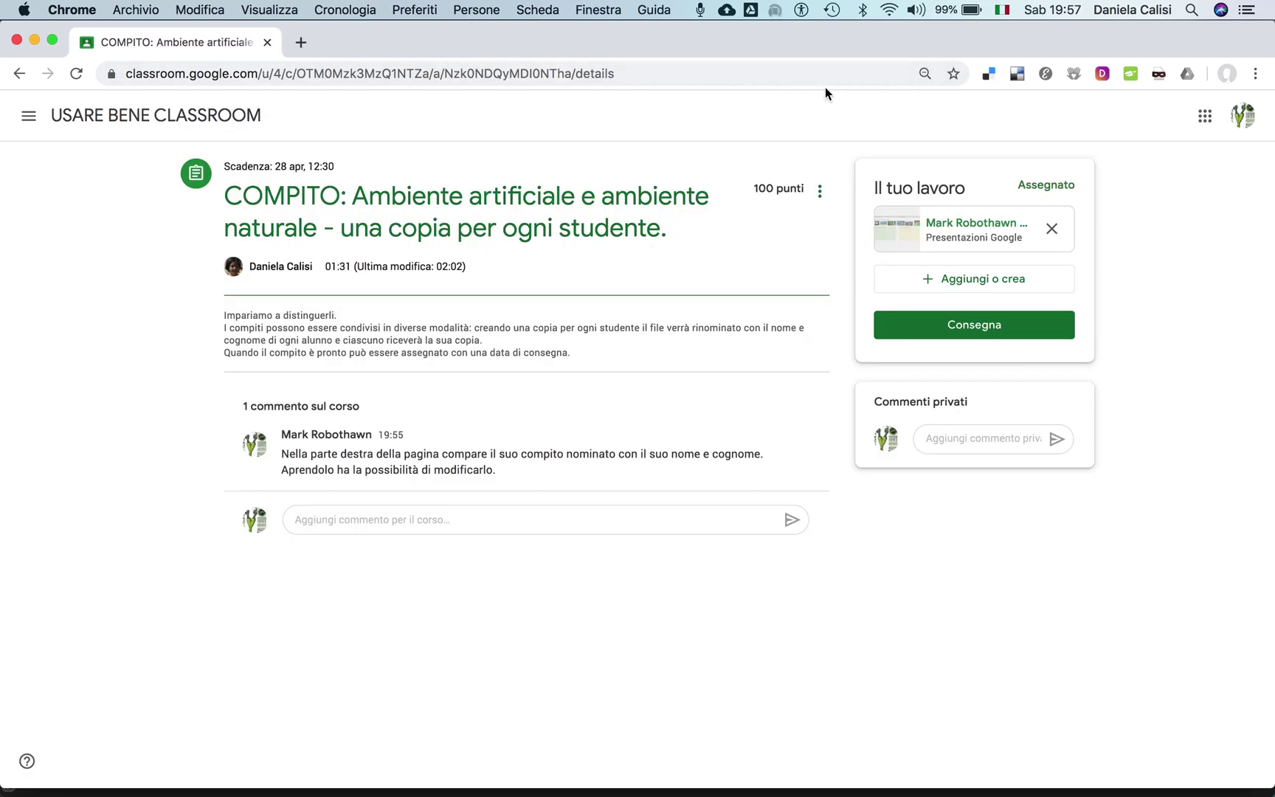
Post the private comment "A questo punto è possibile consegnare semplicemente cliccando il tasto consegna. In alternativa é possiblie aggiungere altri documenti conil tasto "aggiungi o crea"".
click(944, 442)
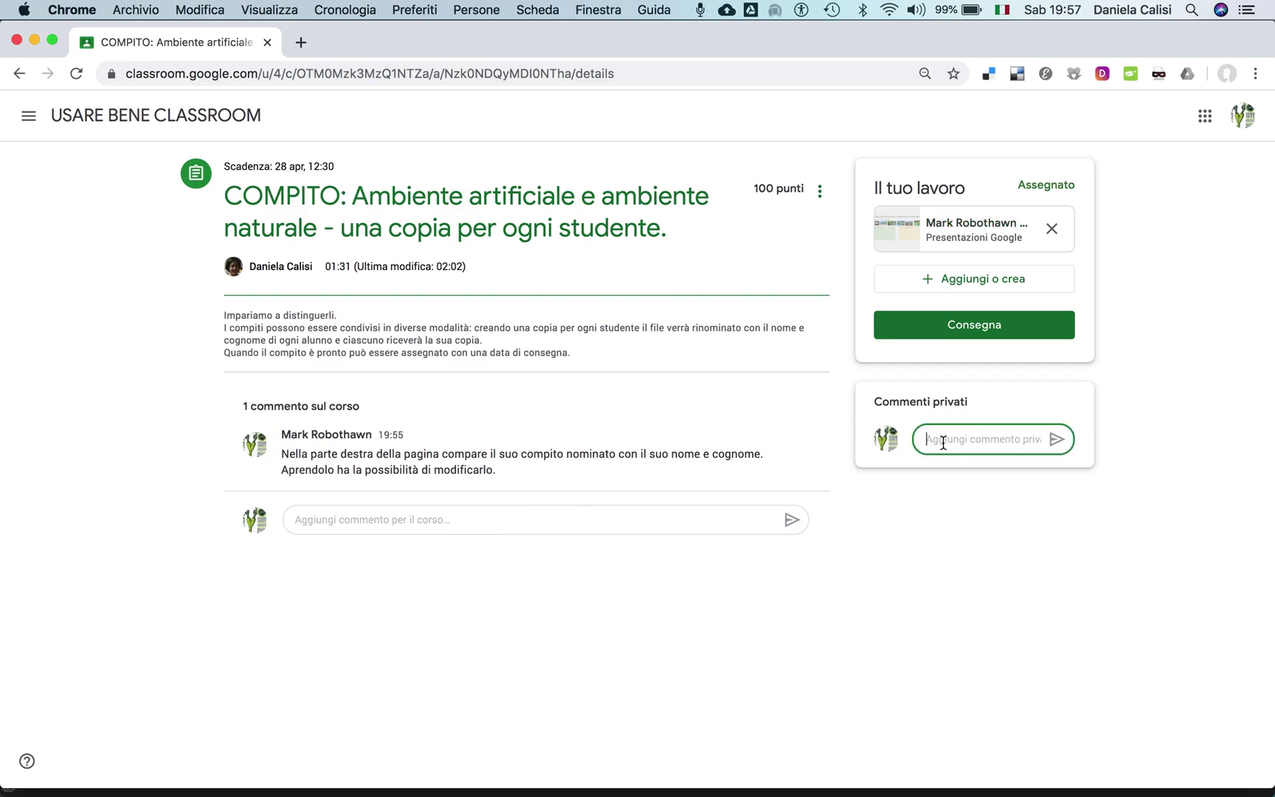
text(A questo punto è possibile consegnare semplicementet)
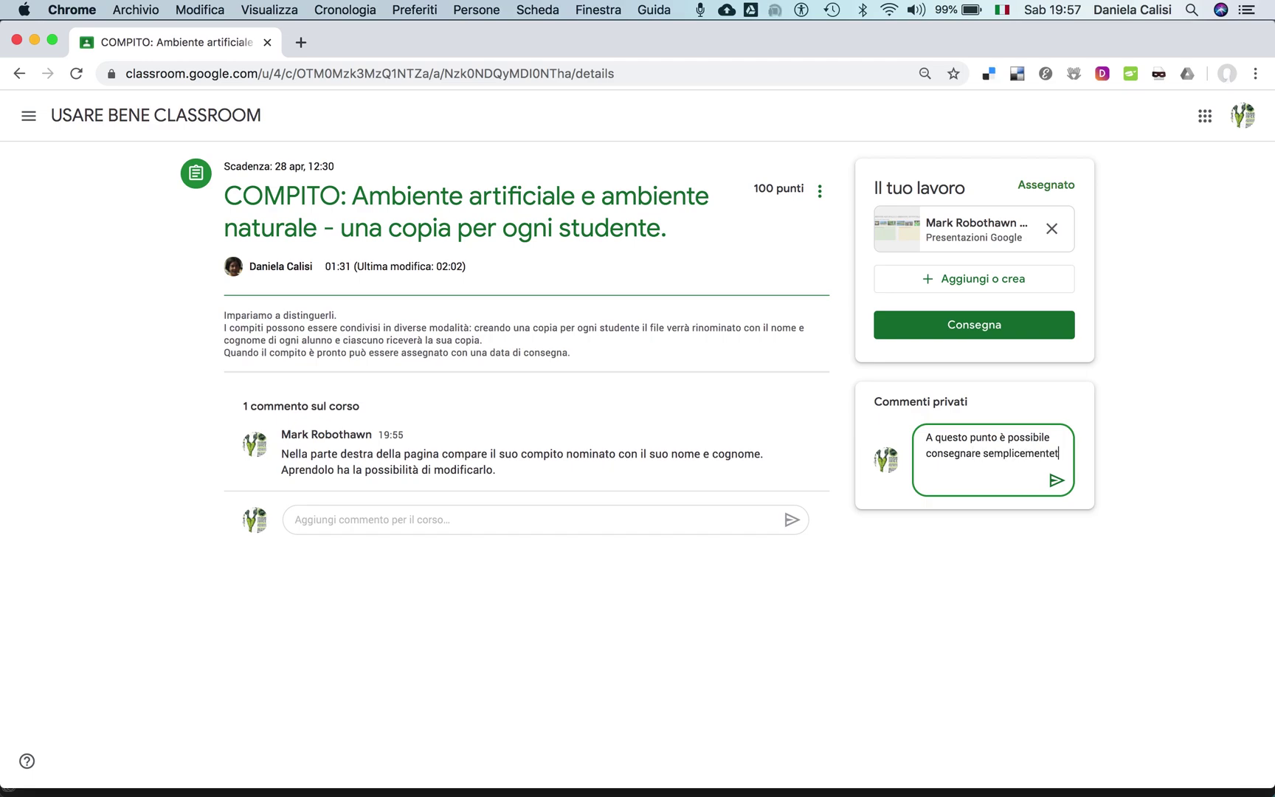
key(BackSpace)
text( cliccando il tasto consegna)
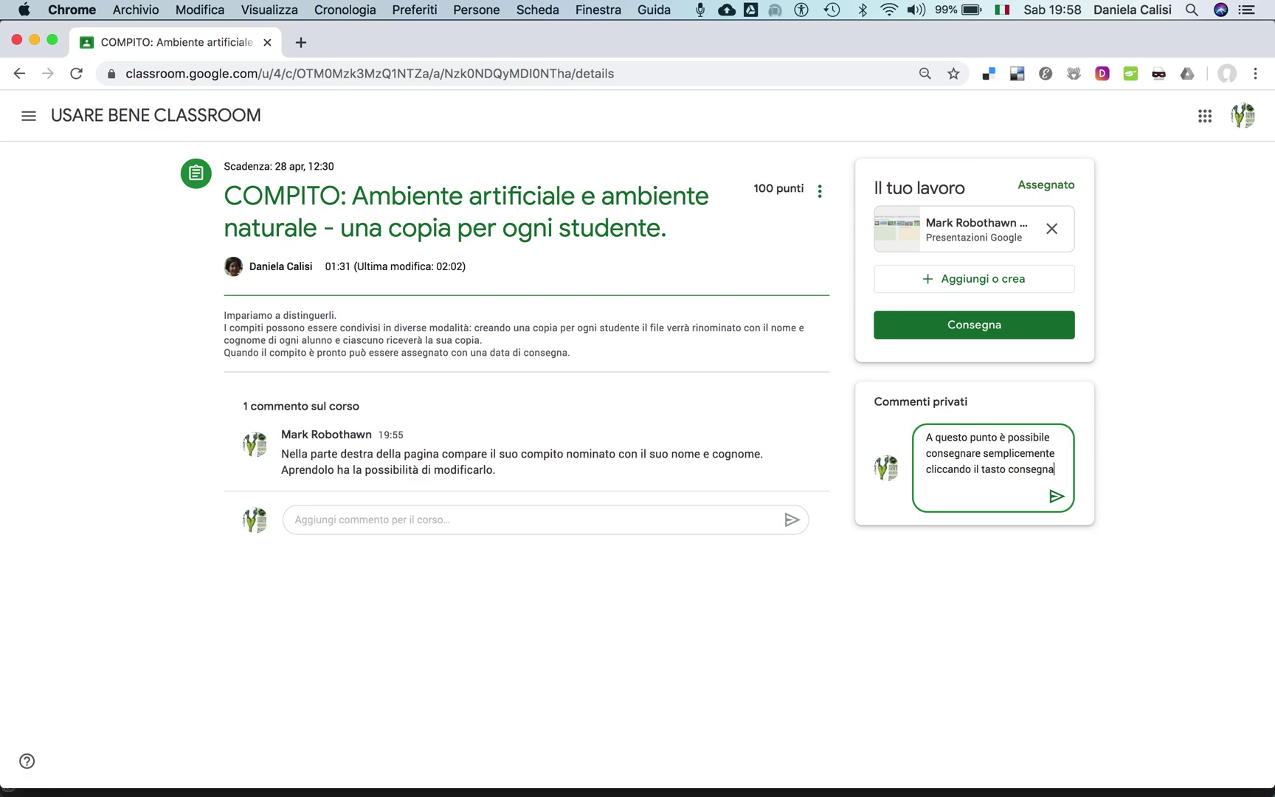
text(.)
key(Return)
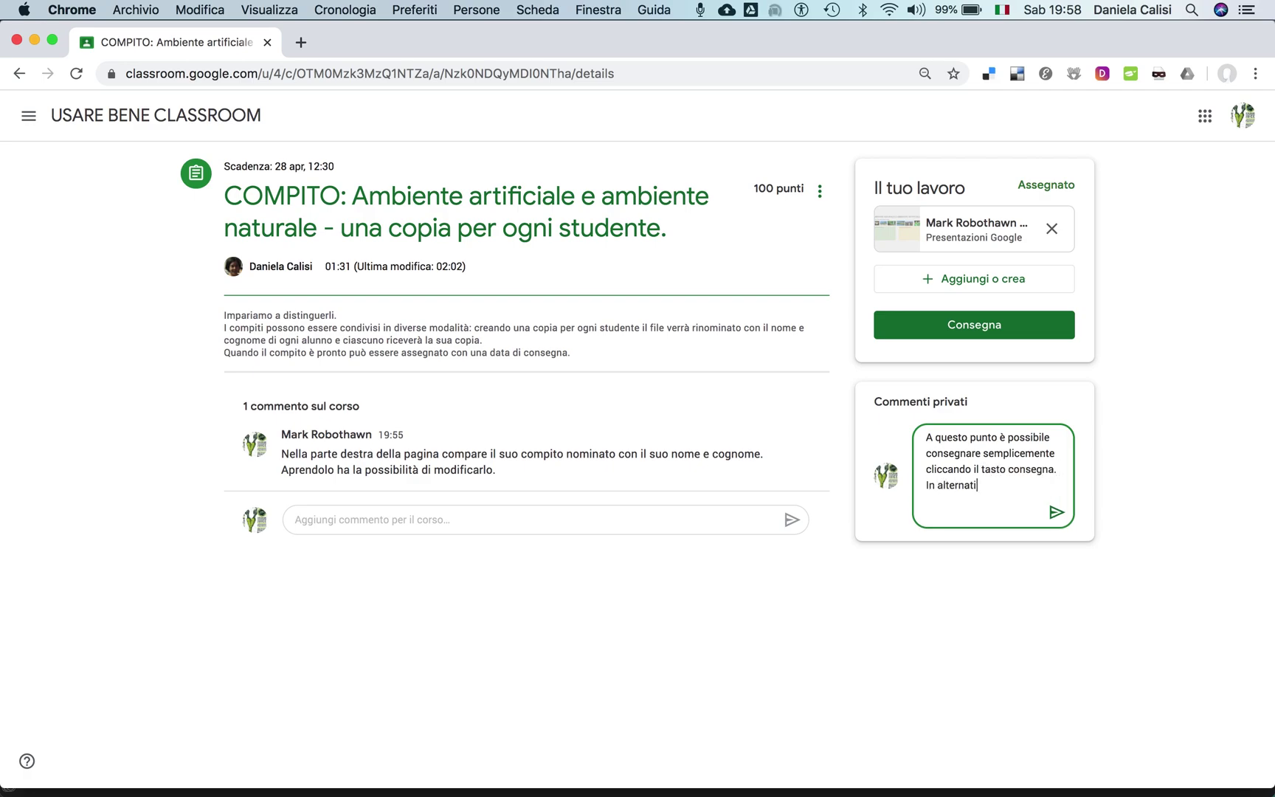
text(e aggiun)
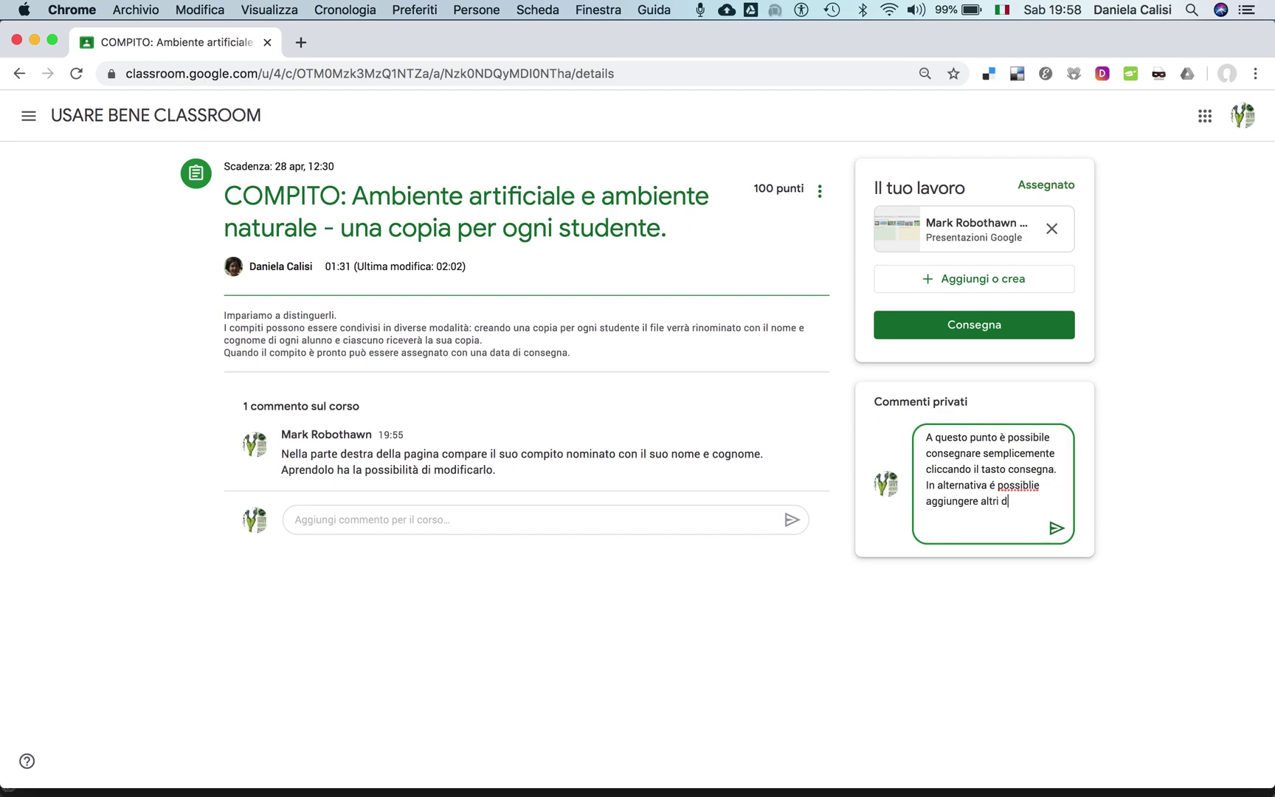
text(gere altri documenti conil)
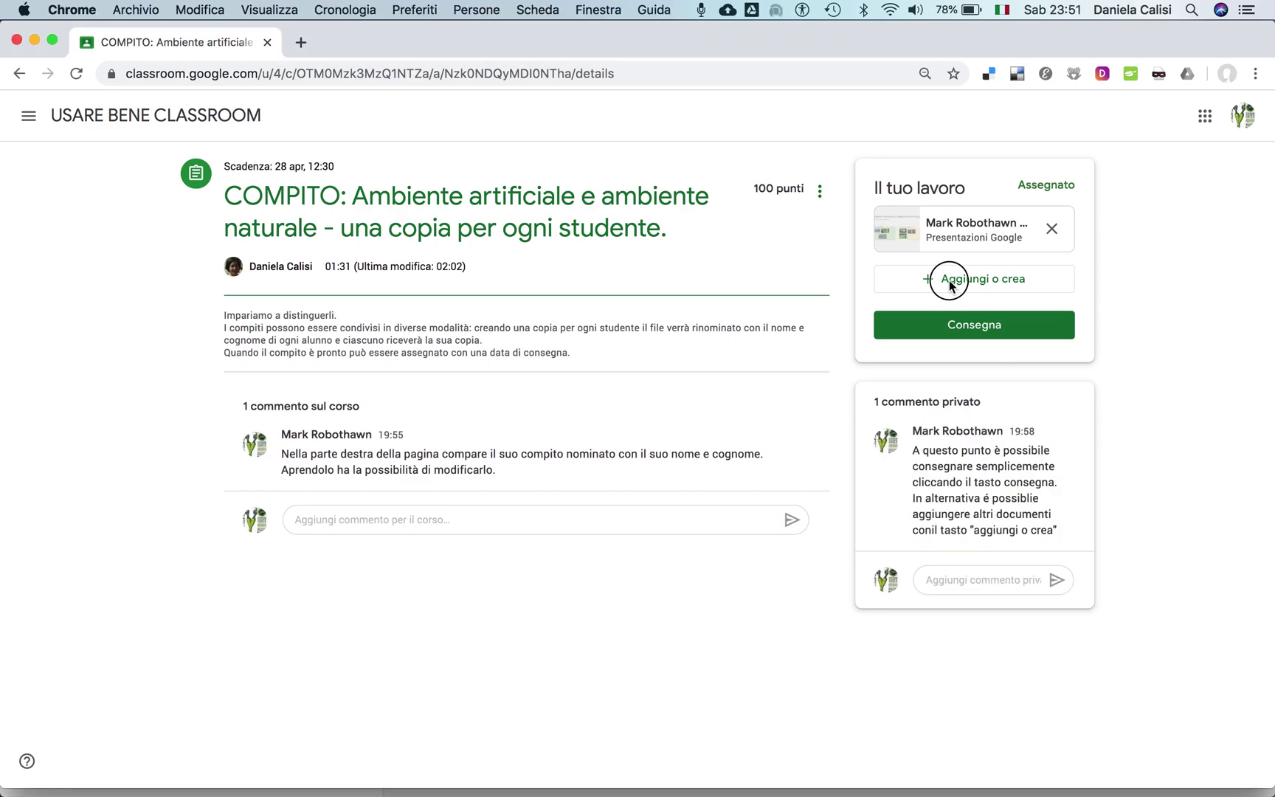
Attach a new Google Slides presentation to the student's work and open it.
click(950, 285)
click(949, 448)
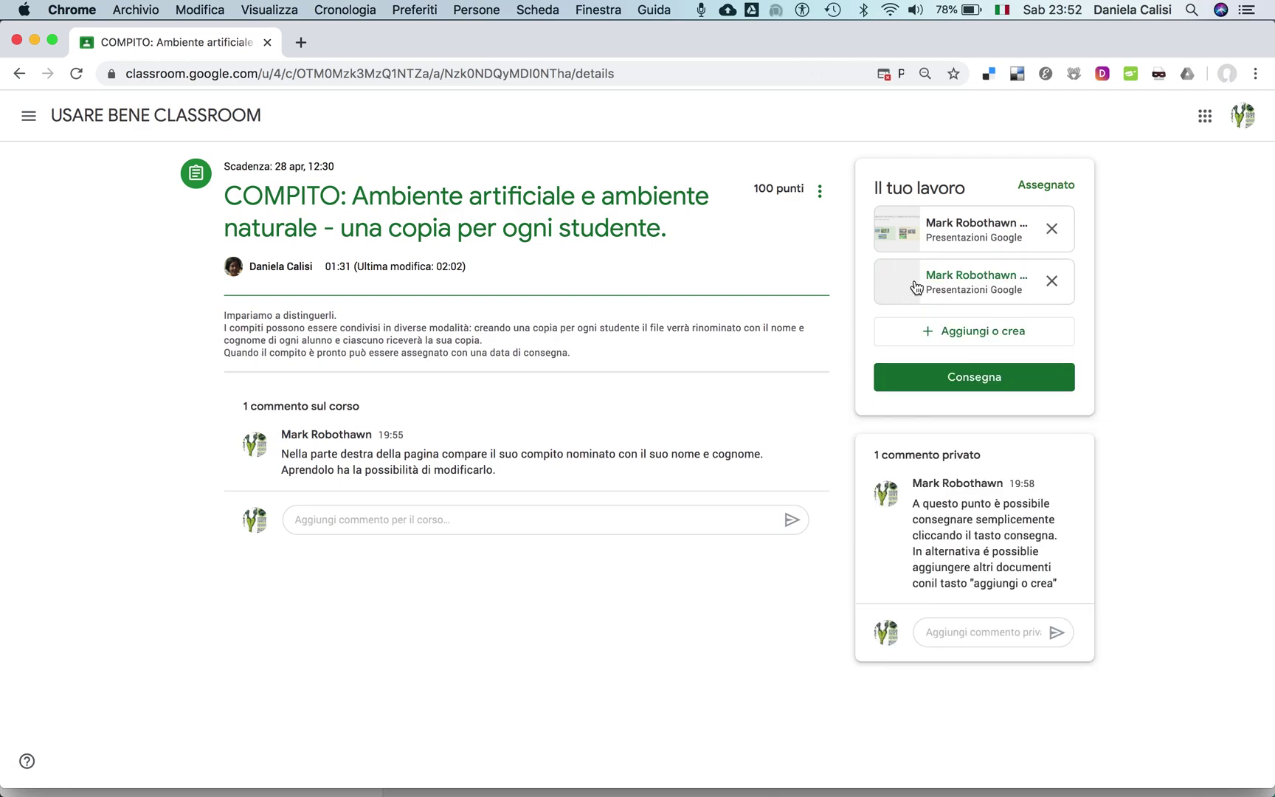
click(969, 274)
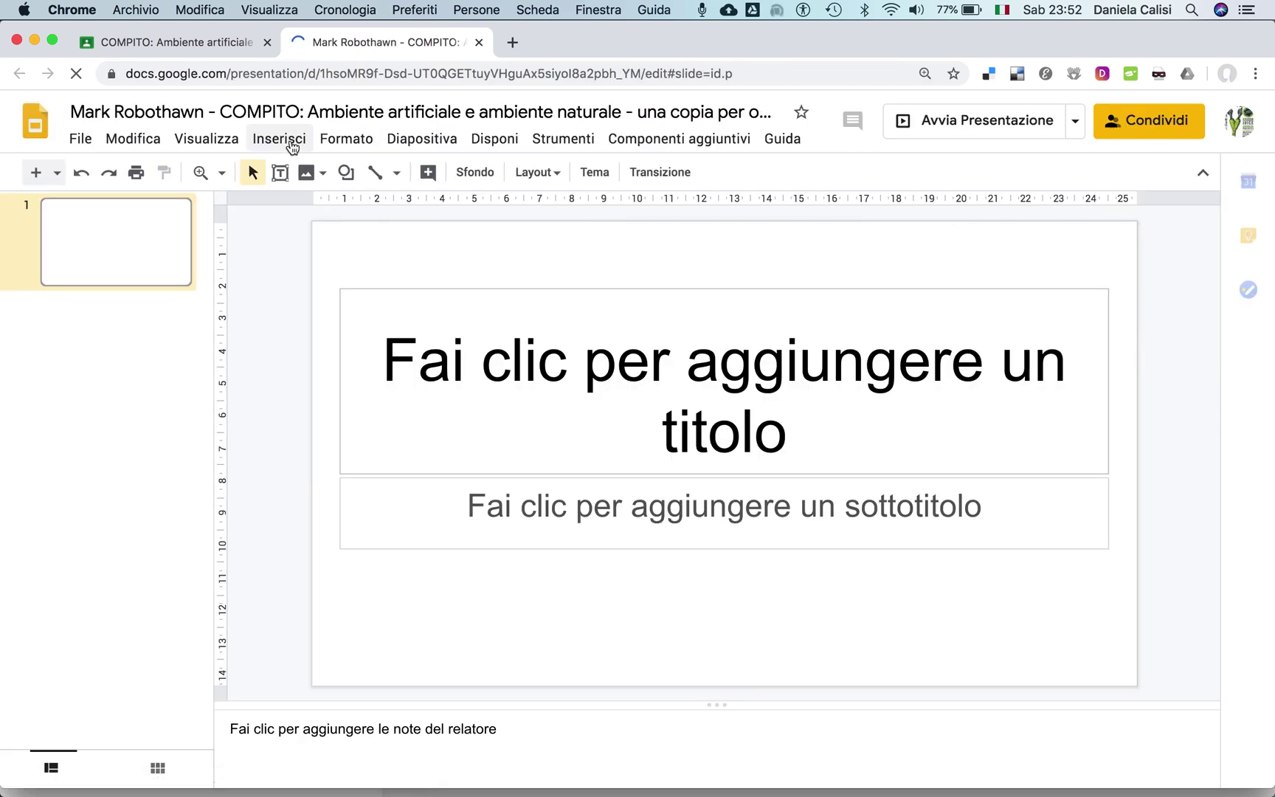
Insert orologio.jpeg from the Finder folder compiti into the first slide, fitted to the slide height on its left half.
key(super+Tab)
key(super+Tab)
key(super+Tab)
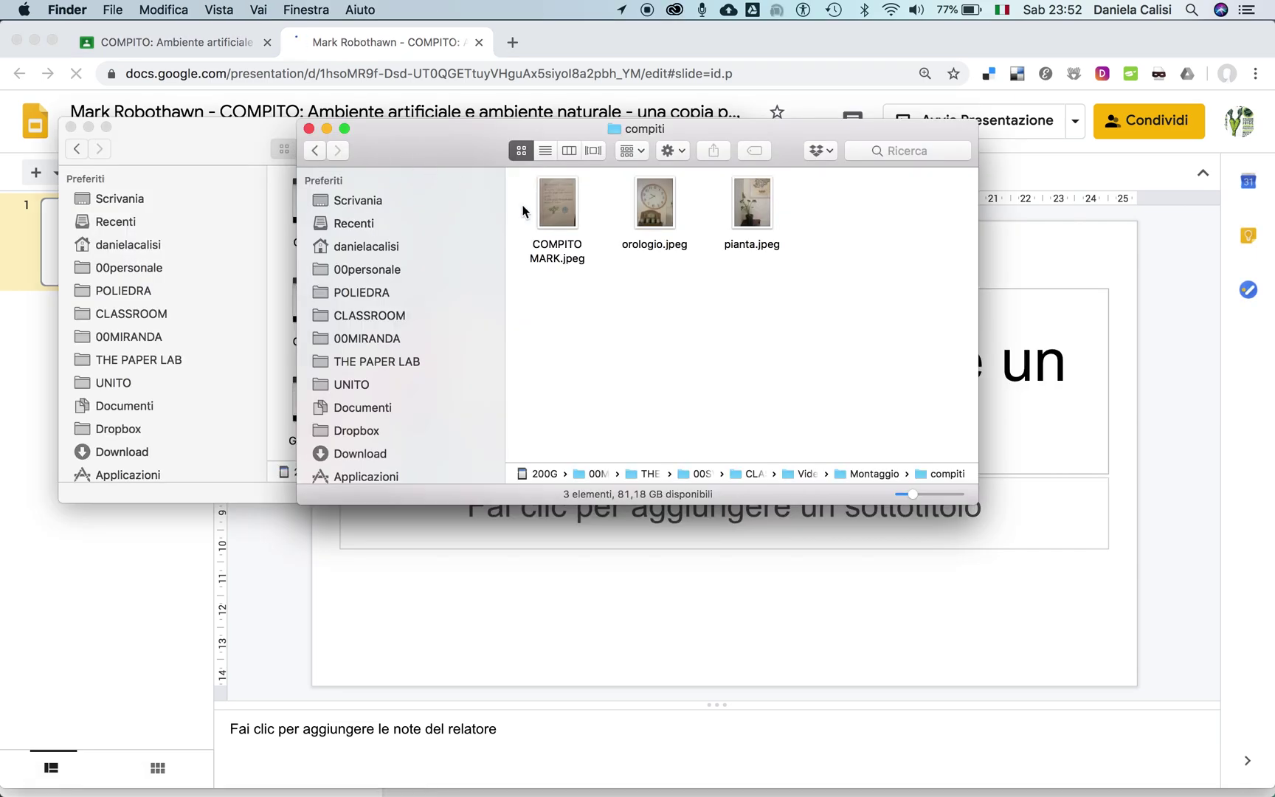
drag(652, 207, 351, 559)
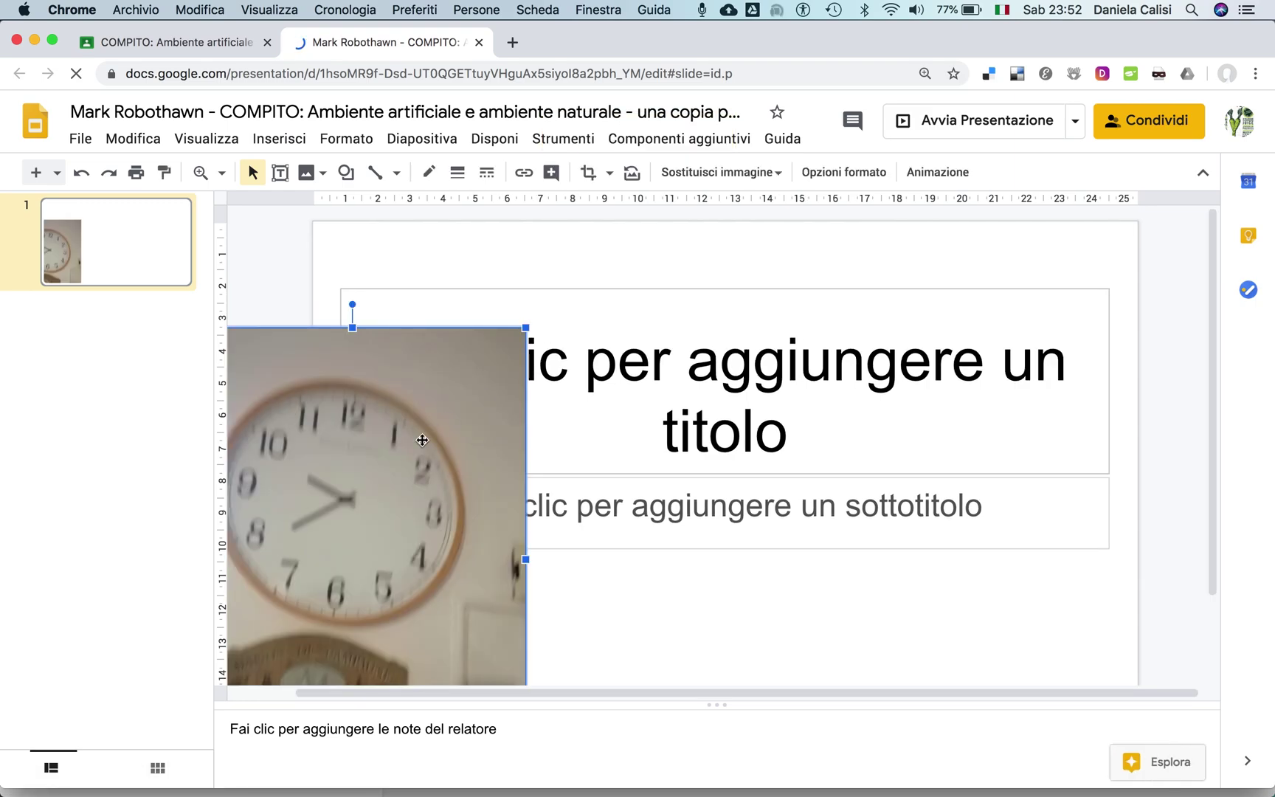
drag(478, 350, 529, 342)
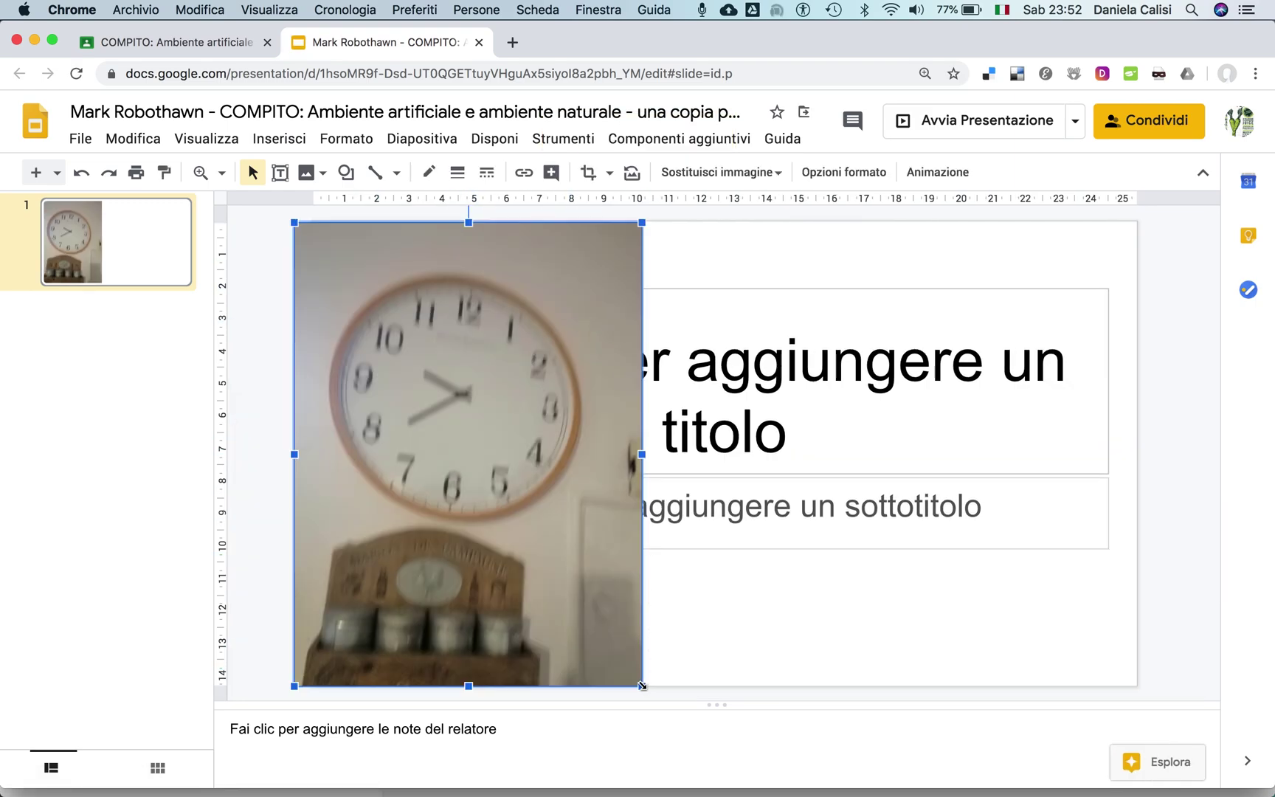
Insert pianta.jpeg from the compiti folder and place it on the right half of the first slide.
key(super+Tab)
drag(748, 198, 701, 561)
drag(669, 504, 862, 393)
Add a second slide and insert the photo of the handwritten homework page from the compiti folder, centred near the slide's middle.
click(35, 171)
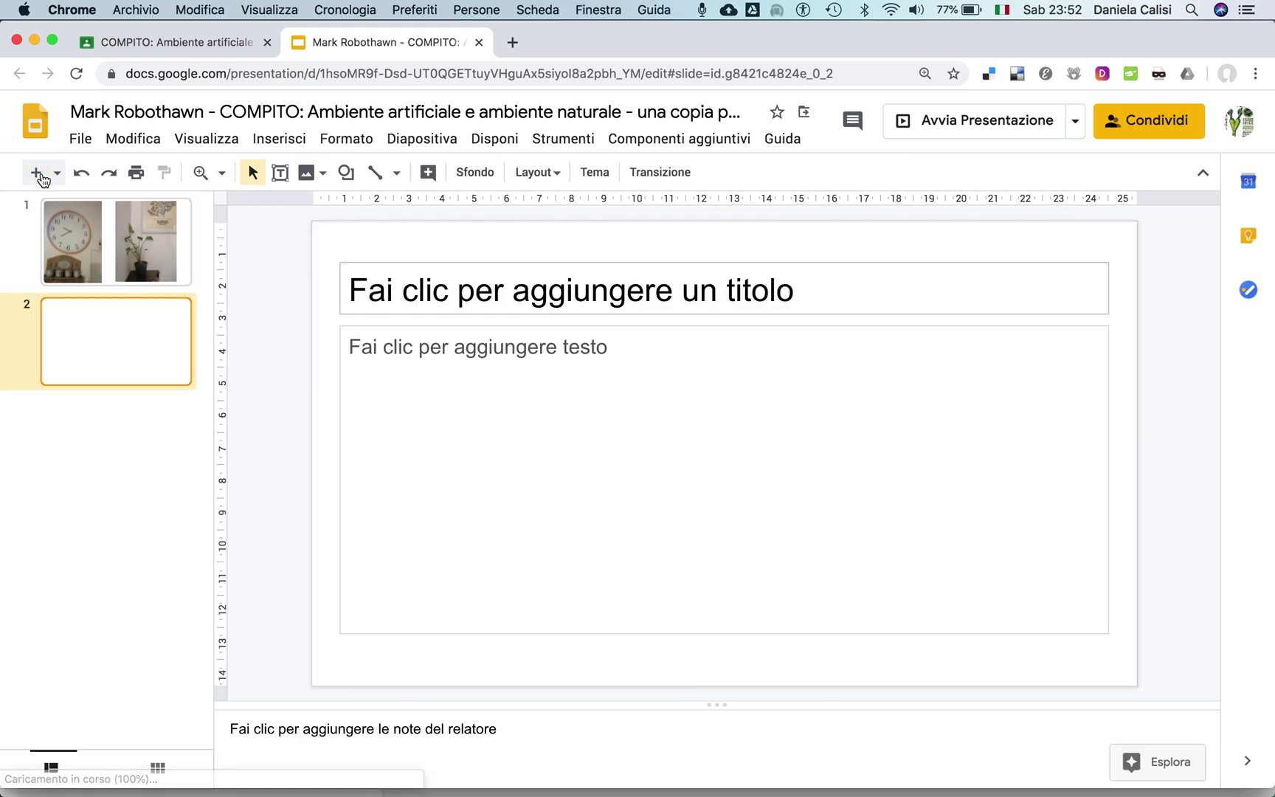
key(super+tab)
drag(558, 213, 625, 458)
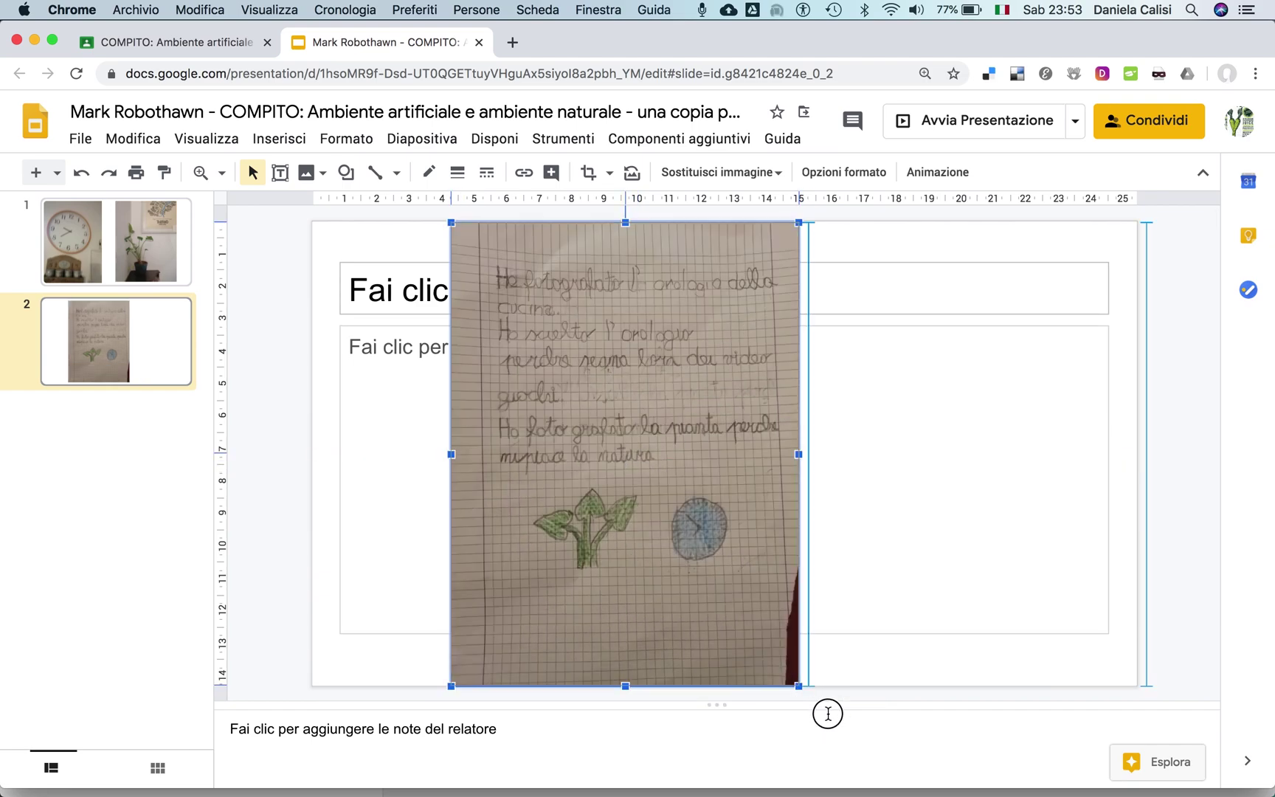
click(863, 599)
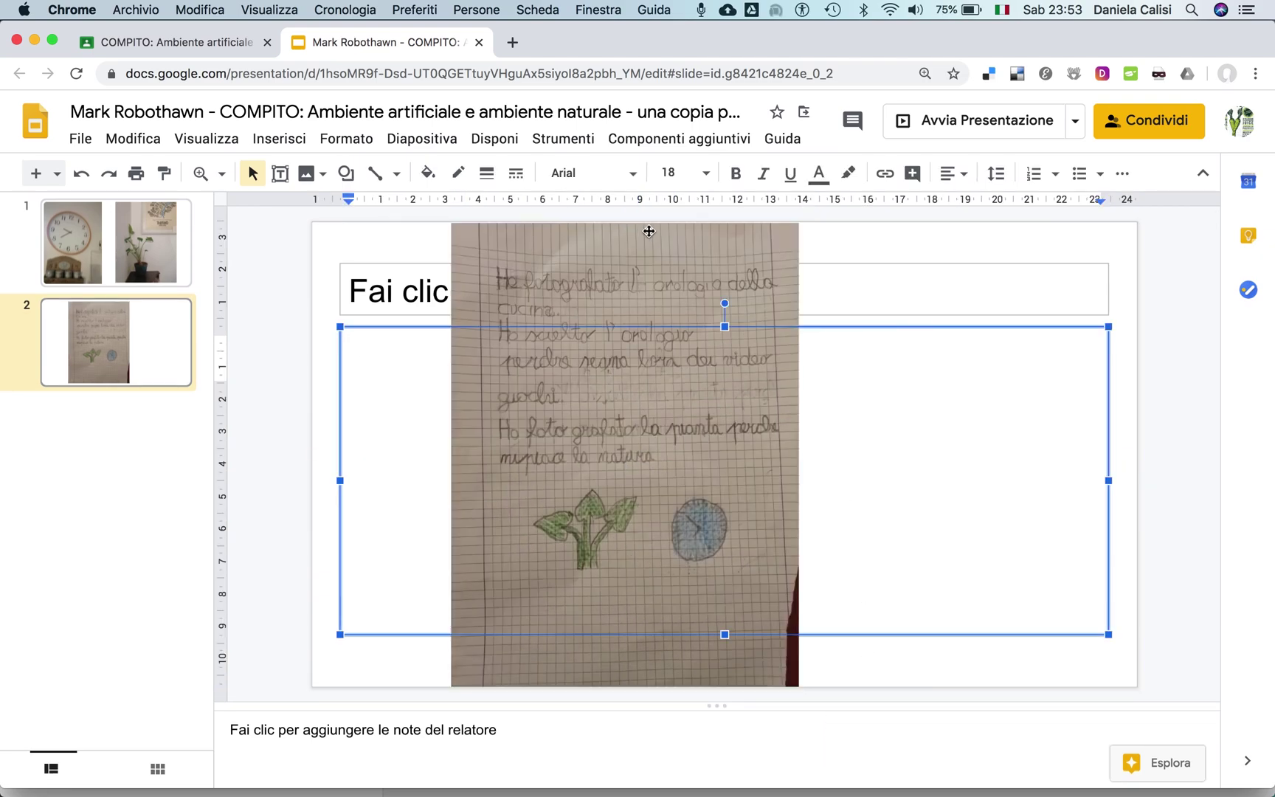
Close the new presentation and hand in the COMPITO assignment with both attached presentations, confirming the submission.
click(478, 43)
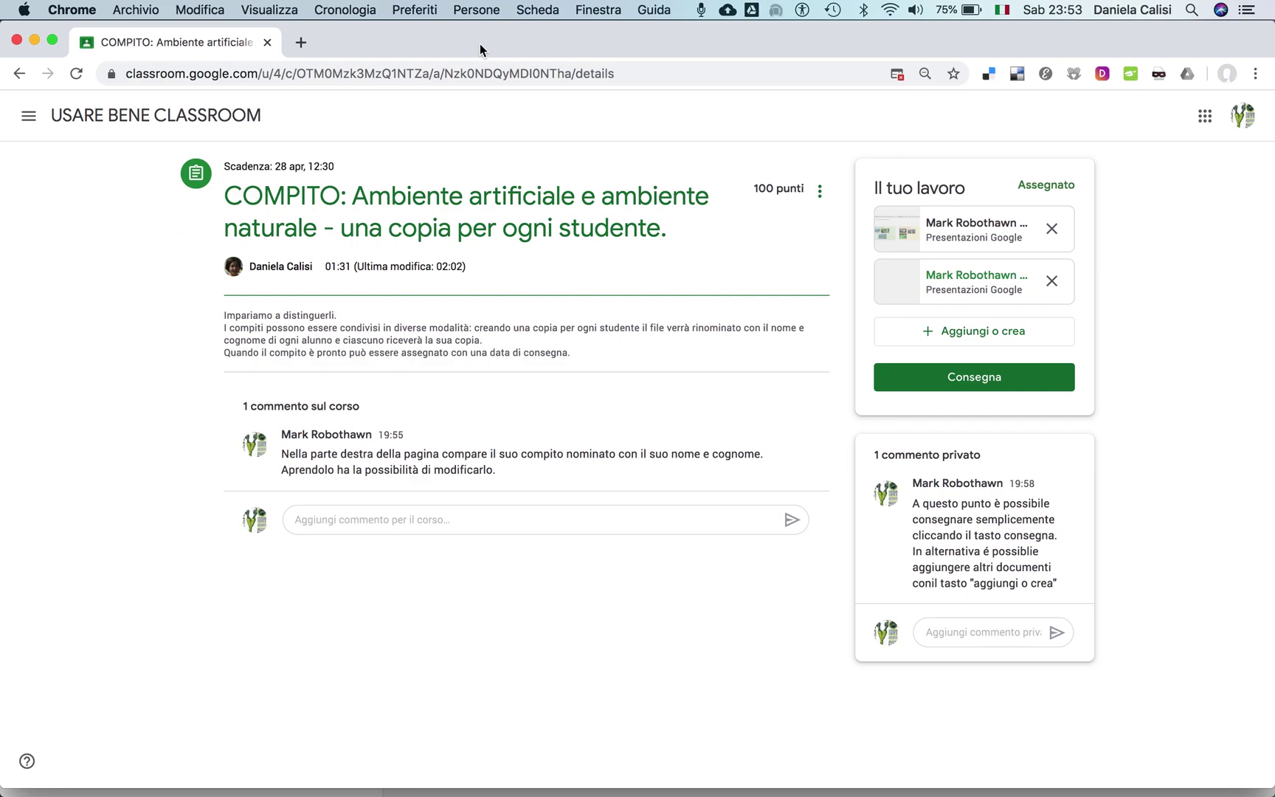
click(944, 380)
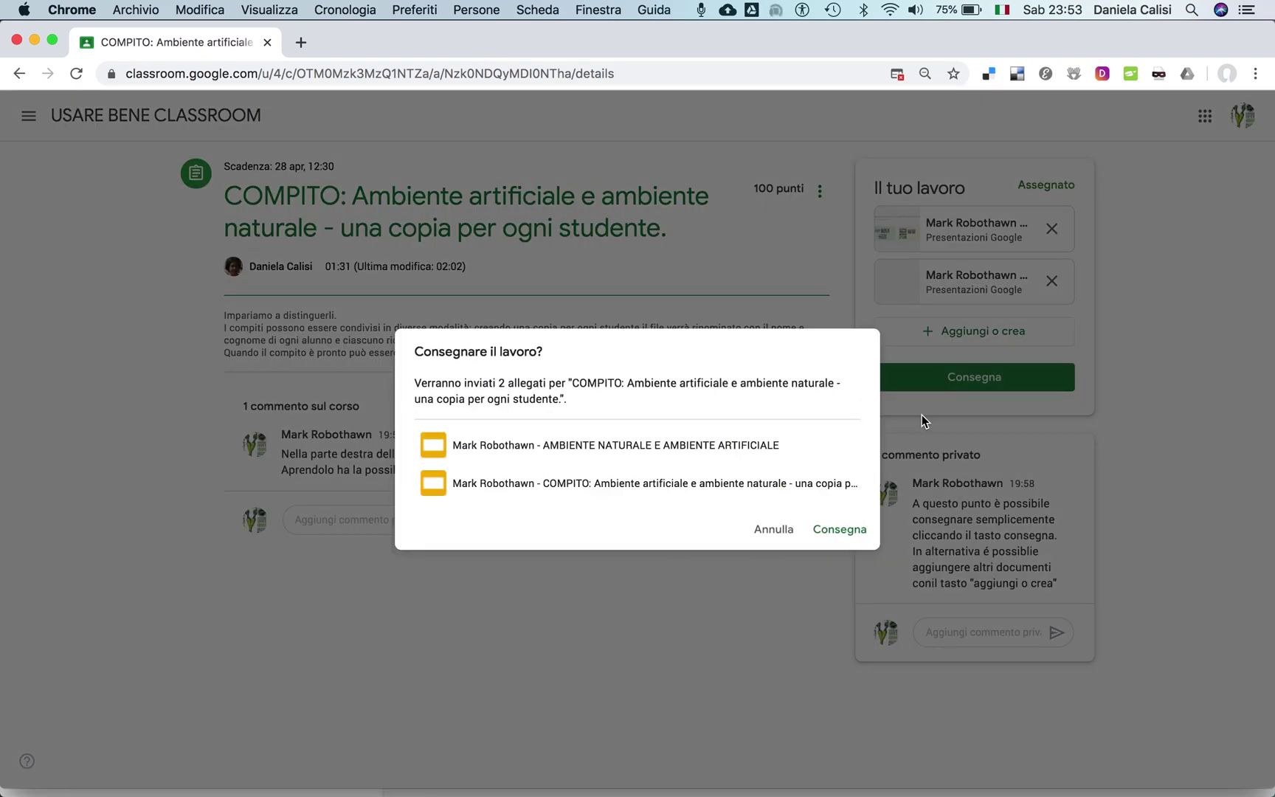
click(839, 535)
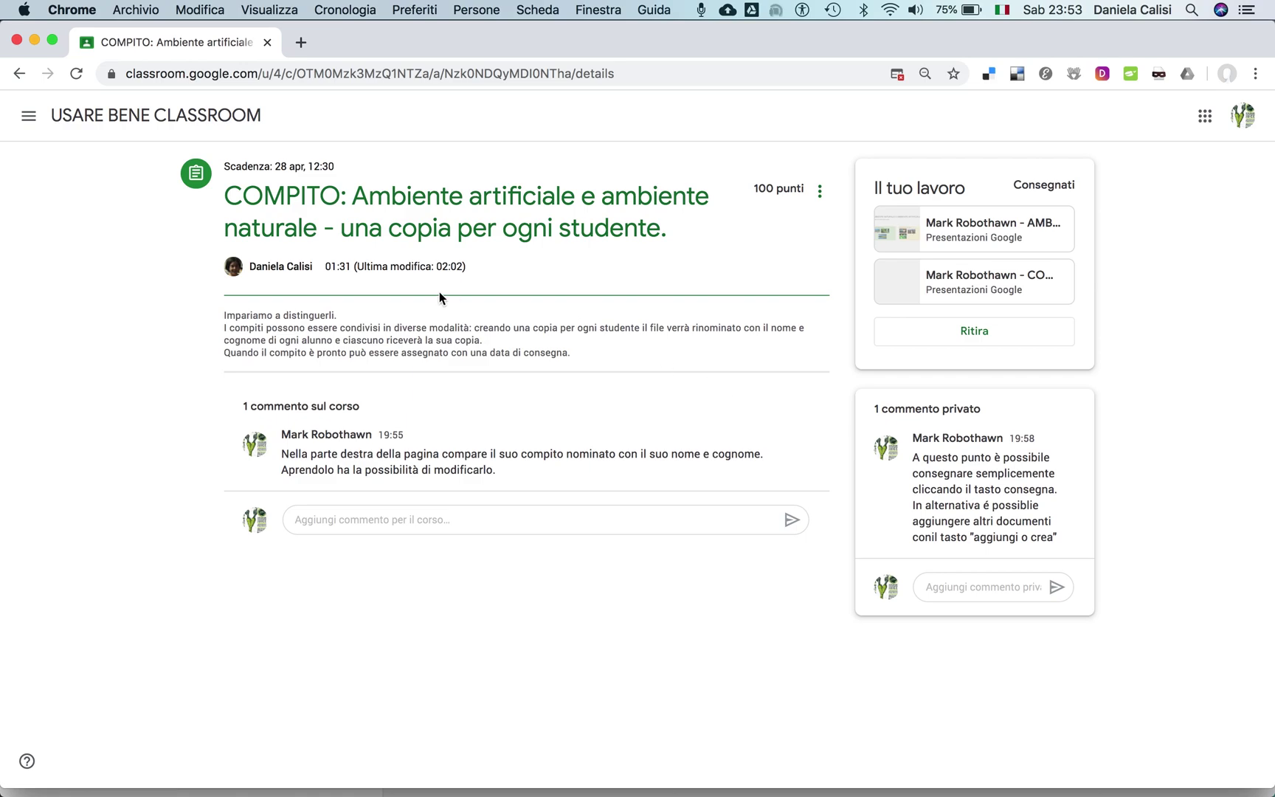
Return to the course stream and publish the post "Una volta inviato il compito la casella "imminenti" non indica più nessun lavoro in scadenza".
click(193, 127)
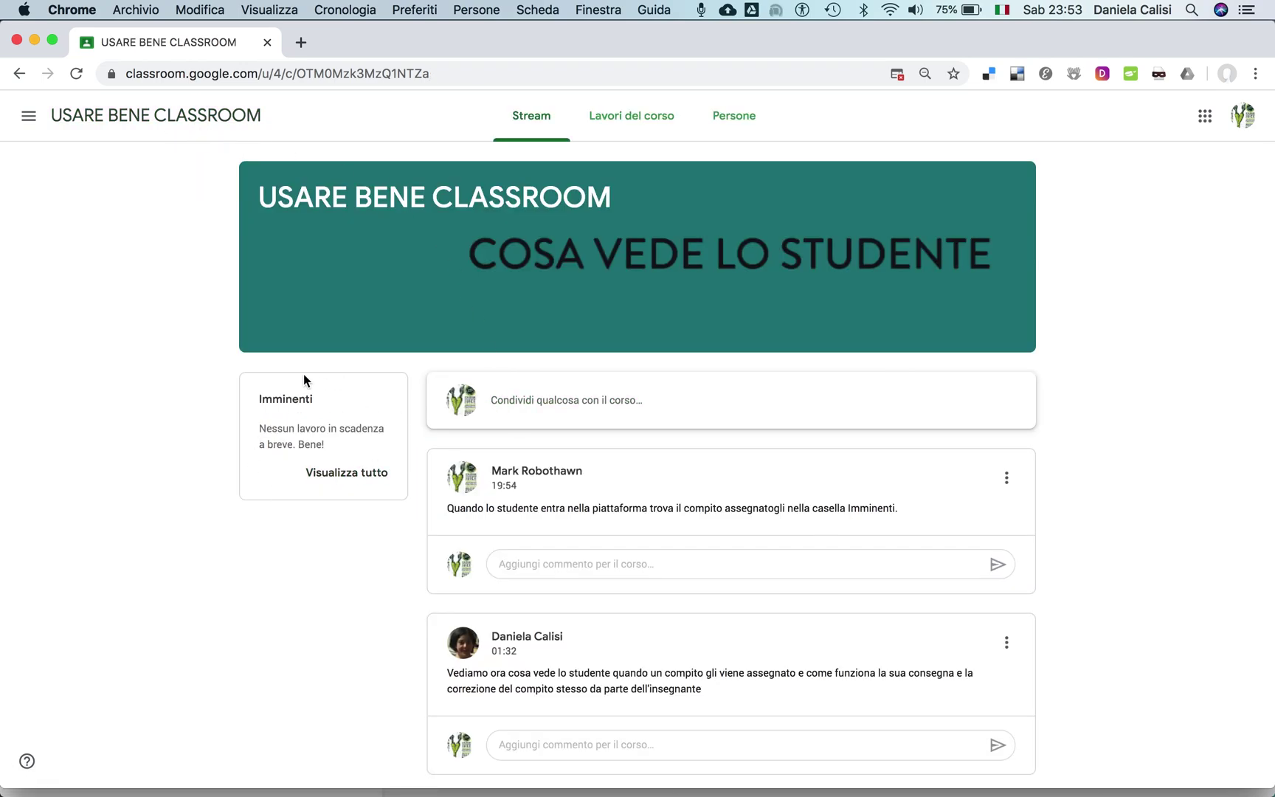
click(533, 400)
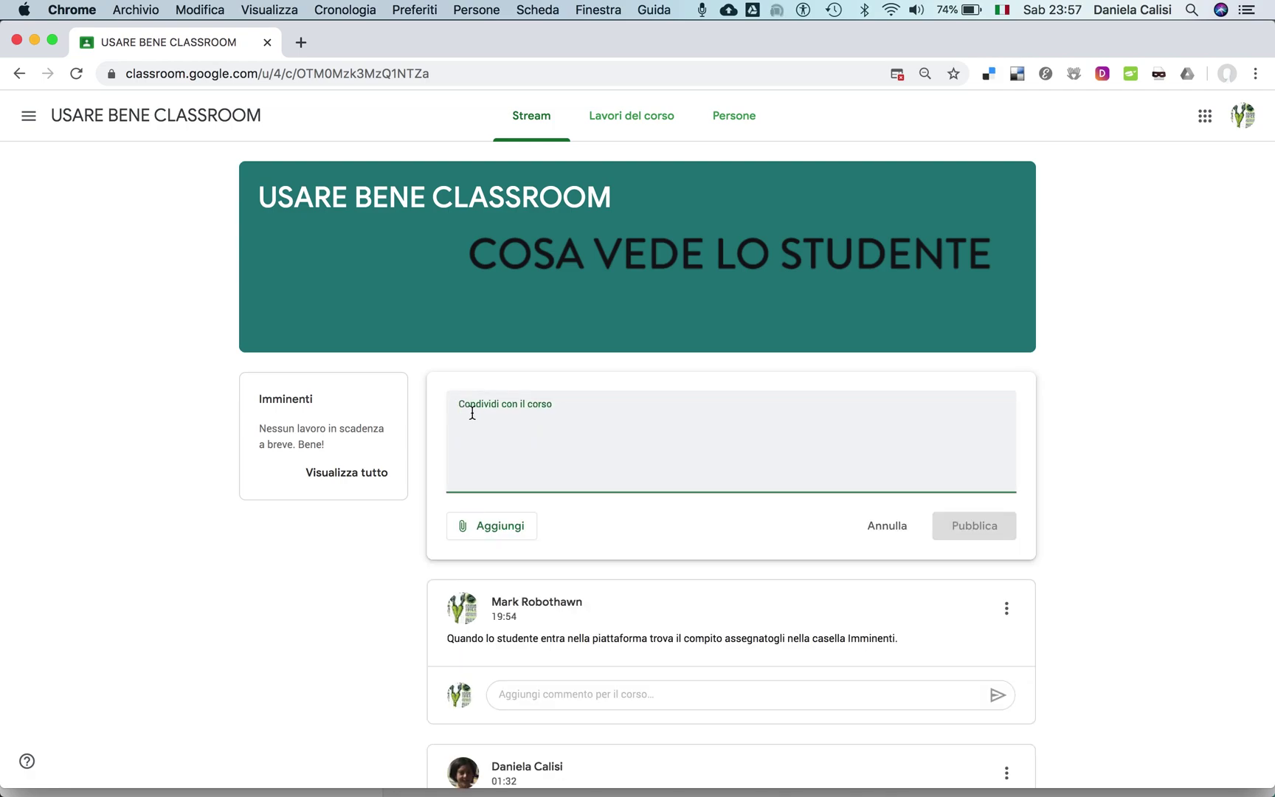
text(Un)
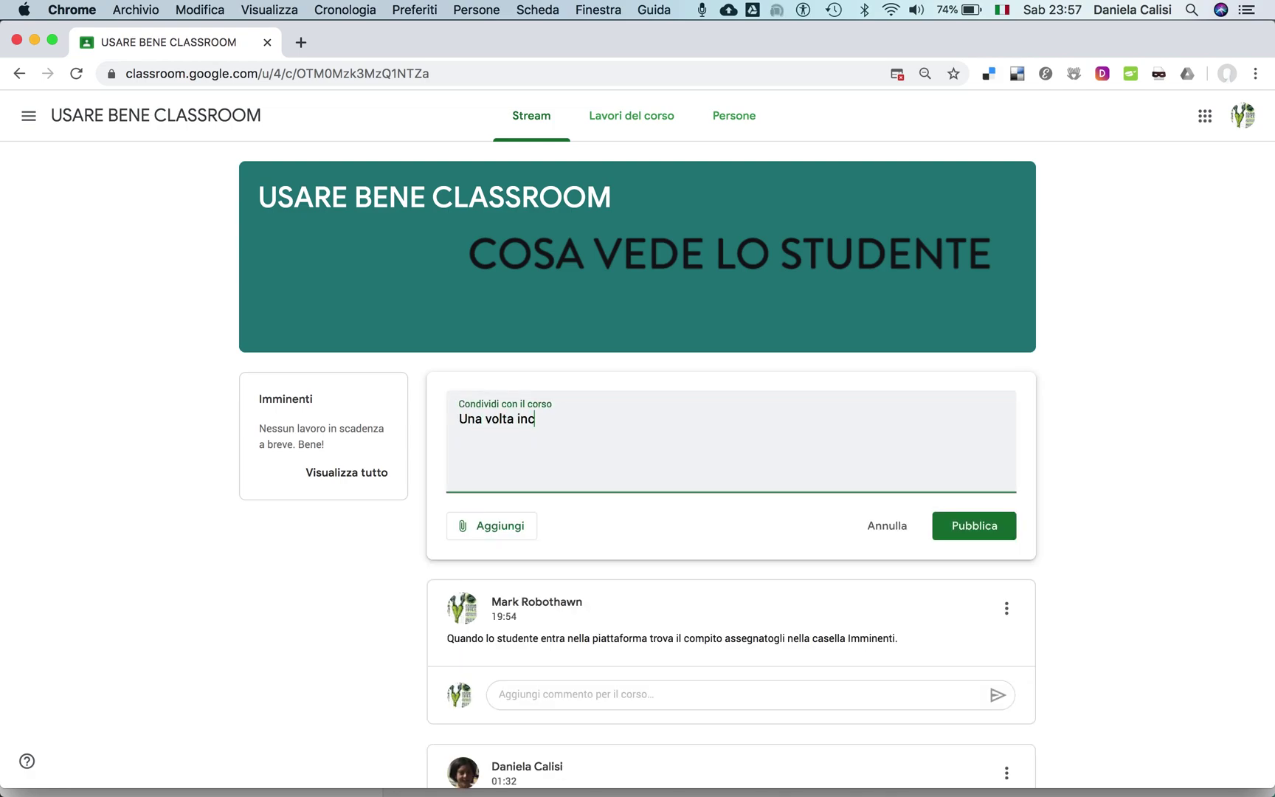
text(a volta inviato il compito la casella "imminenti" non indica più nessu)
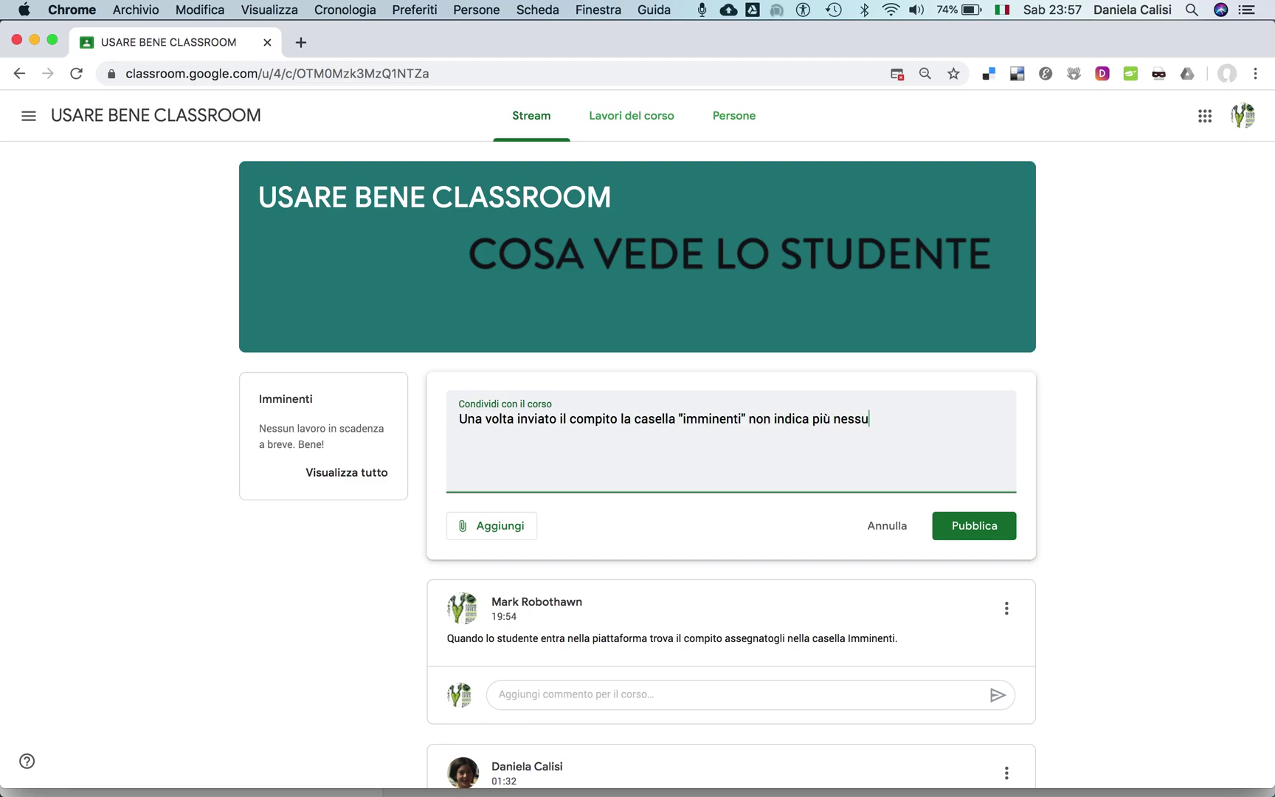
text(n lavoro in scadenza)
click(973, 528)
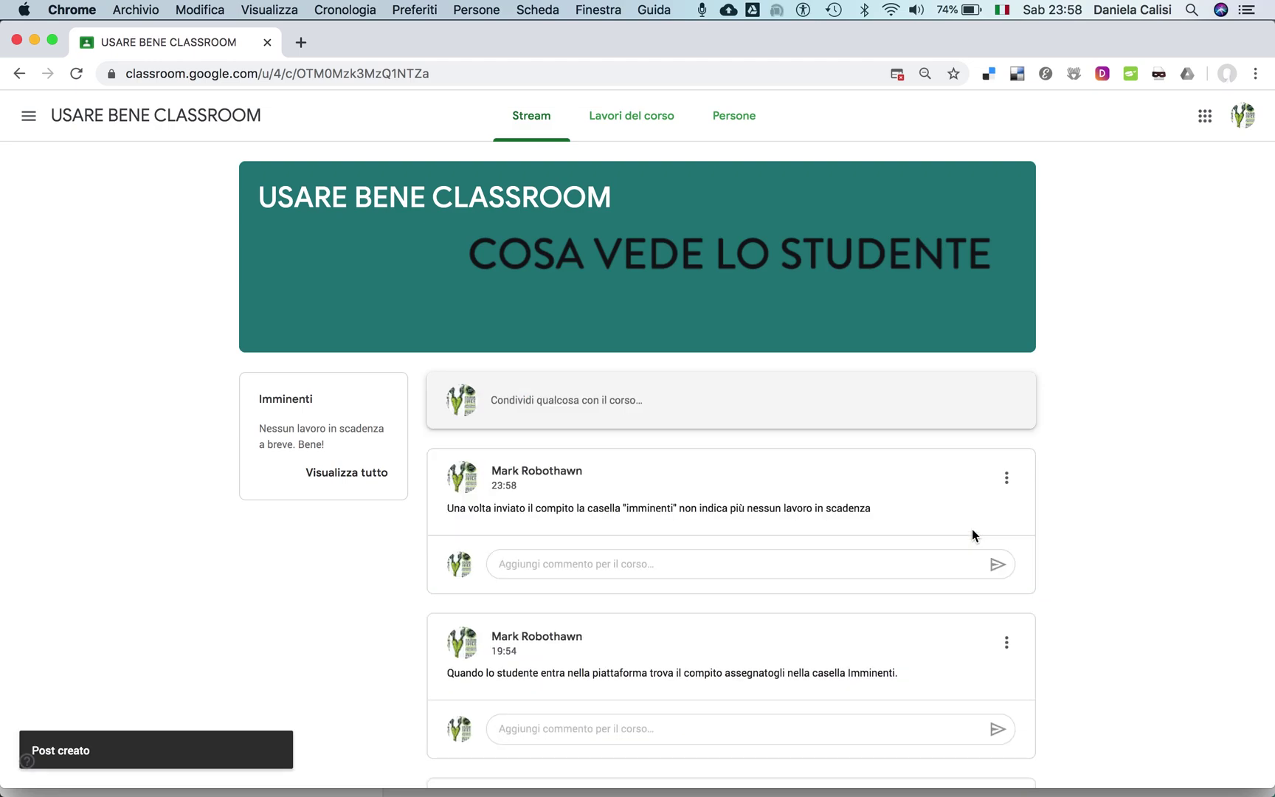
Publish the stream post "Vediamo adesso come avviene la correzione da parte dell'insegnante." from the student account.
click(678, 410)
text(Vediamo adesso come avviene la correzione da parte dell'insegnan)
click(963, 536)
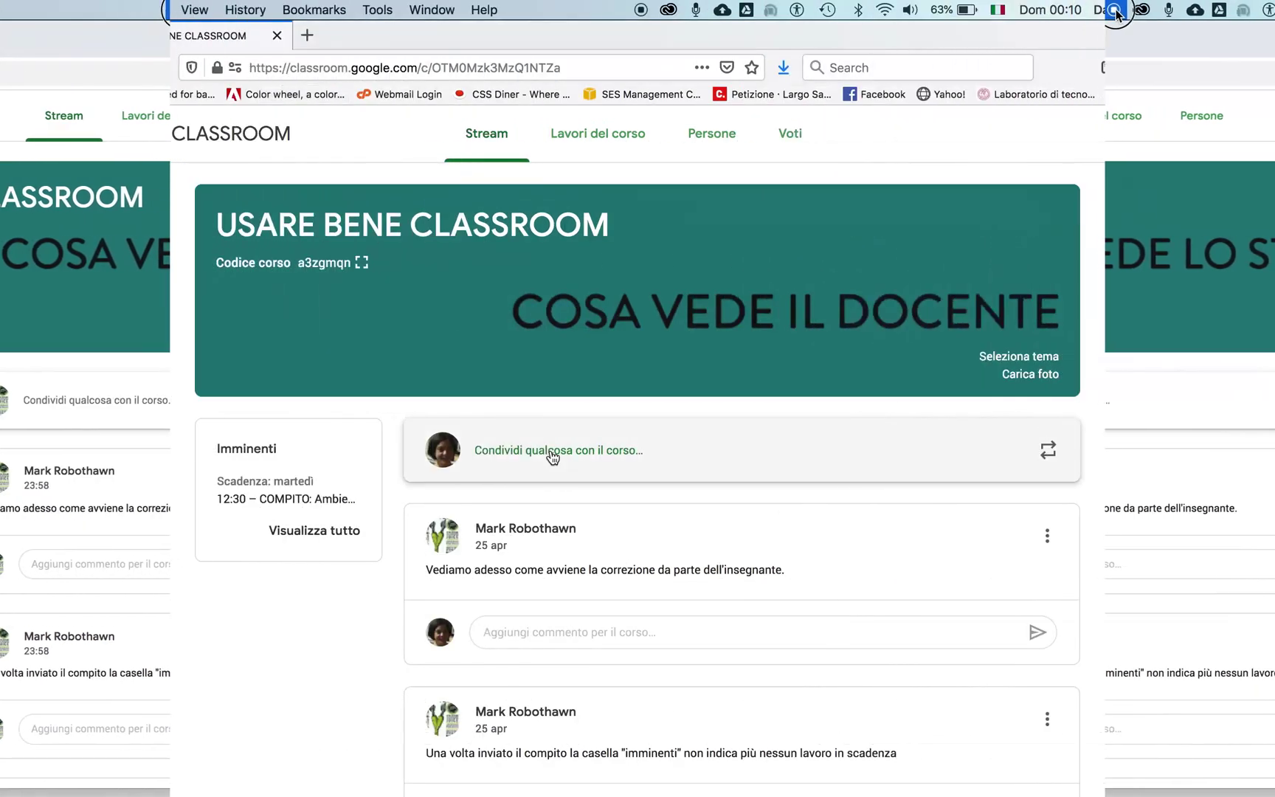
In the teacher's stream, start a post reading "Nella schermata dell'insegnante la casella "imminenti" indica la scadenza del compito.".
click(552, 452)
text(Nella schermata dell'insegnante la casella)
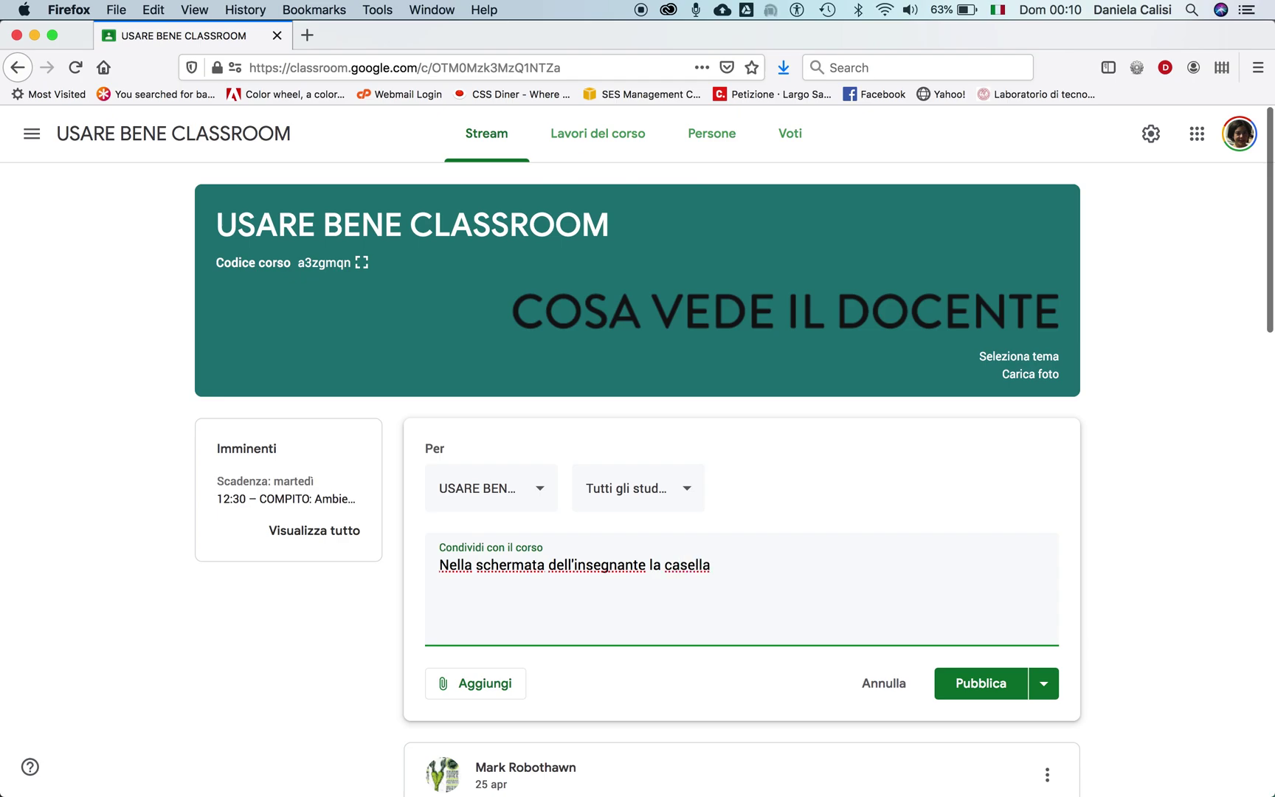
text( "imminenti" indica la scadenza del compito.)
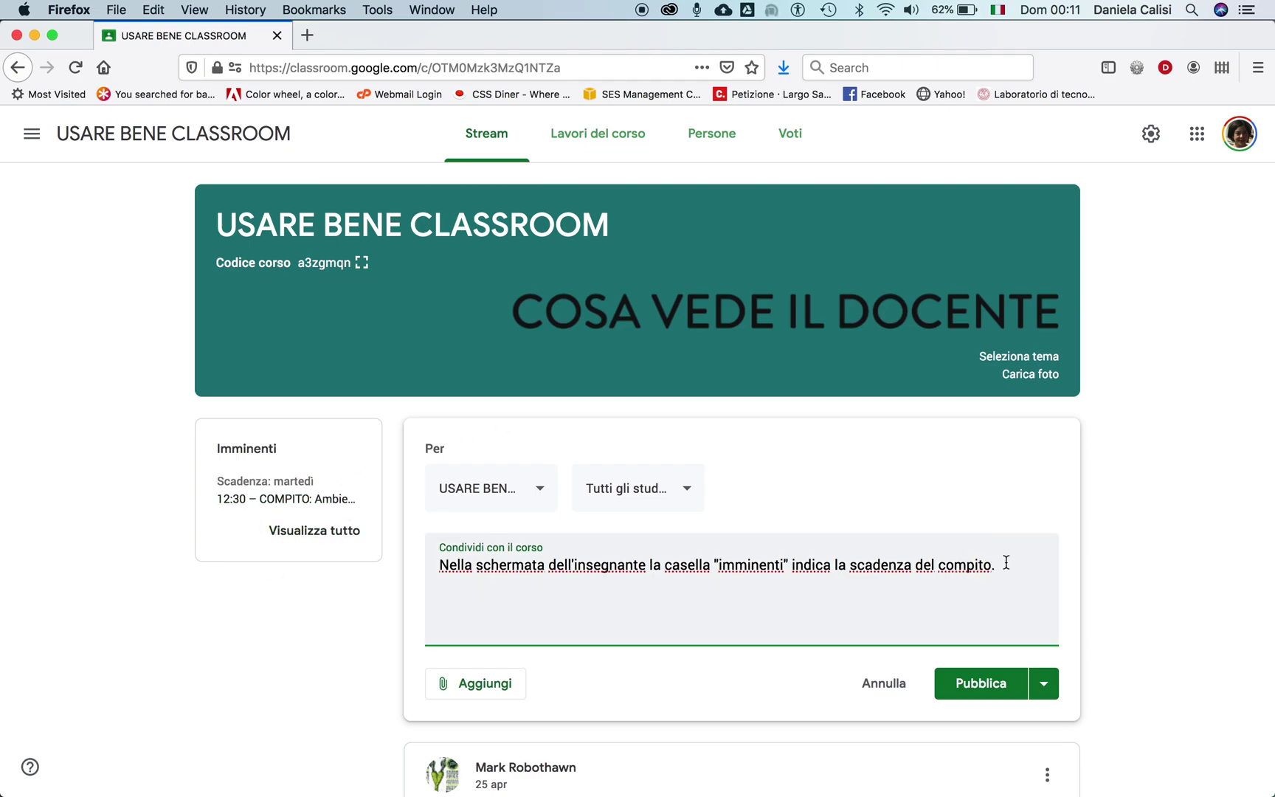
Add the line "Nel menu latearle alla voce "Da fare" vengono elencate anche tutte le altre scadenze e i lavori in corso." and publish the post.
key(Return)
text(Nel menu latearle)
key(BackSpace)
text(le alla vo)
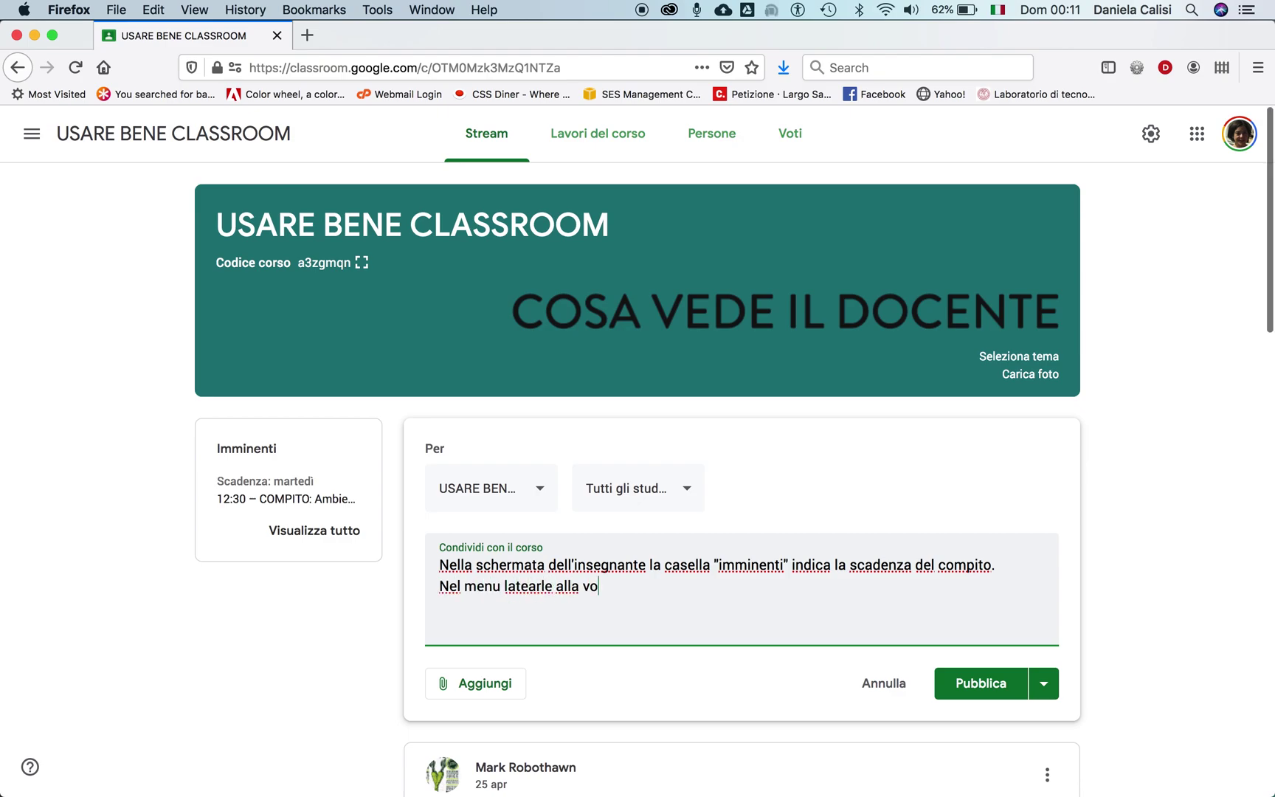
text(re")
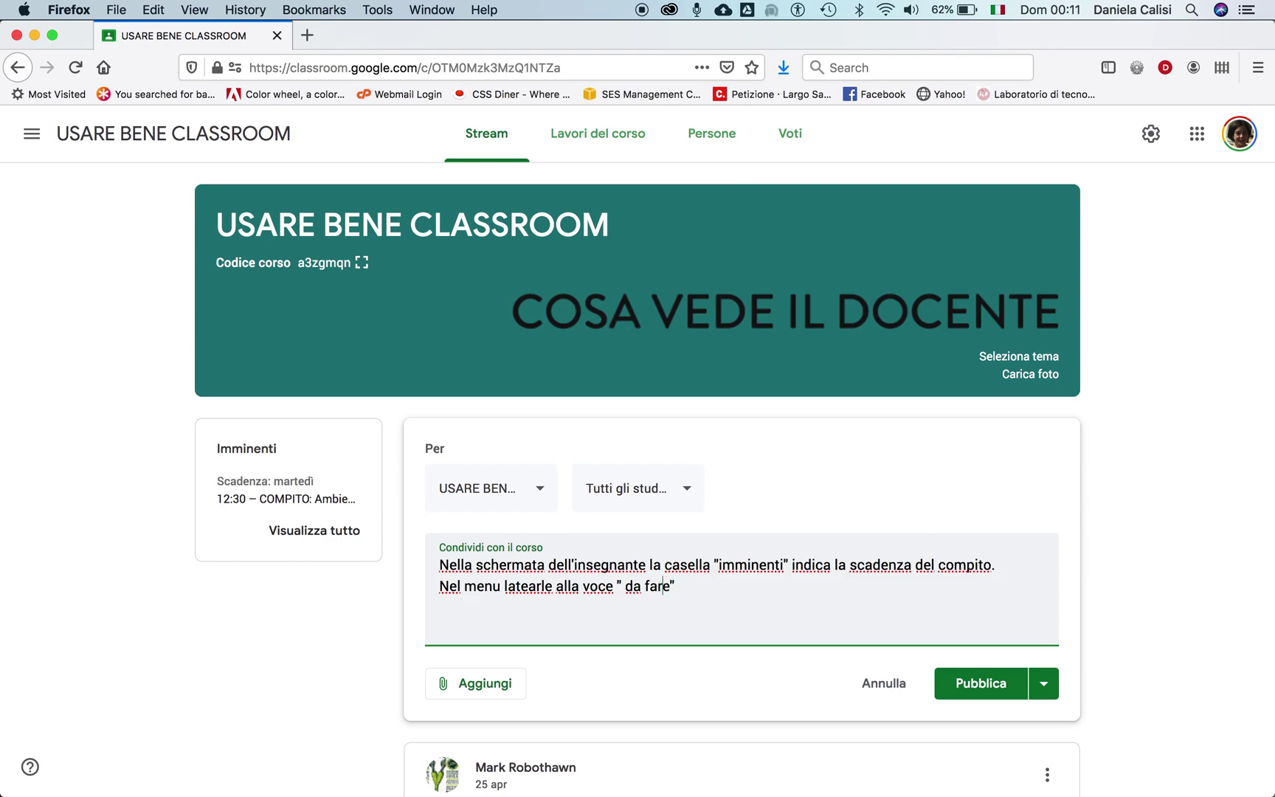
key(BackSpace)
key(BackSpace)
key(BackSpace)
key(BackSpace)
key(BackSpace)
key(BackSpace)
key(BackSpace)
key(BackSpace)
key(BackSpace)
text(Da fare" vengono elencate anche tutte le altre scadenze)
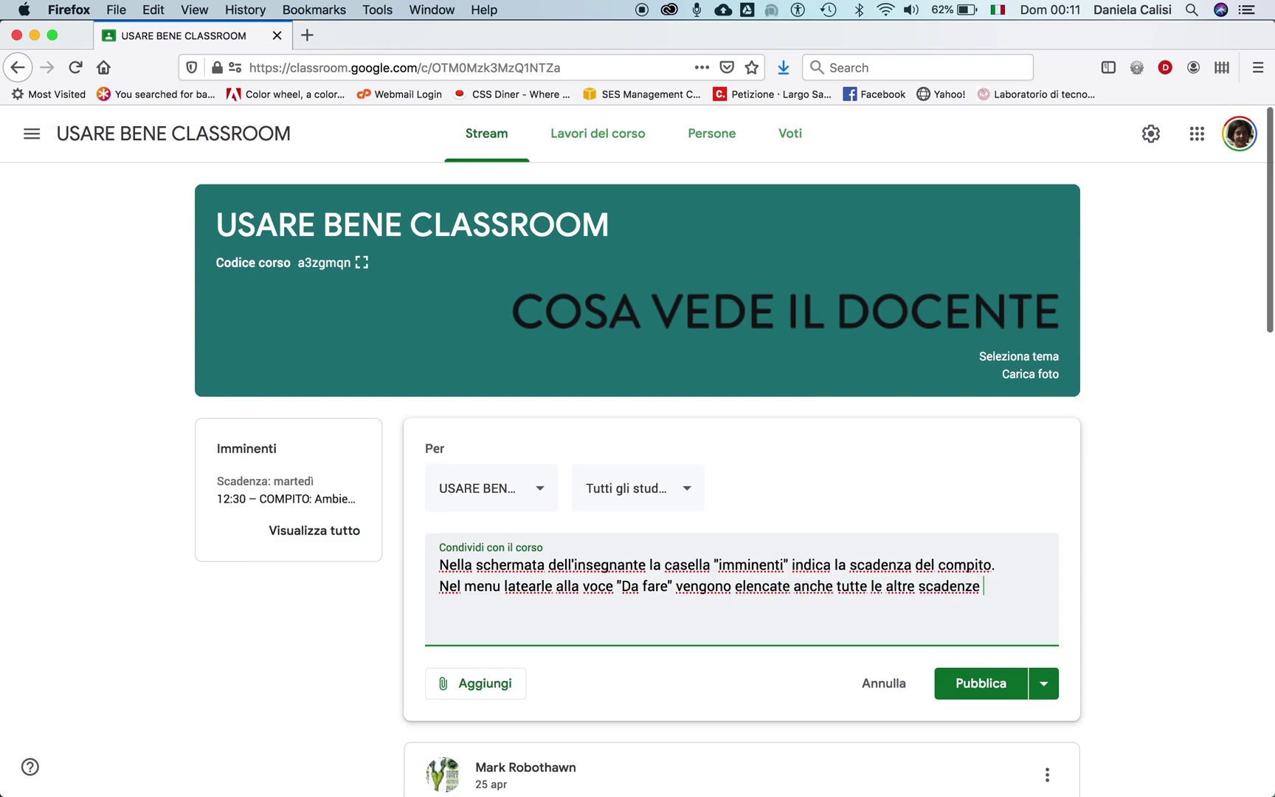
text( e i lavori in corso.)
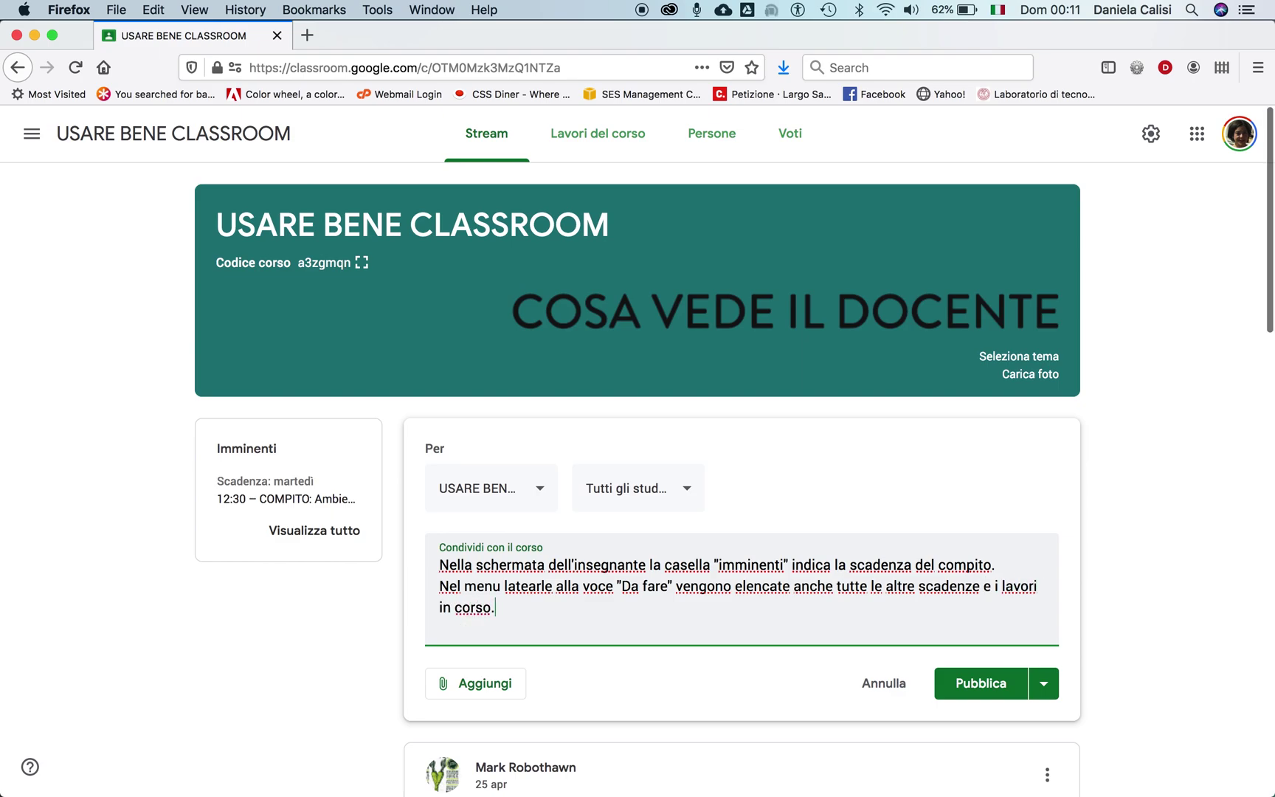
click(993, 685)
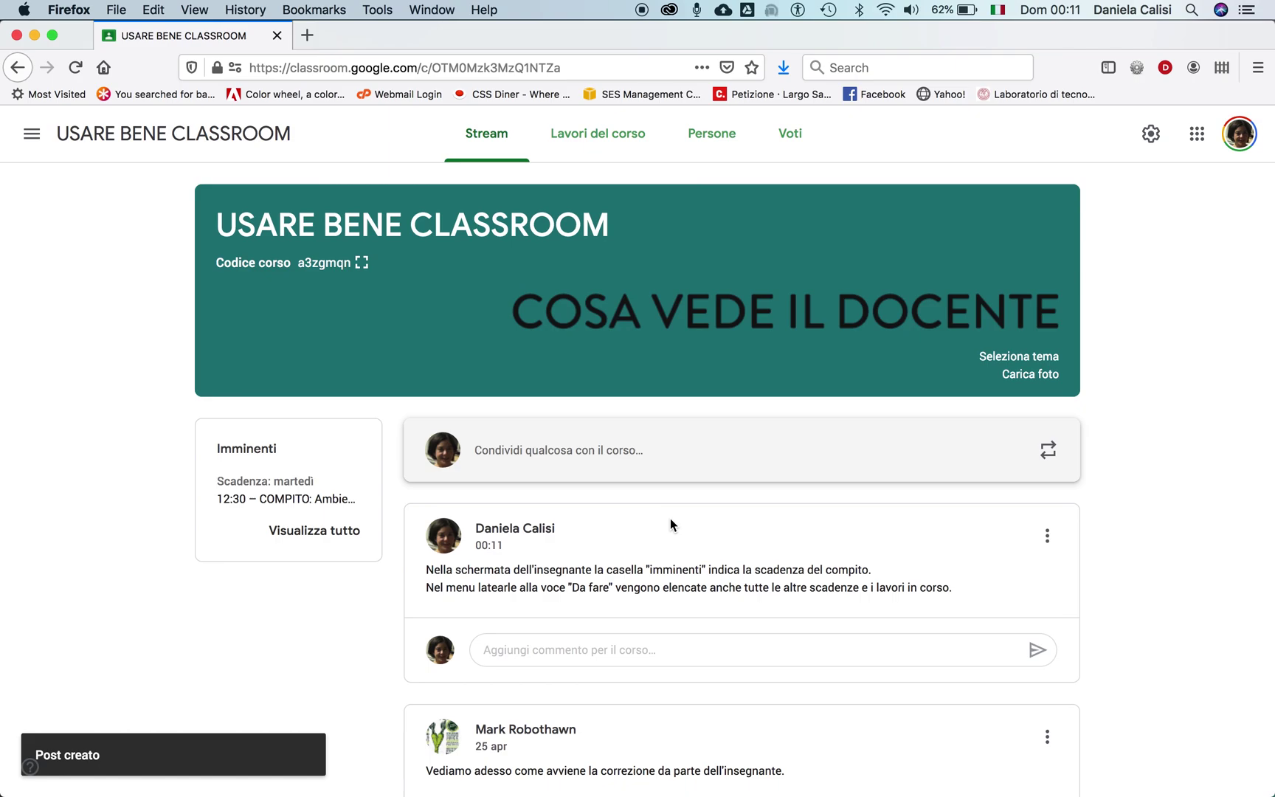
Go to the Da fare list of work to correct and open the student's submission for the COMPITO assignment on artificial and natural environments.
click(31, 134)
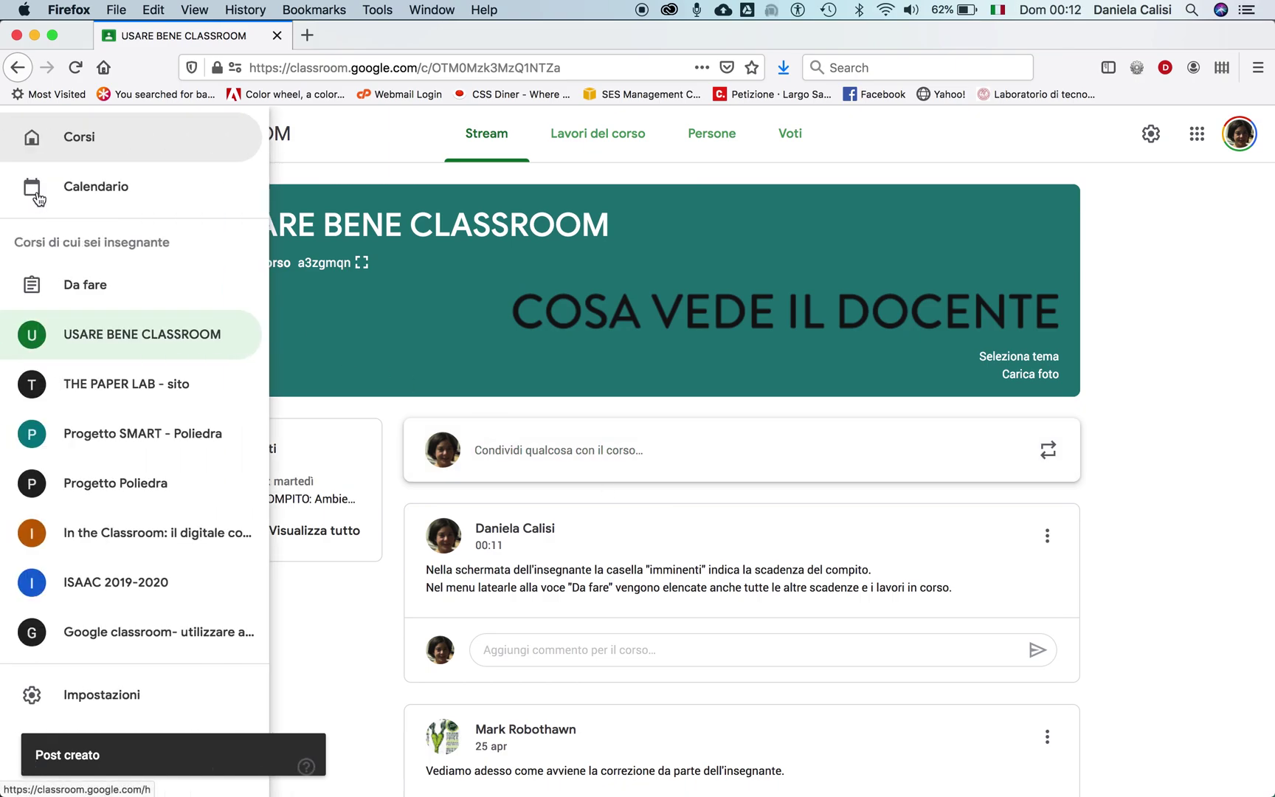
click(83, 279)
scroll(428, 532, down, 7)
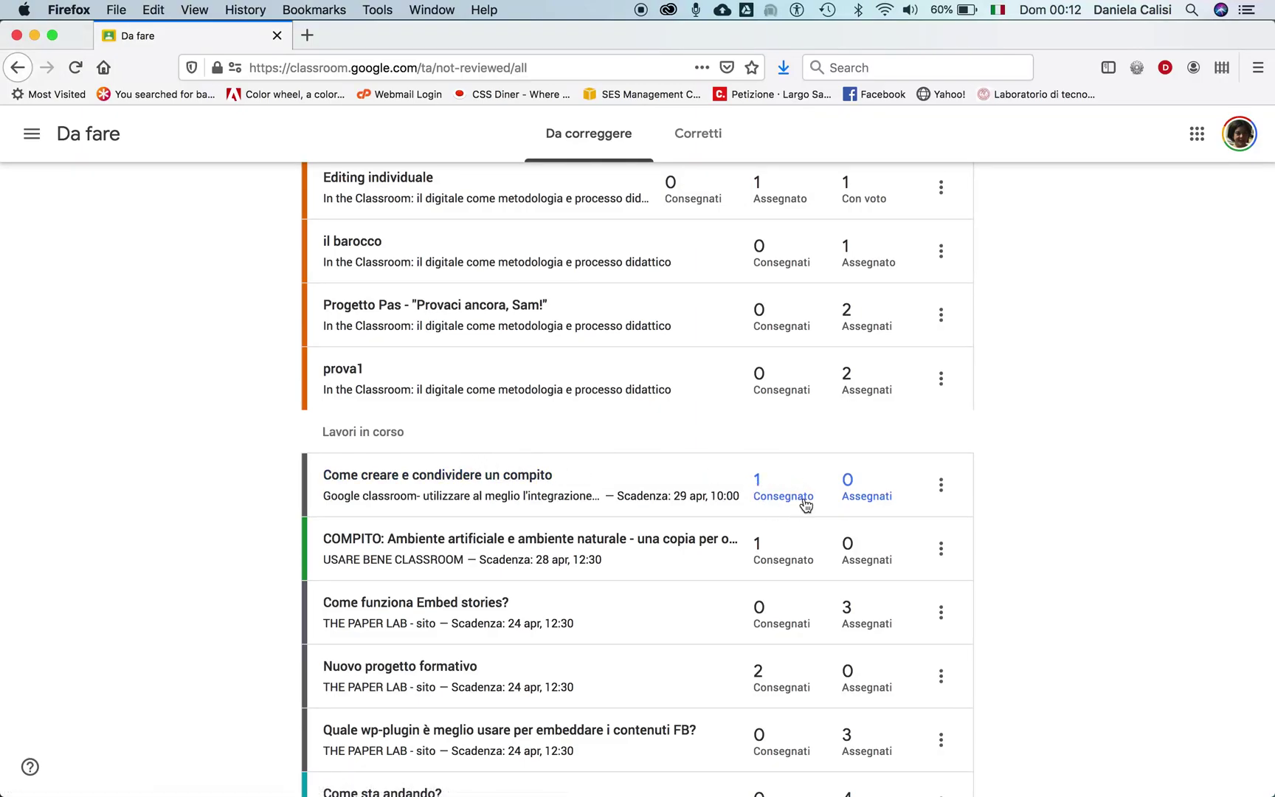
click(484, 473)
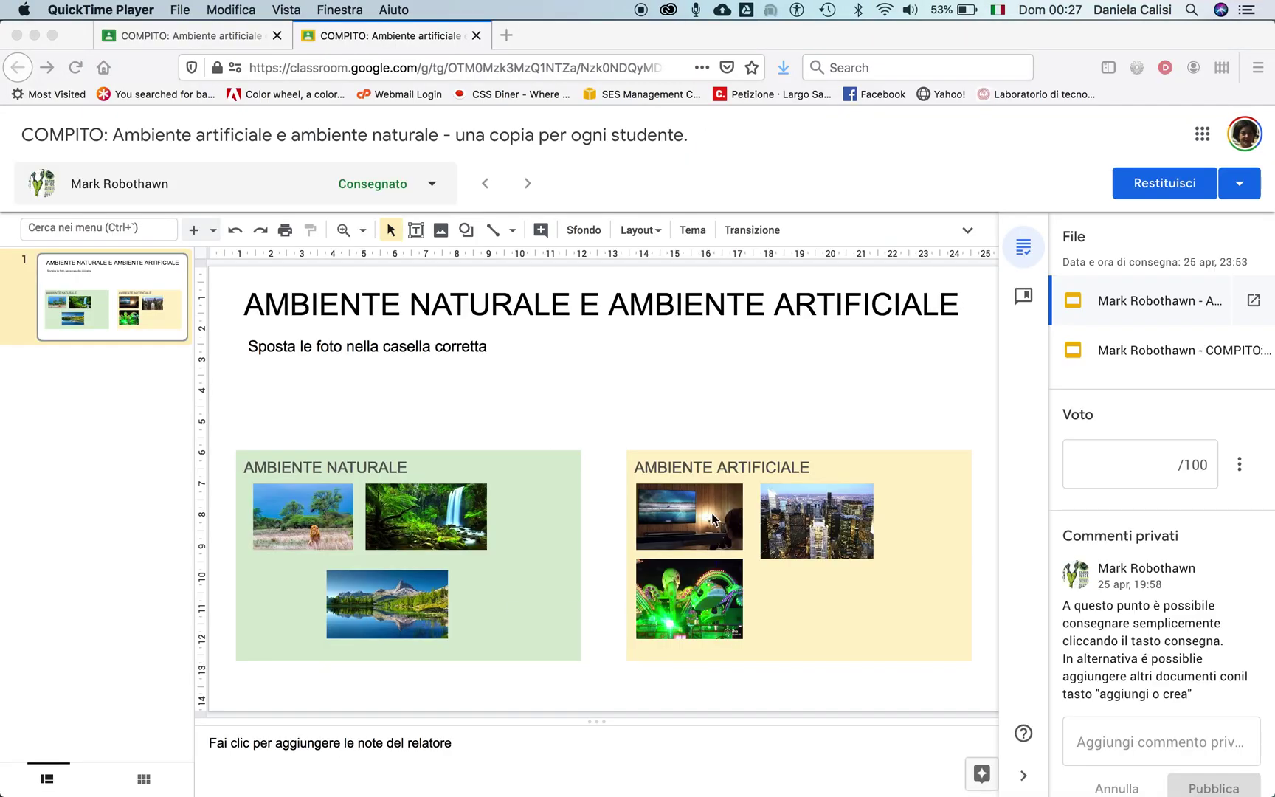
Draw a circle about 3.4 cm across just above the AMBIENTE ARTIFICIALE box on the submitted slide.
click(465, 230)
click(465, 230)
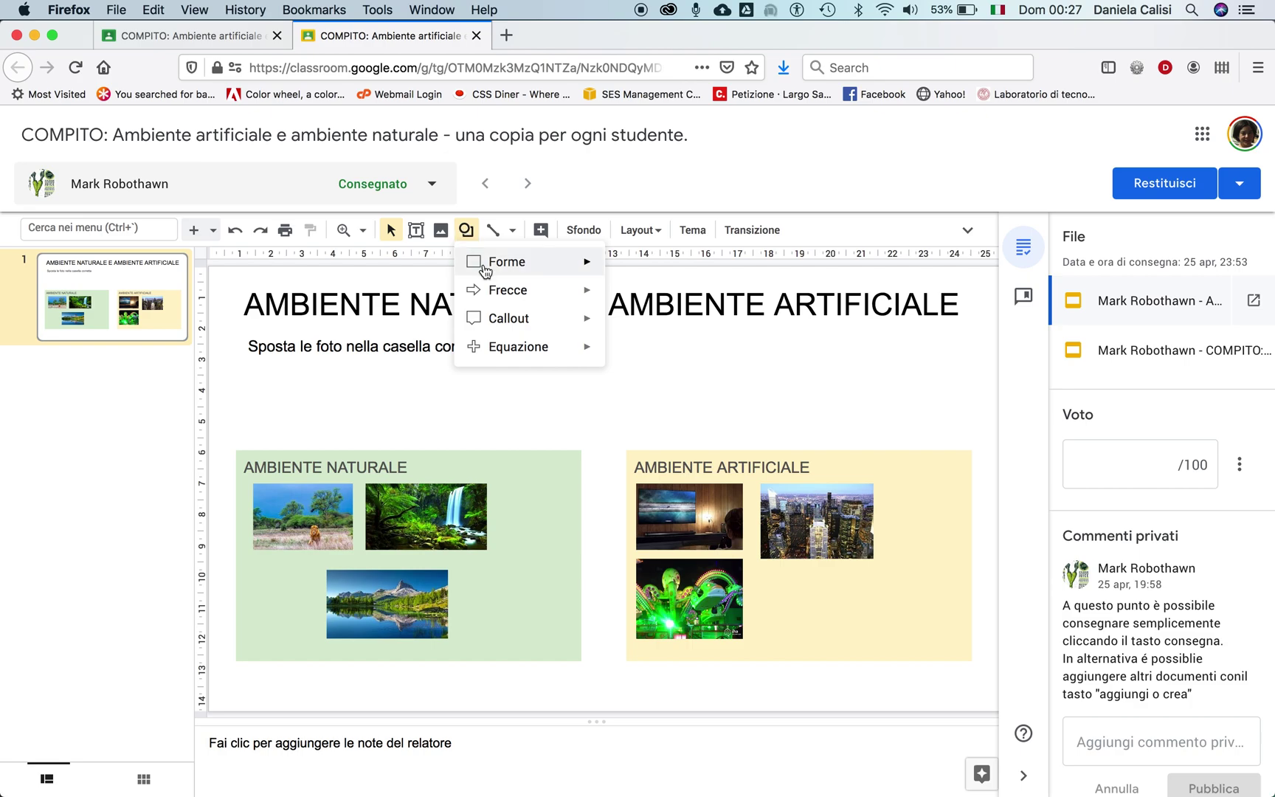
mouse_move(583, 262)
click(622, 304)
mouse_move(775, 343)
mouse_down()
mouse_move(894, 432)
mouse_move(882, 449)
mouse_up()
Fill the circle with bright green and write "BRAVO!" inside it.
click(541, 229)
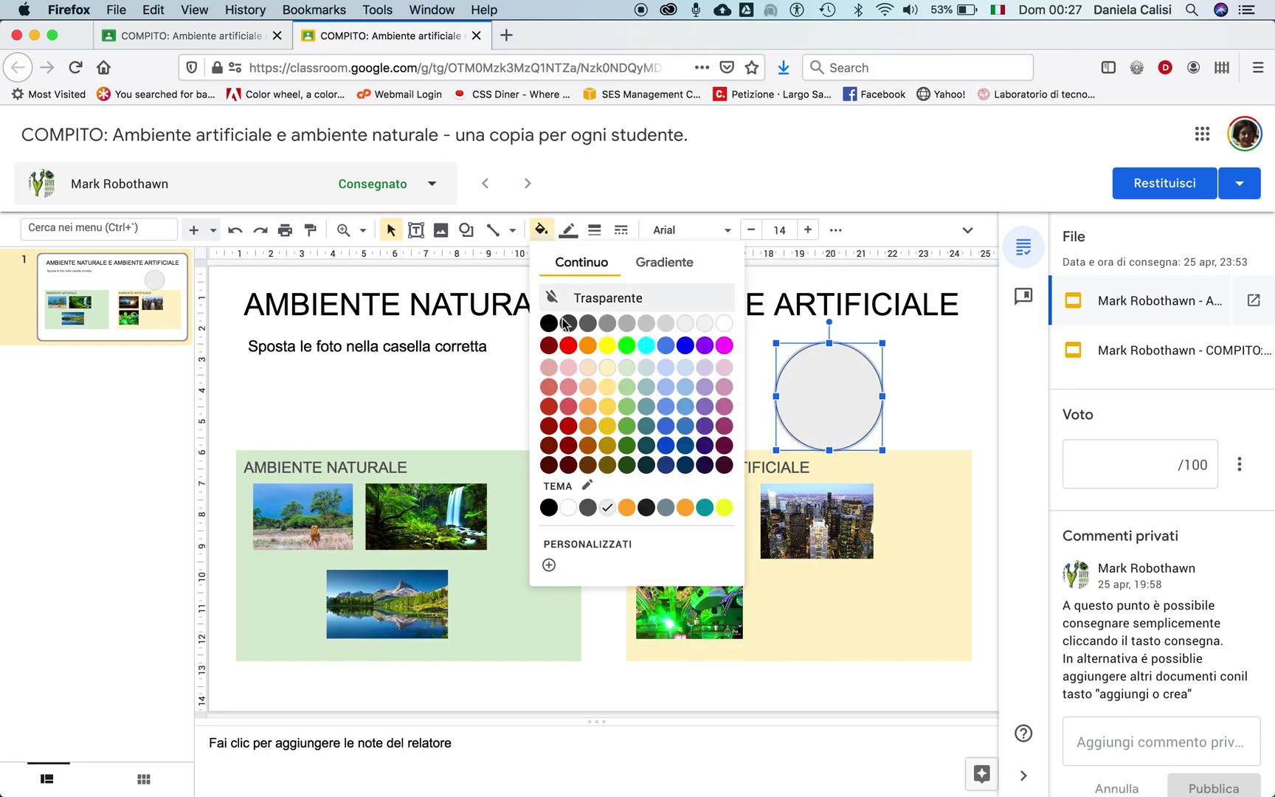
click(626, 344)
click(812, 395)
text(BRAVO!)
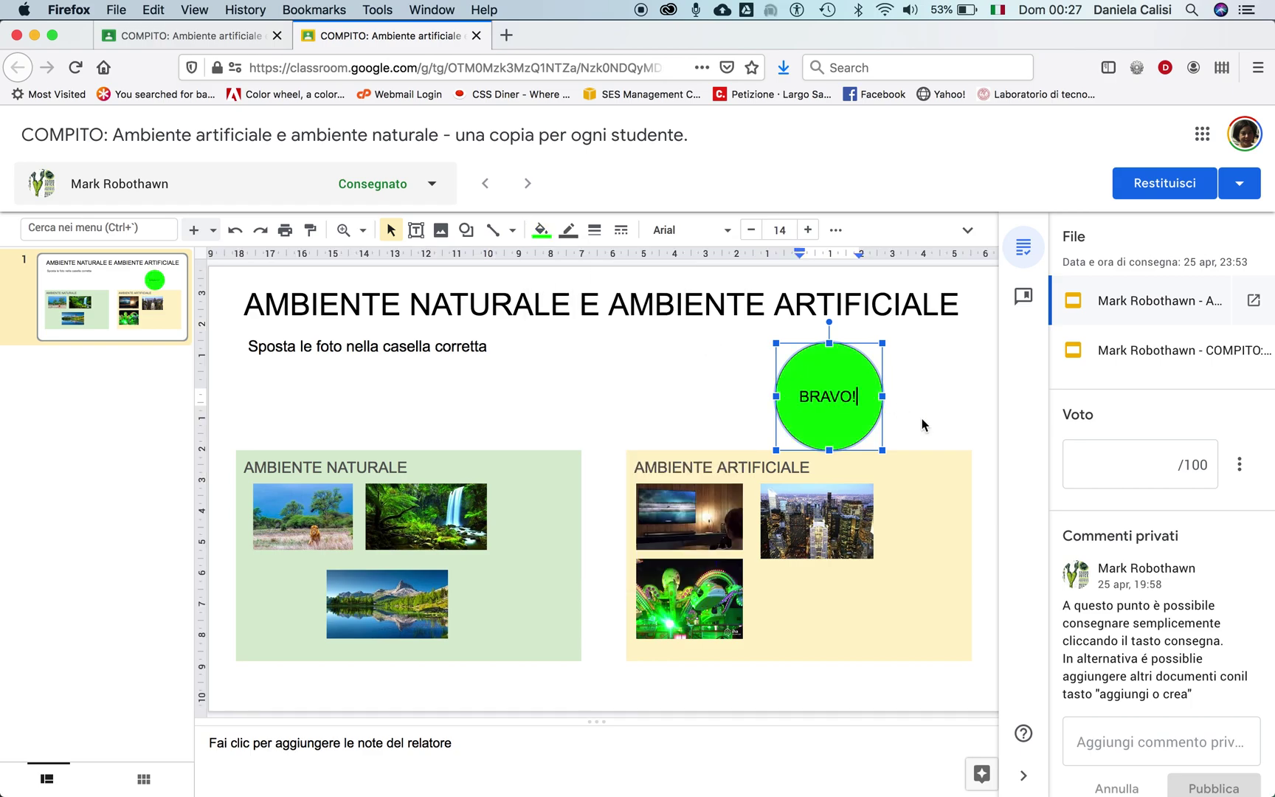
click(921, 420)
Open the student's second attached presentation and enlarge the handwritten homework photo on slide 2 to about 15.6 cm wide.
click(1123, 352)
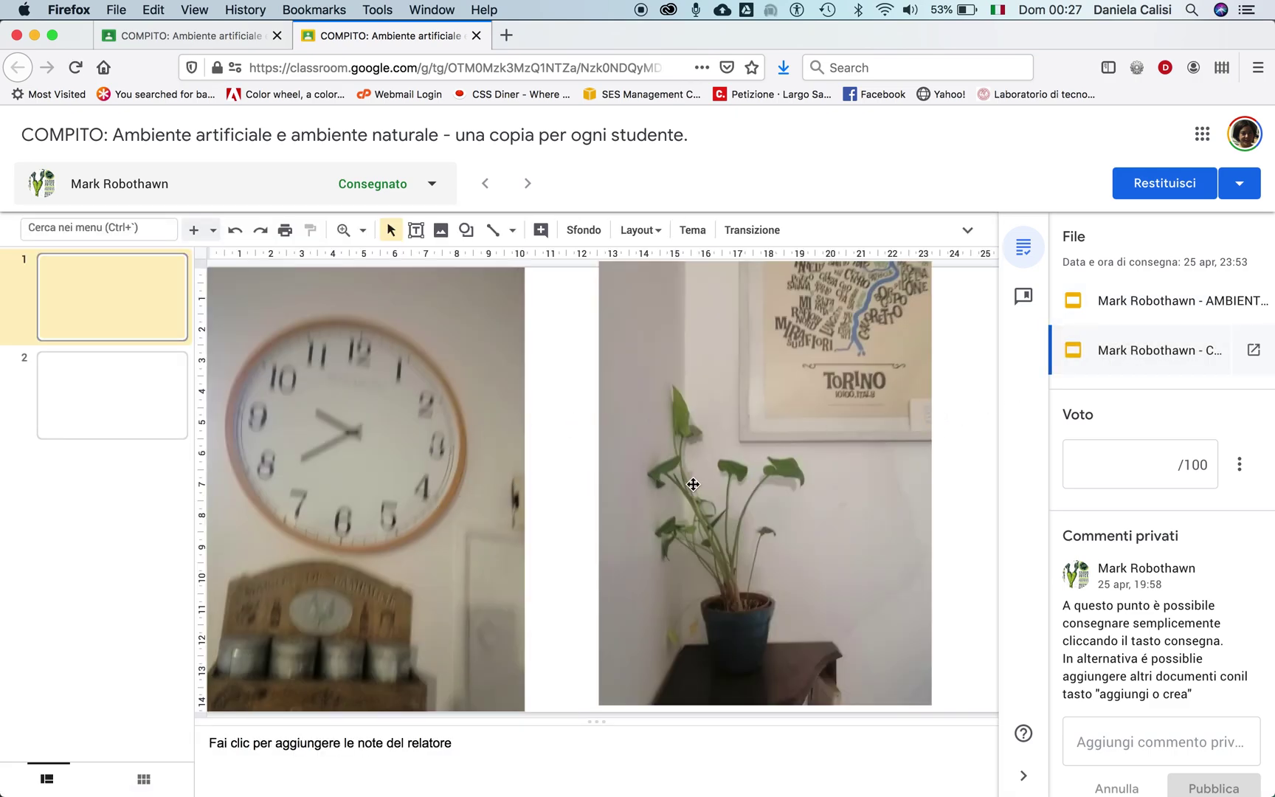
click(166, 405)
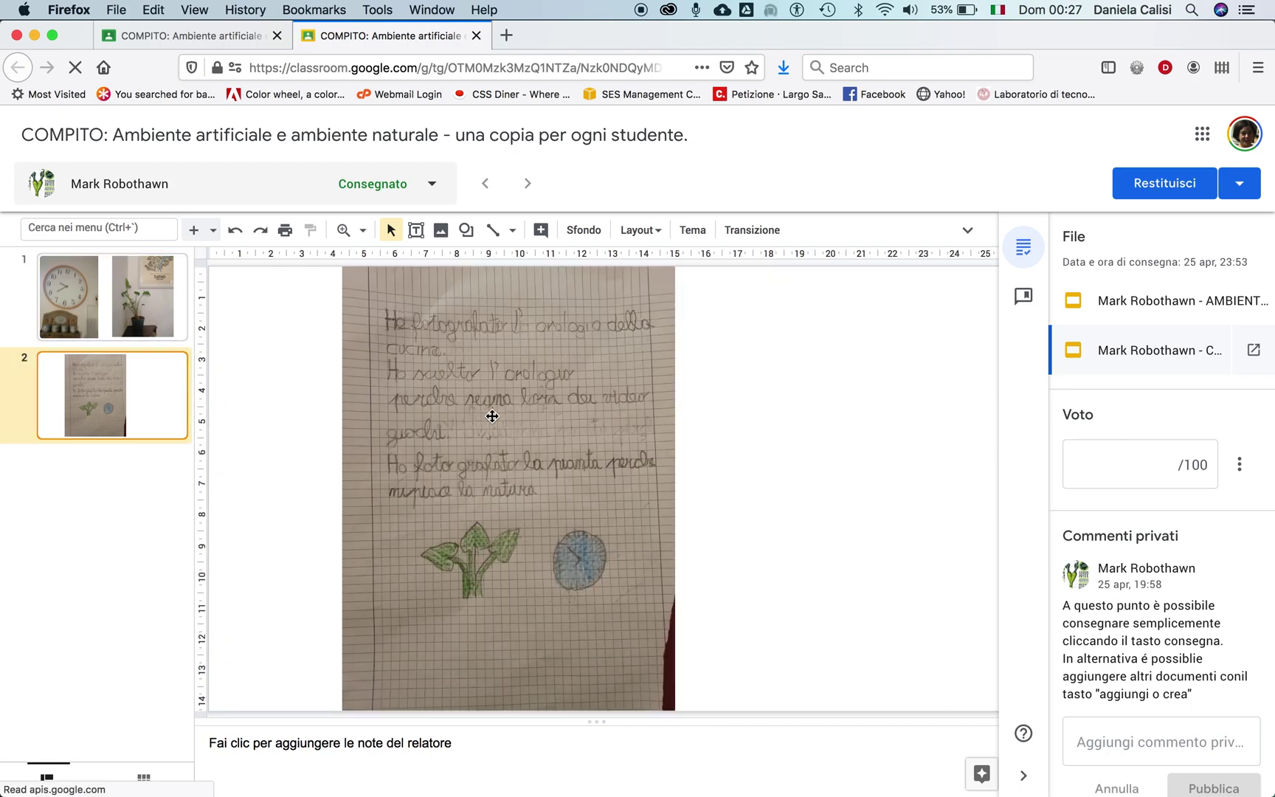
click(490, 414)
drag(504, 324, 505, 529)
drag(675, 472, 828, 348)
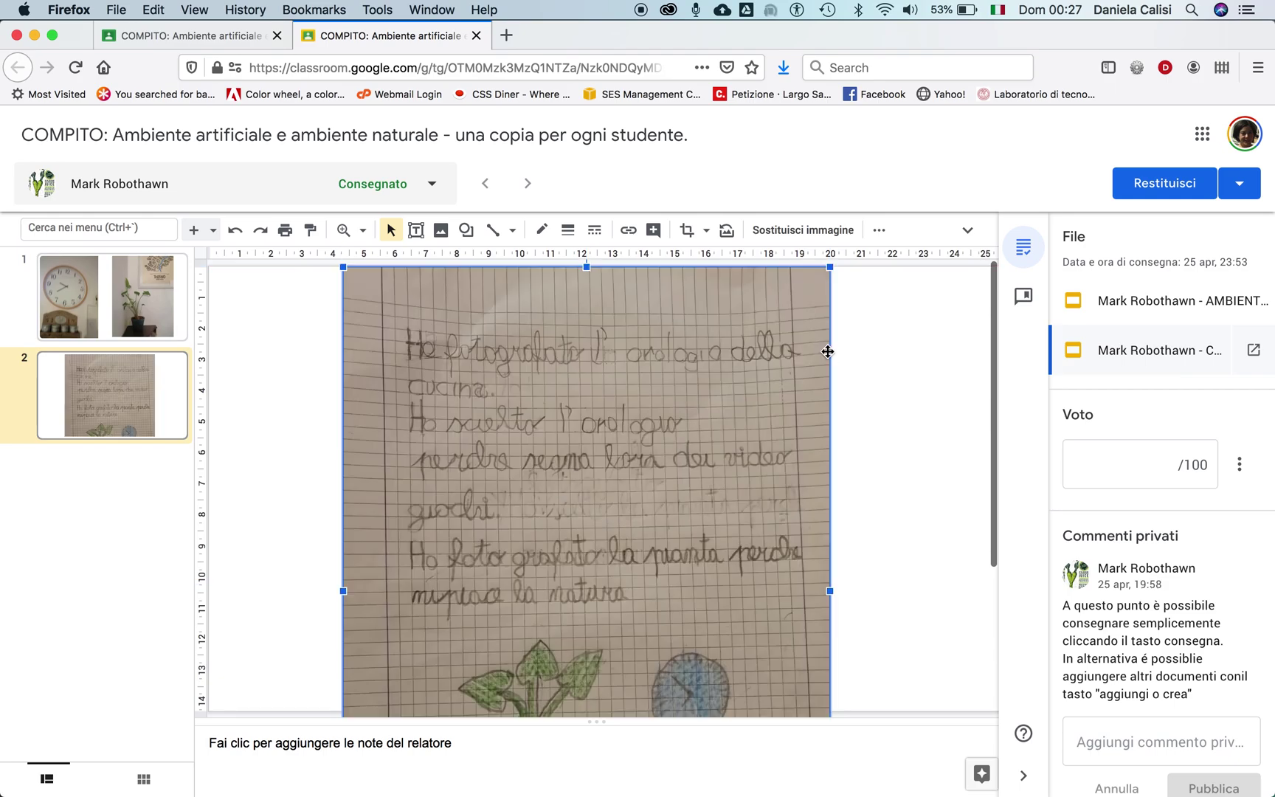
Circle the misspelled letters in the third handwritten line with a freehand stroke, coloured red with a thicker line.
click(512, 230)
click(551, 433)
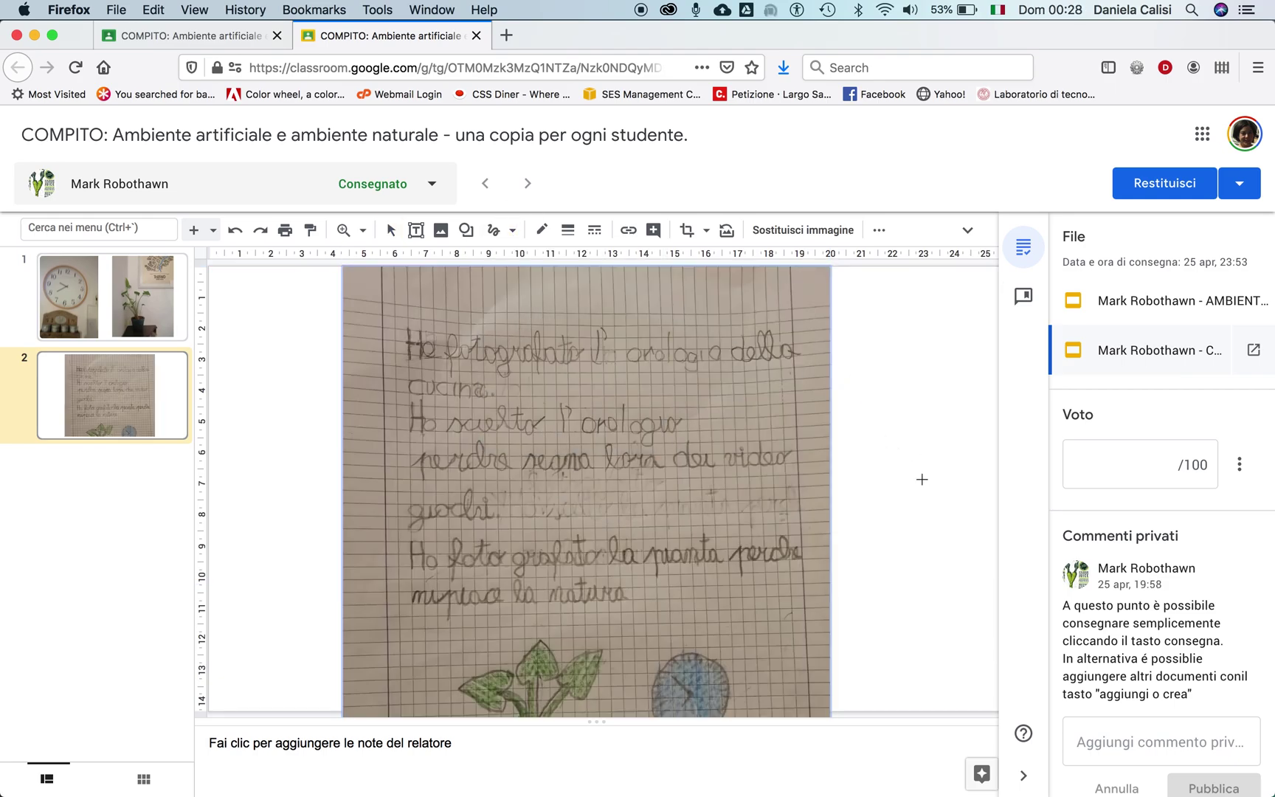
mouse_move(482, 401)
mouse_down()
mouse_move(471, 415)
mouse_move(479, 444)
mouse_move(484, 402)
mouse_up()
click(542, 229)
click(566, 309)
click(567, 230)
click(592, 318)
click(870, 419)
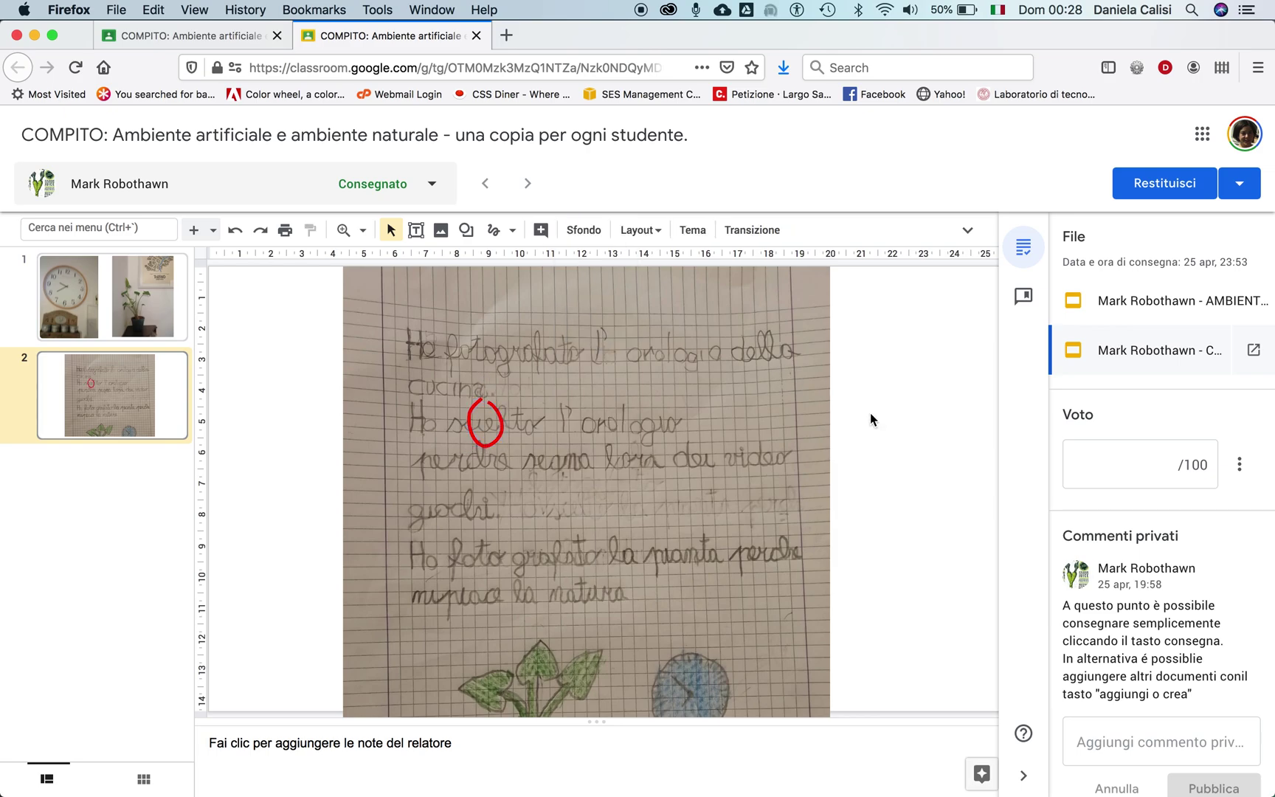
Underline the wrongly split word "foto grafato" with a red freehand line about 1.5 cm long.
click(494, 230)
drag(491, 572, 537, 572)
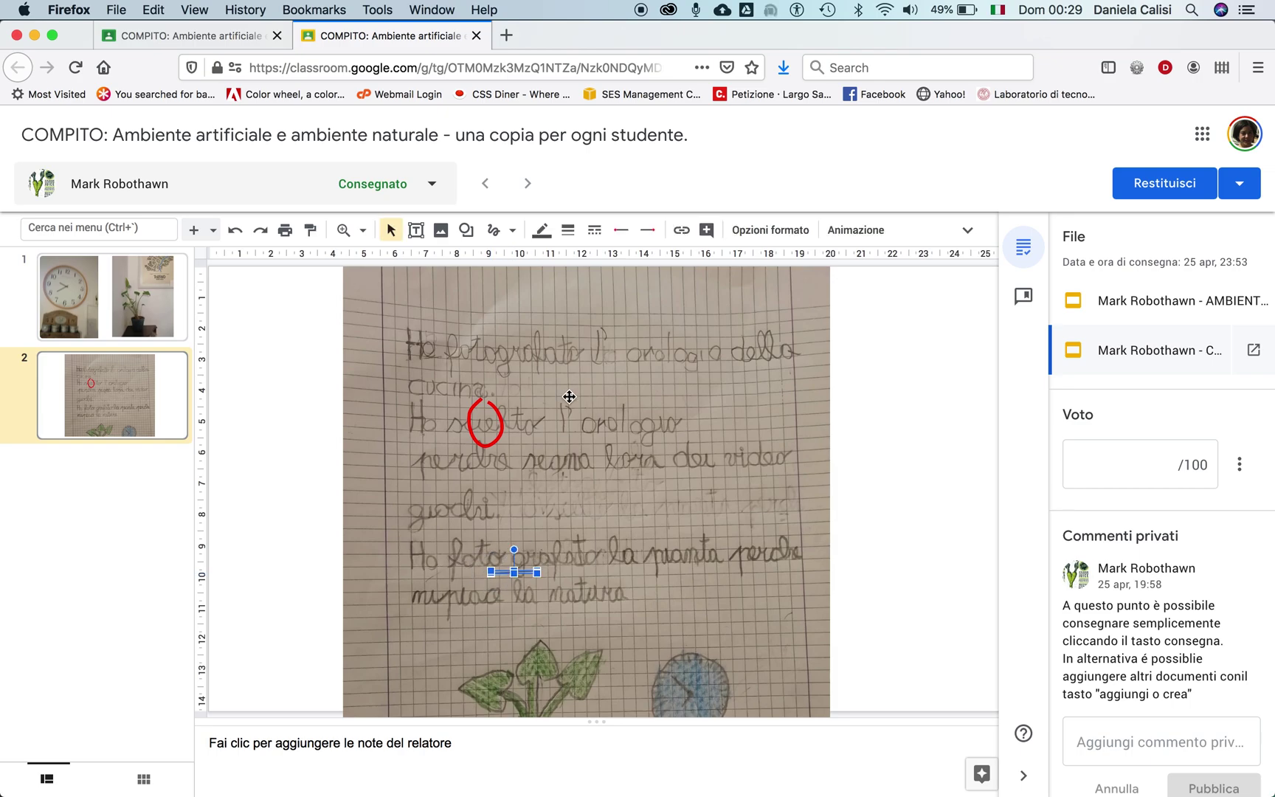
click(542, 229)
click(568, 229)
click(578, 262)
click(867, 422)
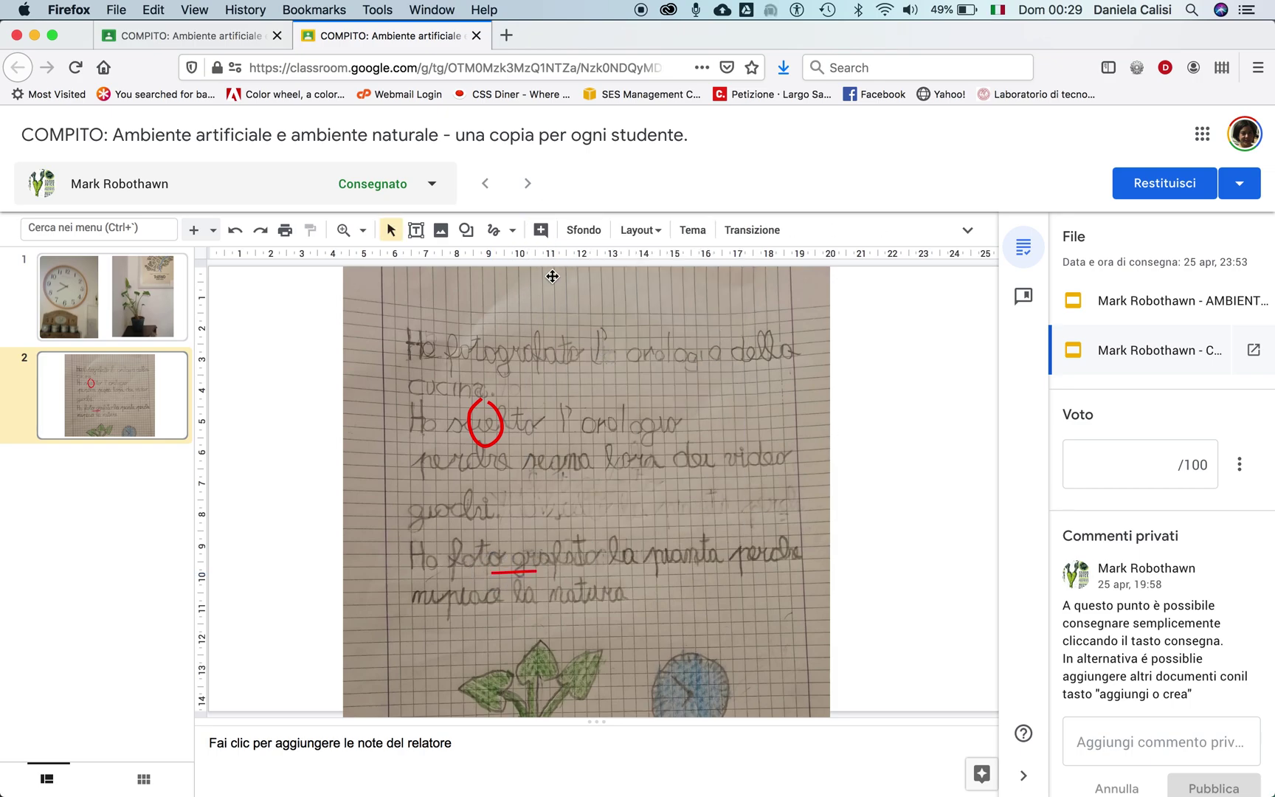
Draw a thick red slash about 1.5 cm tall separating the joined words "mi" and "piace" in the last handwritten line.
click(512, 230)
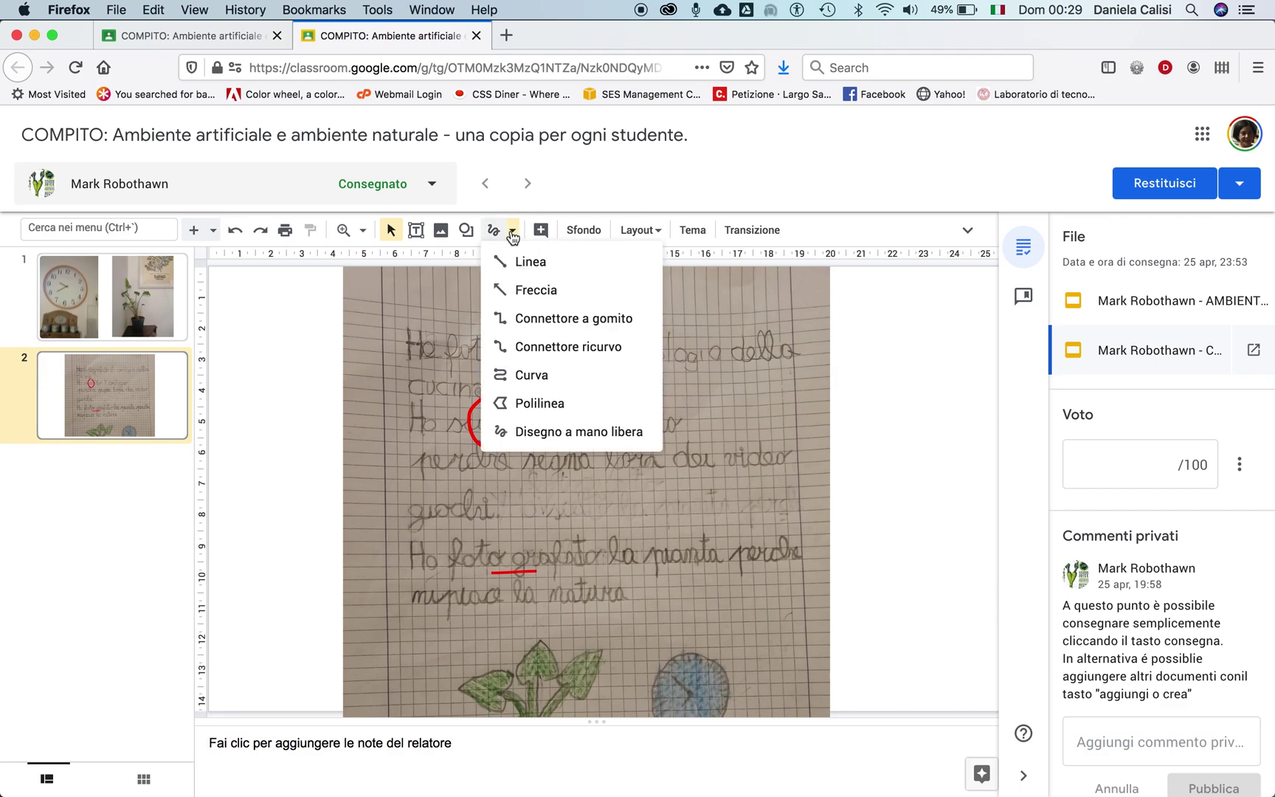
click(526, 385)
drag(447, 579, 445, 626)
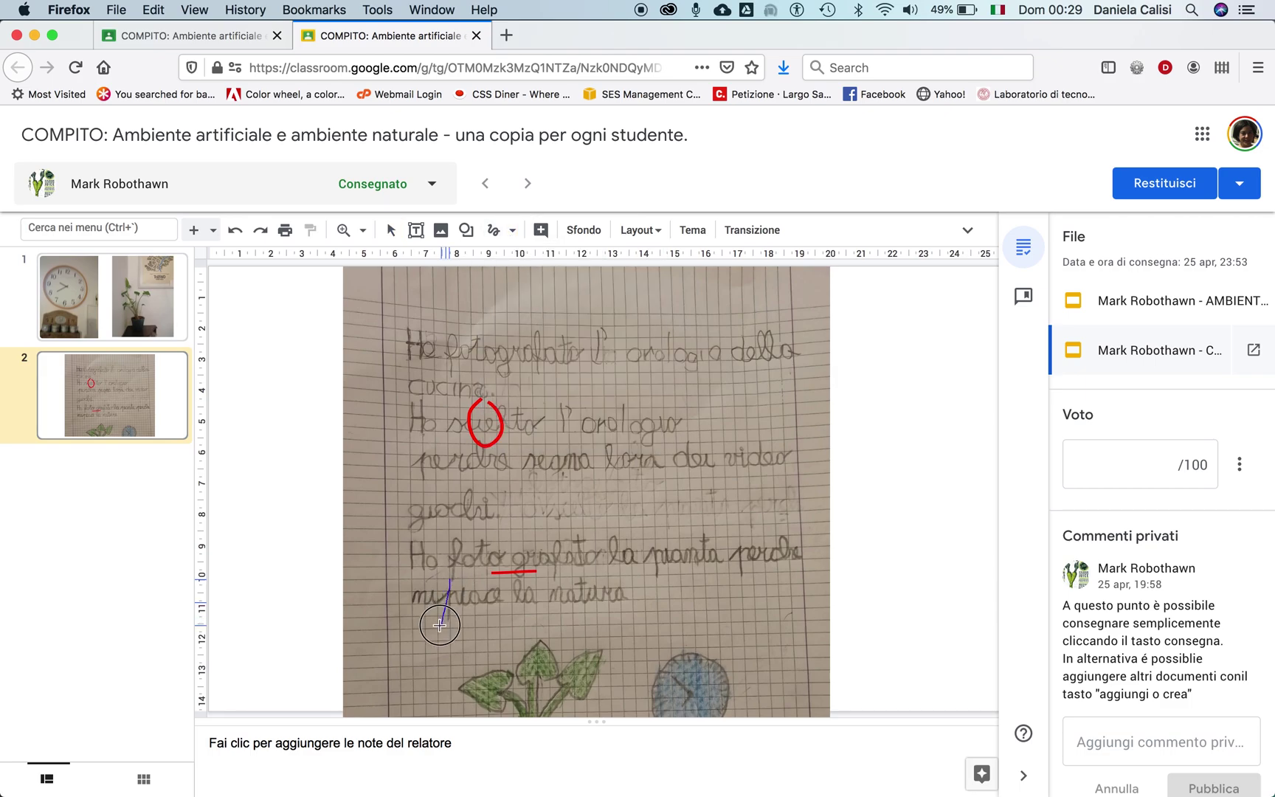
click(541, 229)
click(558, 312)
click(570, 231)
click(592, 322)
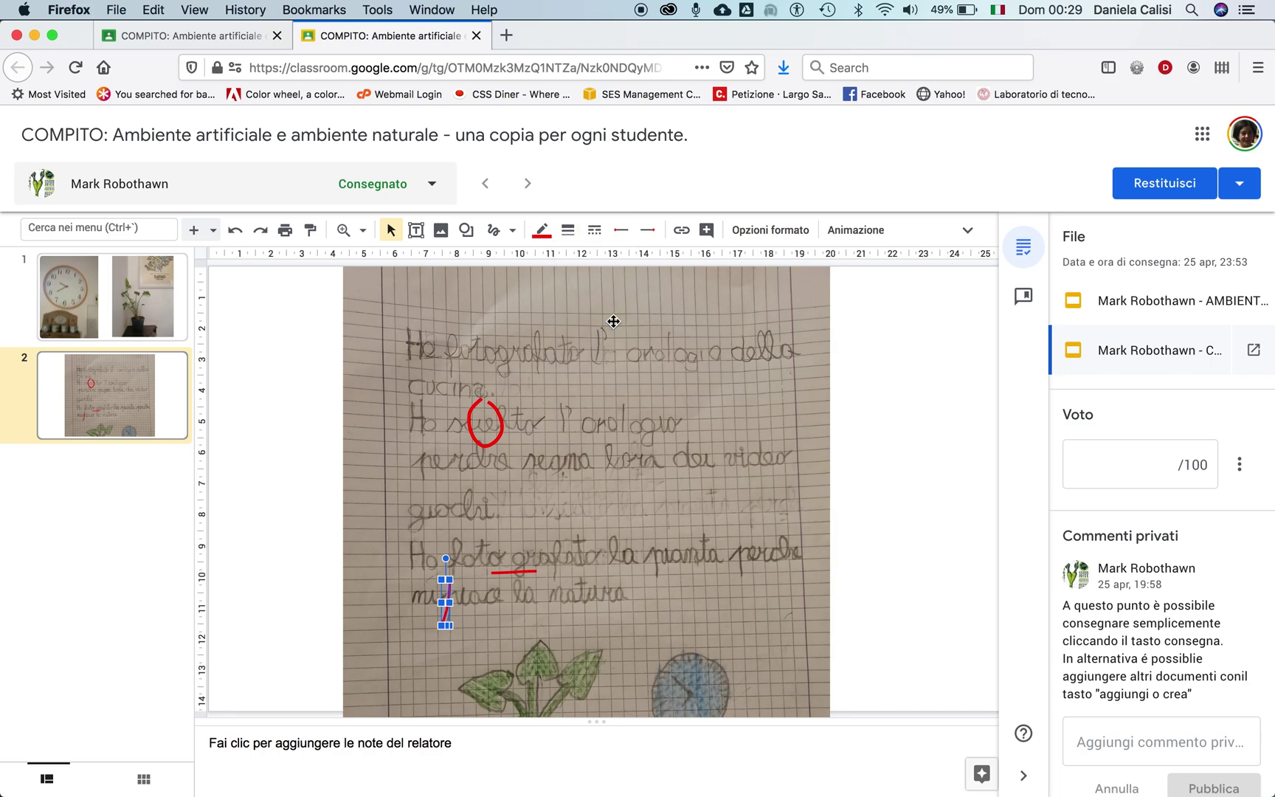
click(873, 432)
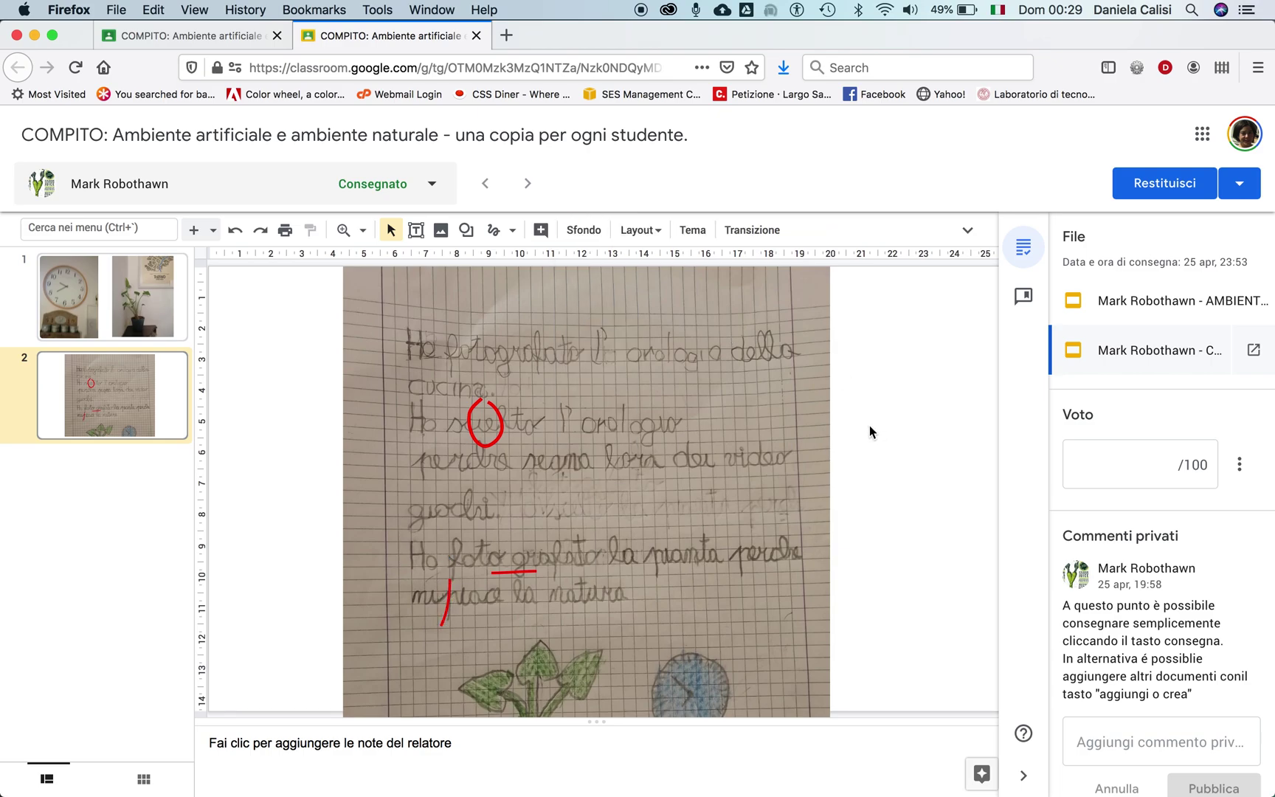
Add a text box beside the homework photo reading "C'é qualche errore!" and, on a second line, "Correggi!".
click(417, 231)
drag(845, 352, 993, 512)
text(C'é qualche errore)
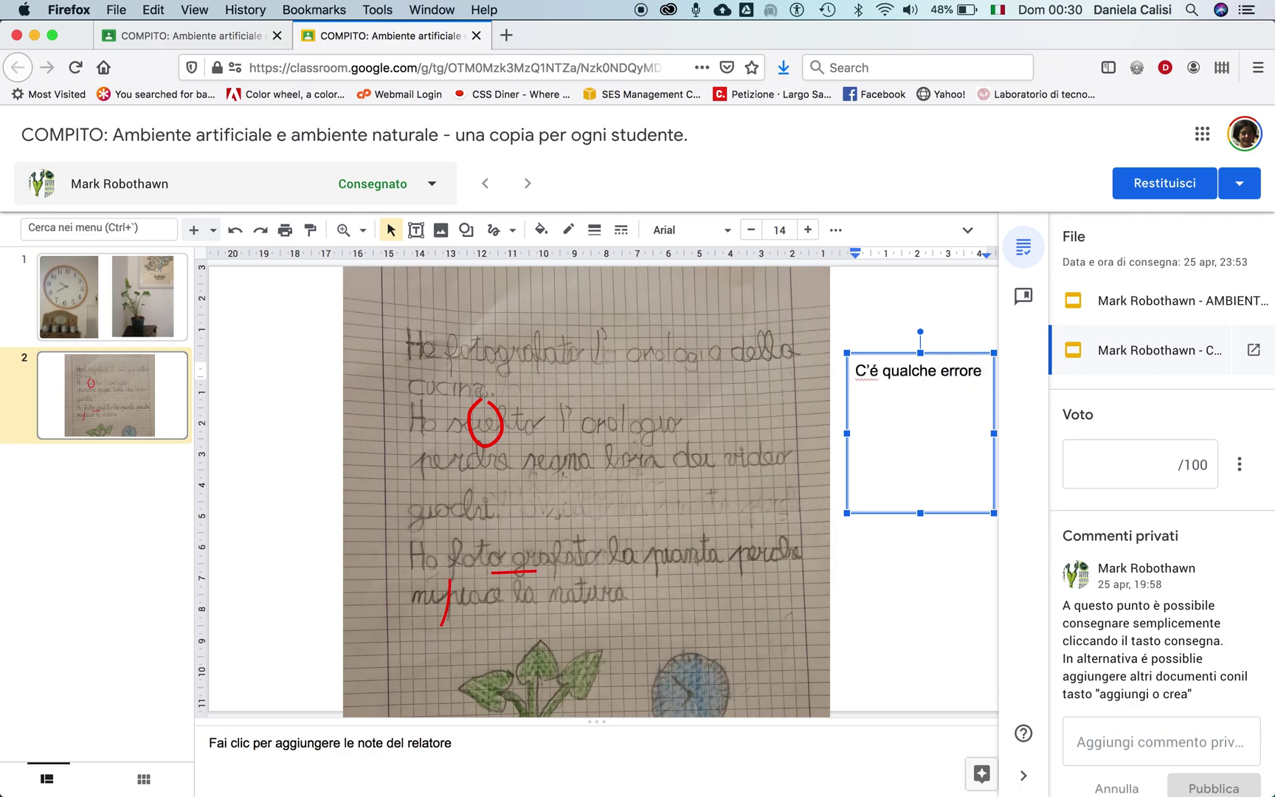
text(!)
key(Return)
text(Correggi!)
click(902, 633)
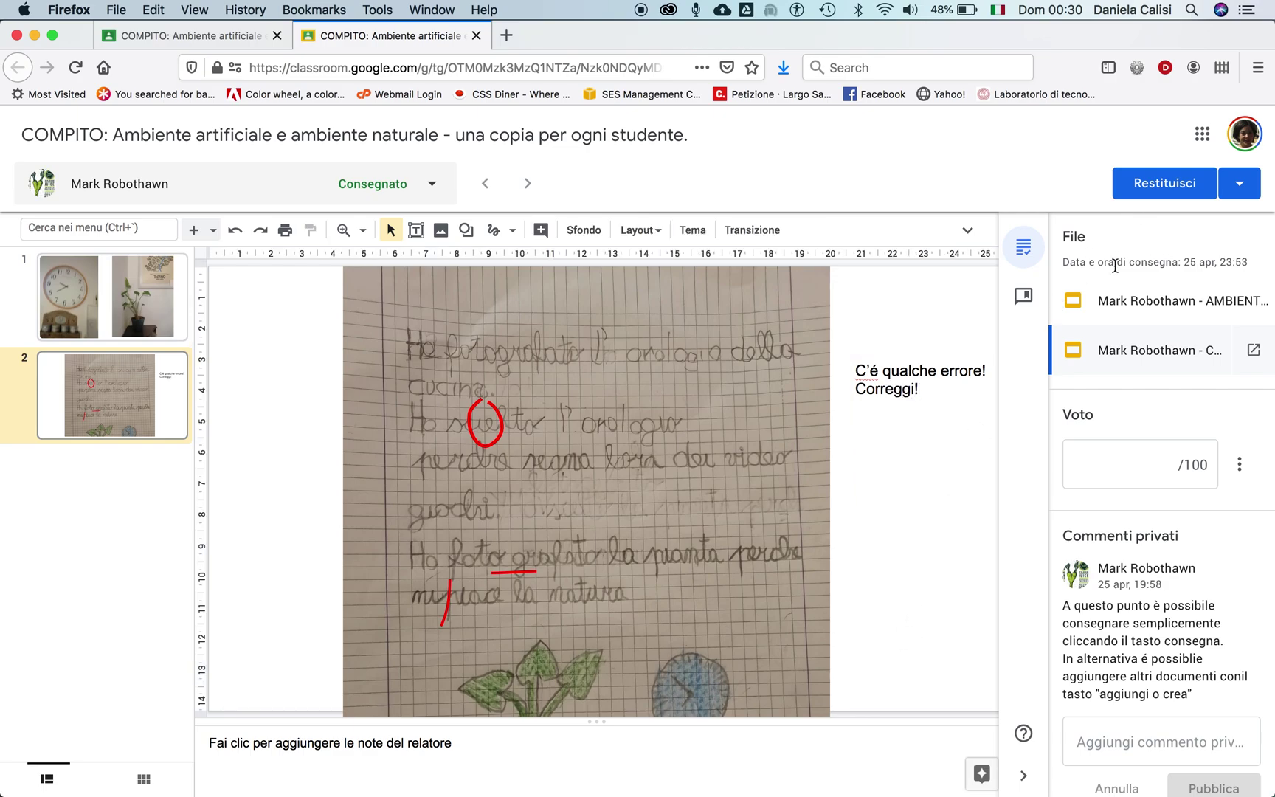
Grade the submission 90 out of 100, return it to the student with confirmation, and close the correction page.
click(1159, 466)
text(90)
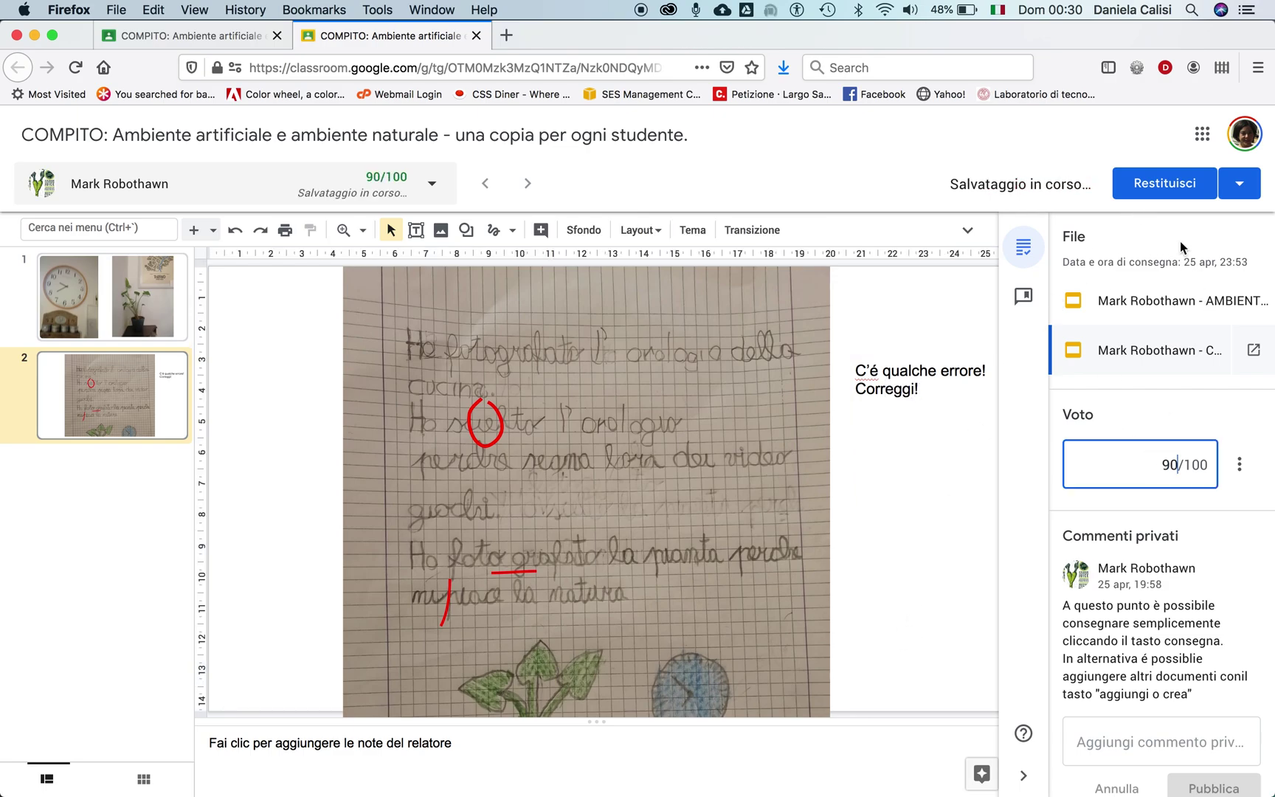
click(1176, 195)
click(816, 516)
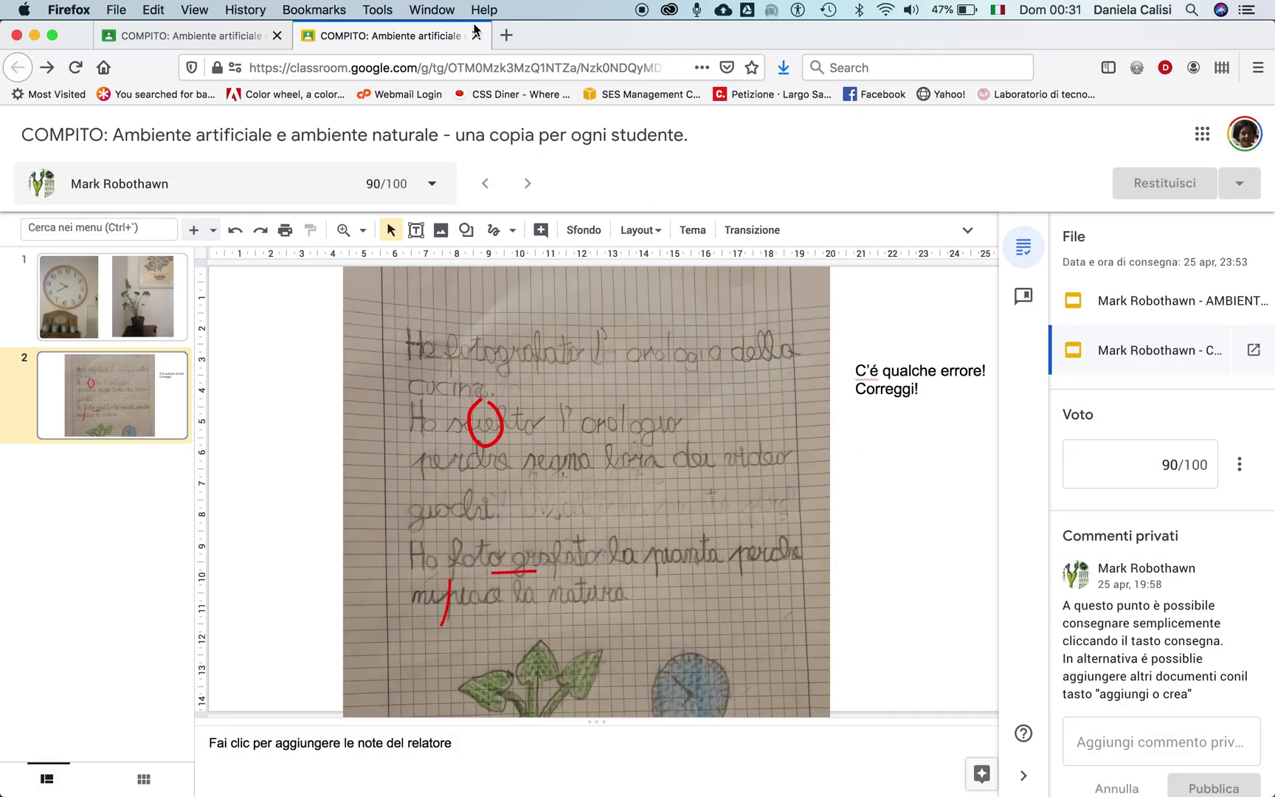
click(476, 35)
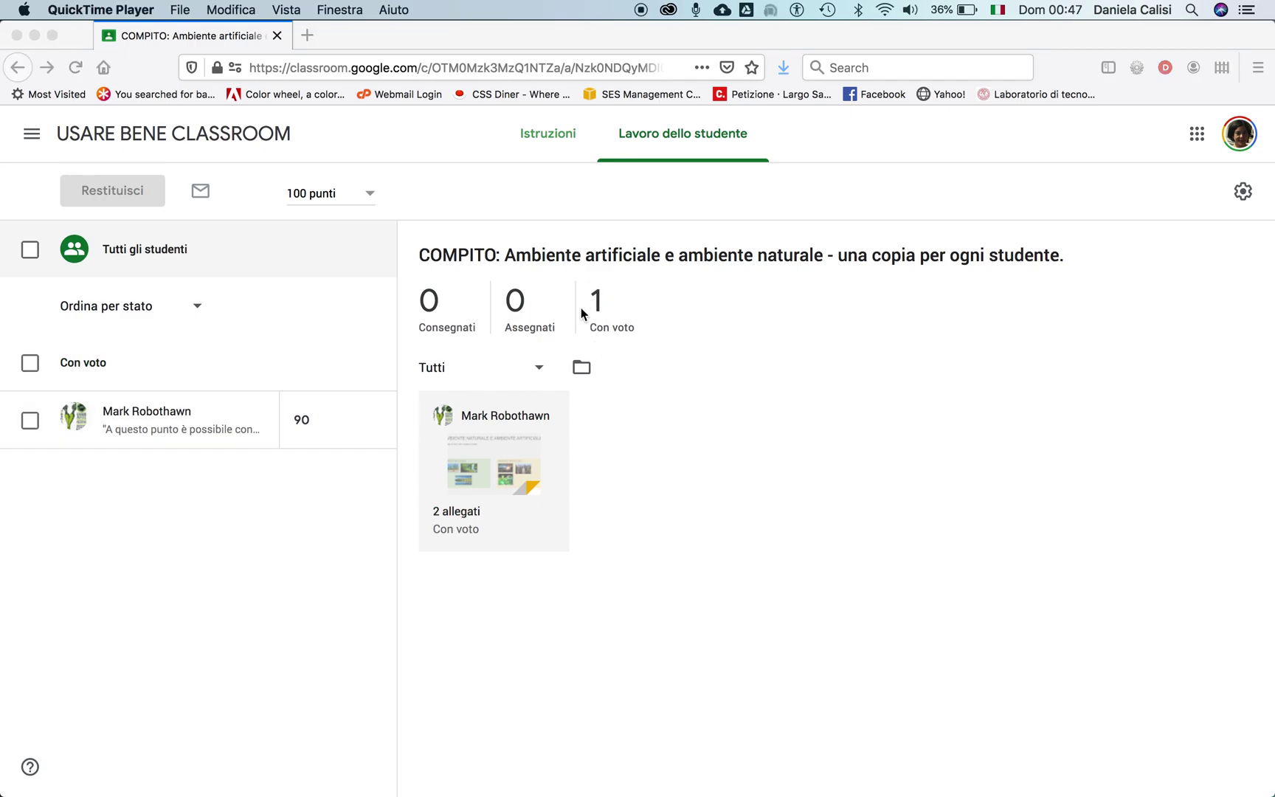
Return to the course stream and publish the post "Grazie per l'attenzione." signed with the teacher's full name.
click(191, 135)
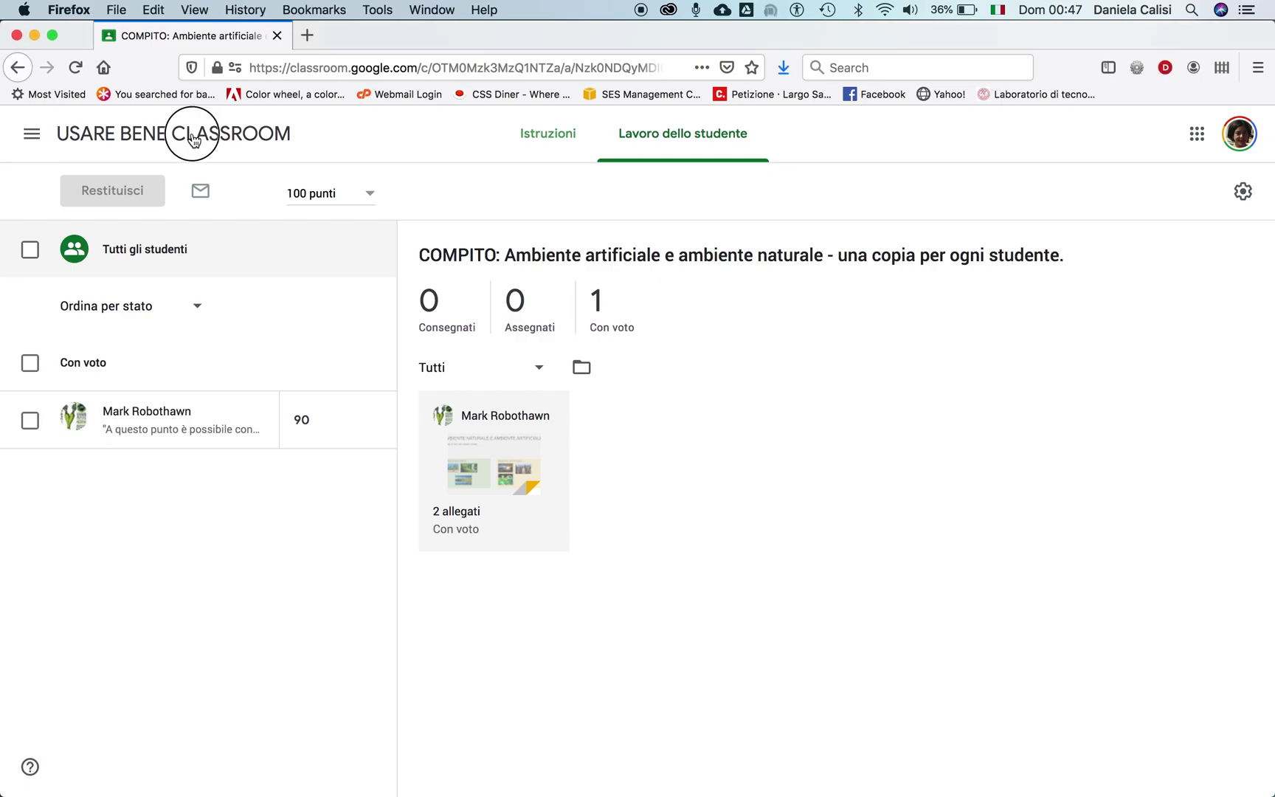
click(191, 135)
click(479, 450)
text(Gr)
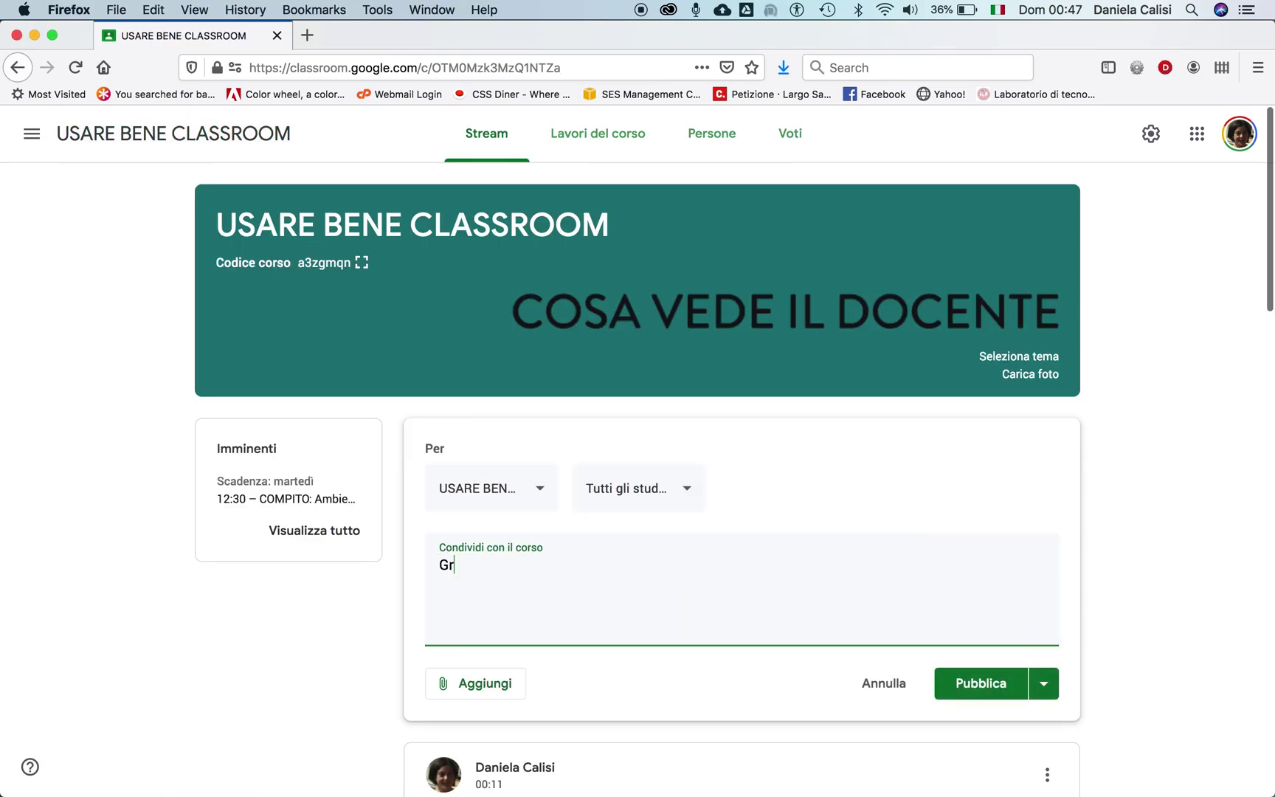
text(azie per l'attenzione.)
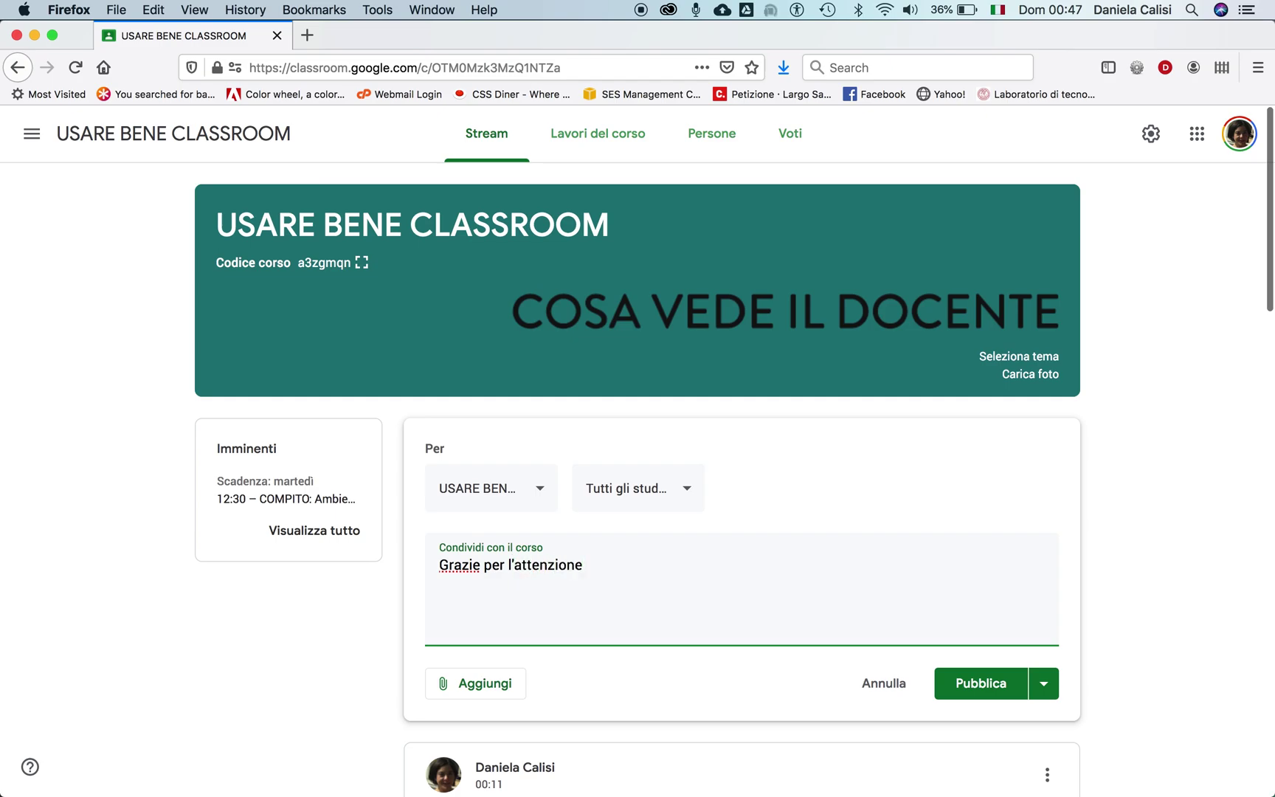
key(Return)
key(Return)
text(Daniela Calisi)
click(962, 682)
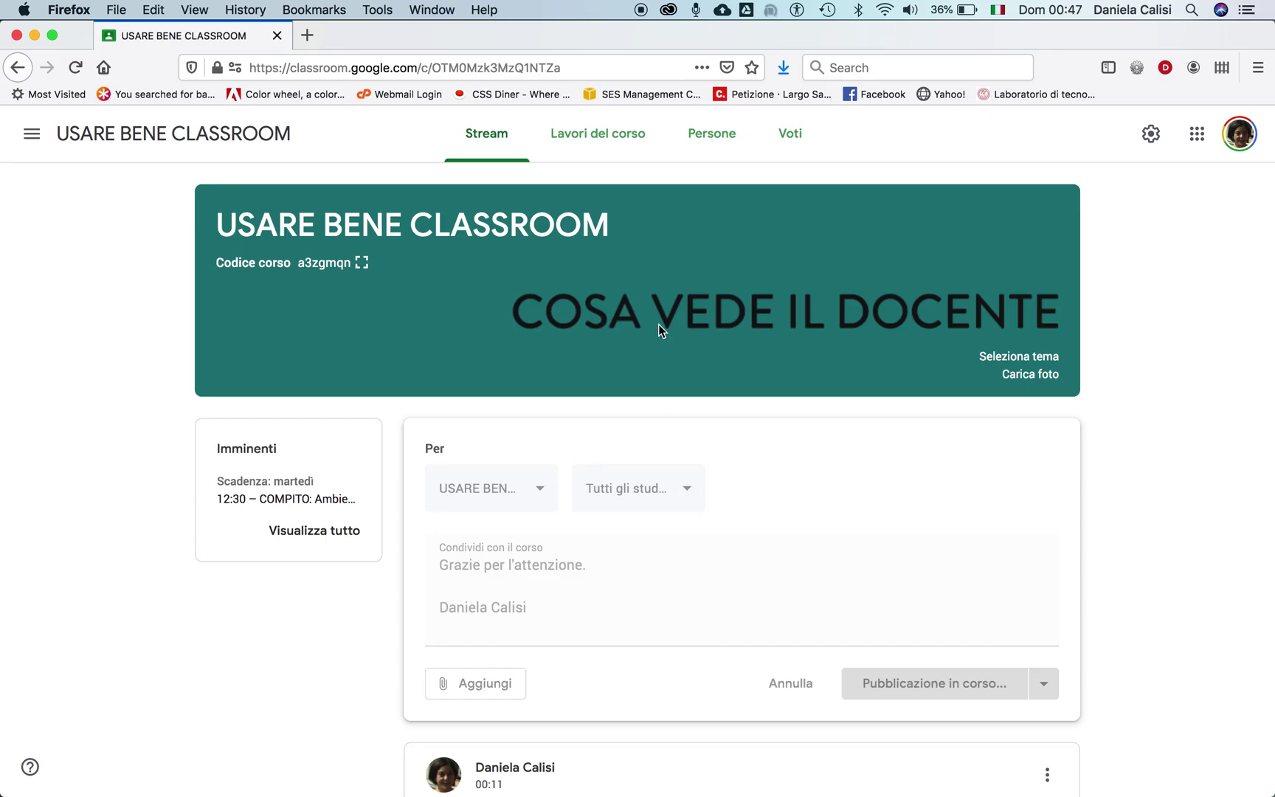